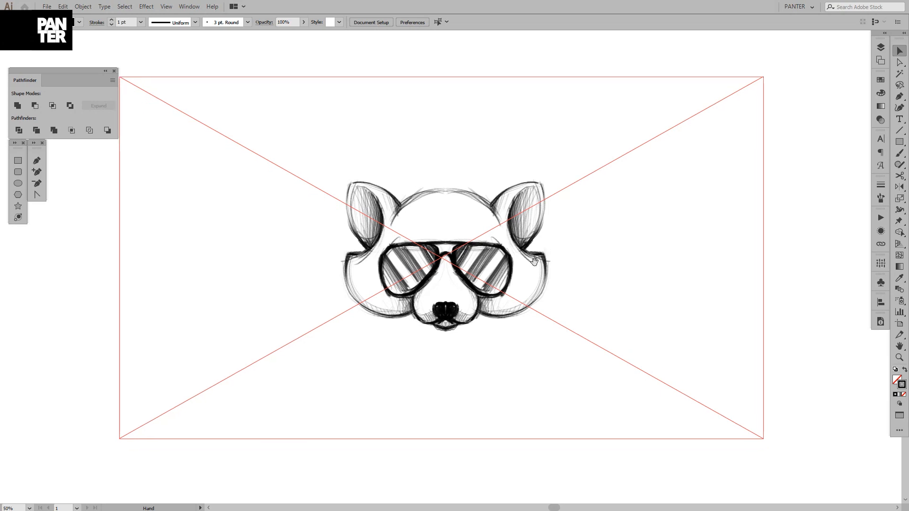
Set the placed raccoon sketch image's opacity to 20%
click(534, 261)
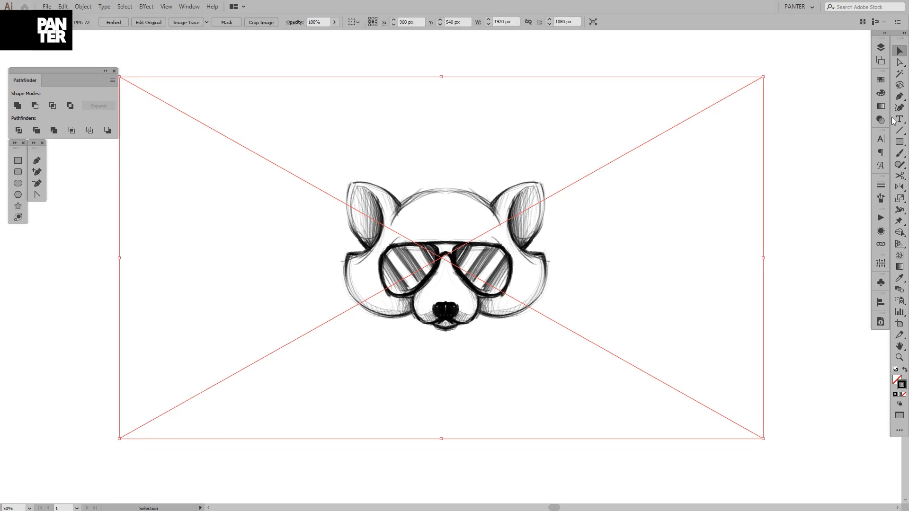
click(879, 66)
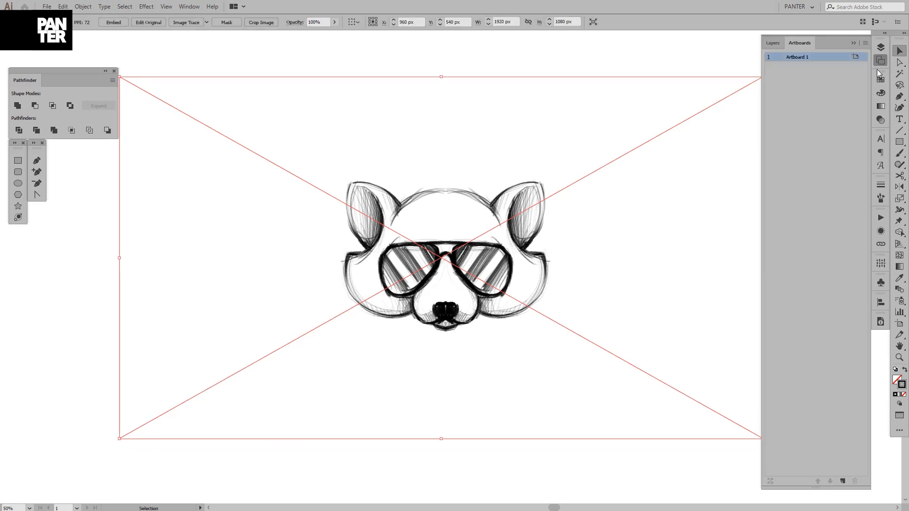
click(853, 43)
click(336, 23)
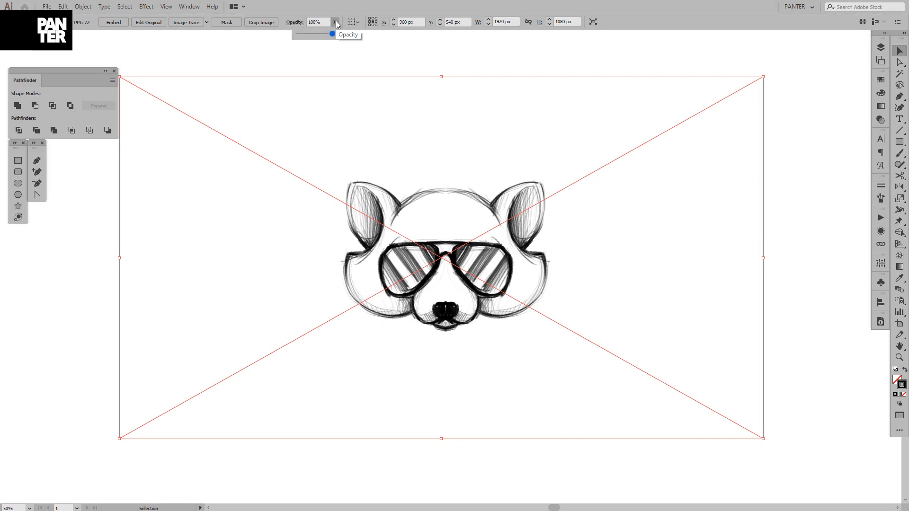
drag(333, 34, 304, 36)
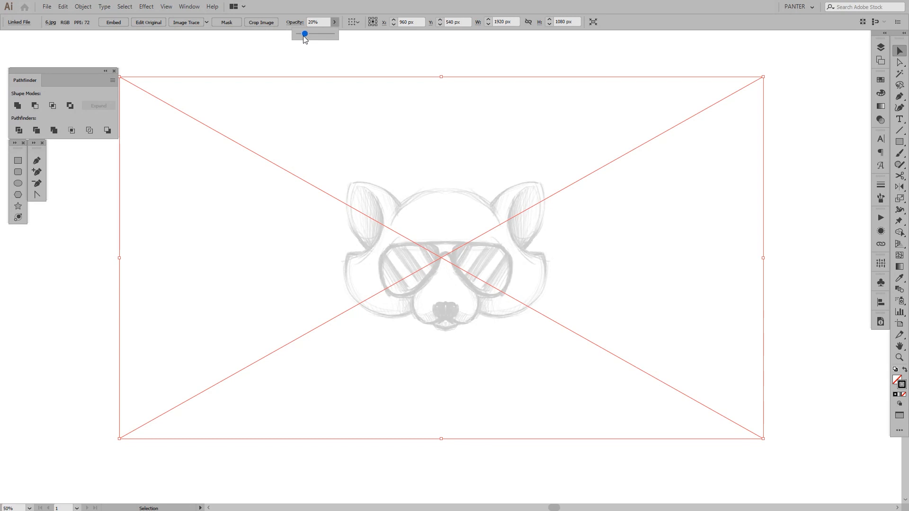
click(416, 58)
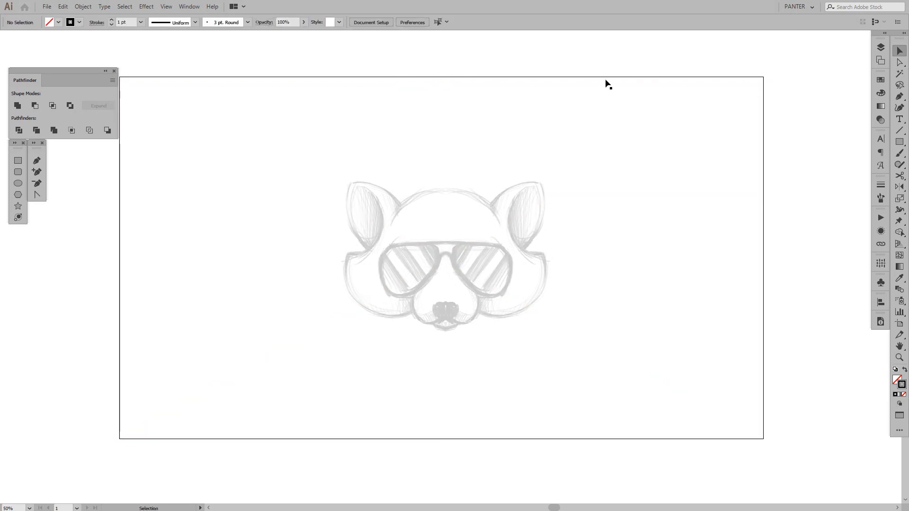
Lock the sketch layer and add a new layer above it
click(882, 49)
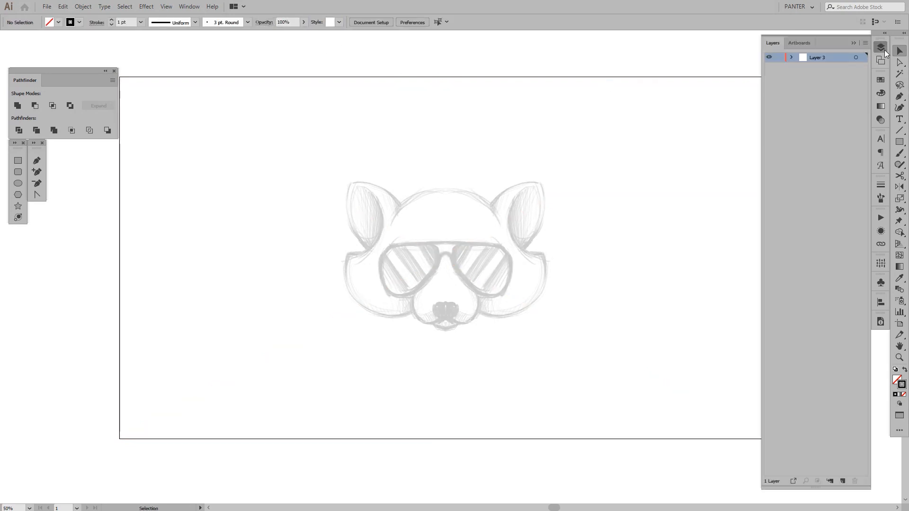
click(780, 58)
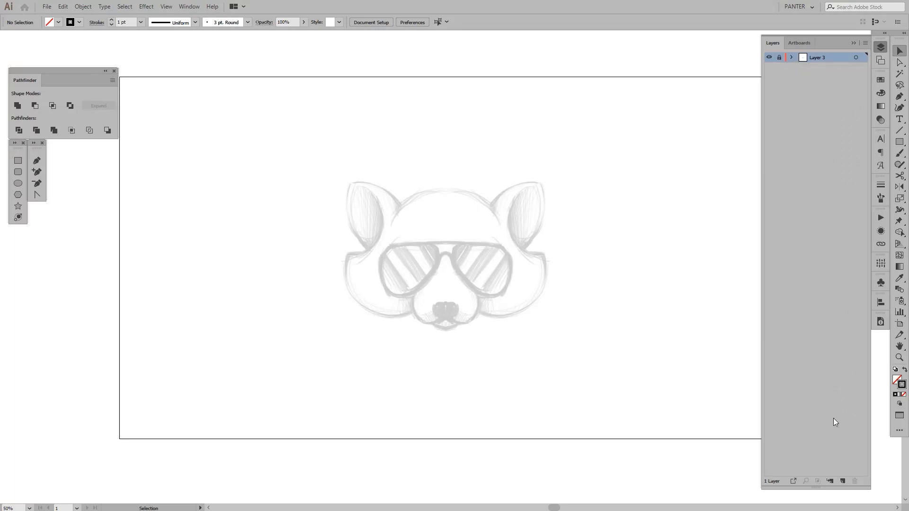
click(844, 483)
drag(846, 490, 854, 255)
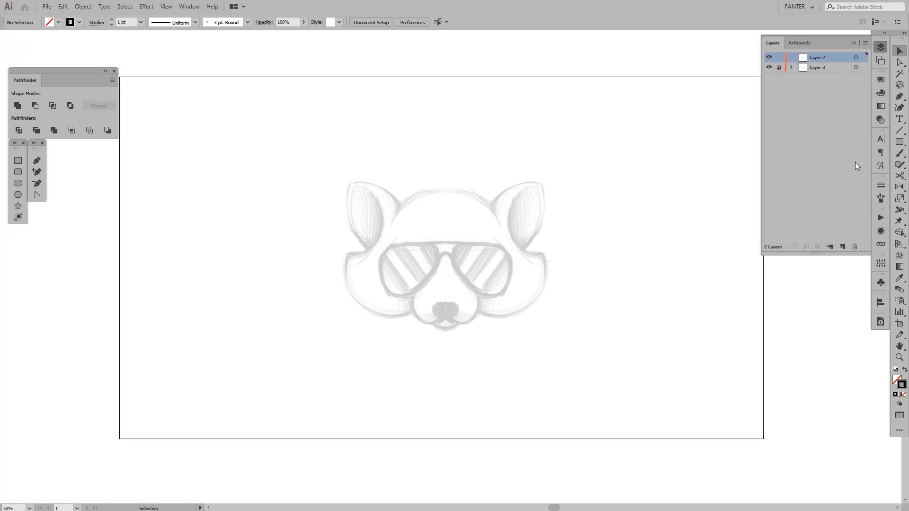
click(854, 44)
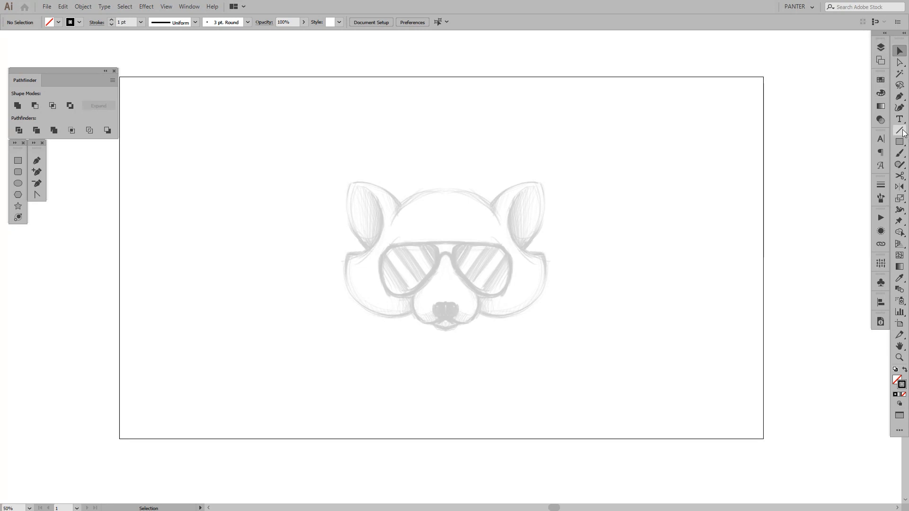
Draw a 1920 px wide horizontal line across the full artboard through its vertical centre
click(902, 130)
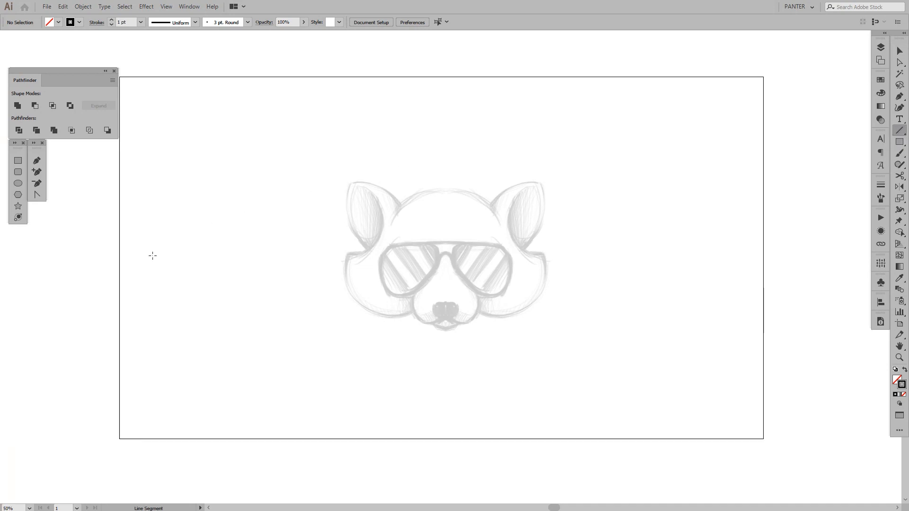
drag(119, 258, 762, 296)
key(v)
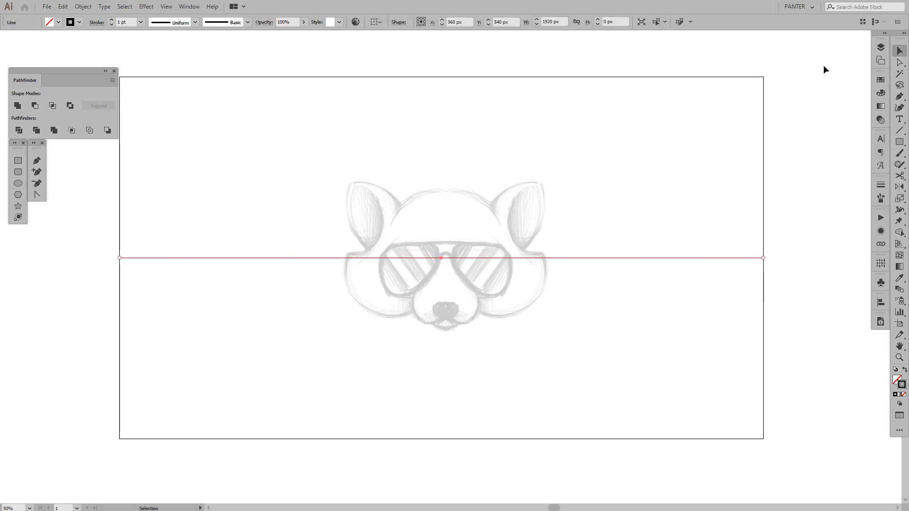
Target the whole of Layer 2 and apply a Transform effect with Reflect X that produces a mirrored copy
click(877, 46)
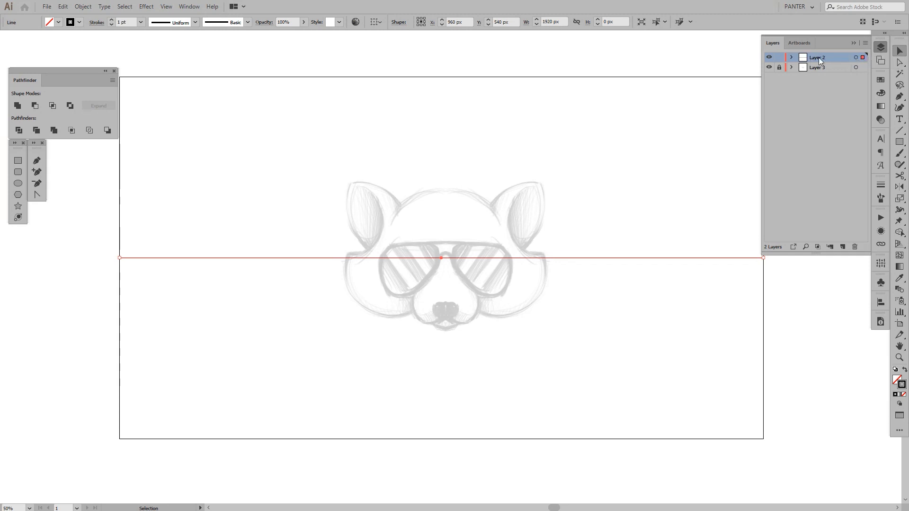
click(792, 57)
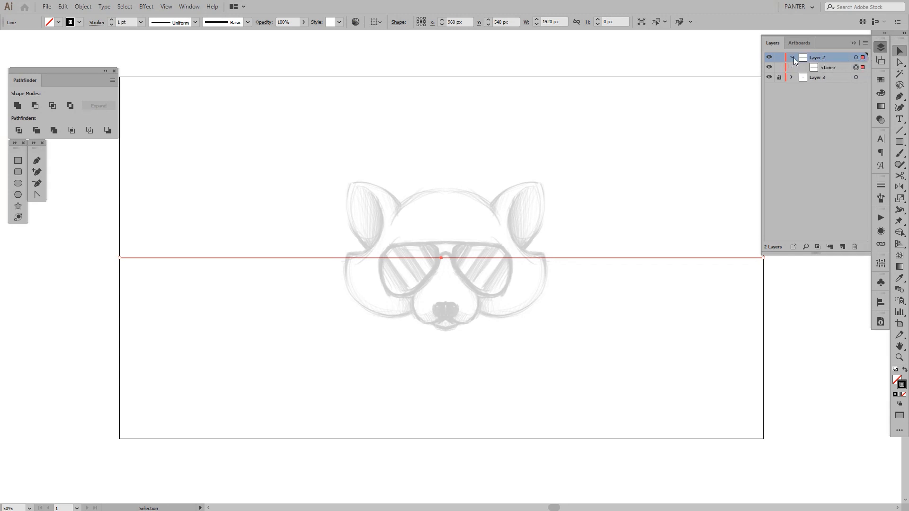
click(856, 58)
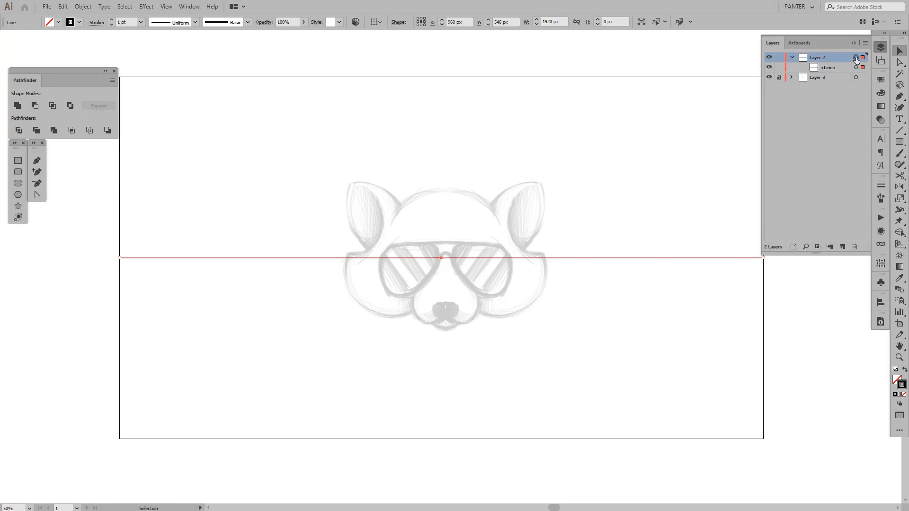
click(147, 7)
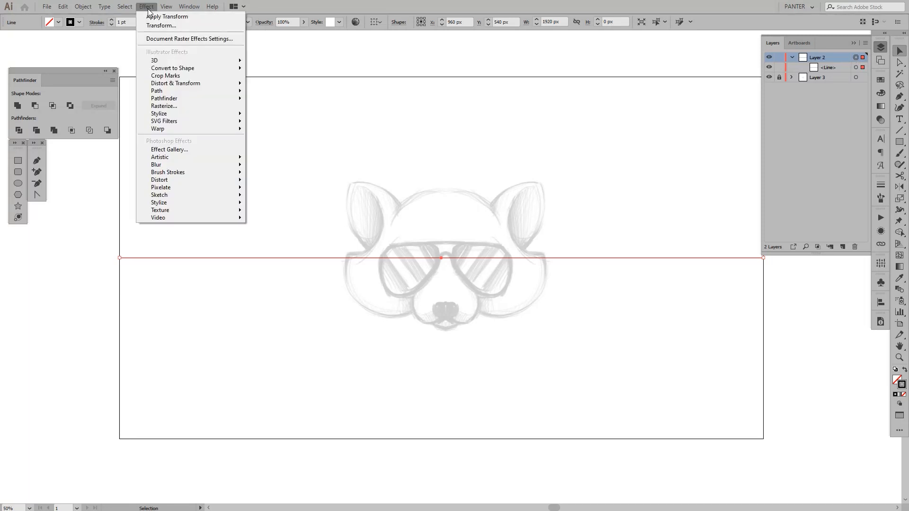
mouse_move(189, 83)
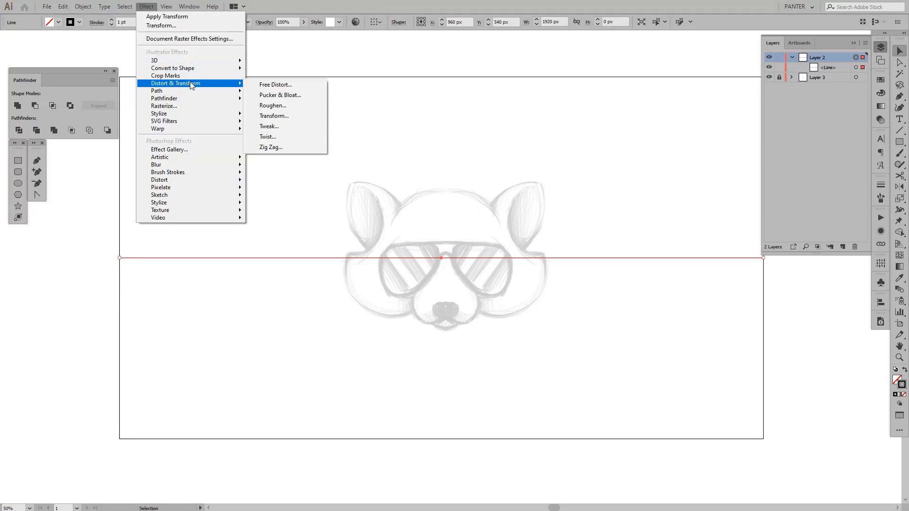
click(293, 117)
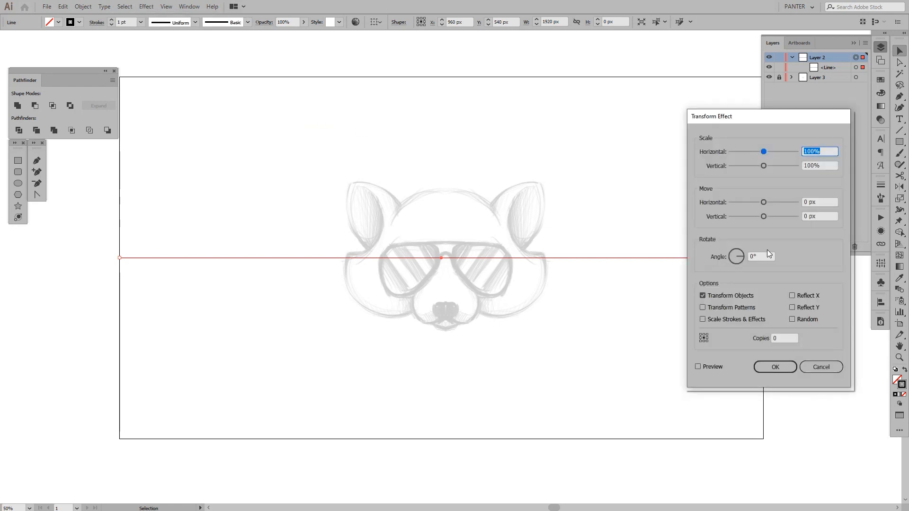
click(811, 296)
drag(785, 337, 748, 339)
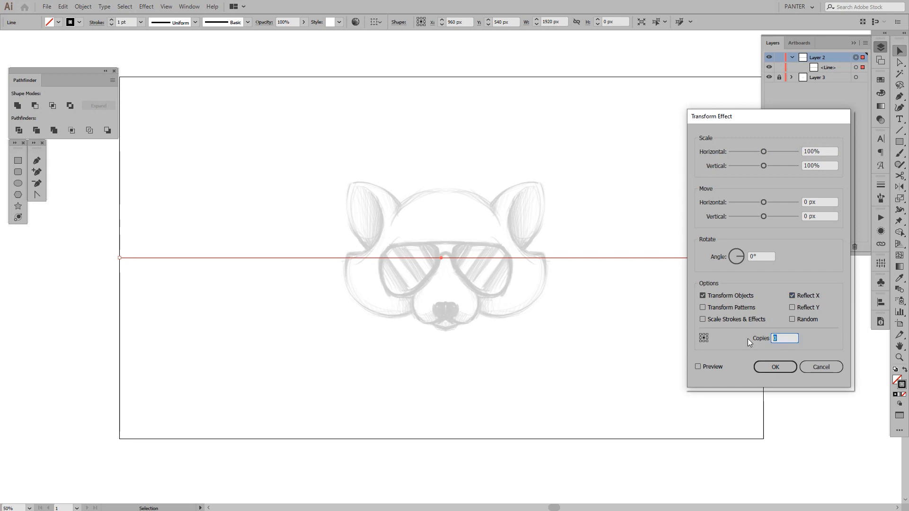
click(768, 368)
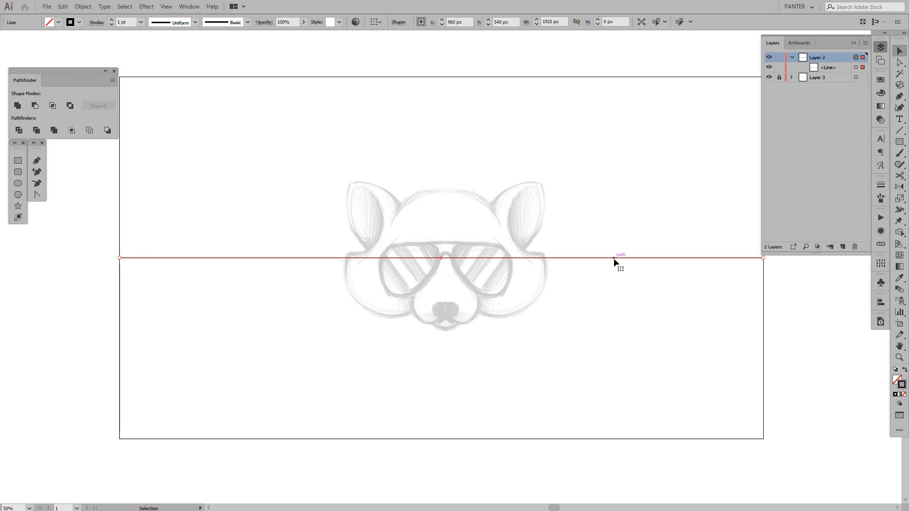
Hide the horizontal line inside Layer 2 and collapse the layer's contents
click(769, 68)
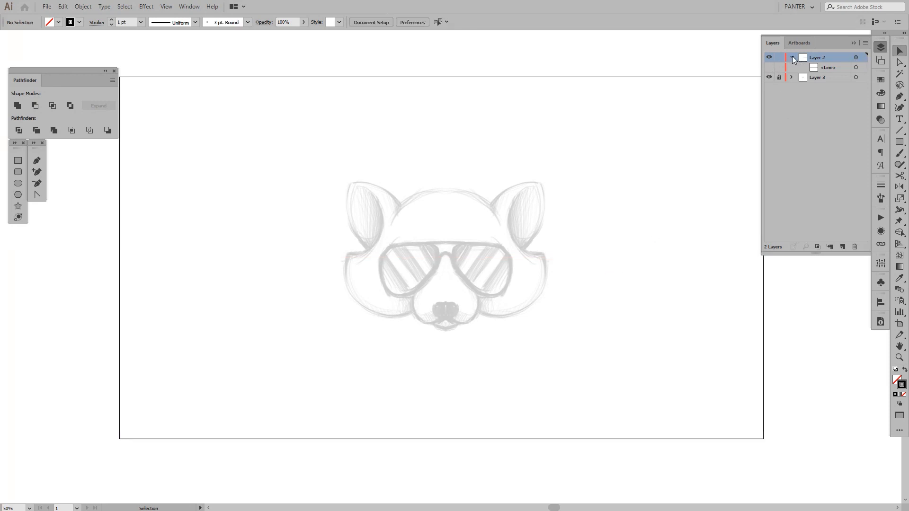
click(792, 57)
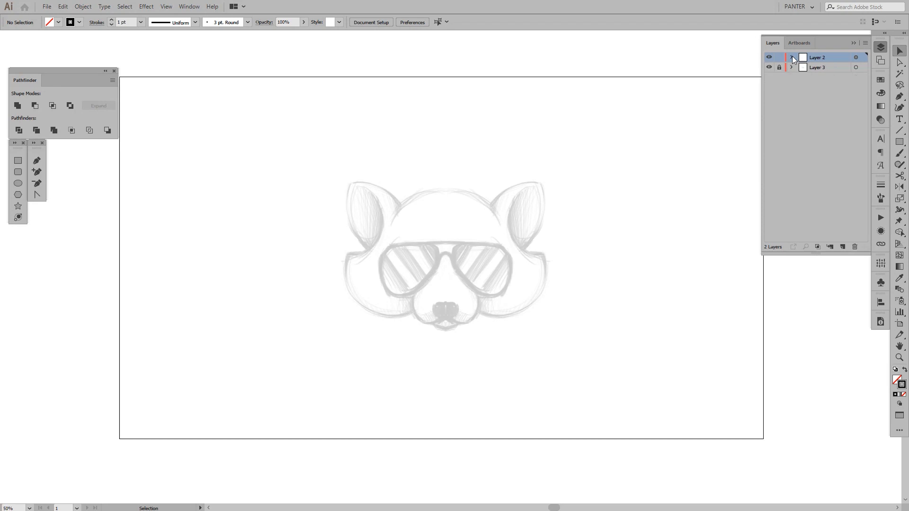
click(853, 44)
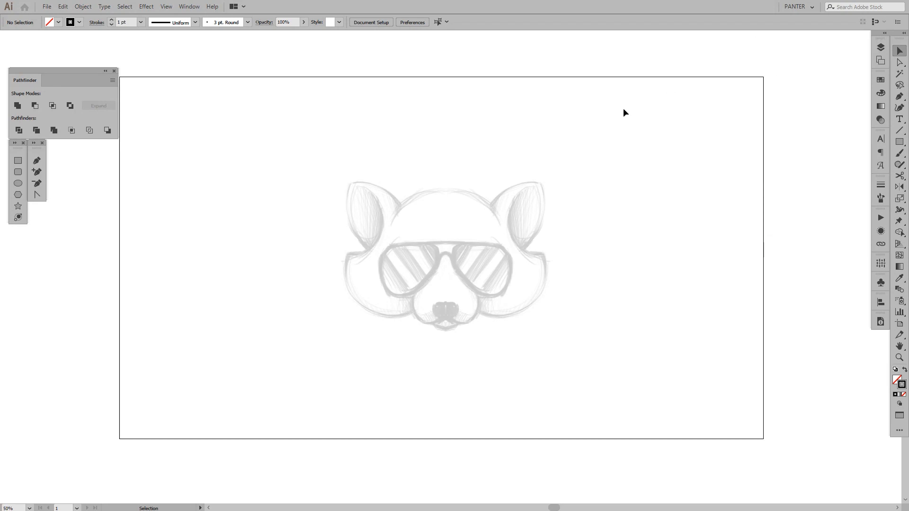
Test the live mirroring by drawing a looping three-point curve with the Pen tool over the right half of the artboard
key(p)
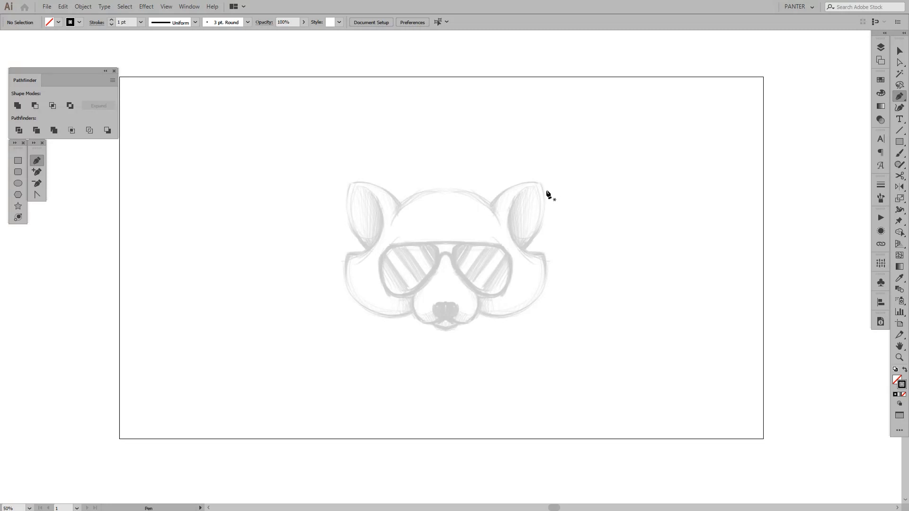
click(566, 151)
drag(603, 362, 534, 461)
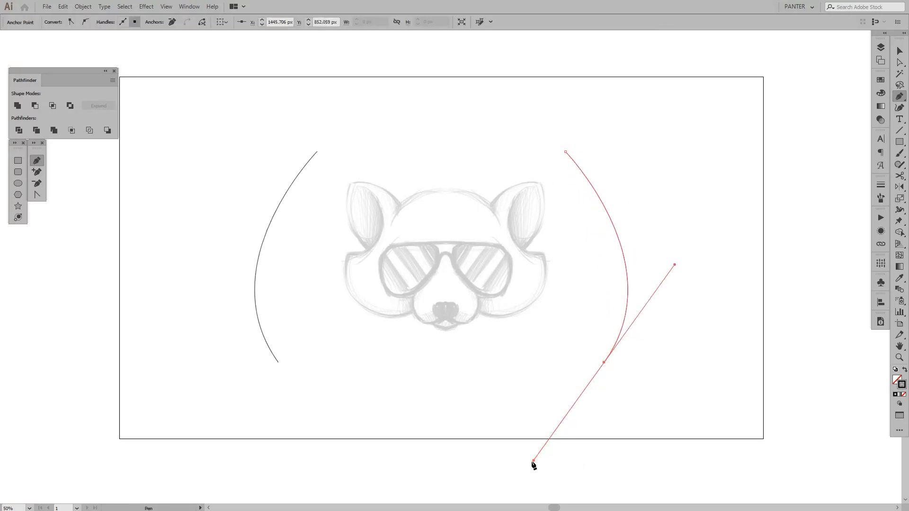
drag(641, 171, 800, 120)
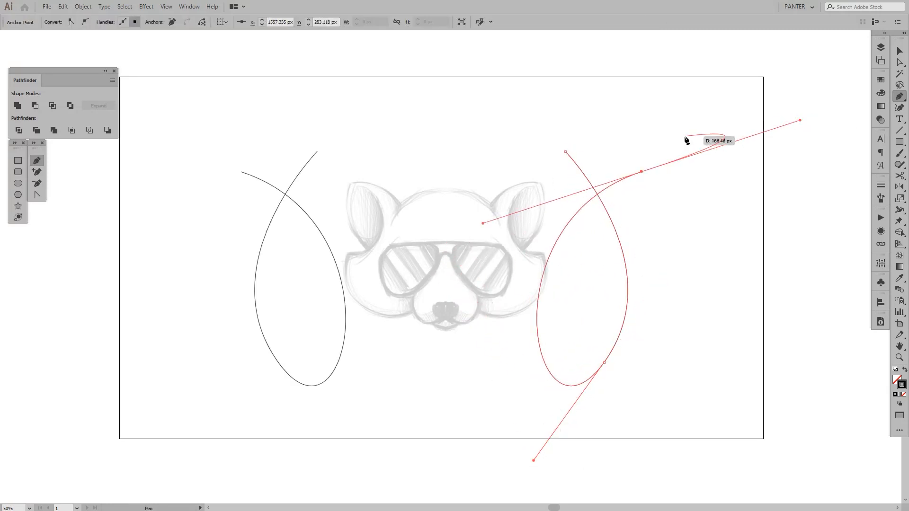
key(v)
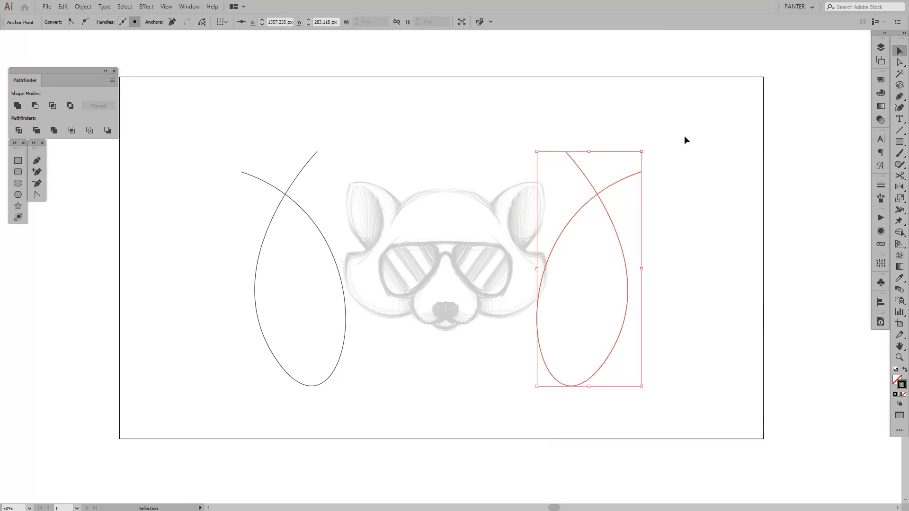
Undo all segments of the looping test curve
key(ctrl+z)
key(ctrl+z)
key(ctrl+z)
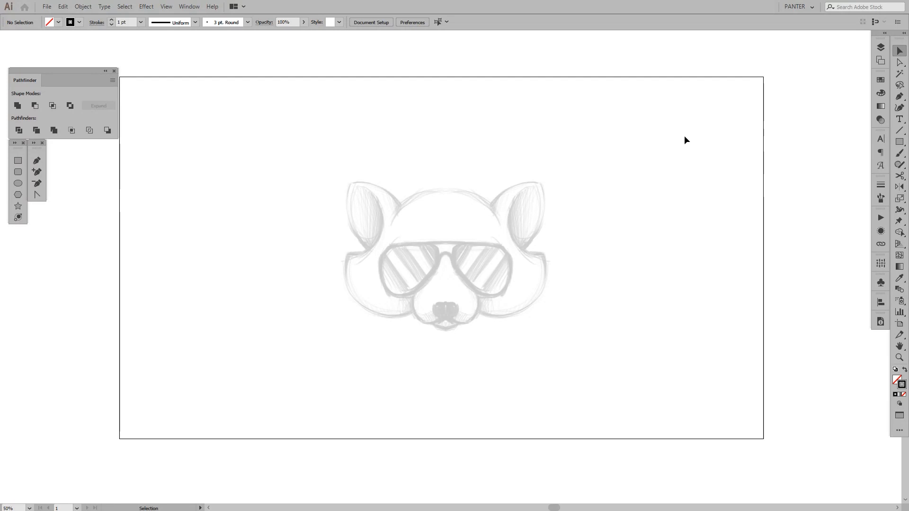
scroll(465, 193, up, 2)
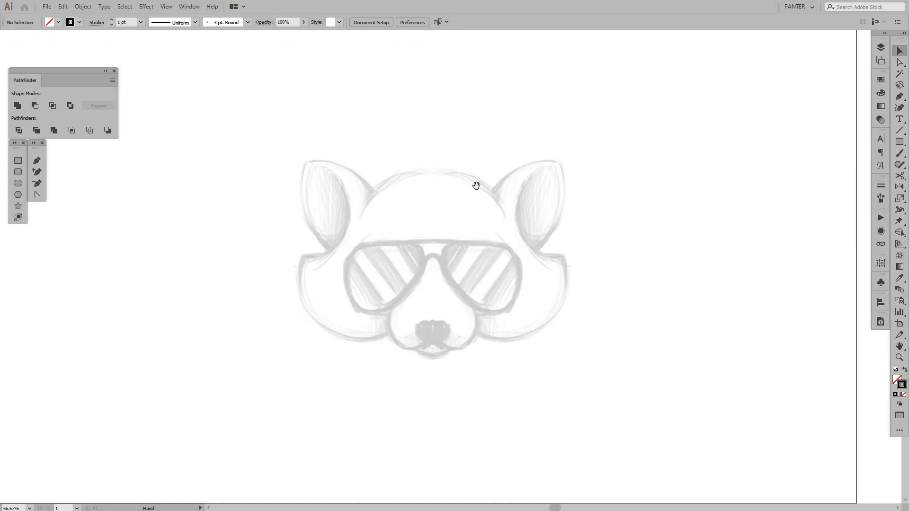
scroll(476, 199, down, 1)
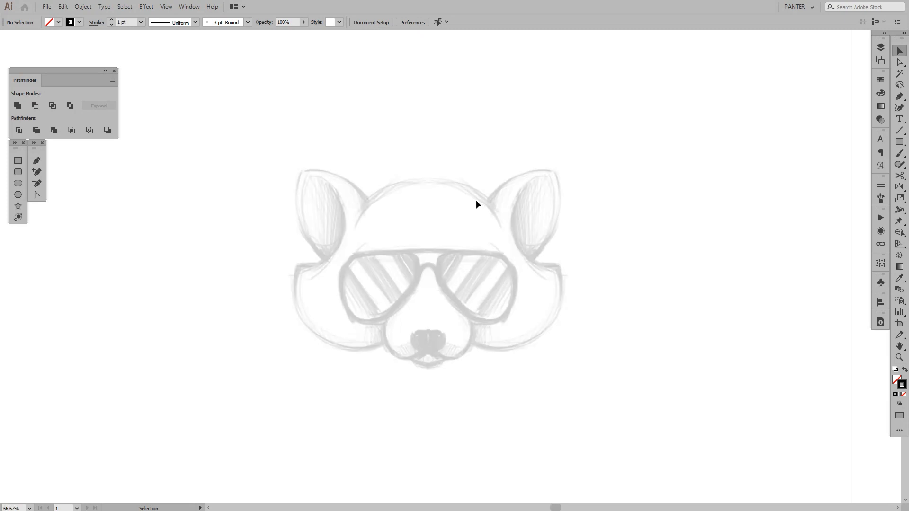
scroll(464, 232, down, 1)
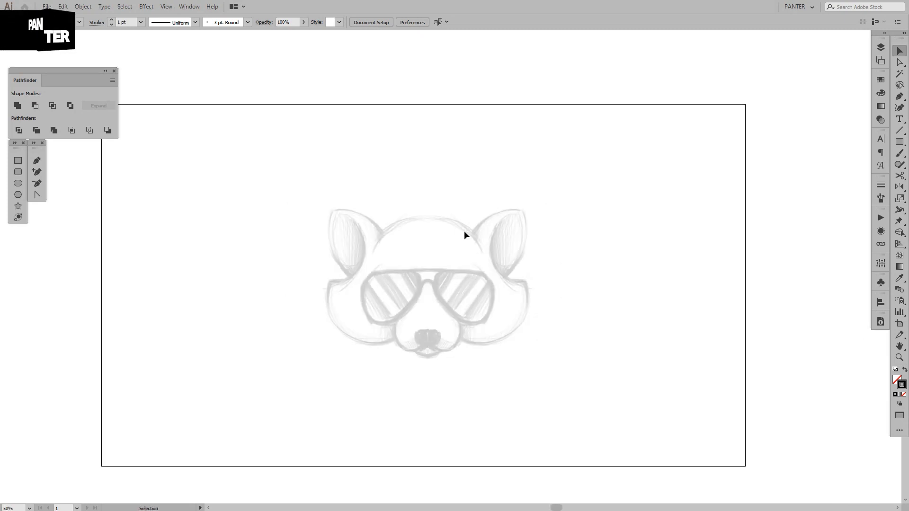
scroll(464, 231, down, 1)
scroll(464, 231, up, 1)
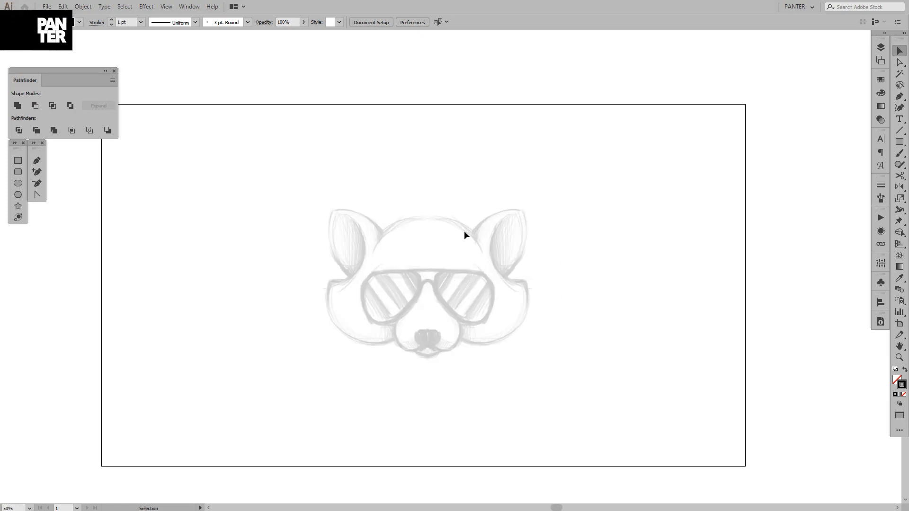
Add a layer directly above the sketch layer and draw a vertical centre line at X 960 px extending past the artboard's top and bottom edges
click(876, 50)
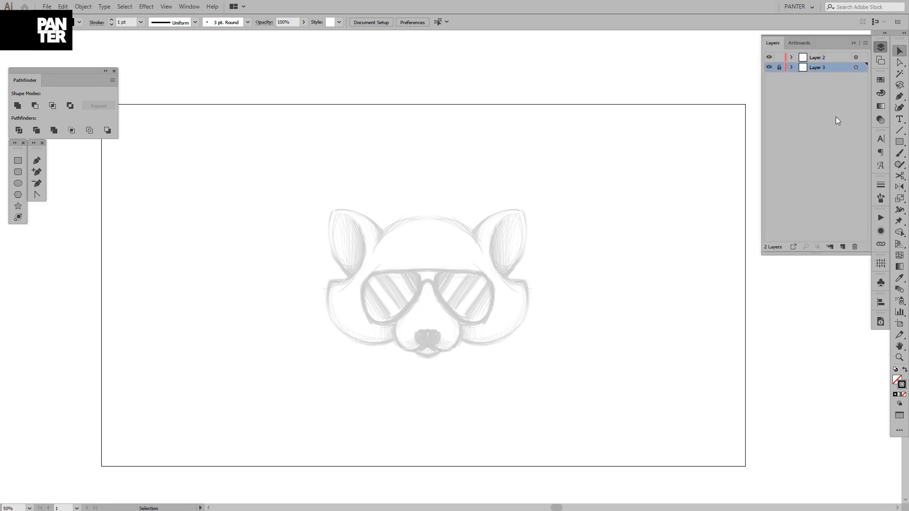
click(842, 247)
scroll(448, 197, down, 1)
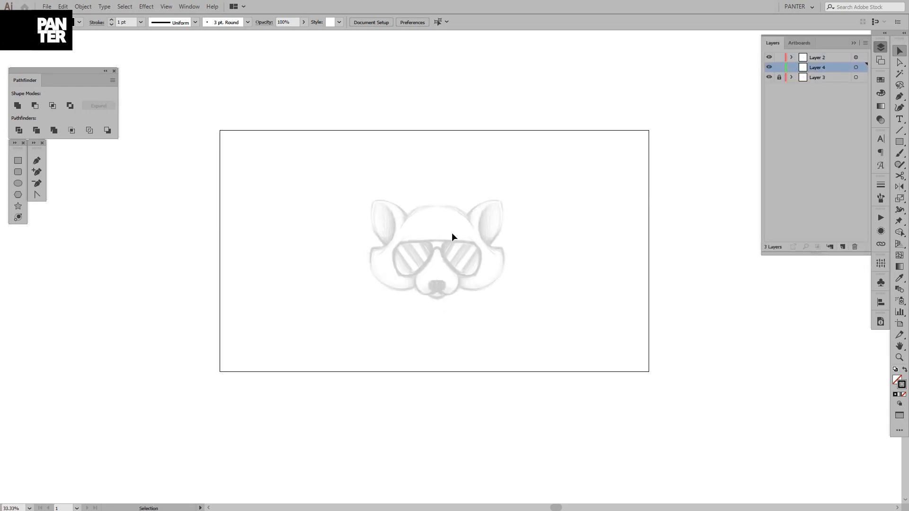
key(p)
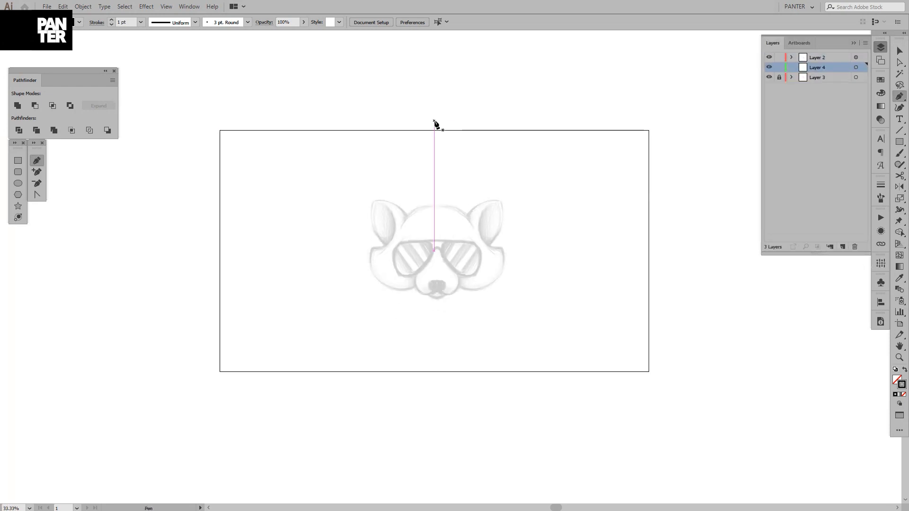
click(434, 120)
shift+click(444, 398)
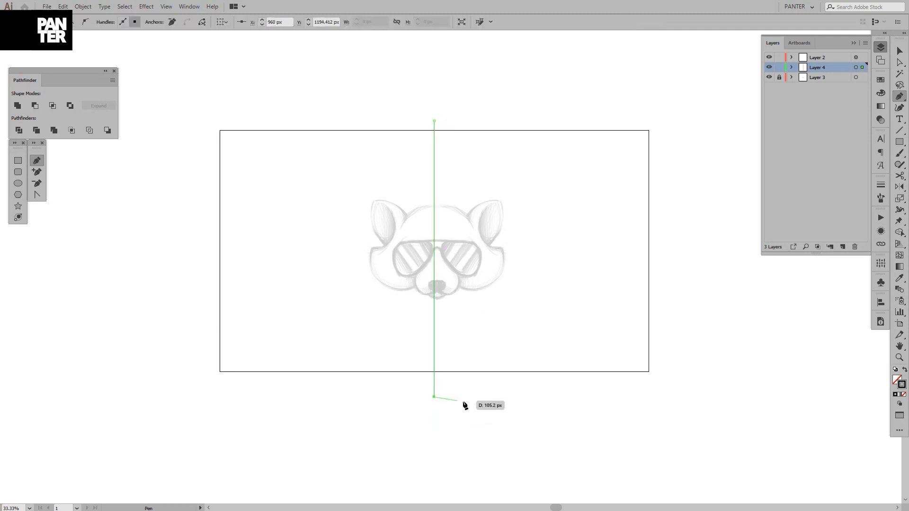
key(v)
click(476, 81)
scroll(468, 118, up, 1)
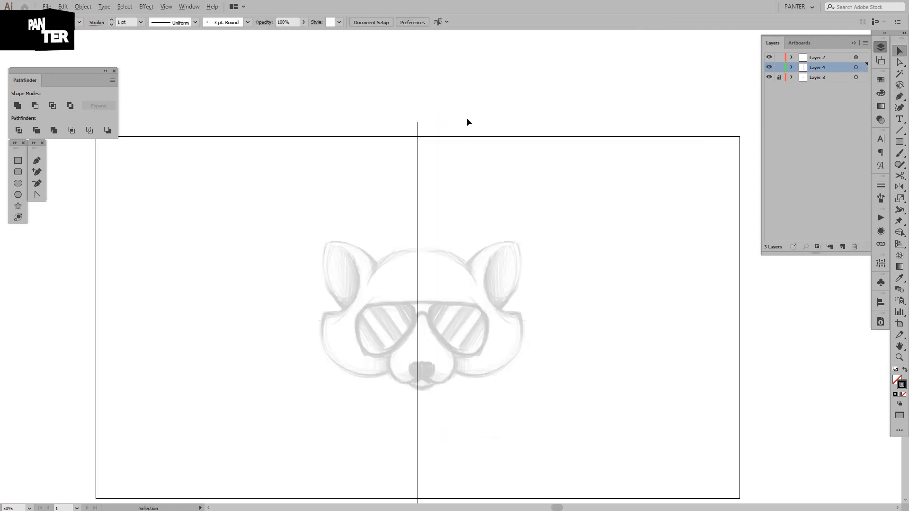
Move the vertical centre line onto the middle of the raccoon sketch, at about X 972 px
key(space)
drag(480, 134, 473, 95)
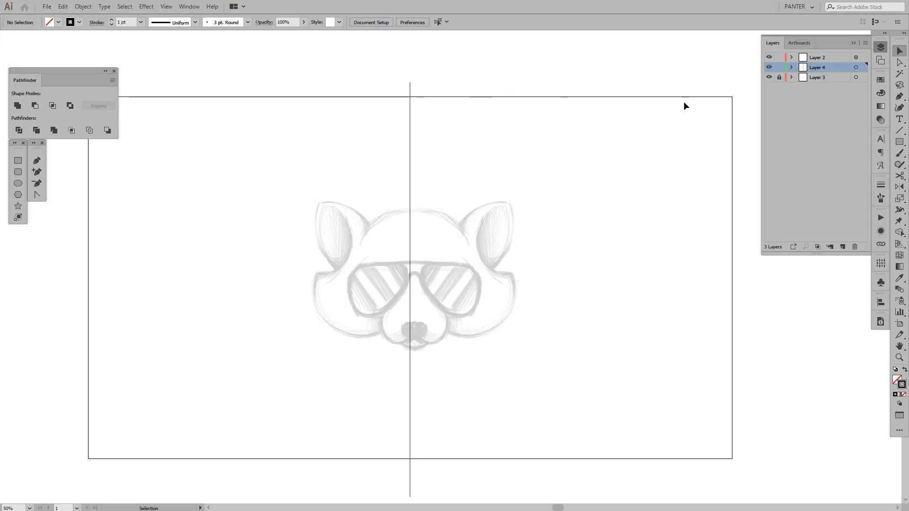
scroll(425, 205, up, 1)
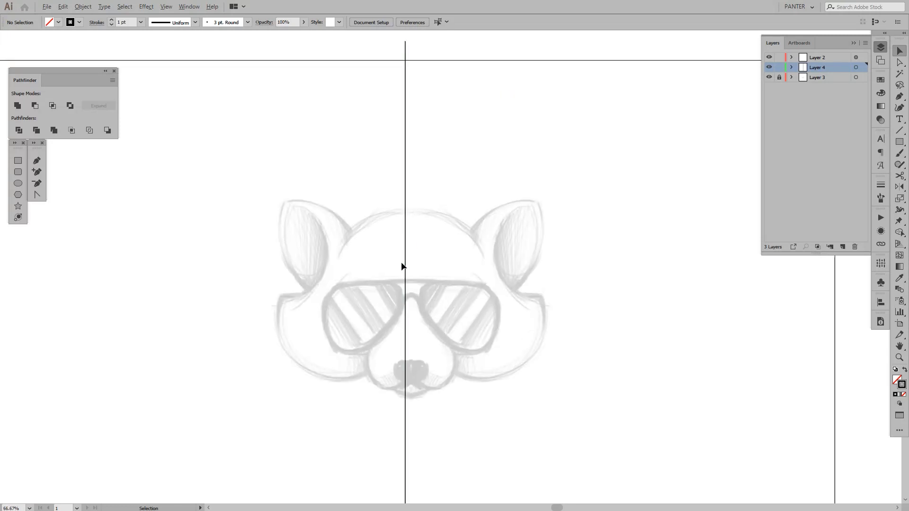
scroll(403, 263, up, 2)
drag(412, 266, 420, 266)
scroll(441, 264, down, 2)
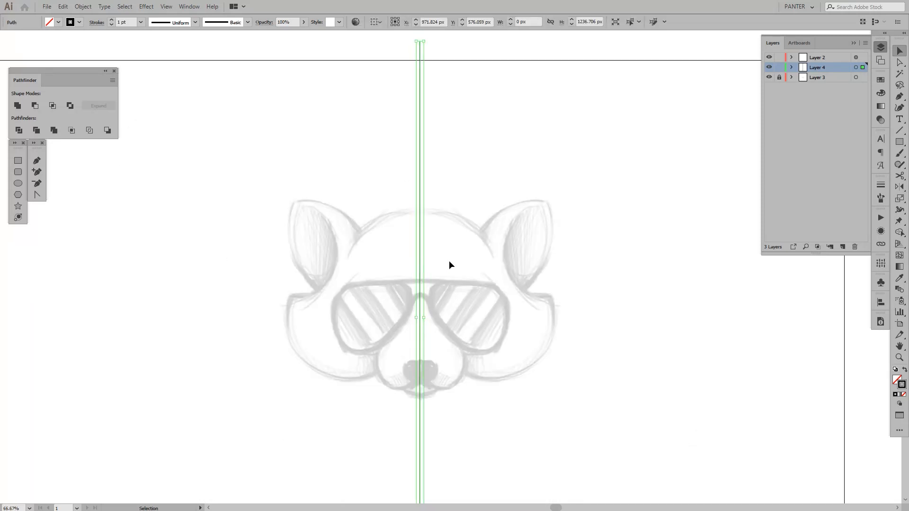
Lock Layer 4 with the centre line and make Layer 2 the active layer
click(781, 68)
click(827, 56)
drag(518, 187, 483, 192)
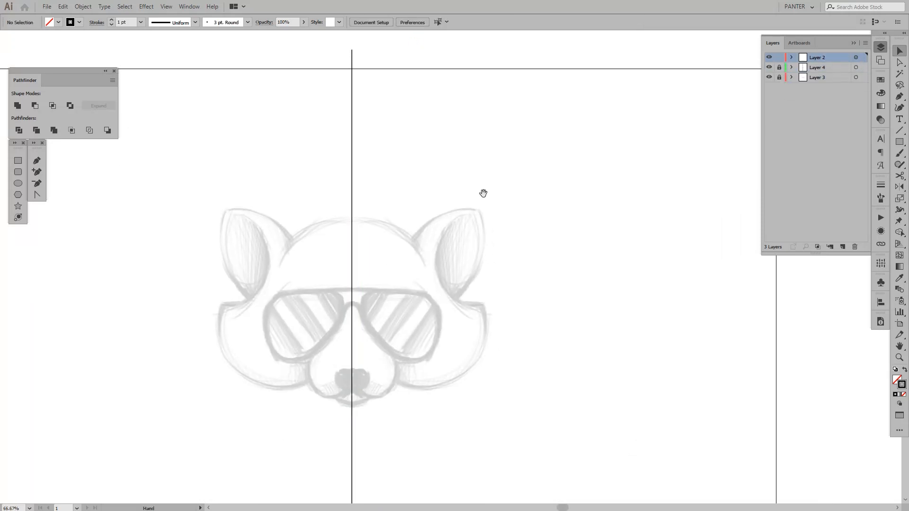
Draw the right half of the forehead arc with the Pen tool, from the centre line down to the inner side of the ear
key(p)
drag(418, 234, 435, 213)
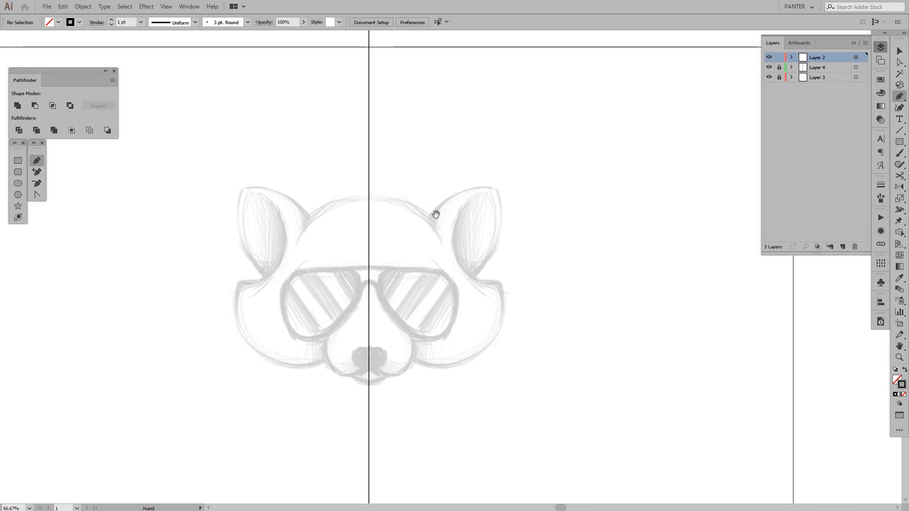
scroll(435, 213, up, 1)
click(342, 192)
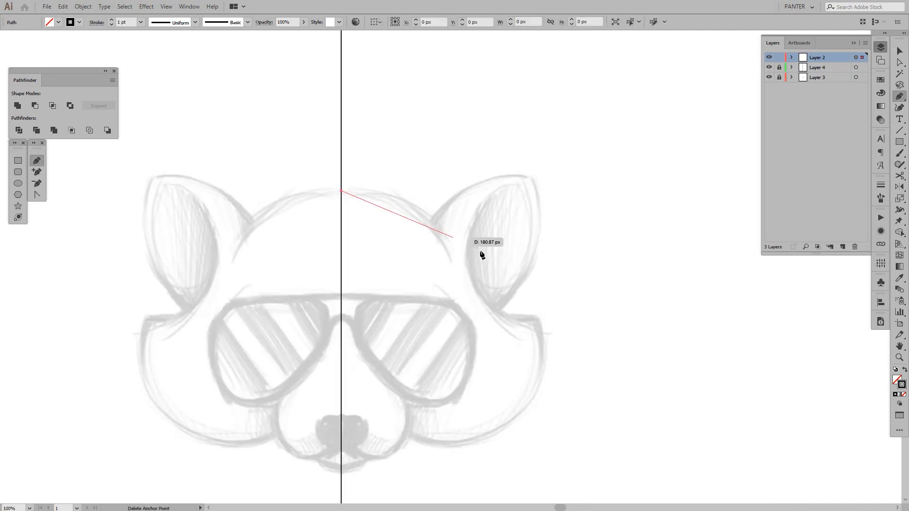
drag(452, 261, 482, 337)
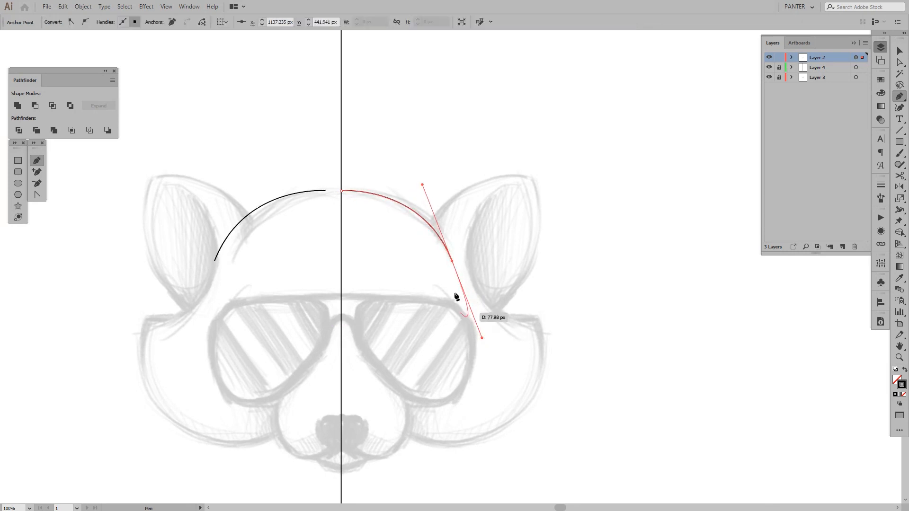
key(v)
click(339, 142)
Unlock Layer 4 and move the centre line to about X 960 px, midway between the drawn forehead arc and its mirrored copy
scroll(339, 142, up, 2)
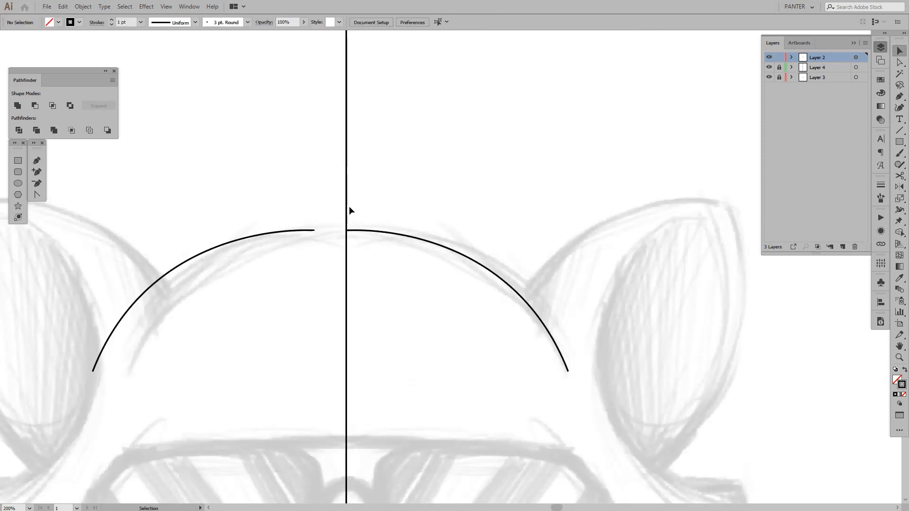
click(779, 67)
drag(347, 190, 332, 192)
scroll(308, 237, up, 4)
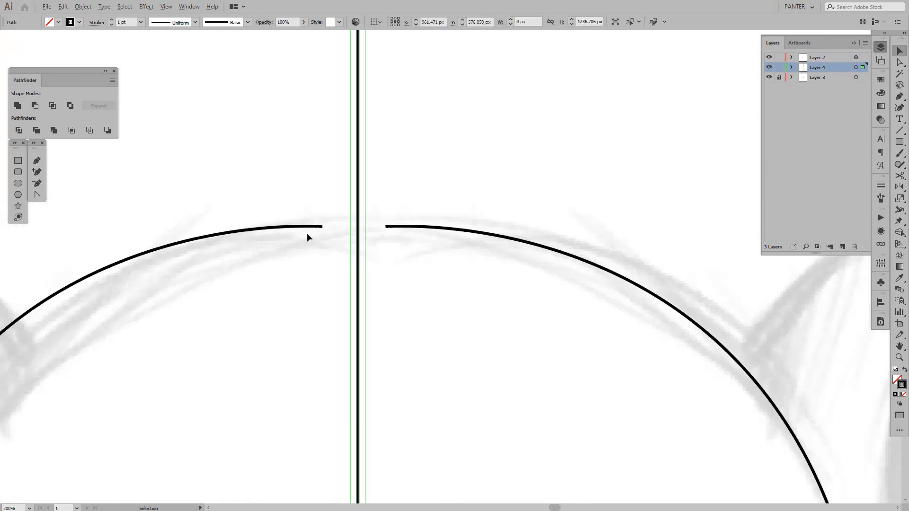
drag(406, 248, 402, 246)
click(440, 249)
Move the right forehead arc until its upper end meets the centre line at X 960.24 px, and check the joint up close
scroll(440, 249, down, 4)
drag(464, 260, 409, 226)
key(a)
click(426, 227)
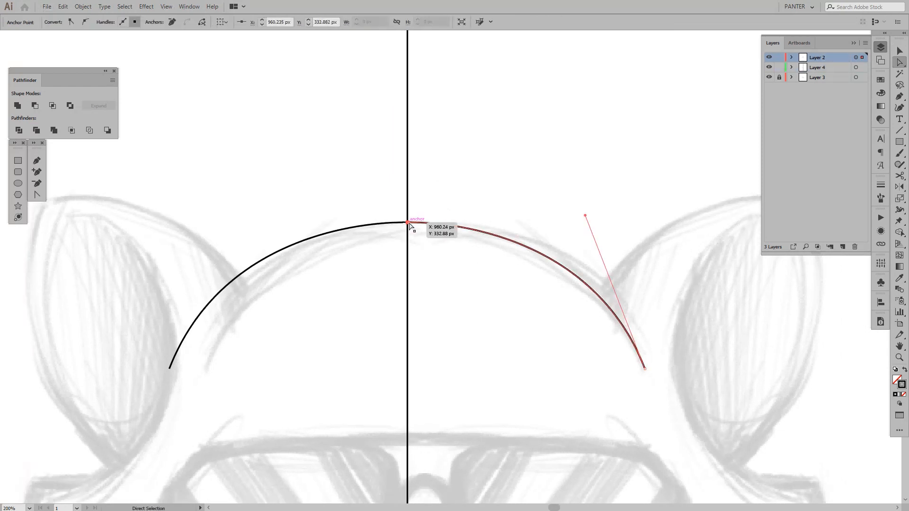
scroll(411, 227, up, 7)
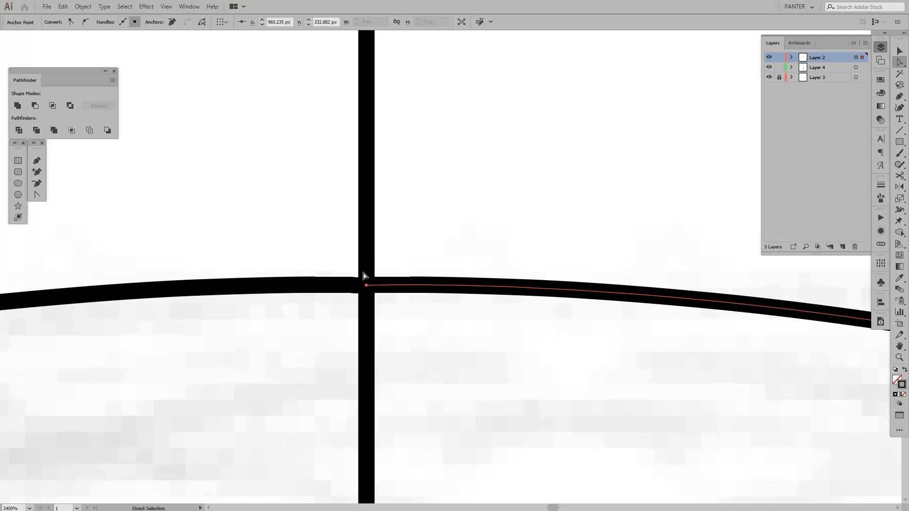
scroll(404, 274, down, 3)
scroll(407, 270, down, 3)
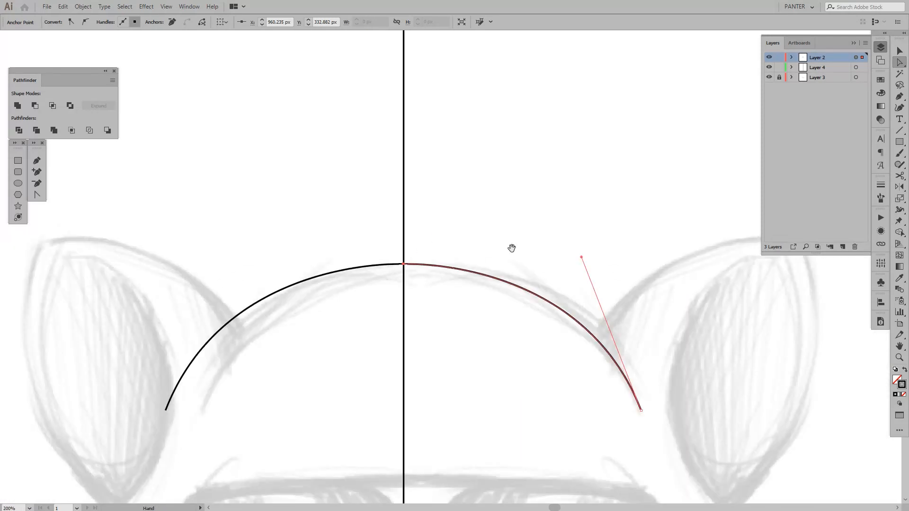
drag(512, 248, 505, 203)
drag(533, 234, 515, 238)
click(528, 199)
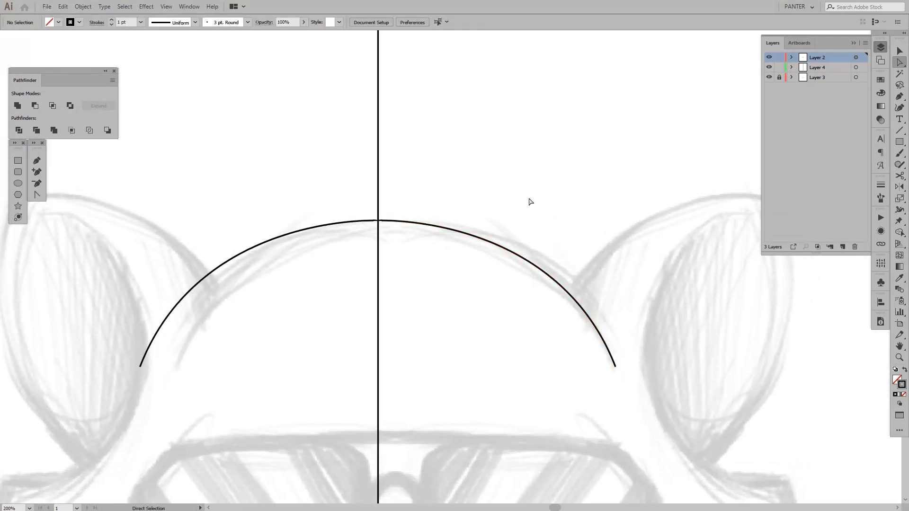
Lock Layer 4 again and hide the layer list
key(v)
click(779, 67)
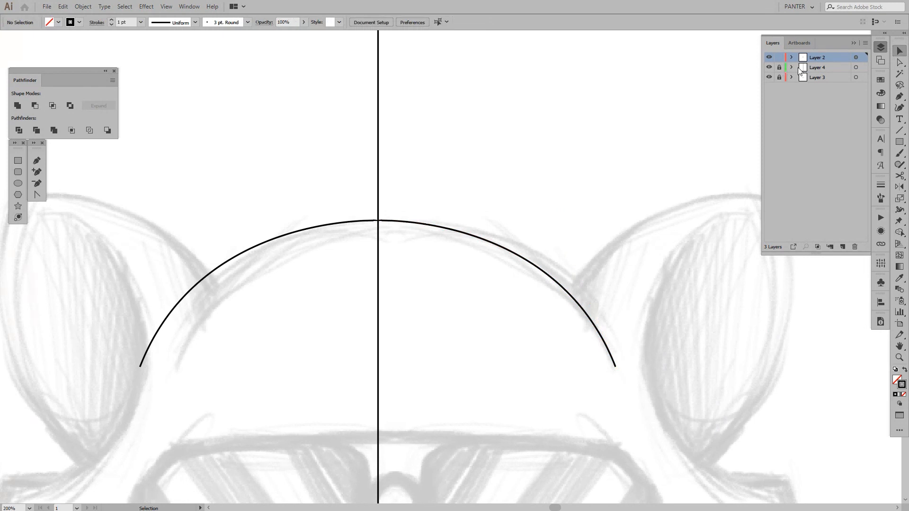
click(853, 43)
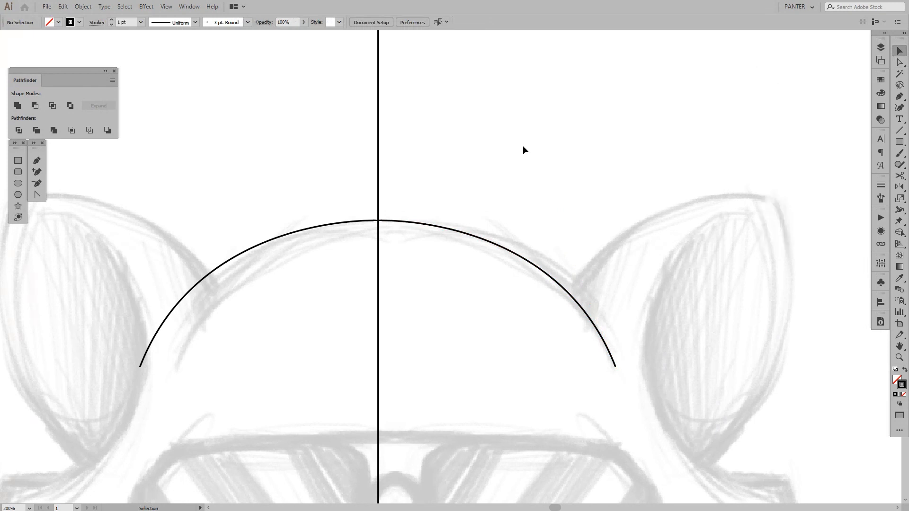
Unlock Layer 3 and nudge the sketch image left to X 948 px to centre the raccoon on the guide line
drag(485, 214, 510, 211)
scroll(474, 203, down, 2)
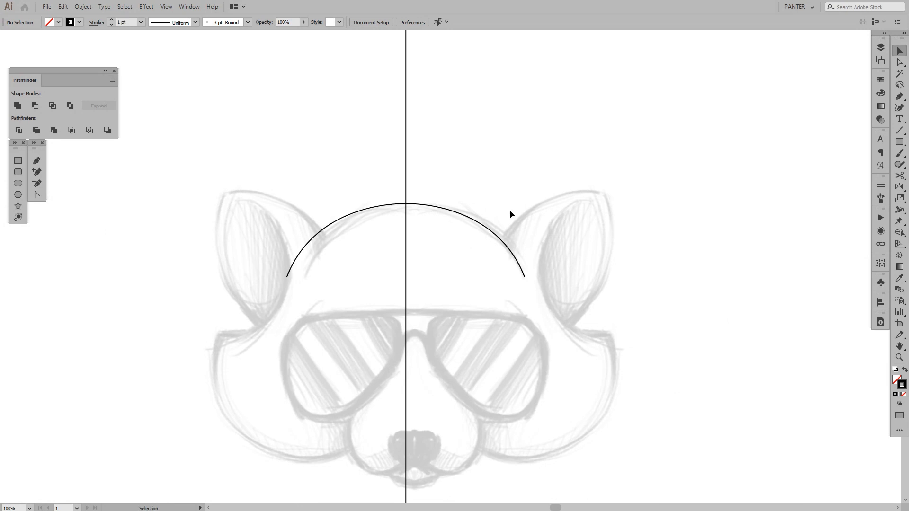
scroll(428, 242, up, 1)
scroll(428, 242, down, 1)
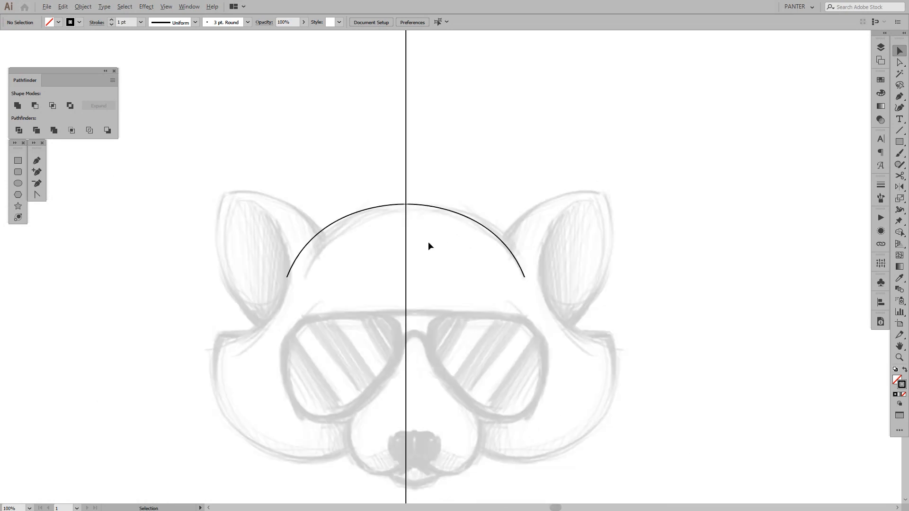
click(881, 50)
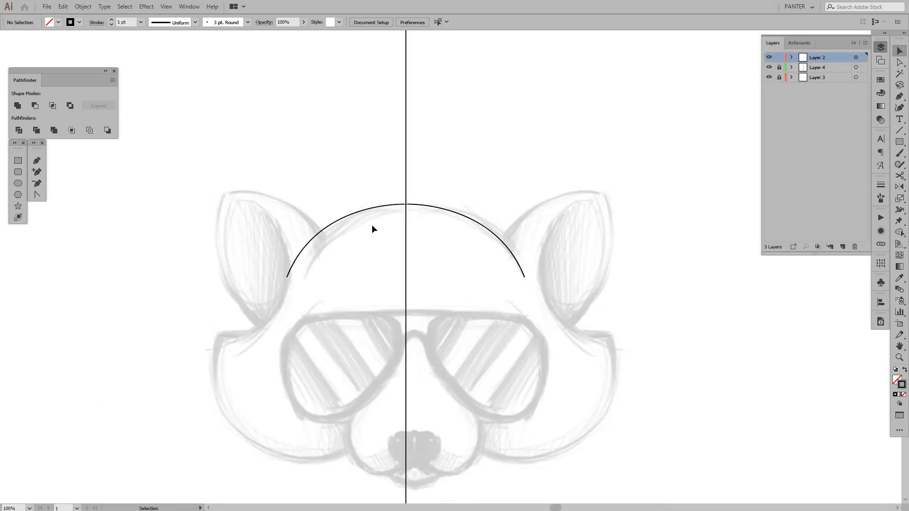
click(779, 78)
click(545, 348)
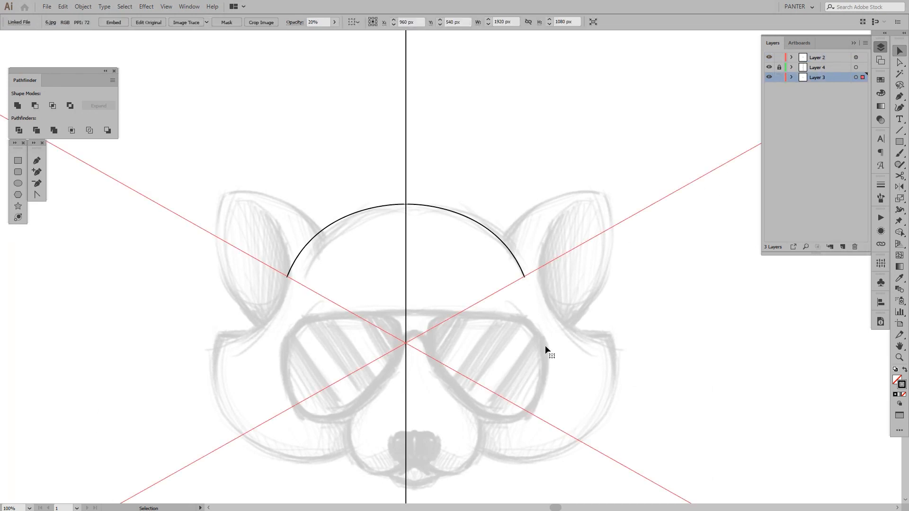
key(Left)
key(Left)
key(Left)
key(Left)
key(Left)
key(Left)
key(Left)
key(Left)
key(Left)
key(Left)
key(Left)
key(Left)
key(Left)
key(Left)
key(Left)
key(Left)
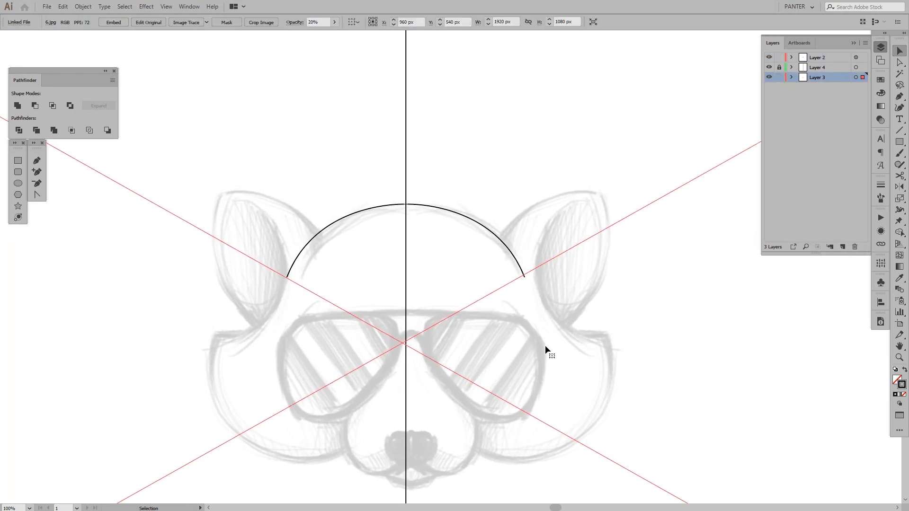
key(Left)
key(Left)
key(Left)
key(Left)
key(Left)
key(Left)
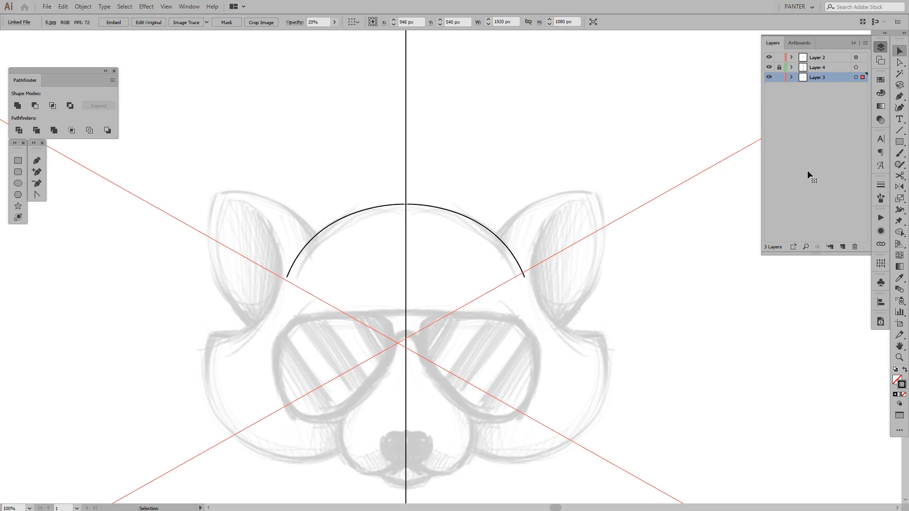
Lock the sketch's Layer 3, make Layer 2 active and hide the layer list
click(779, 78)
click(829, 59)
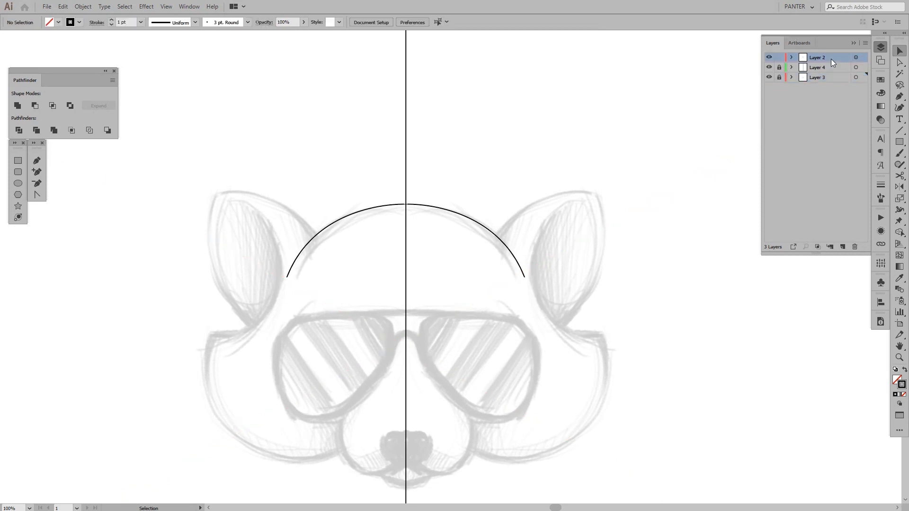
click(853, 43)
Narrow the right forehead arc to about 167 px wide so that its outer end follows the sketch
drag(499, 258, 518, 242)
click(576, 228)
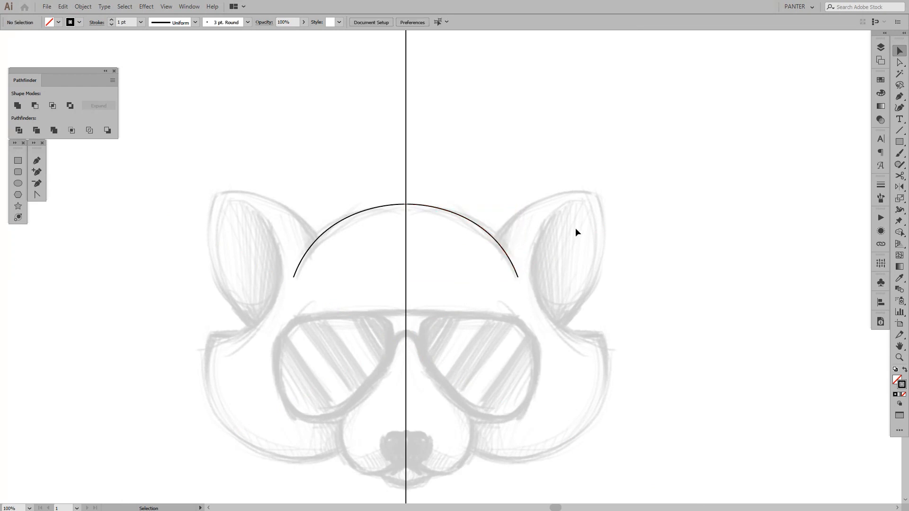
scroll(547, 232, up, 2)
scroll(312, 170, up, 3)
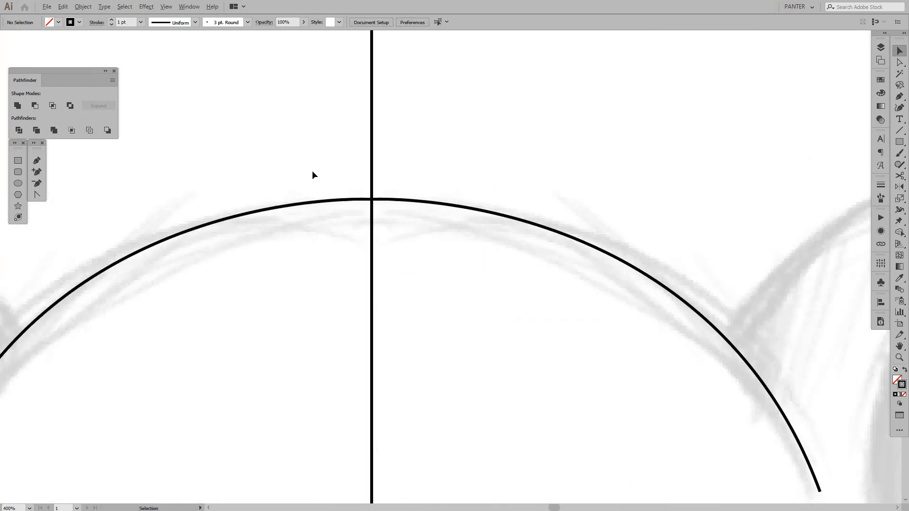
Try to stretch the top of the right forehead arc slightly upward and compare its fit with the sketch
scroll(314, 175, down, 4)
scroll(362, 164, up, 2)
click(352, 181)
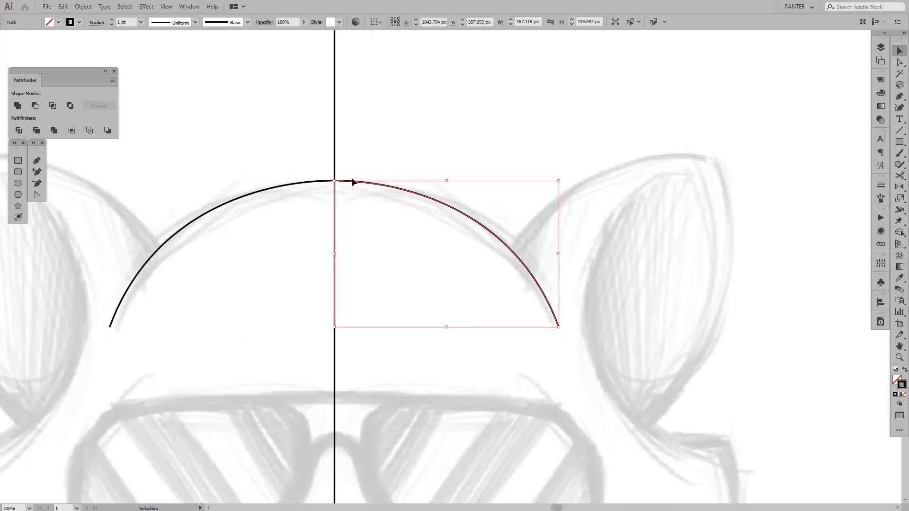
drag(448, 181, 450, 178)
click(472, 145)
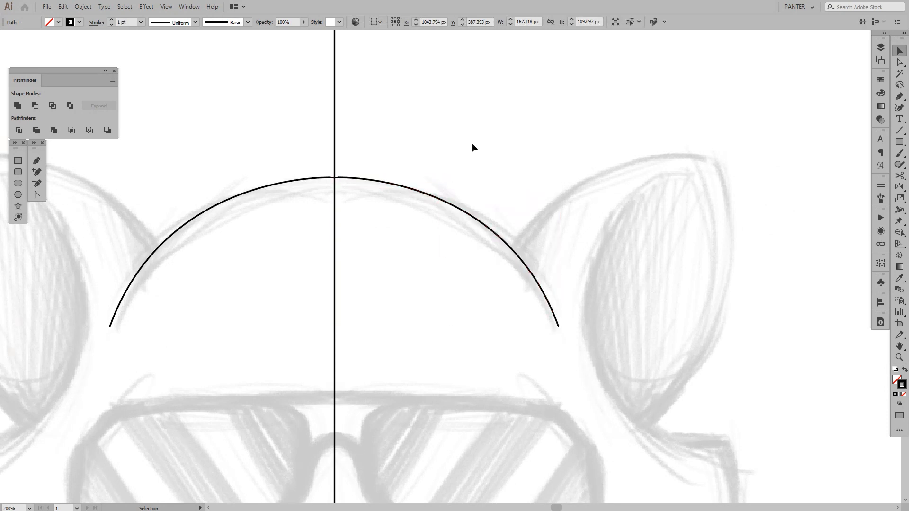
scroll(495, 148, down, 2)
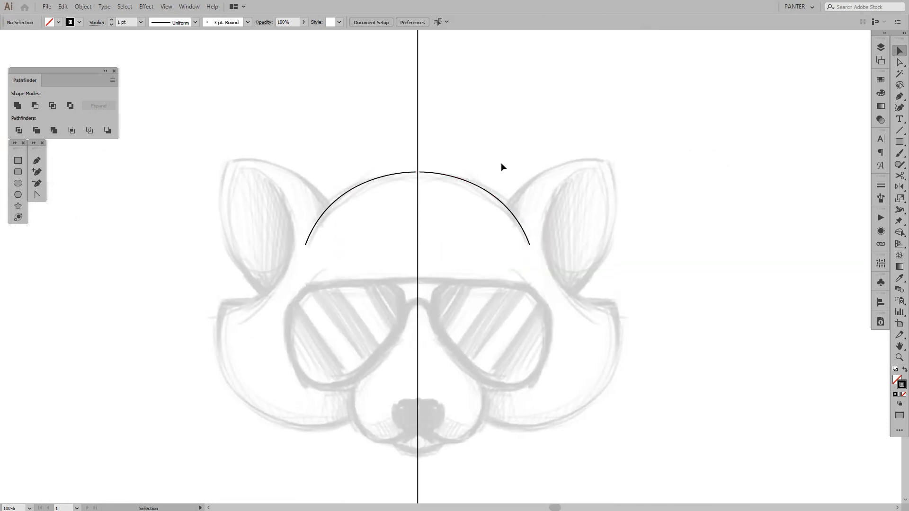
scroll(500, 162, up, 1)
drag(485, 210, 483, 208)
drag(651, 229, 588, 237)
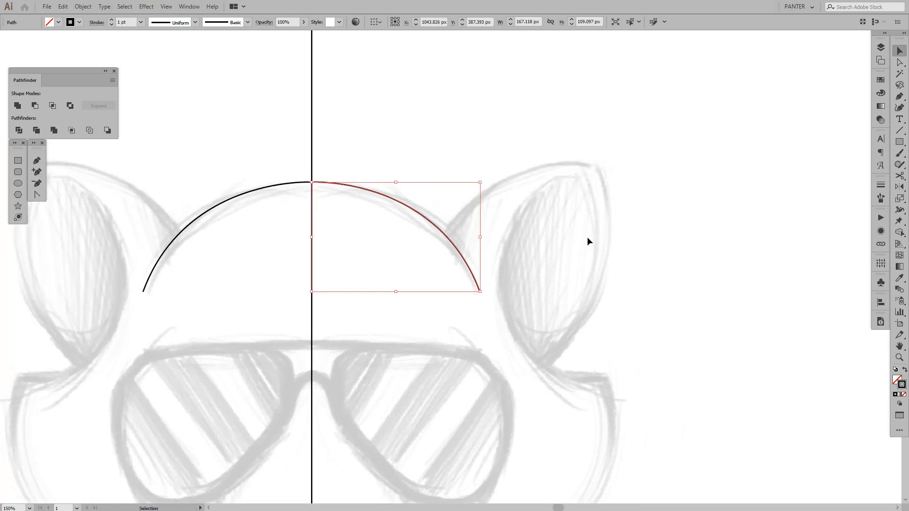
click(587, 237)
Trace the right ear's outer outline with the Pen tool, from the forehead arc over the pointed tip down to the ear's base
key(p)
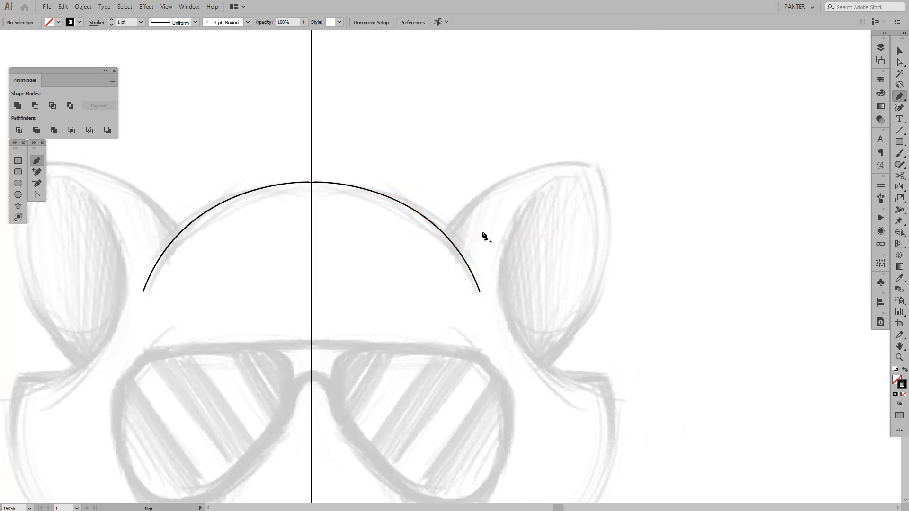
click(445, 233)
drag(597, 169, 697, 187)
drag(694, 185, 693, 186)
key(space)
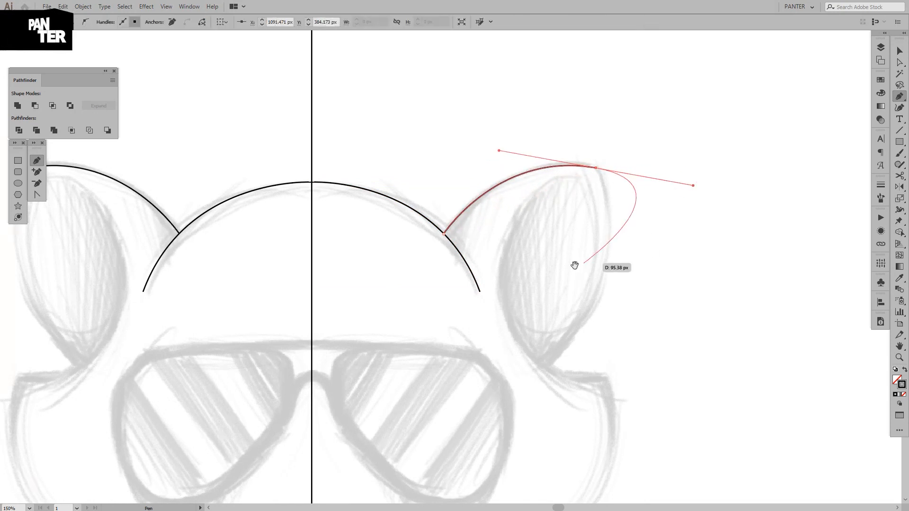
drag(574, 264, 613, 213)
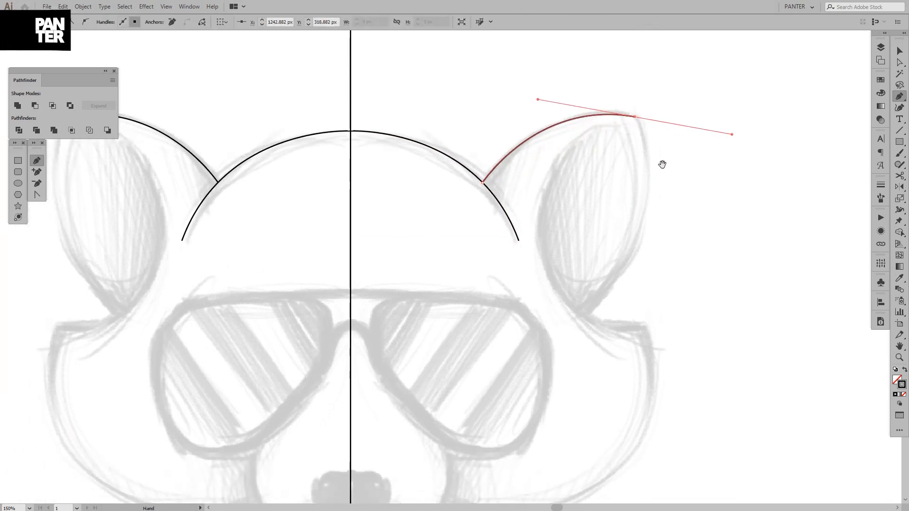
click(634, 117)
drag(587, 315, 488, 382)
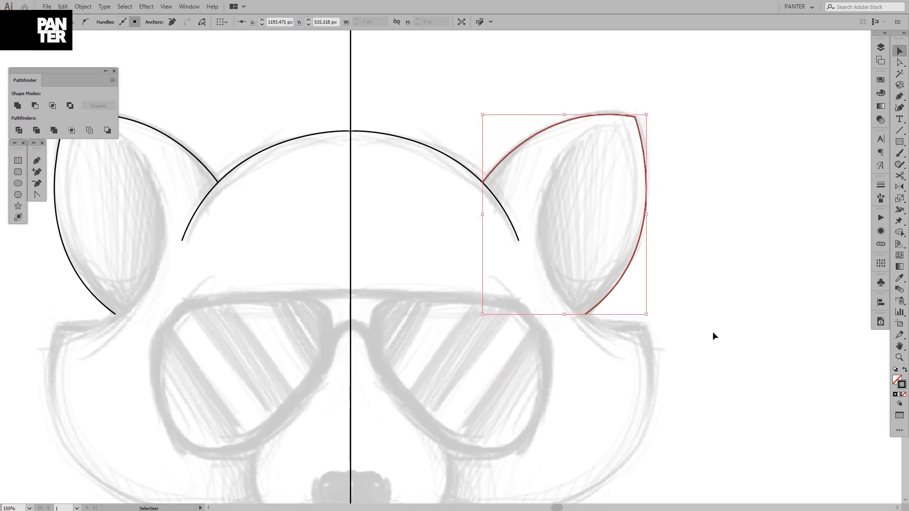
ctrl+click(725, 328)
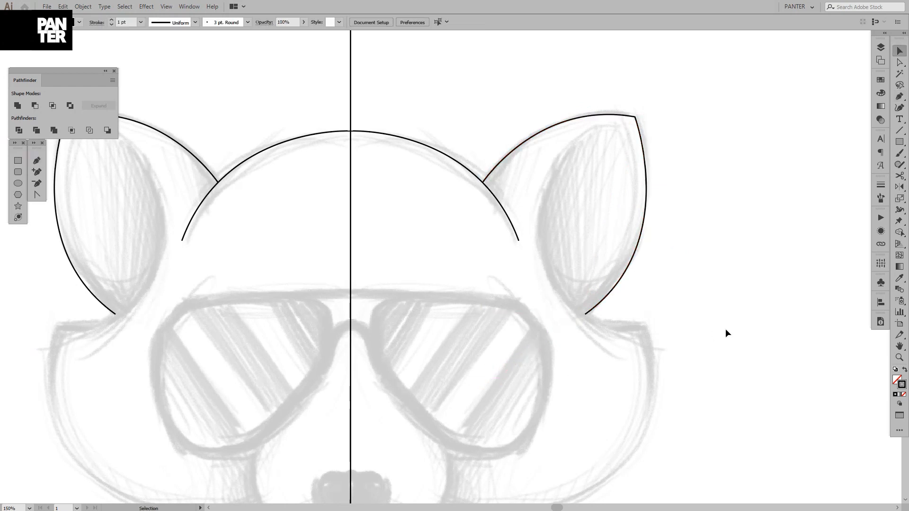
Trace the right ear's inner edge with the Pen tool, from just below the tip around the sketched curve to the cheek's upper corner
click(616, 124)
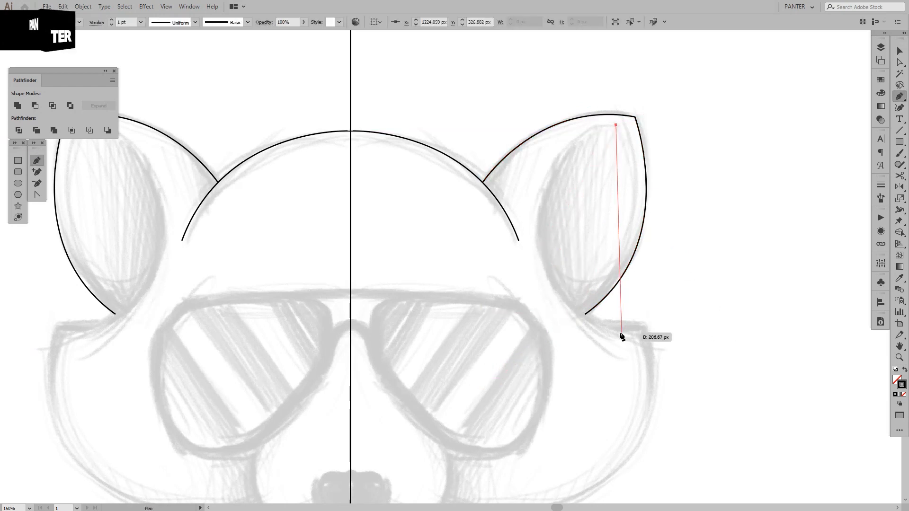
drag(611, 316, 605, 290)
scroll(592, 295, down, 1)
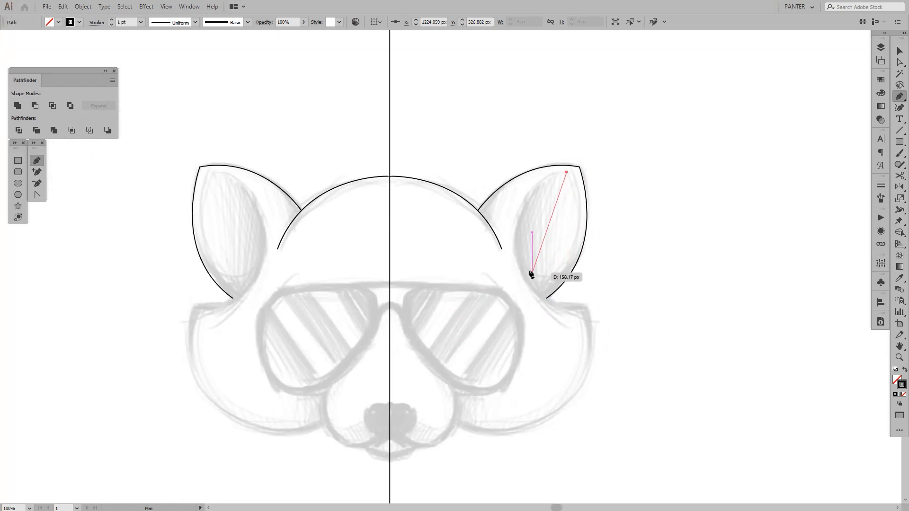
drag(521, 267, 539, 344)
key(ctrl+z)
scroll(558, 224, up, 2)
scroll(482, 256, down, 1)
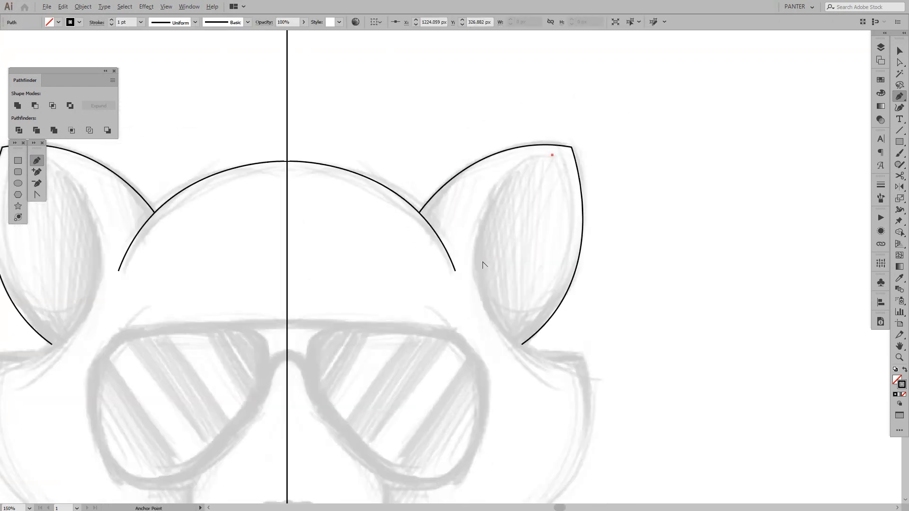
drag(483, 258, 439, 376)
scroll(456, 242, up, 1)
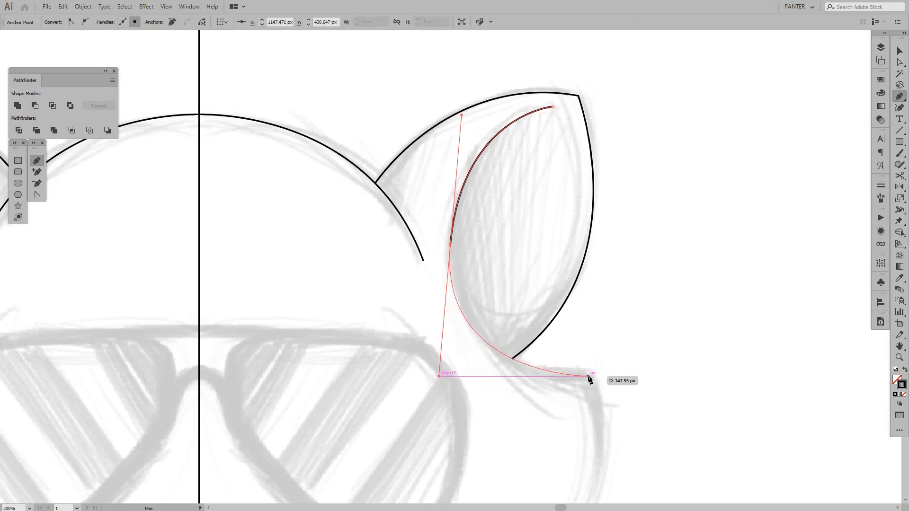
drag(592, 377, 618, 318)
Continue the path along the right cheek, from its upper corner around the sketched outline to the side of the muzzle
key(v)
key(space)
key(space)
drag(619, 353, 655, 281)
key(p)
alt+scroll(652, 285, down, 1)
key(space)
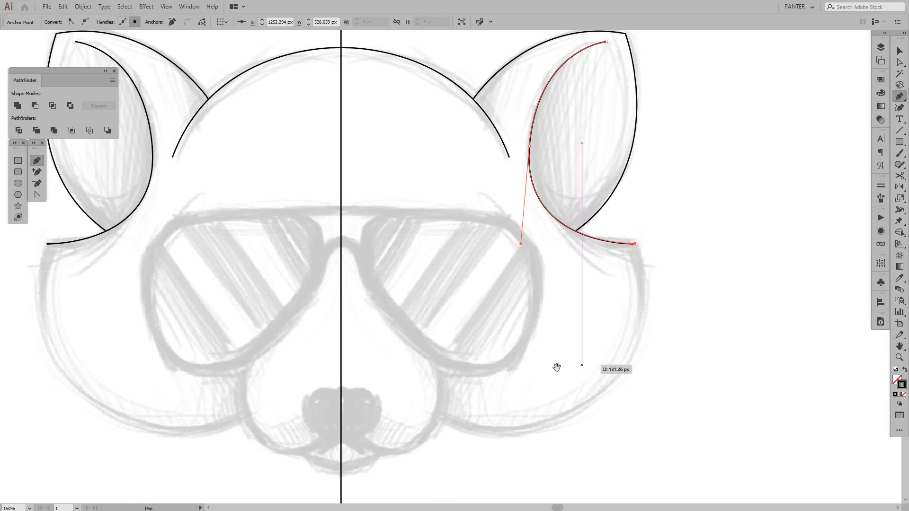
drag(556, 368, 569, 335)
alt+scroll(568, 334, down, 1)
key(space)
drag(529, 368, 328, 321)
ctrl+click(480, 369)
Select the right cheek's upper corner anchor and convert it to a smooth point
key(a)
scroll(635, 244, up, 1)
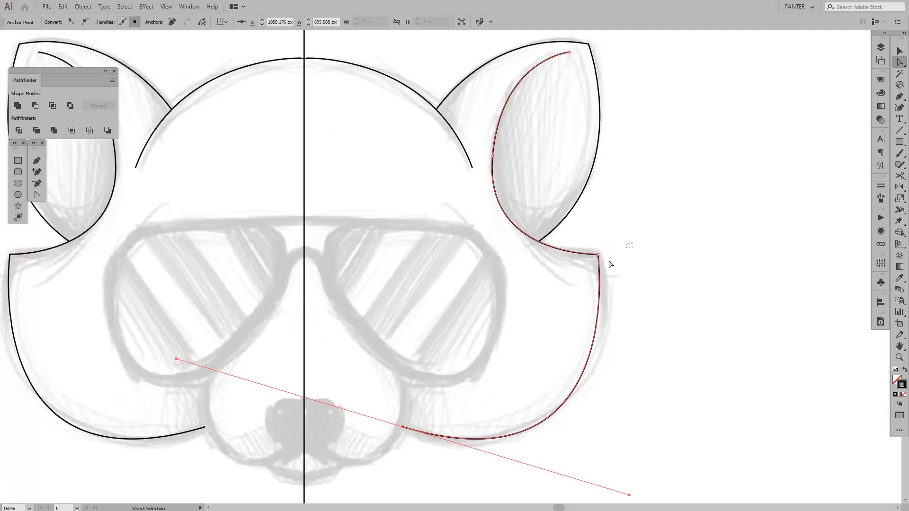
click(599, 254)
drag(626, 259, 585, 263)
scroll(572, 259, up, 2)
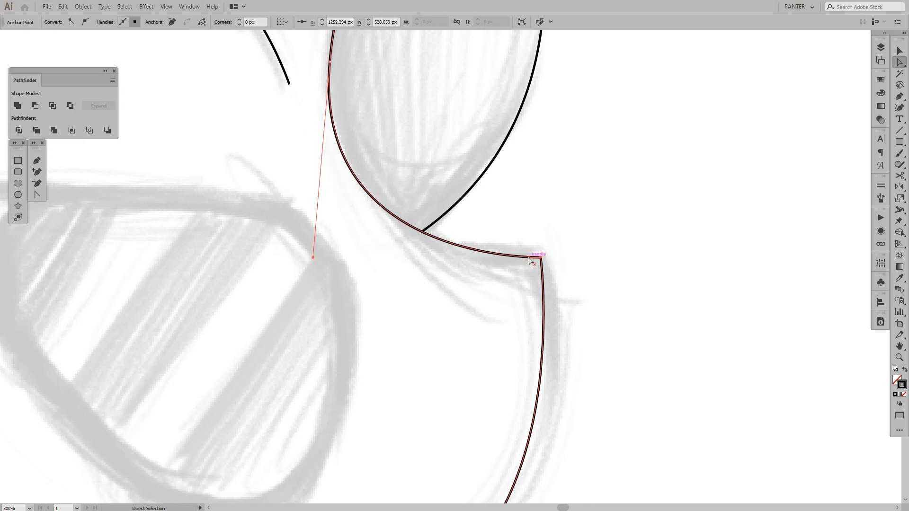
drag(529, 259, 511, 223)
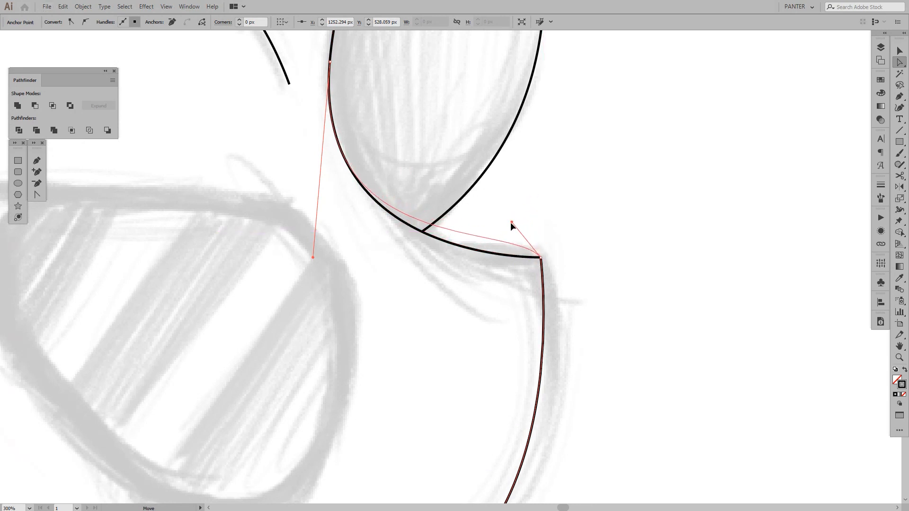
key(ctrl+z)
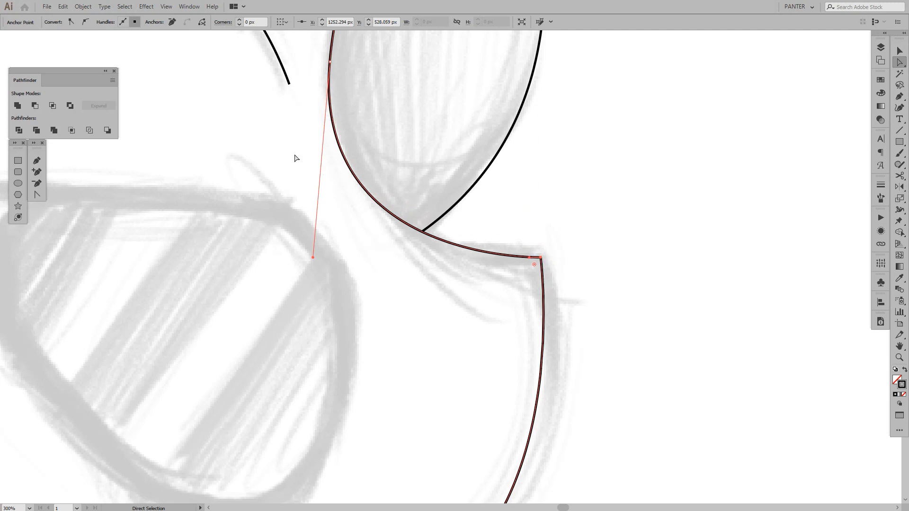
click(87, 21)
scroll(589, 249, down, 2)
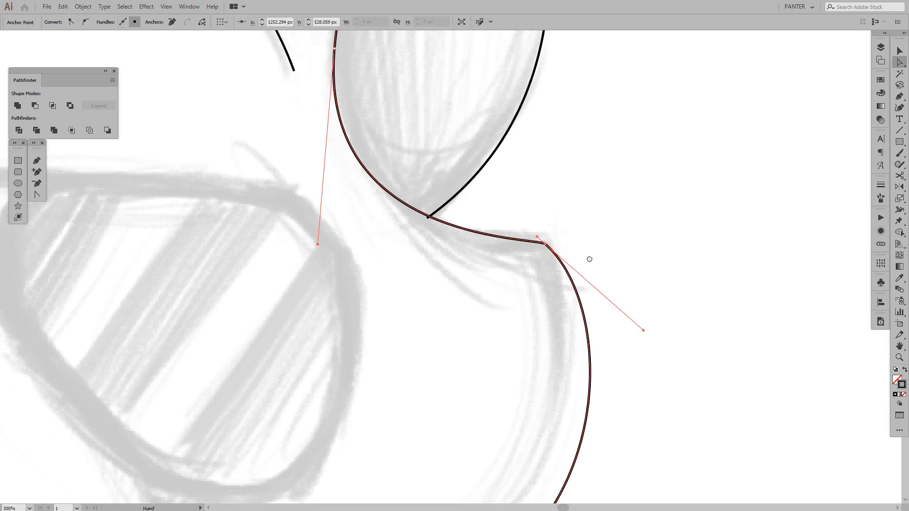
Reshape the right cheek curve toward the sketch by adjusting the handles of its lower end anchor and upper corner anchor
scroll(592, 246, down, 2)
scroll(611, 253, down, 1)
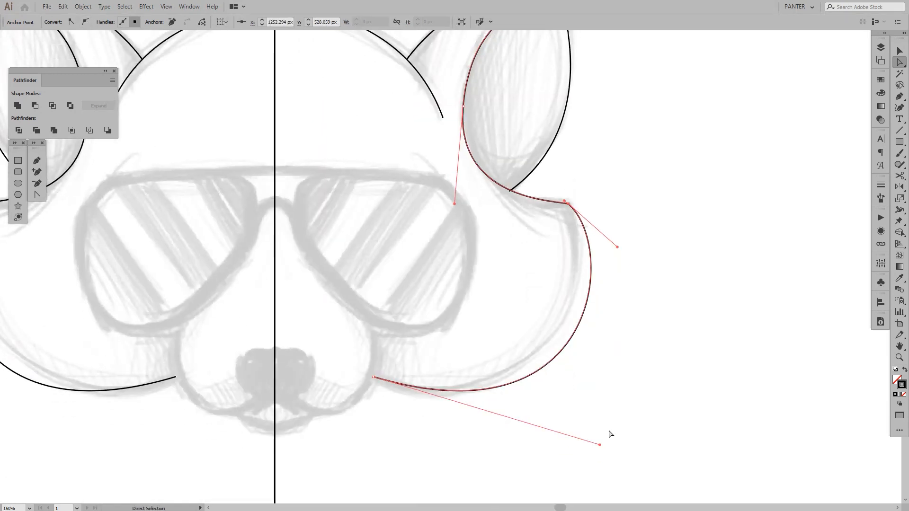
click(612, 457)
drag(642, 448, 519, 343)
drag(599, 446, 541, 450)
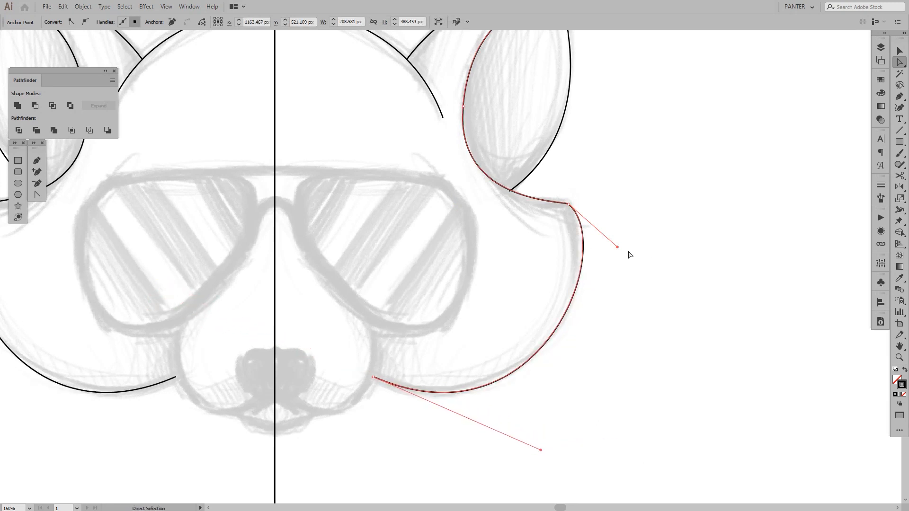
drag(617, 247, 612, 219)
click(647, 291)
scroll(648, 294, down, 4)
scroll(641, 279, up, 5)
Refine the right cheek by nudging its upper corner to about X 1245 px, Y 526 px and shortening the lower end's handle
click(635, 219)
mouse_move(669, 292)
mouse_down()
mouse_move(668, 306)
mouse_move(676, 304)
mouse_up()
key(space)
drag(617, 407, 607, 305)
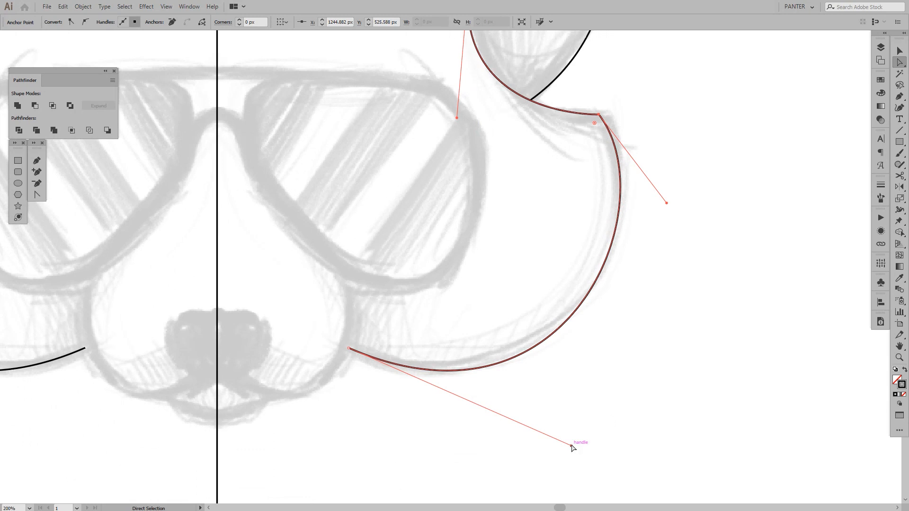
drag(572, 445, 552, 430)
click(626, 338)
scroll(626, 339, down, 3)
key(space)
drag(640, 329, 659, 304)
scroll(629, 330, up, 1)
scroll(630, 330, up, 1)
key(space)
key(space)
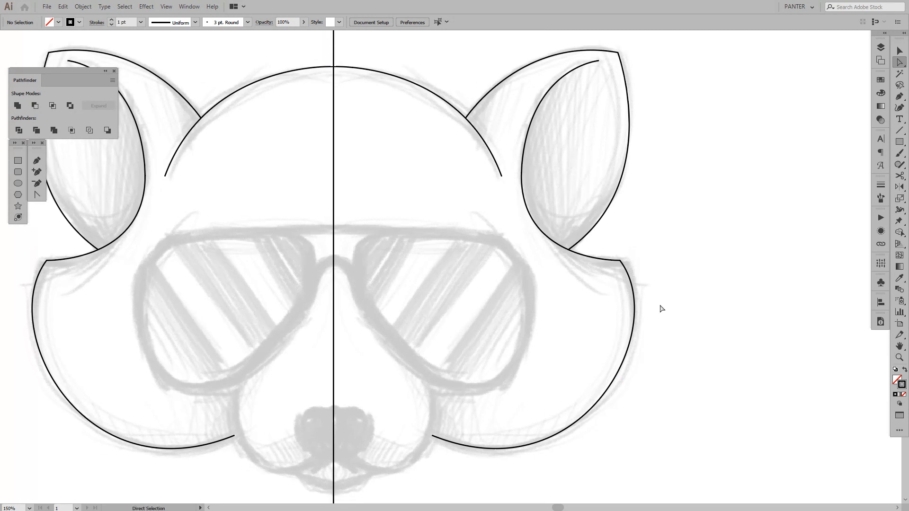
Align the handles of the right inner ear curve's middle anchor vertically
drag(521, 223, 521, 223)
scroll(537, 185, up, 2)
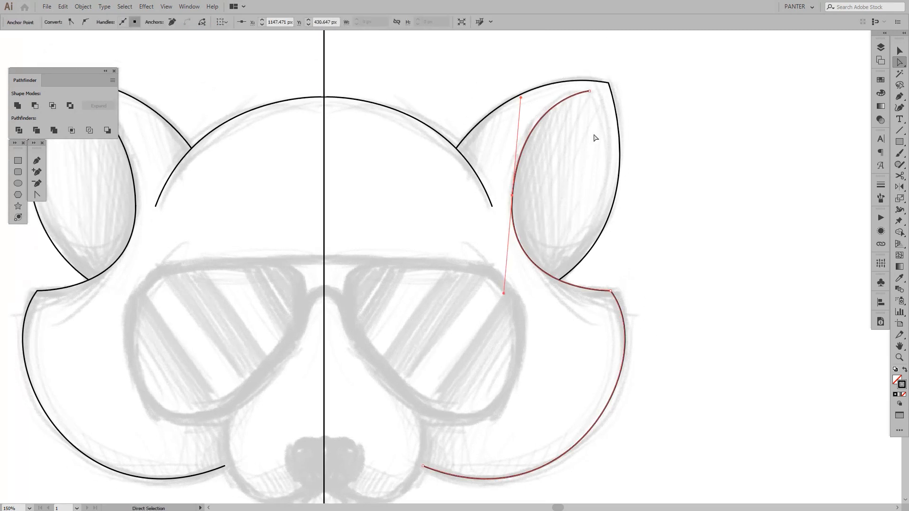
drag(504, 294, 512, 292)
click(572, 206)
scroll(578, 208, down, 2)
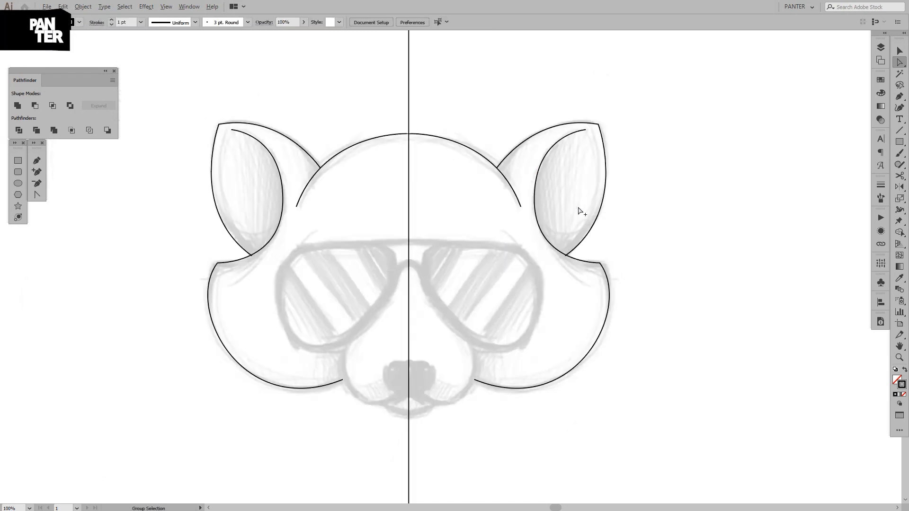
scroll(558, 199, up, 2)
Shorten the upper handle of the right inner ear curve's middle anchor and slightly lengthen its lower handle, keeping both vertical
drag(560, 257, 533, 201)
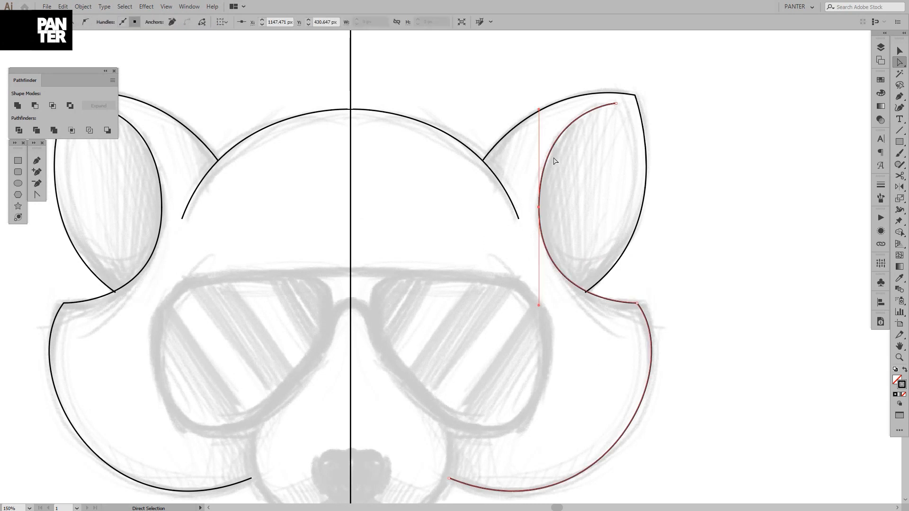
drag(539, 110, 537, 122)
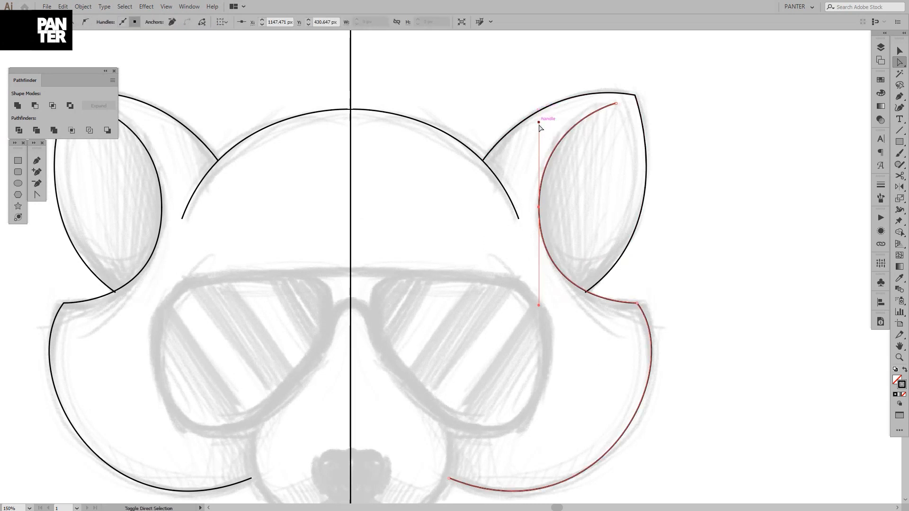
click(586, 179)
scroll(619, 189, down, 2)
scroll(615, 189, up, 2)
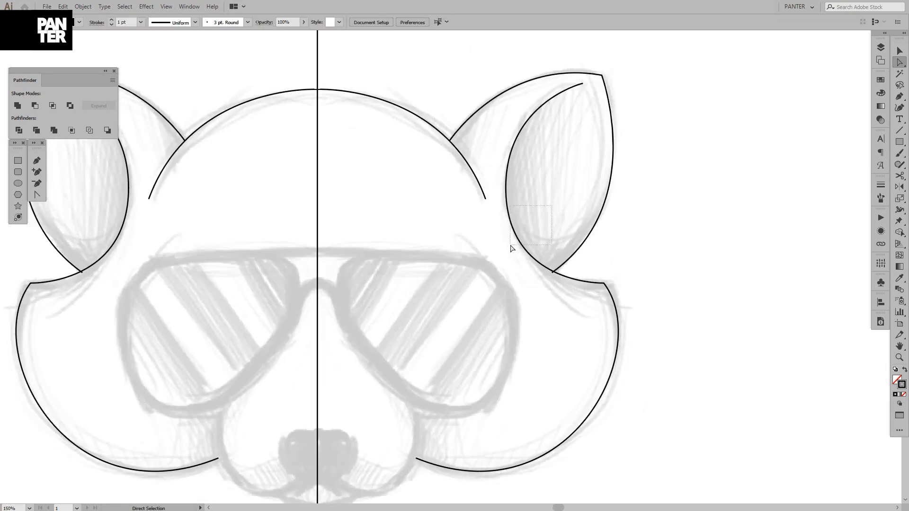
drag(511, 248, 511, 246)
drag(505, 286, 506, 289)
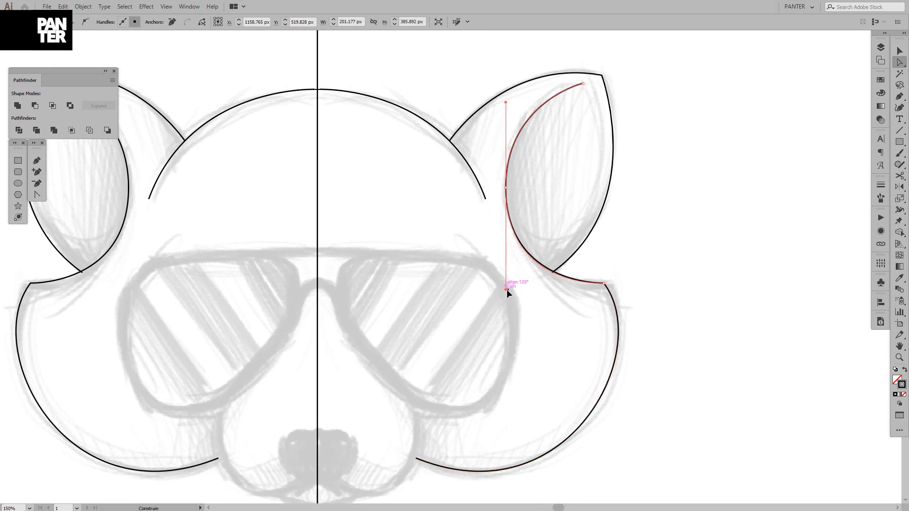
click(675, 213)
scroll(676, 213, down, 2)
drag(663, 207, 636, 228)
scroll(619, 246, up, 2)
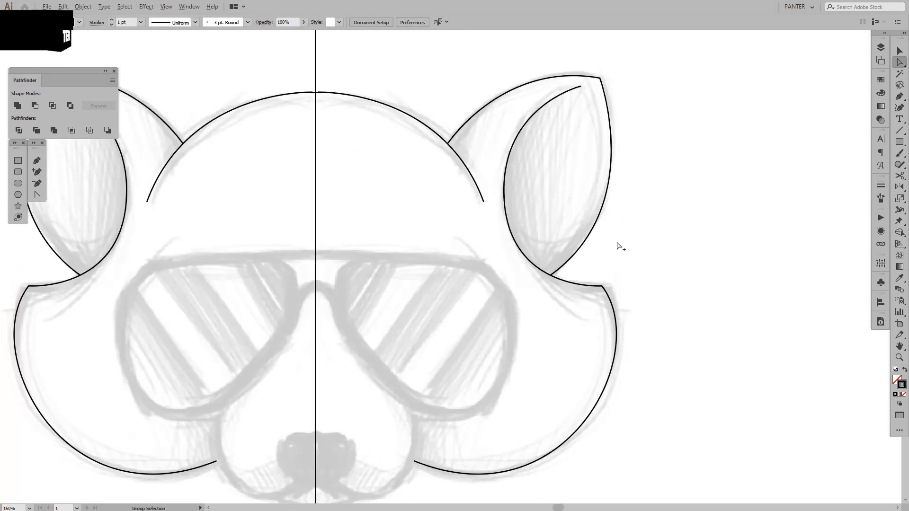
drag(457, 258, 521, 232)
drag(587, 286, 585, 254)
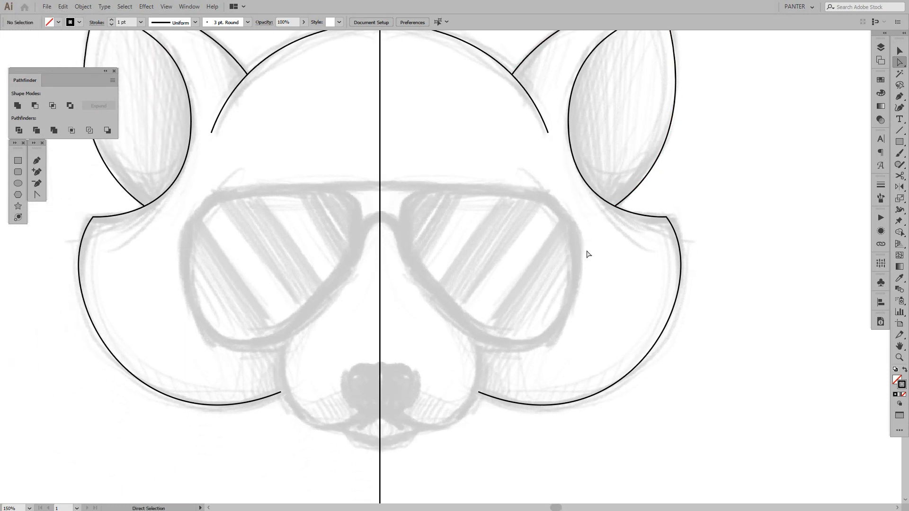
key(p)
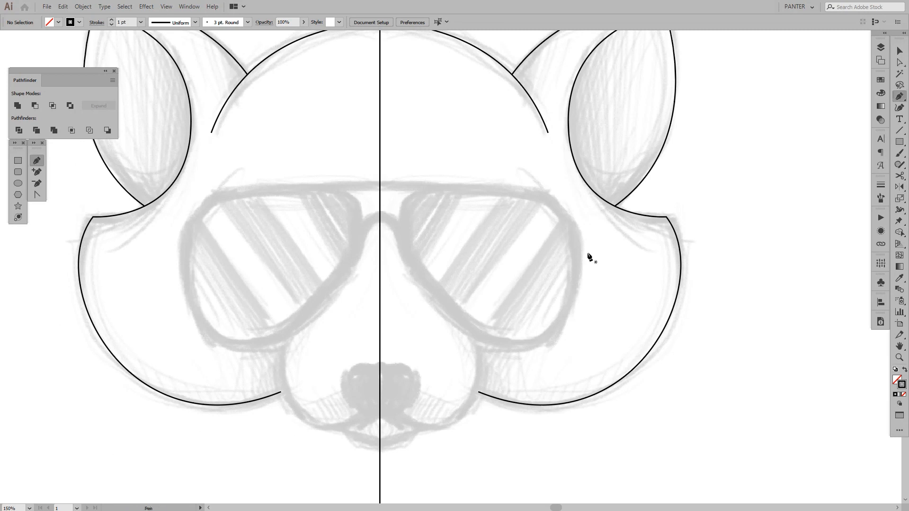
click(473, 341)
click(463, 413)
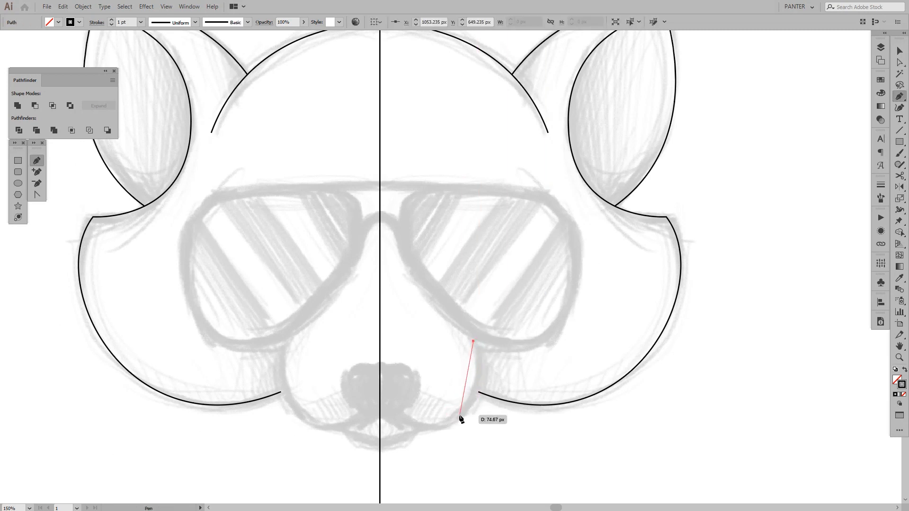
drag(454, 418, 426, 444)
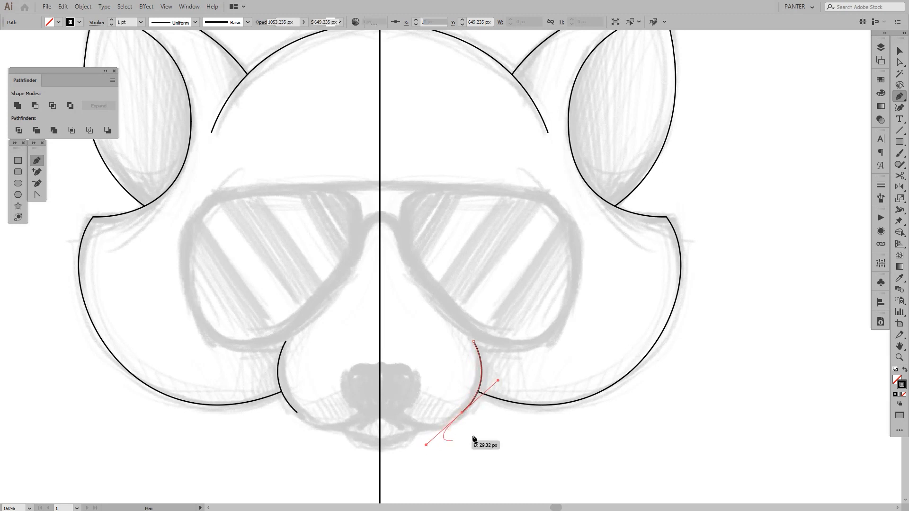
key(ctrl+z)
key(ctrl+z)
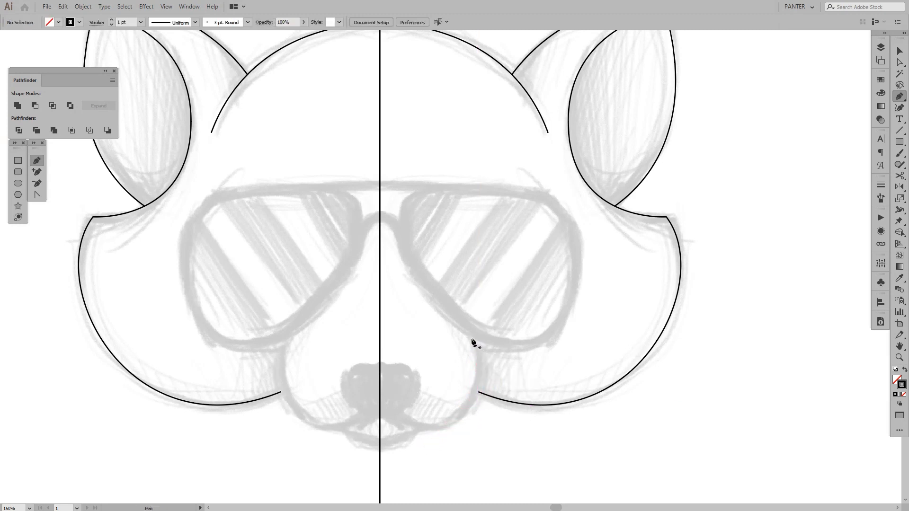
Trace the right side of the muzzle with the Pen tool, from the glasses' lower rim around the cheek edge to beneath the nose
click(473, 342)
drag(469, 405, 432, 442)
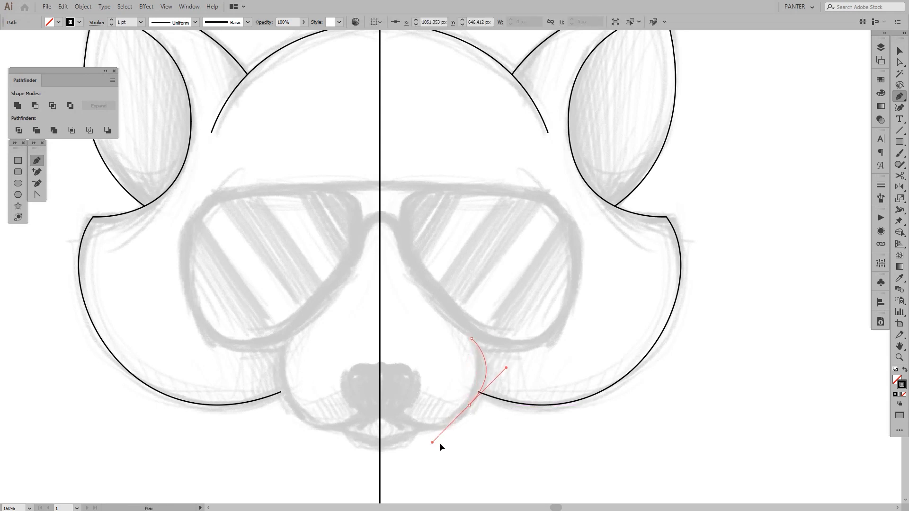
key(ctrl+z)
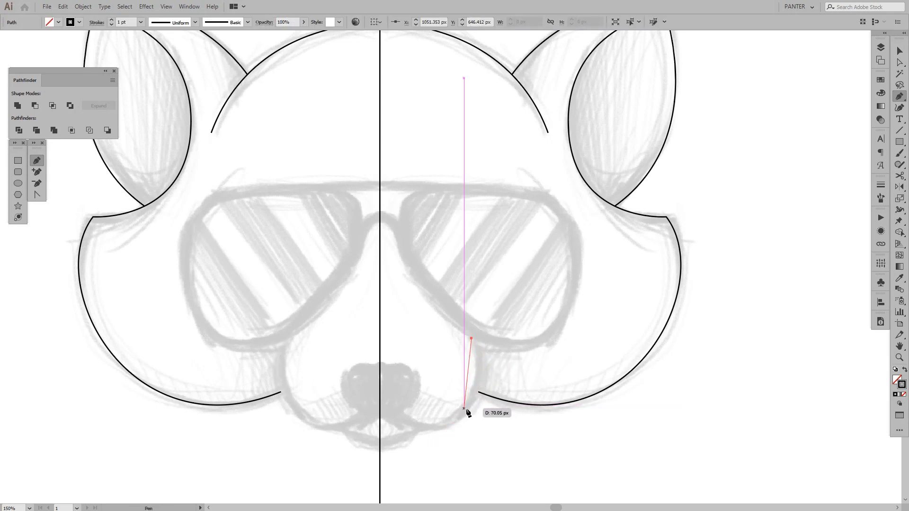
click(469, 408)
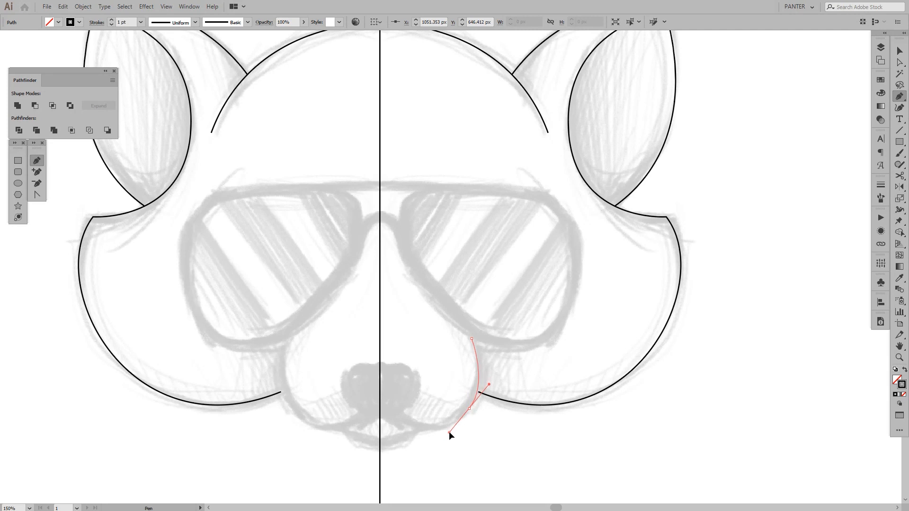
drag(449, 431, 445, 434)
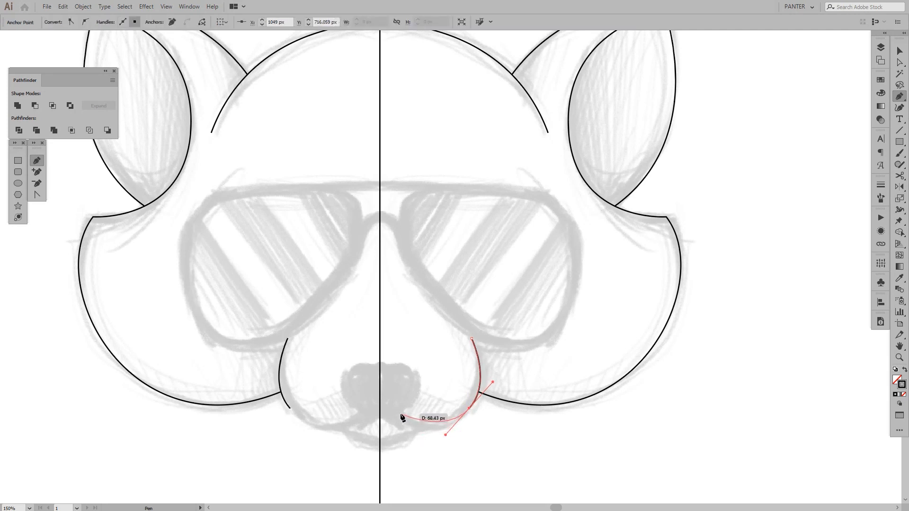
click(383, 395)
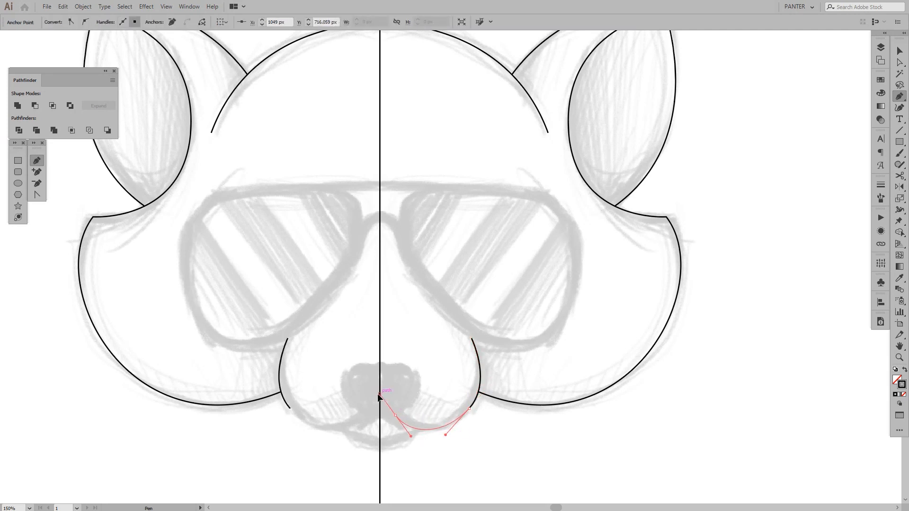
drag(378, 395, 378, 399)
key(v)
click(441, 379)
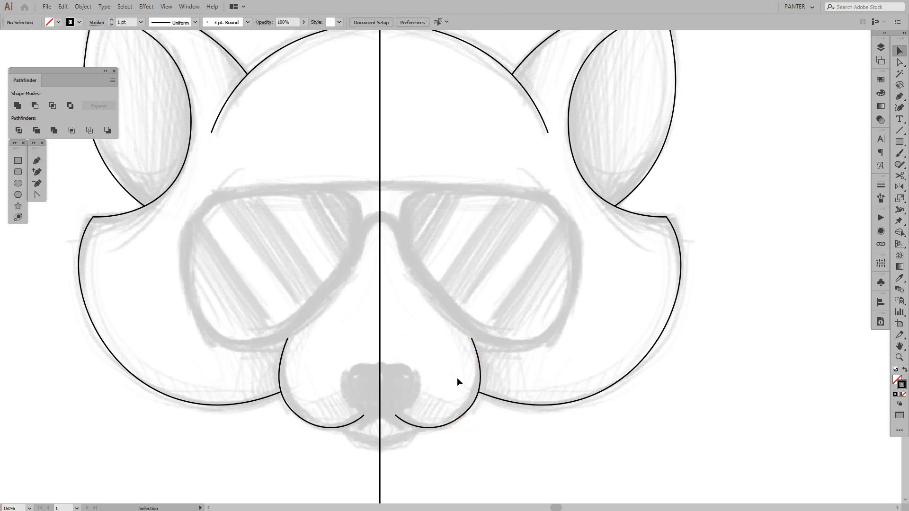
Select the upper end anchor of the right muzzle curve and convert it to a smooth point
drag(456, 377, 461, 372)
scroll(501, 331, up, 1)
key(a)
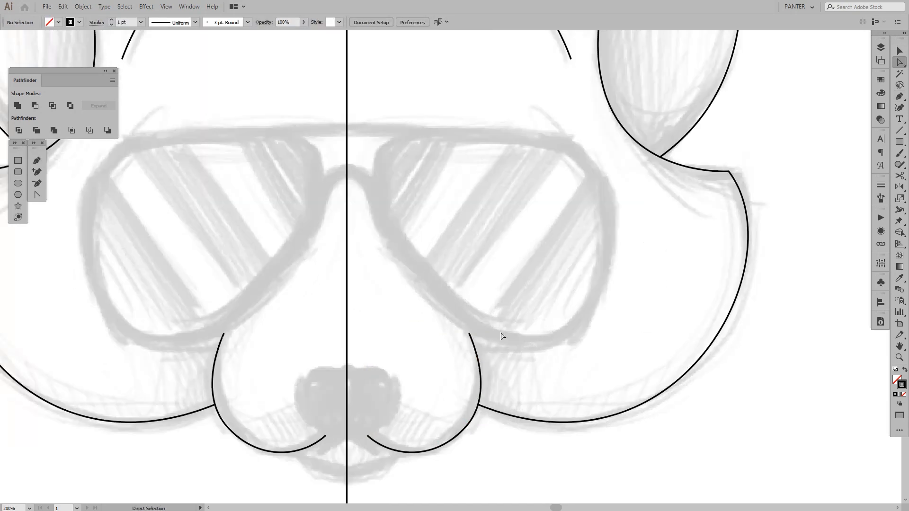
drag(441, 351, 479, 334)
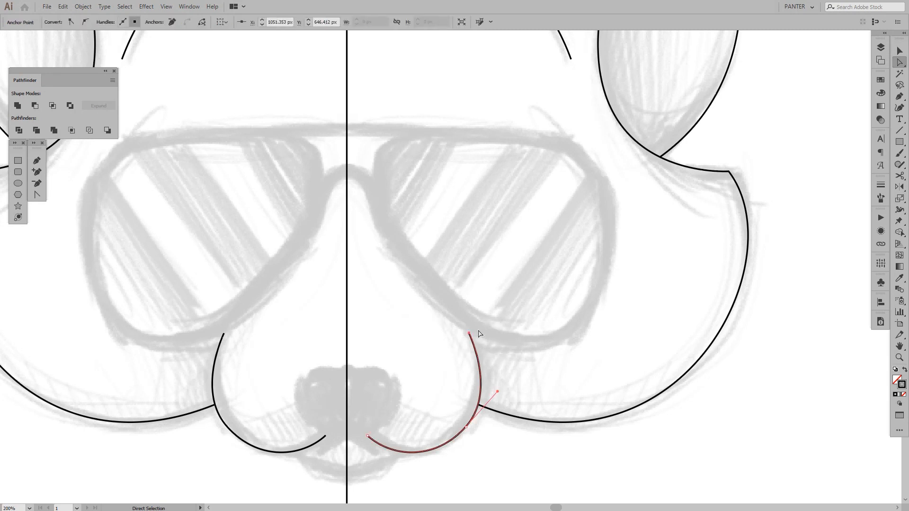
click(86, 22)
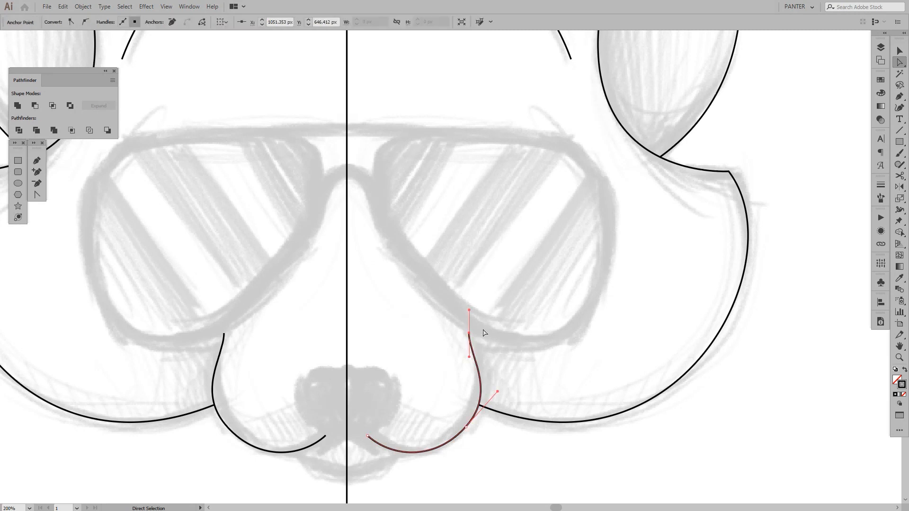
Tilt the handles of the right muzzle curve's upper end anchor along the glasses' rim and move the anchor slightly up and inward
scroll(479, 348, up, 3)
drag(447, 241, 387, 247)
drag(448, 313, 428, 301)
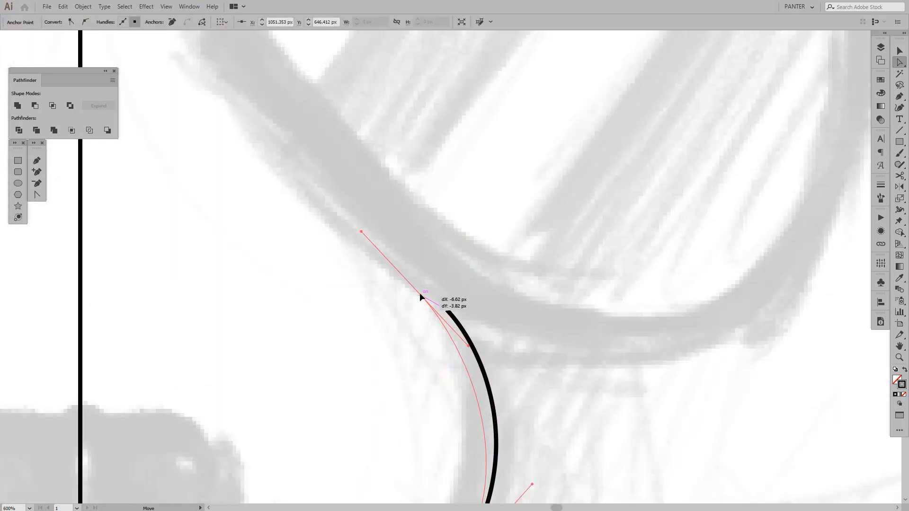
scroll(516, 358, down, 3)
scroll(521, 366, up, 1)
click(524, 367)
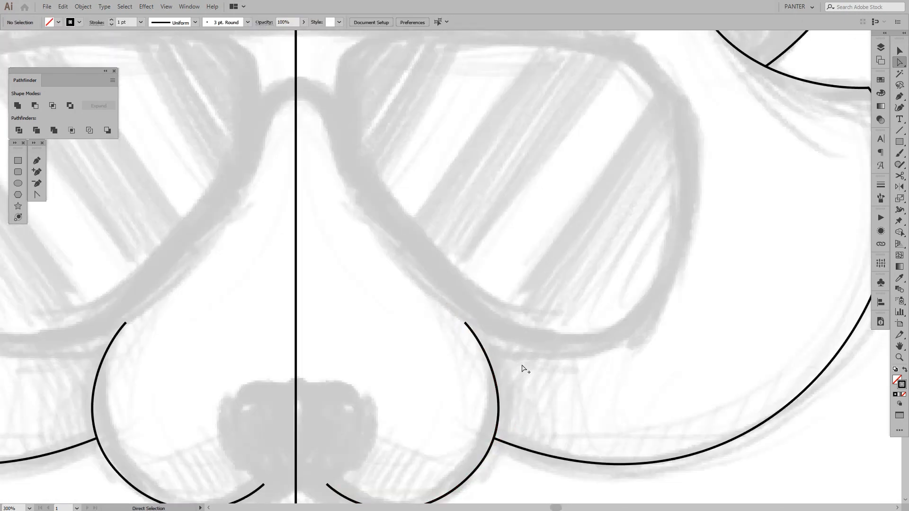
Trace the right half of the lower lip with the Pen tool, curving from the muzzle line down to the vertical center line
scroll(526, 366, down, 3)
drag(542, 374, 531, 364)
scroll(530, 364, up, 2)
key(v)
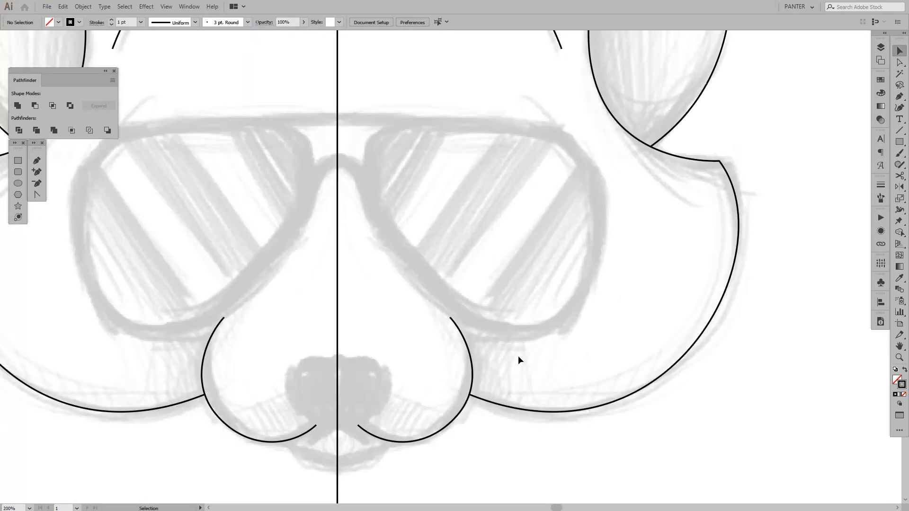
scroll(454, 408, up, 2)
drag(452, 411, 510, 326)
drag(393, 401, 432, 373)
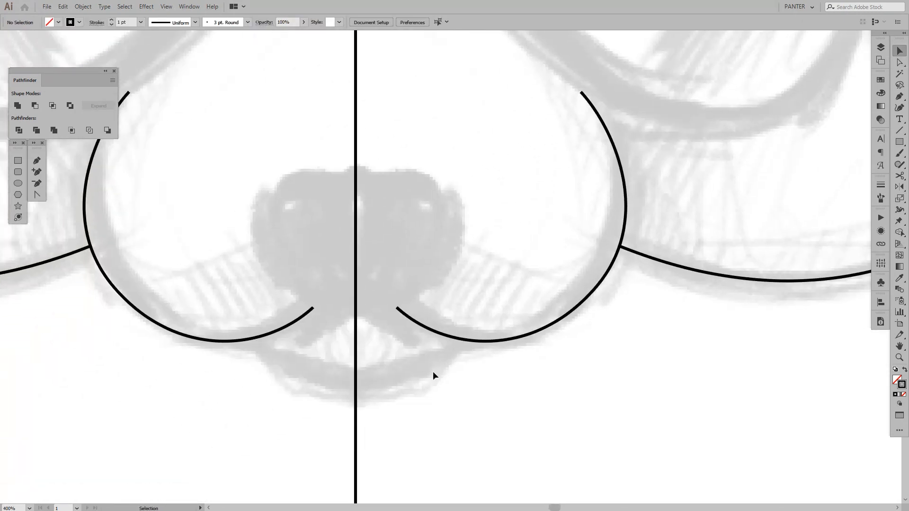
key(p)
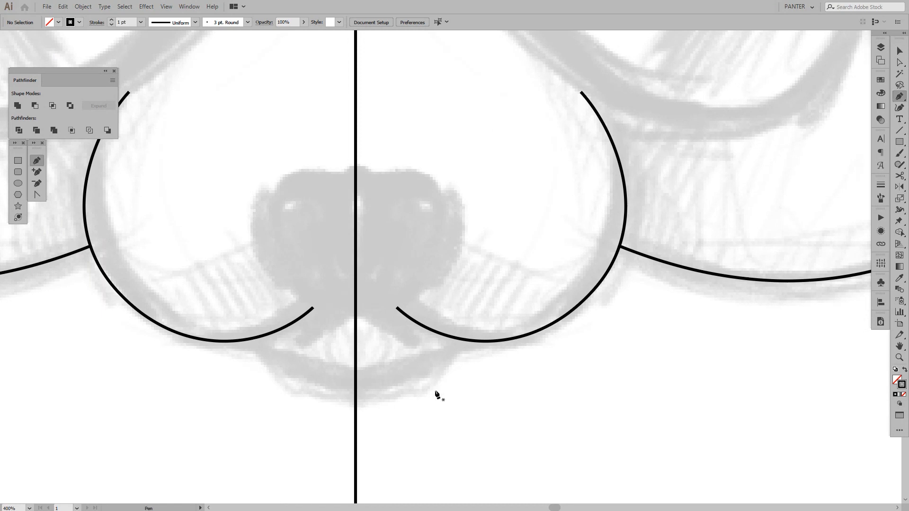
click(456, 339)
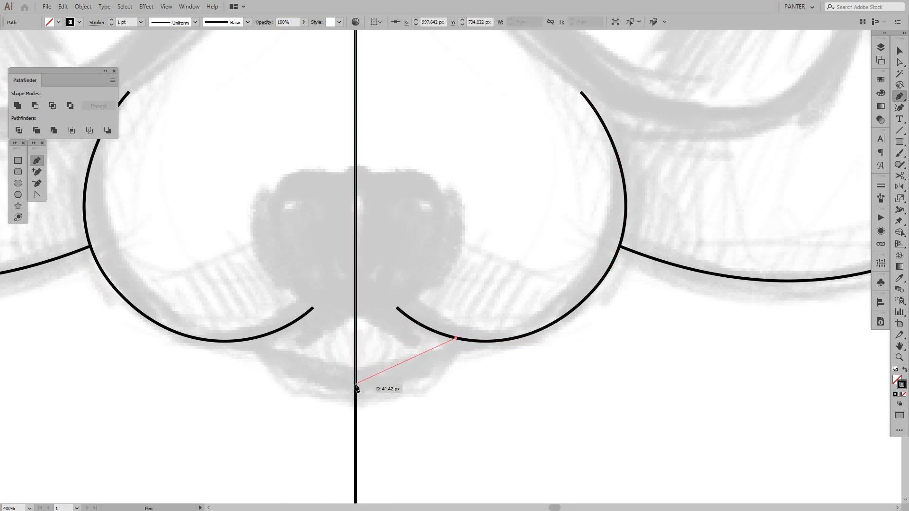
drag(355, 384, 275, 386)
key(v)
click(497, 413)
Start the right half of the nose with the Pen tool, drawing its flat upper edge from the center line to a smooth anchor
scroll(488, 402, down, 3)
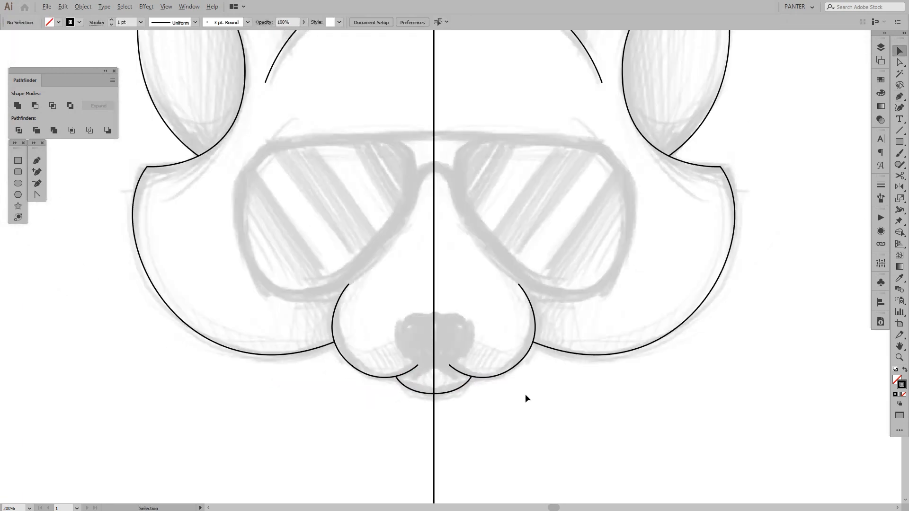
drag(527, 396, 497, 382)
scroll(433, 338, up, 2)
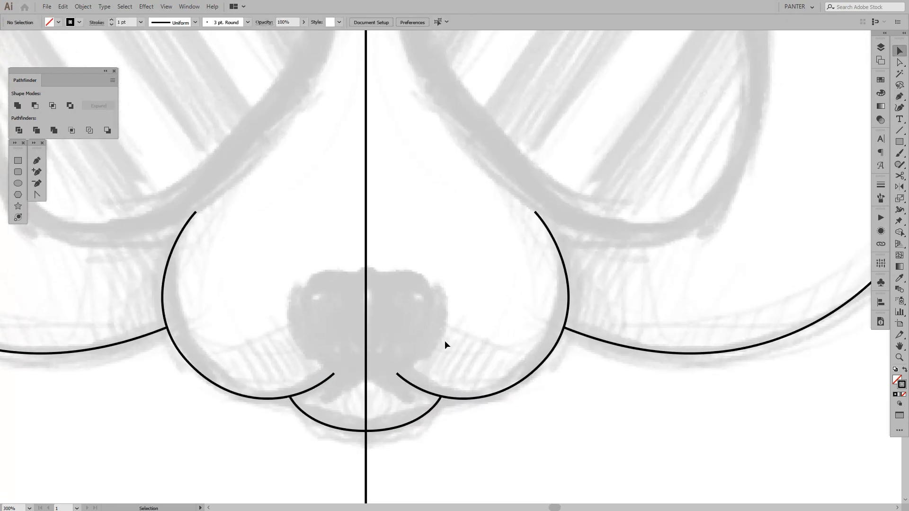
click(38, 161)
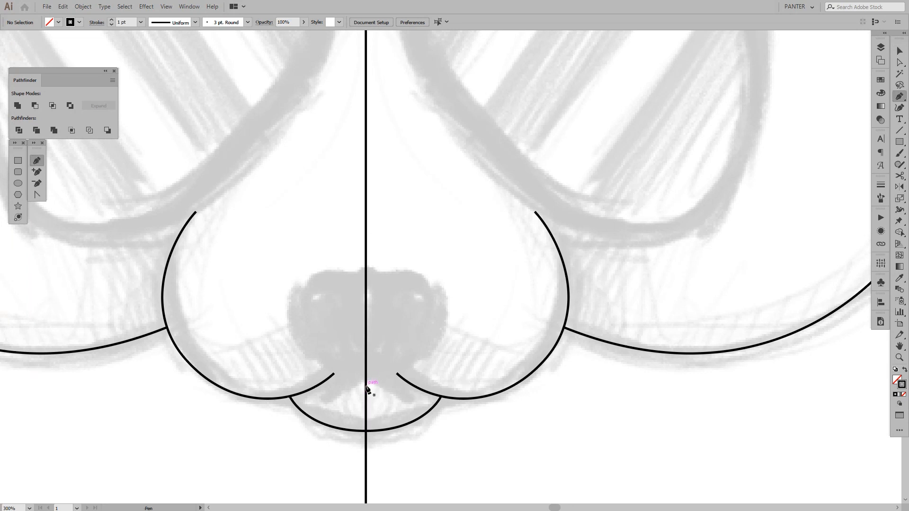
click(366, 271)
drag(436, 290, 447, 322)
key(ctrl+z)
shift+click(403, 272)
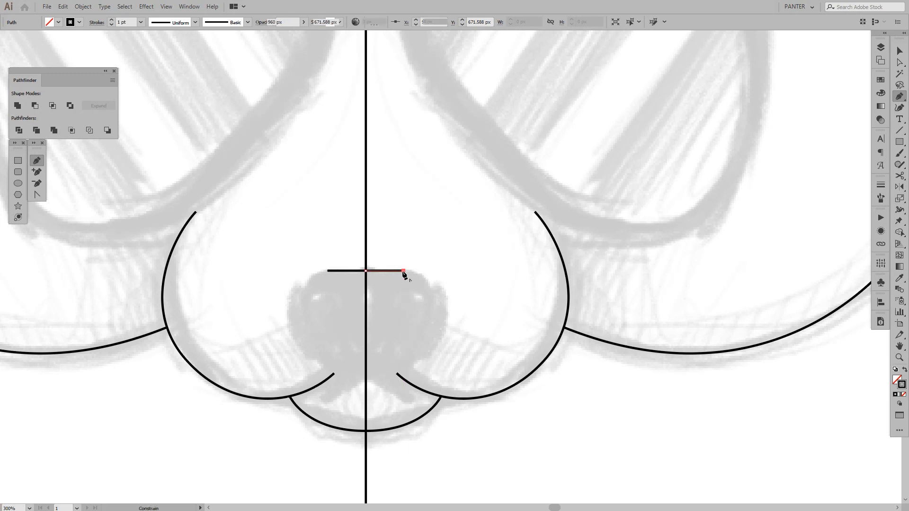
key(ctrl+z)
mouse_move(403, 271)
mouse_down()
mouse_move(434, 275)
mouse_move(423, 274)
mouse_up()
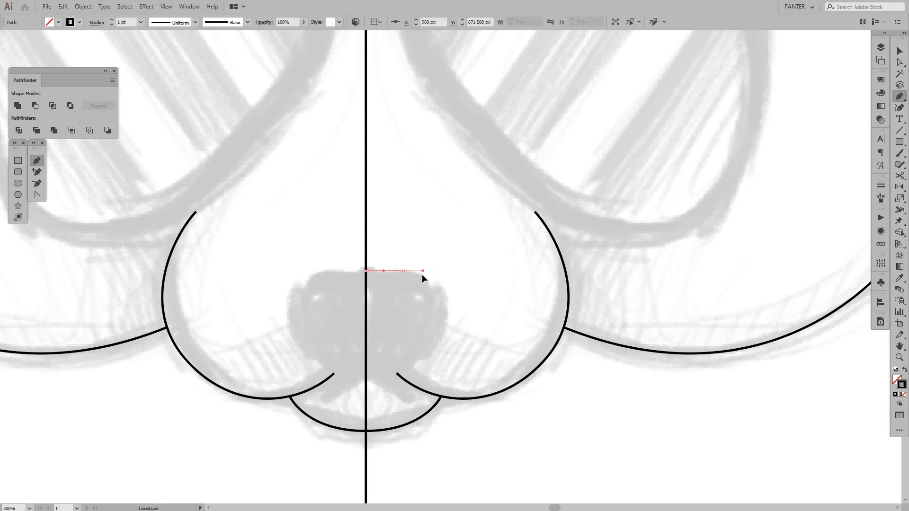
Continue the nose outline around its right side with a vertical-handled anchor and curve it back to the center line below
click(442, 322)
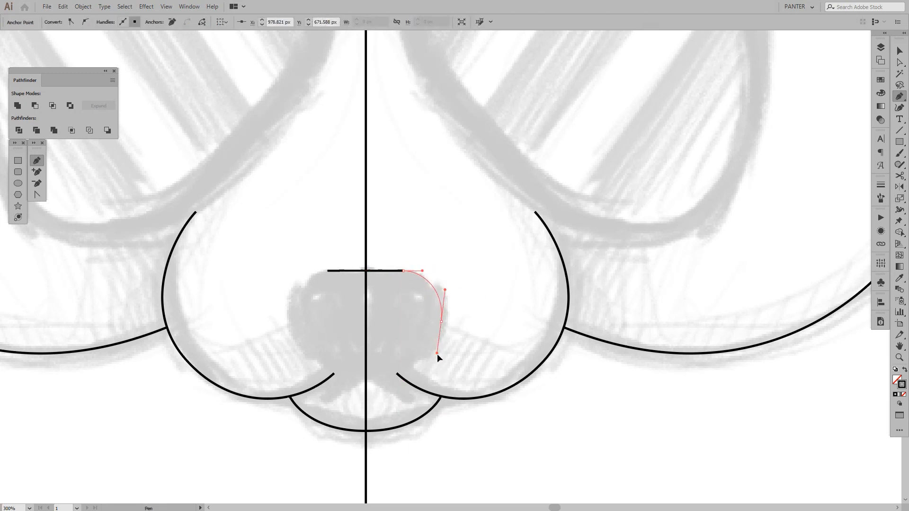
drag(437, 353, 441, 351)
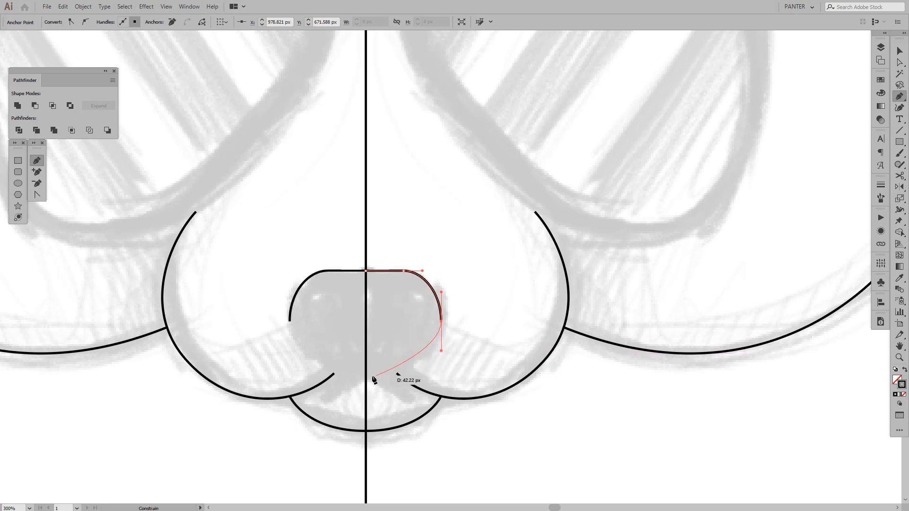
drag(366, 379, 329, 376)
key(v)
click(470, 264)
Rotate the handles of the nose's right side anchor to nearly horizontal, shaping a wide nostril and a narrow lower part
scroll(470, 264, down, 4)
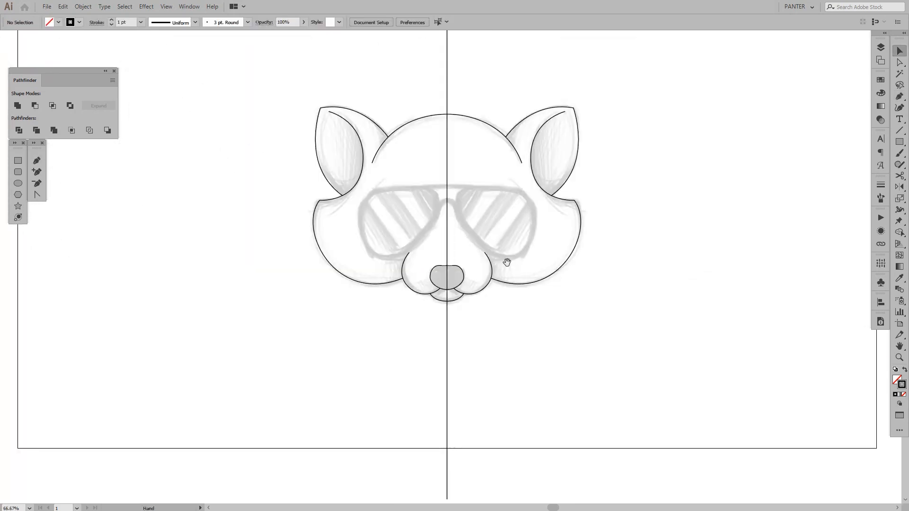
drag(506, 262, 491, 270)
scroll(440, 282, up, 4)
key(a)
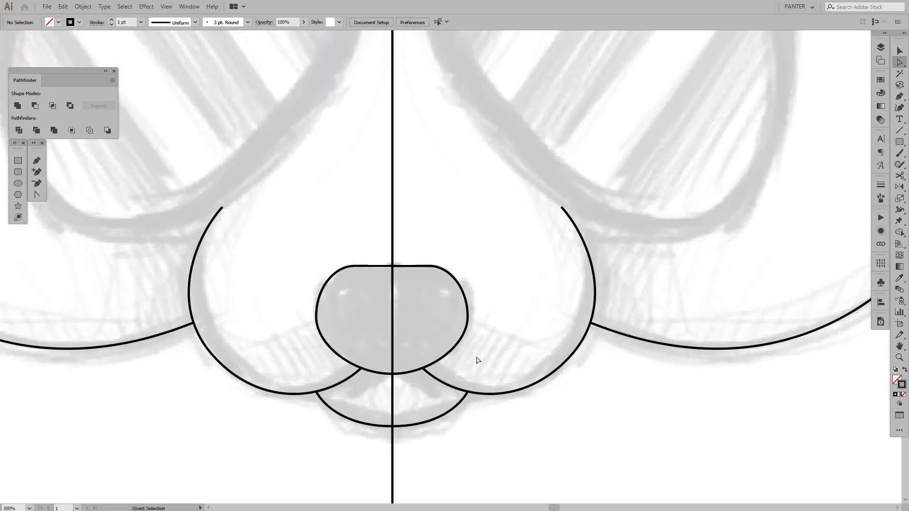
click(458, 351)
drag(467, 348, 413, 304)
drag(404, 309, 401, 313)
scroll(502, 330, down, 1)
click(504, 331)
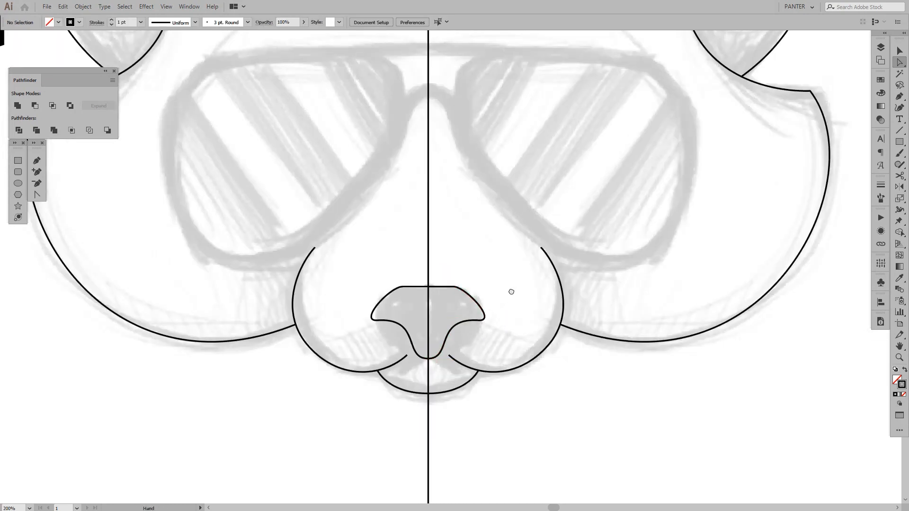
Move the nose's right side anchor down and inward, and lengthen the upper anchor's horizontal handle to round the upper curve
scroll(511, 290, down, 3)
drag(512, 290, 450, 304)
scroll(429, 303, up, 5)
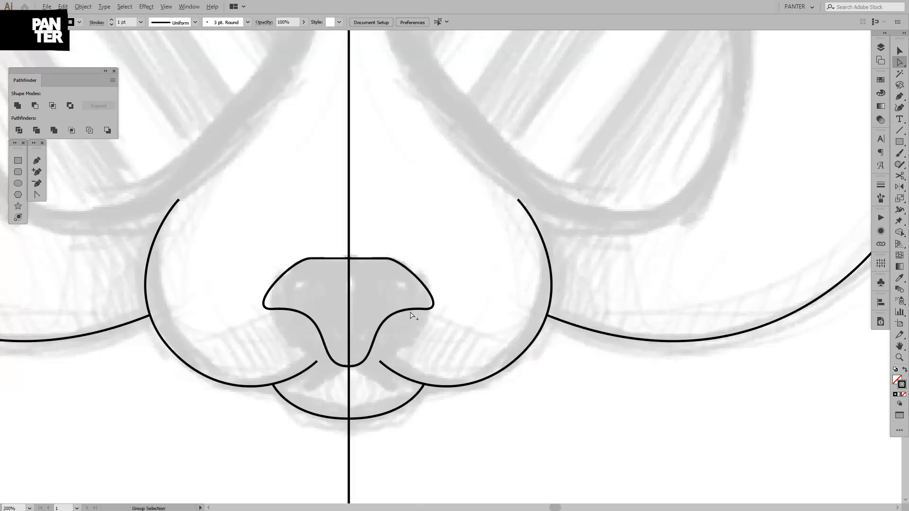
click(429, 302)
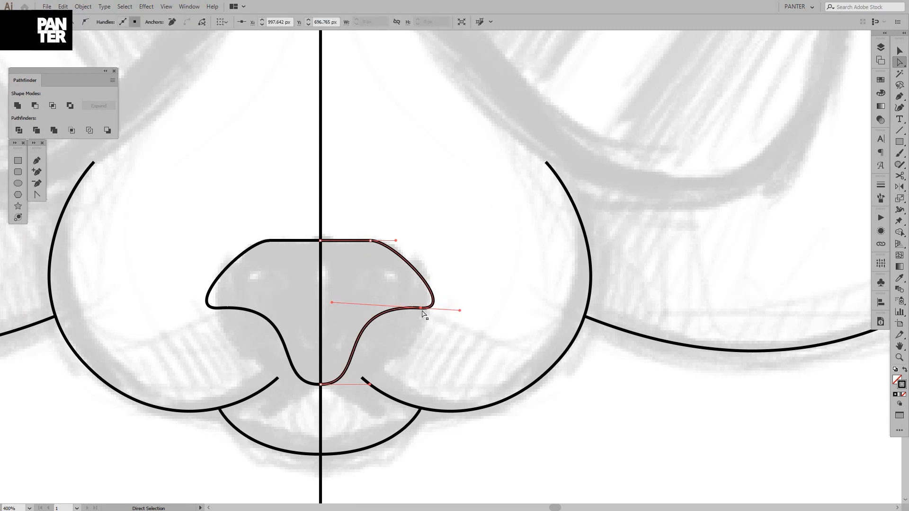
mouse_move(422, 311)
mouse_down()
mouse_move(409, 311)
mouse_move(410, 323)
mouse_up()
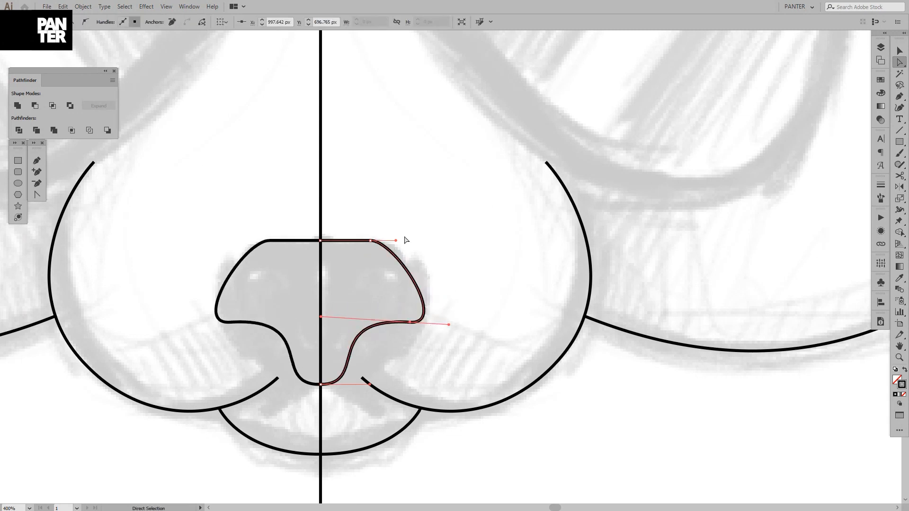
drag(396, 240, 422, 245)
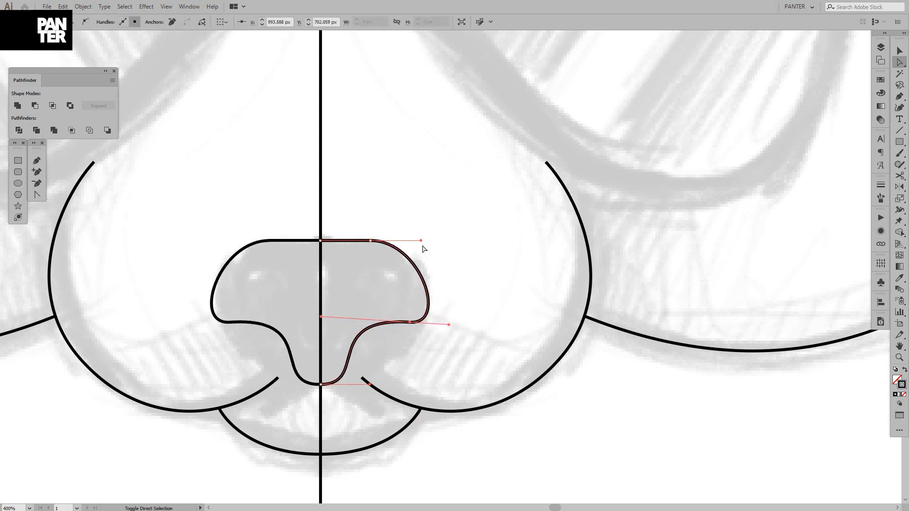
click(399, 341)
Tilt the handles of the nose's right side anchor so the inner one points upward, arching the edge beneath the nostril
scroll(400, 340, up, 1)
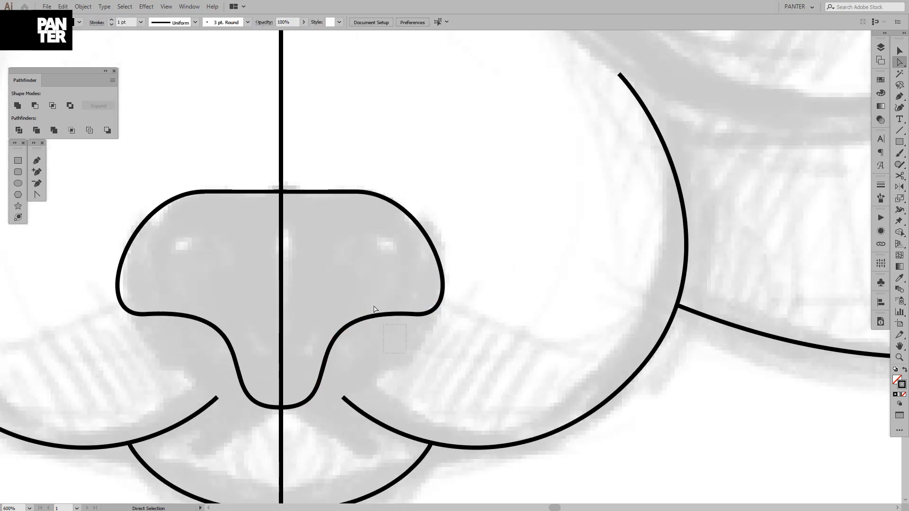
click(416, 314)
click(416, 315)
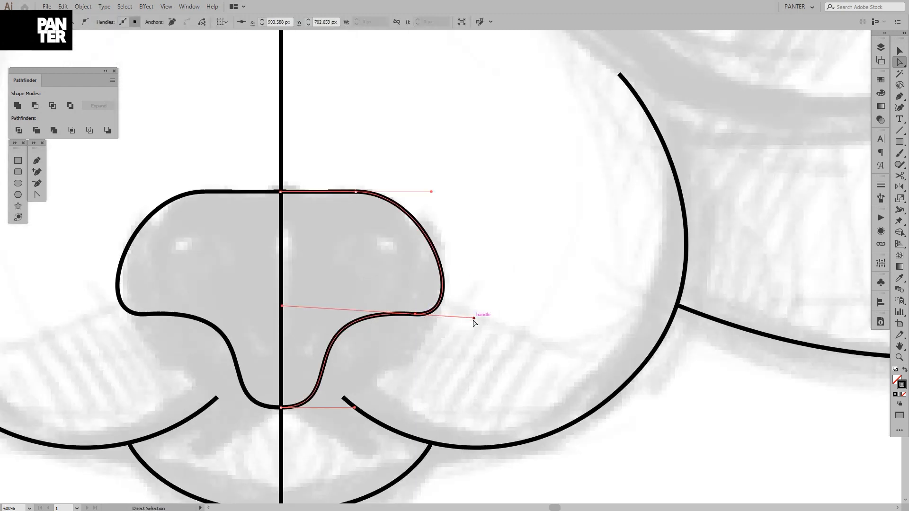
drag(474, 318, 475, 341)
key(ctrl+z)
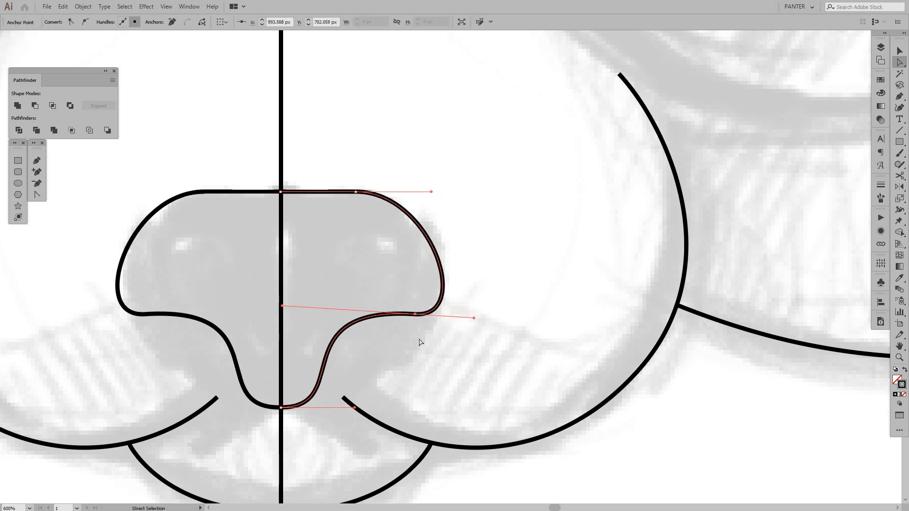
drag(282, 308, 313, 269)
drag(355, 409, 394, 408)
click(462, 351)
Examine the nose shape against the sketch and the rest of the face
scroll(462, 350, down, 6)
drag(489, 307, 494, 297)
click(470, 326)
scroll(469, 332, up, 6)
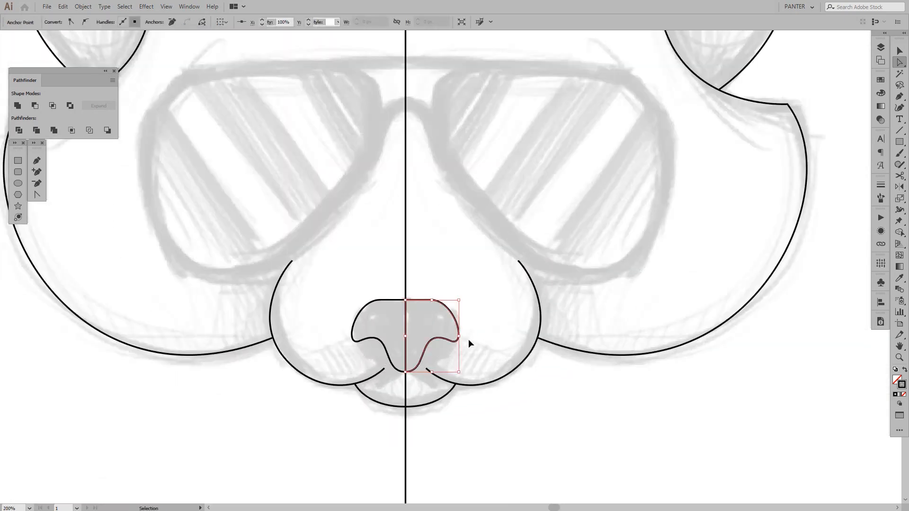
scroll(483, 345, down, 5)
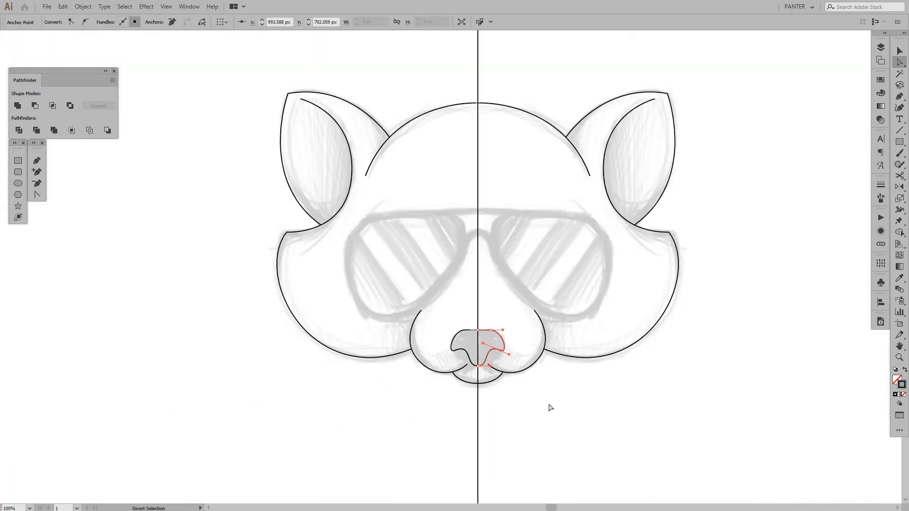
click(549, 406)
scroll(516, 388, down, 2)
scroll(474, 371, up, 6)
drag(563, 319, 511, 326)
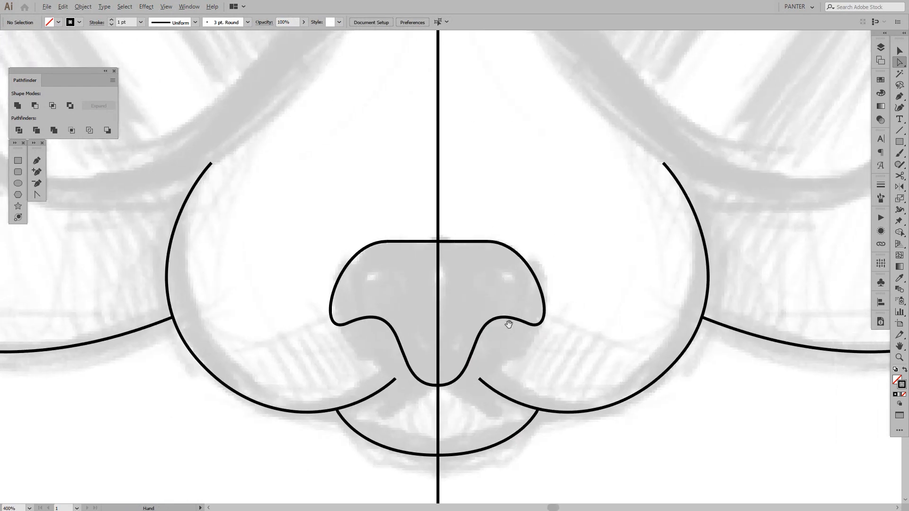
Move the nose's right side anchor straight down about 4 px and angle only its outer handle upward to form a pointed corner
scroll(512, 326, up, 1)
click(537, 323)
drag(598, 335, 552, 336)
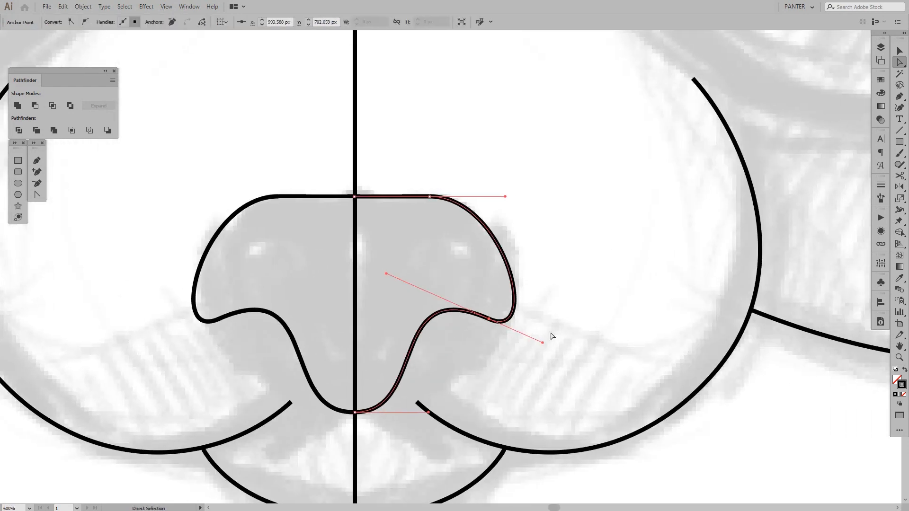
drag(496, 322, 492, 338)
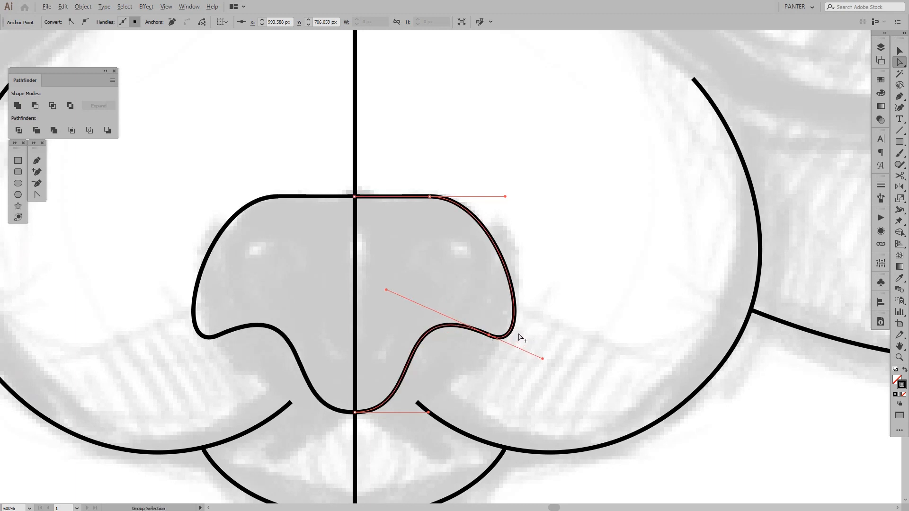
drag(544, 360, 543, 314)
click(537, 367)
Angle the outer handle of the nose's right corner anchor slightly more steeply, keeping the upper anchor's handle as it was
scroll(539, 364, down, 5)
drag(540, 356, 504, 350)
scroll(540, 368, up, 6)
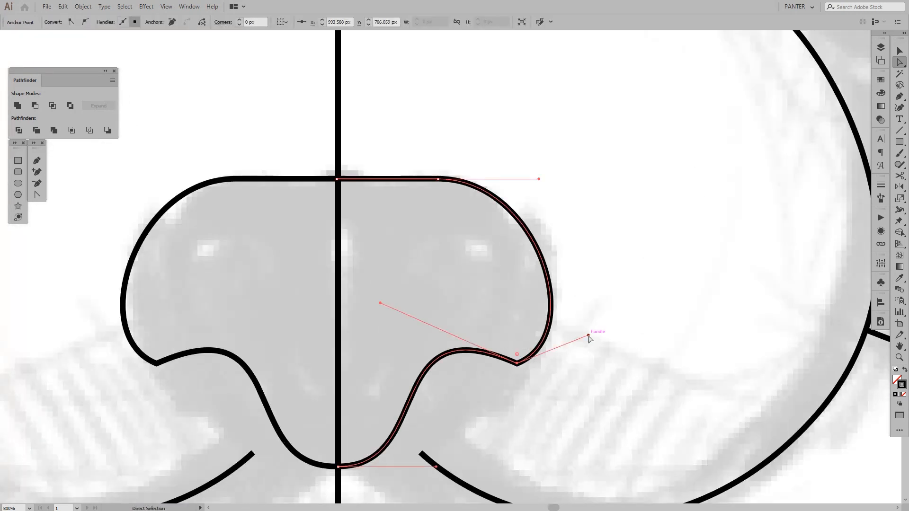
mouse_move(588, 336)
mouse_down()
mouse_move(590, 361)
mouse_move(580, 326)
mouse_up()
drag(539, 179, 570, 169)
key(ctrl+z)
key(ctrl+z)
click(604, 329)
Examine the curve beneath the right nostril and the overall face outline
drag(594, 345, 606, 282)
scroll(606, 282, down, 3)
scroll(606, 282, up, 3)
click(496, 289)
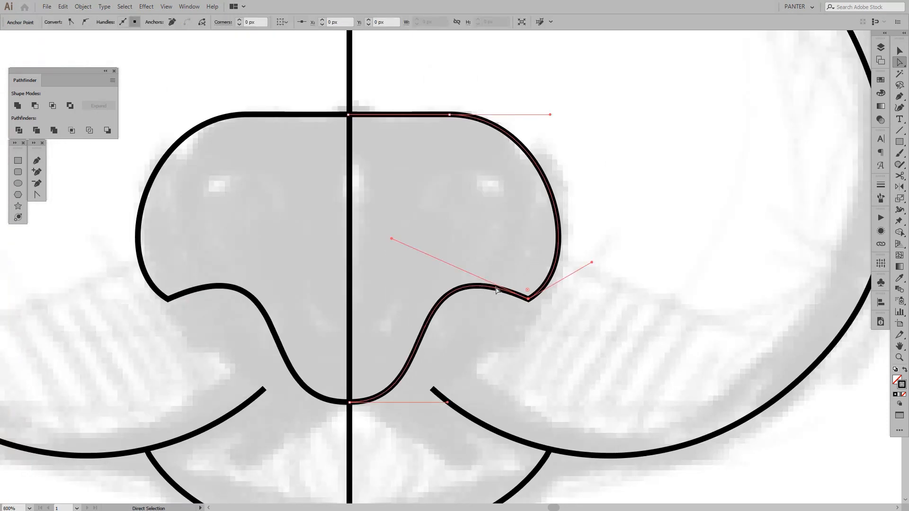
drag(493, 363, 473, 335)
click(458, 339)
scroll(459, 339, down, 4)
scroll(469, 333, down, 3)
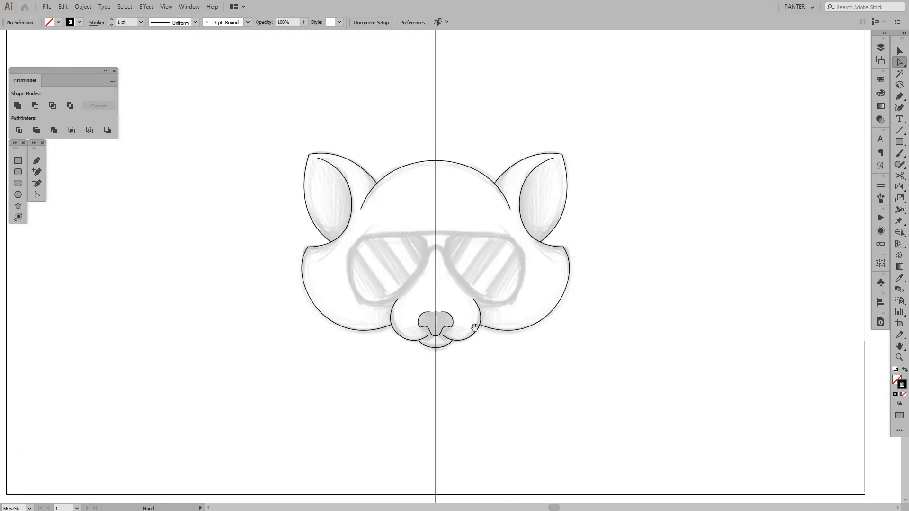
Raise the inner handle of the nose's right corner anchor to arch the curve beneath the nostril more strongly
scroll(447, 336, up, 5)
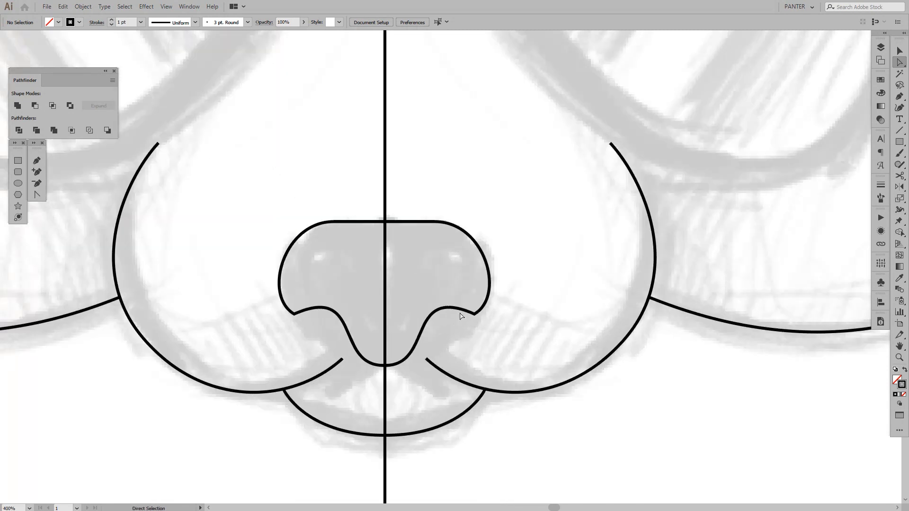
scroll(461, 316, up, 2)
click(459, 312)
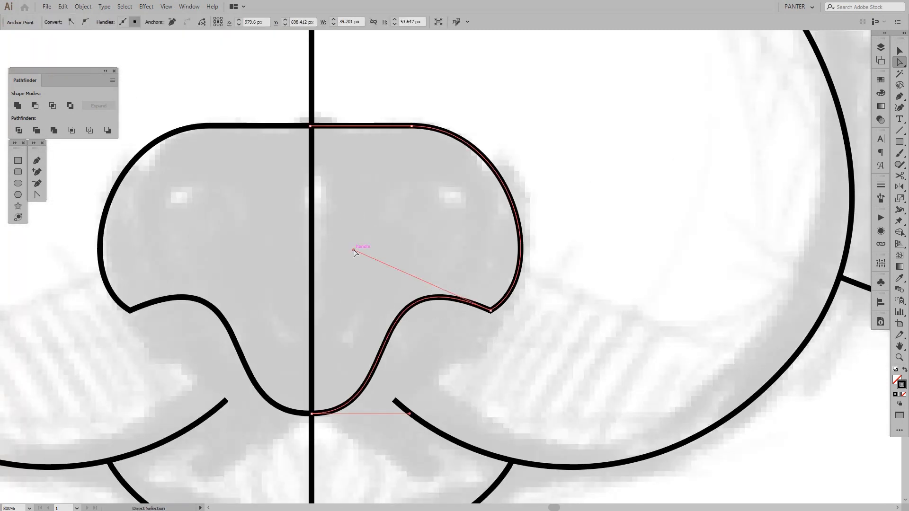
drag(354, 252, 368, 229)
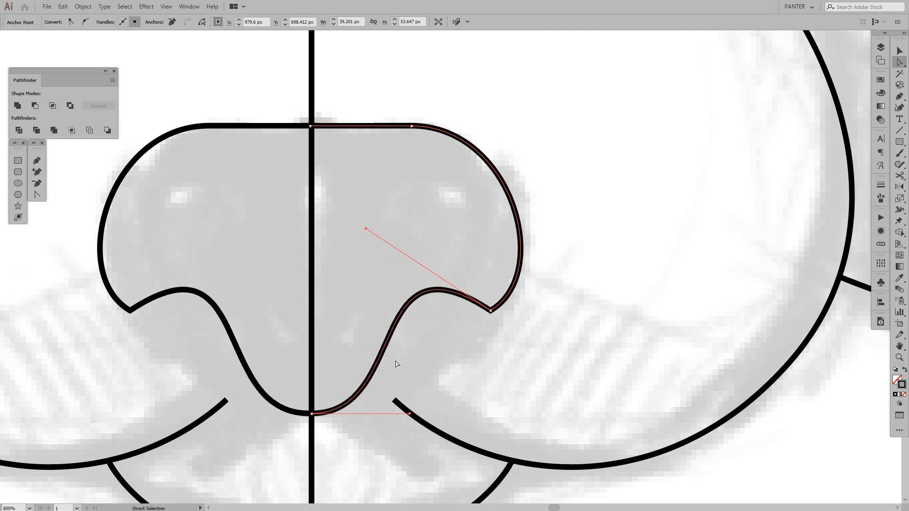
Add an anchor to the curve beneath the right nostril, turn its handles vertical and move it inward to narrow the nose's lower part
key(p)
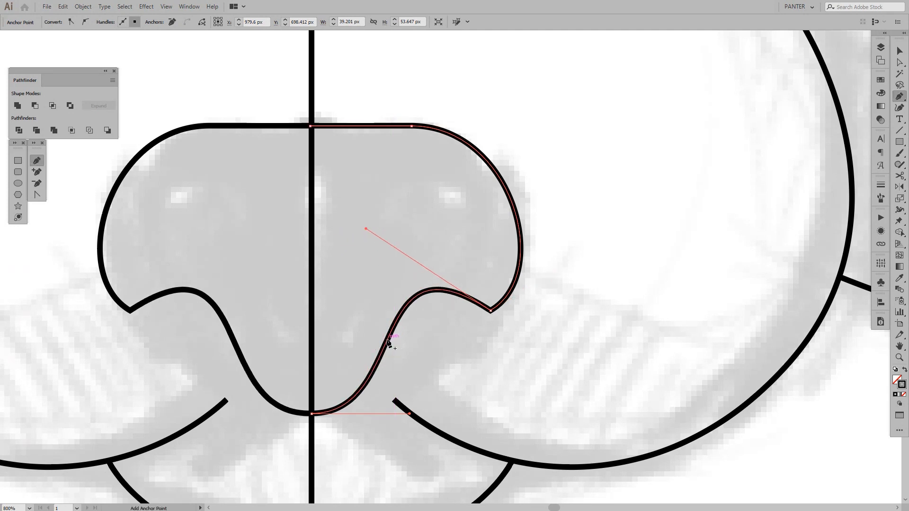
click(388, 340)
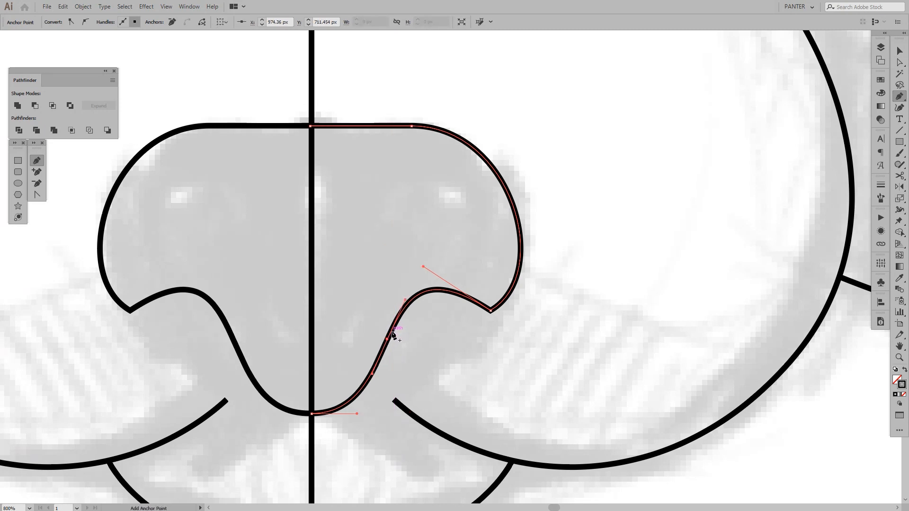
key(a)
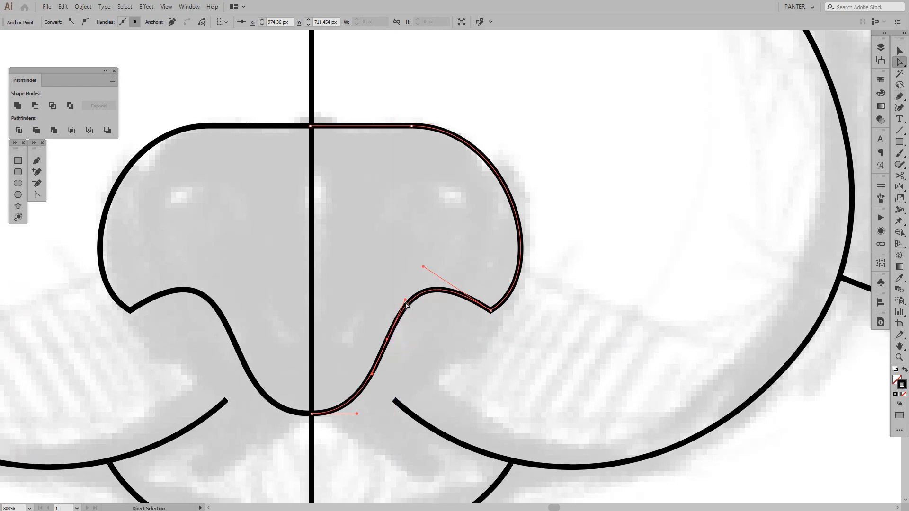
drag(406, 301, 394, 301)
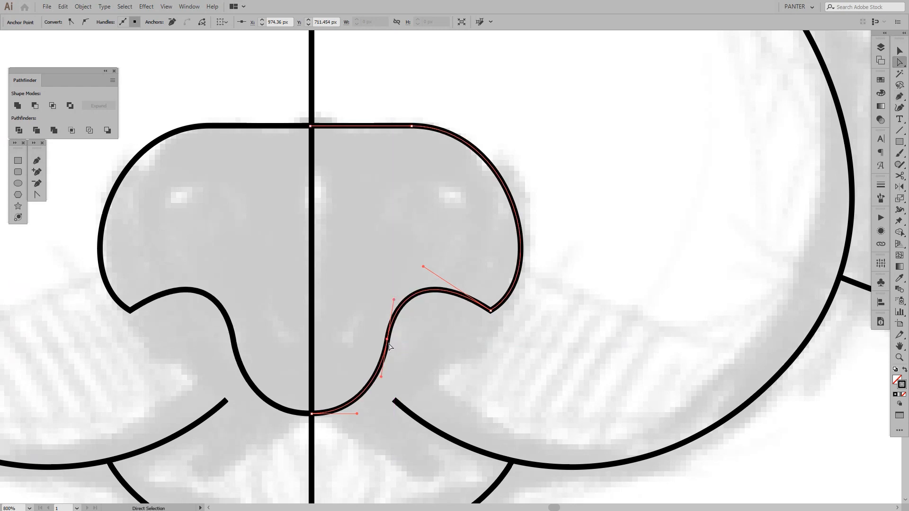
drag(382, 377, 388, 380)
drag(388, 339, 374, 340)
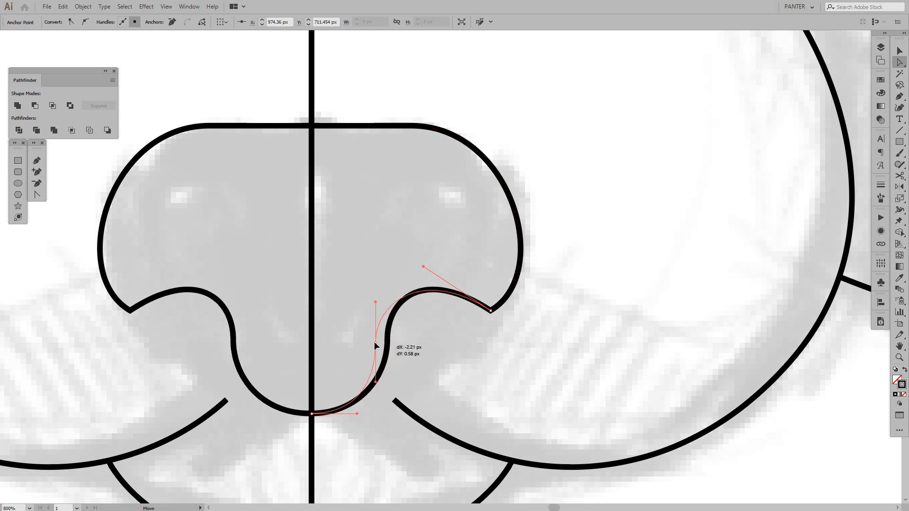
drag(377, 283, 377, 283)
click(486, 361)
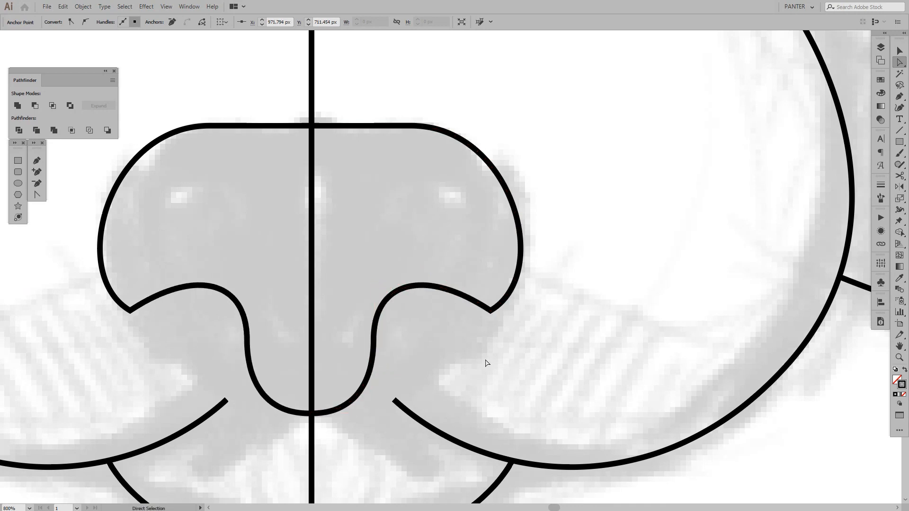
Tilt the upper handle of the added anchor beneath the right nostril outward and move the anchor up and outward
scroll(485, 360, down, 4)
drag(486, 360, 449, 347)
scroll(449, 346, up, 2)
scroll(424, 348, up, 1)
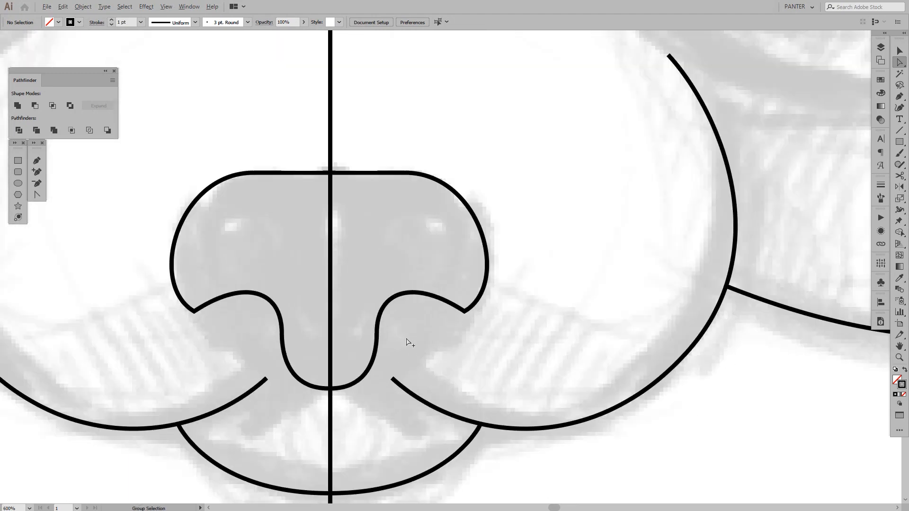
scroll(406, 342, down, 5)
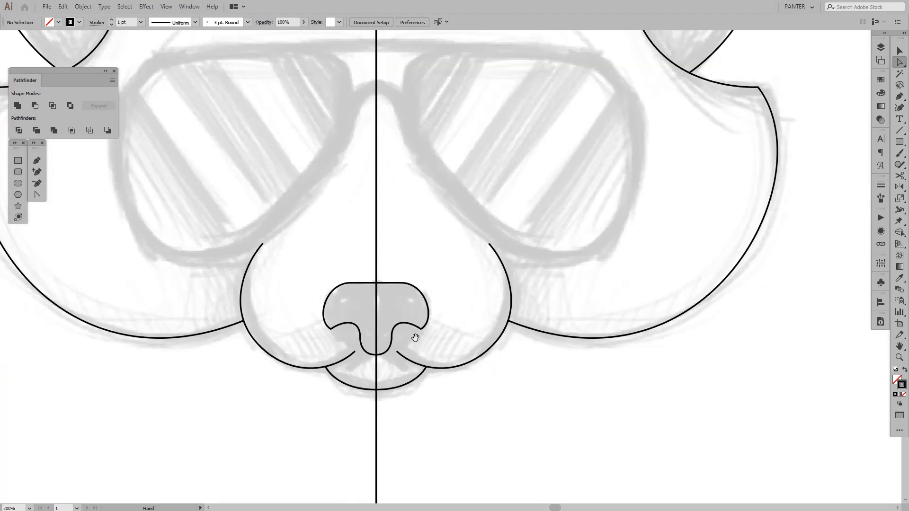
scroll(456, 348, up, 5)
click(406, 280)
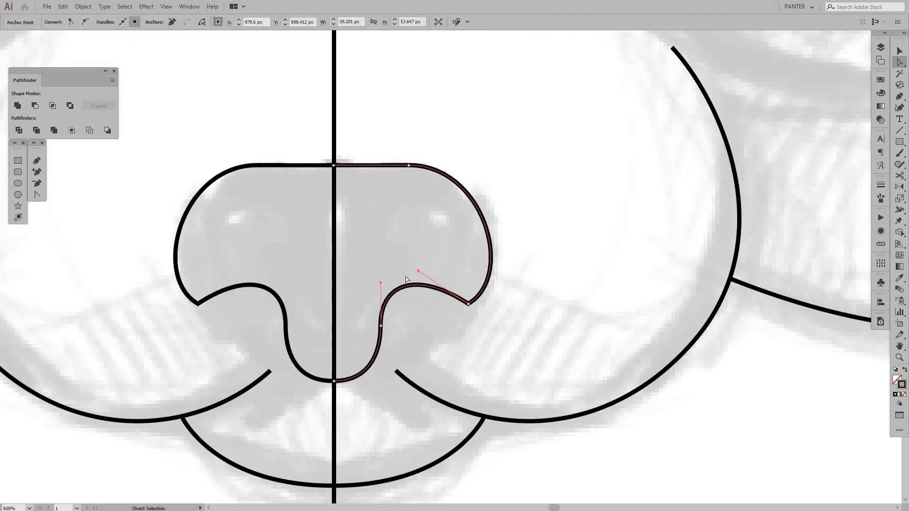
click(380, 327)
mouse_move(381, 283)
mouse_down()
mouse_move(410, 279)
mouse_move(396, 279)
mouse_up()
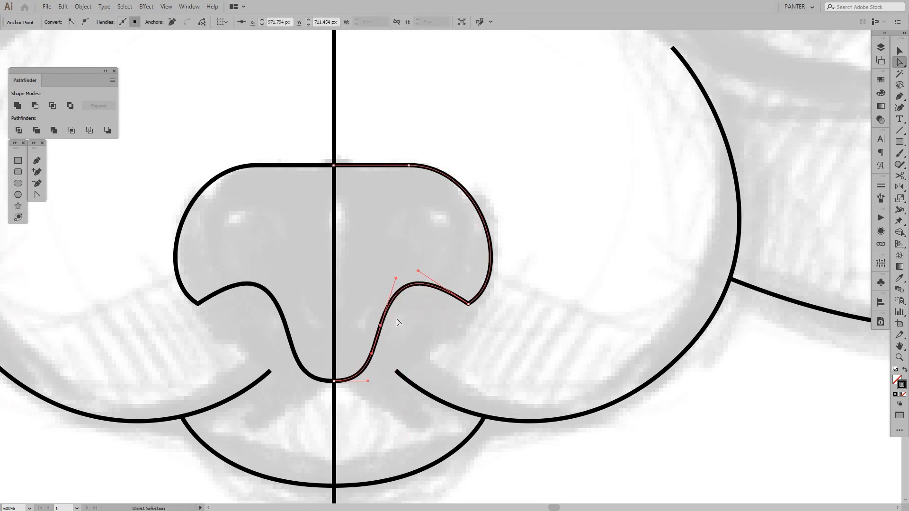
drag(382, 327, 393, 313)
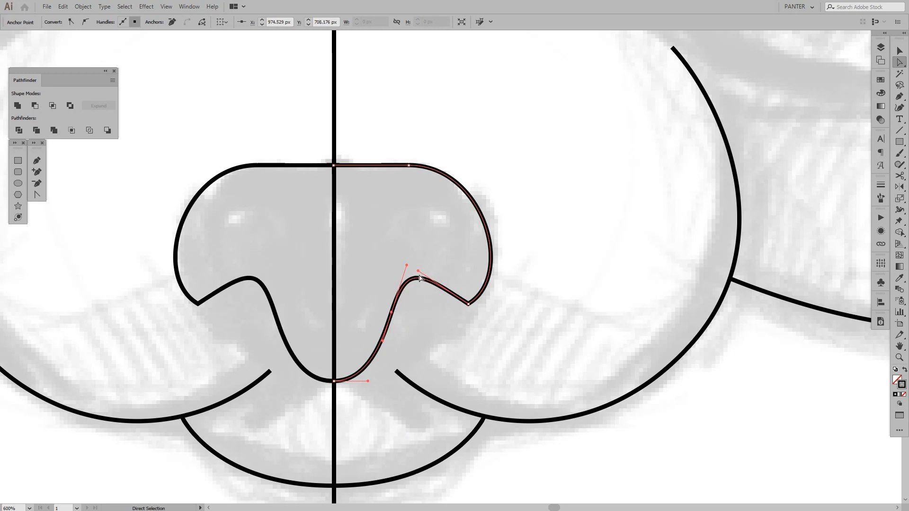
Steepen the inner handle of the nose's right corner anchor and pull the anchor beneath the nostril back inward and slightly down
drag(418, 273, 445, 256)
drag(390, 313, 377, 318)
click(442, 351)
Move the nose's right corner anchor inward and slightly down, and extend its outer handle to keep the side rounded
scroll(442, 350, down, 6)
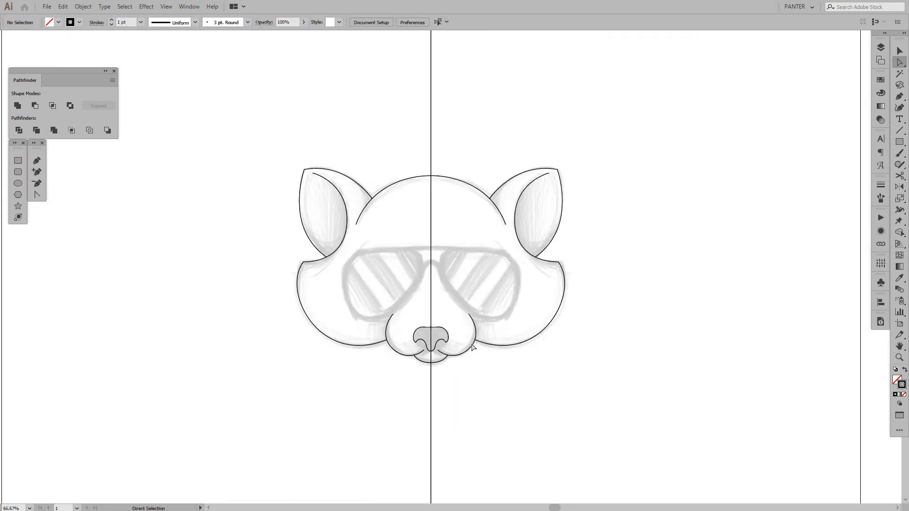
scroll(486, 340, down, 1)
scroll(446, 339, up, 7)
drag(437, 315, 417, 327)
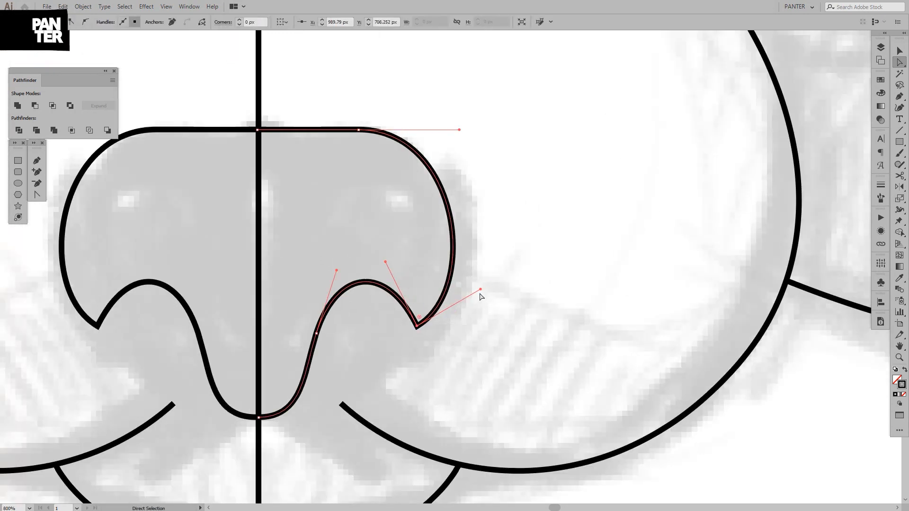
drag(481, 289, 510, 280)
Select the nose's right corner anchor together with the anchor beneath the nostril and lower both slightly inward
scroll(538, 342, down, 5)
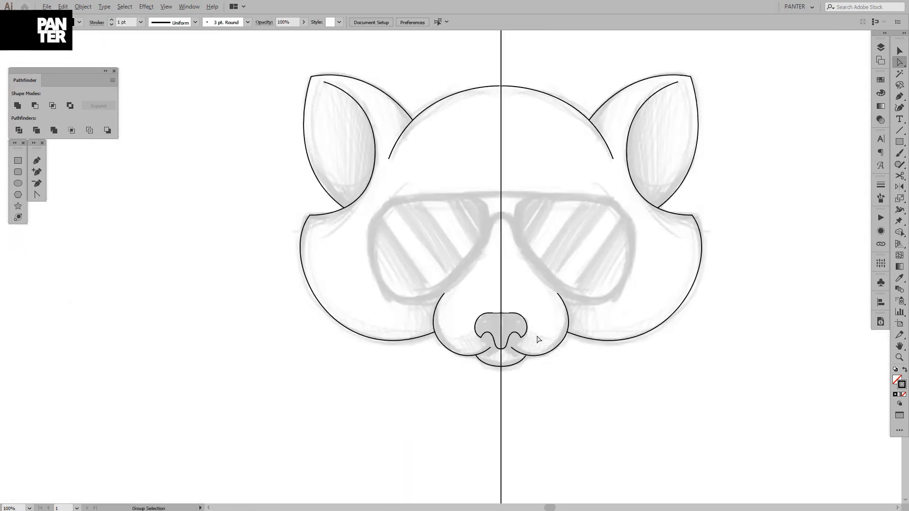
scroll(545, 338, up, 6)
click(558, 335)
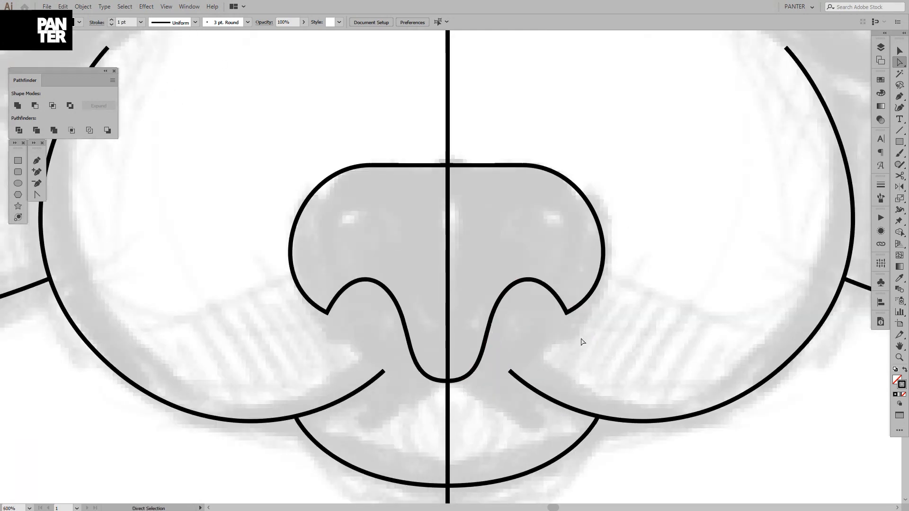
drag(496, 260, 497, 260)
scroll(533, 303, up, 1)
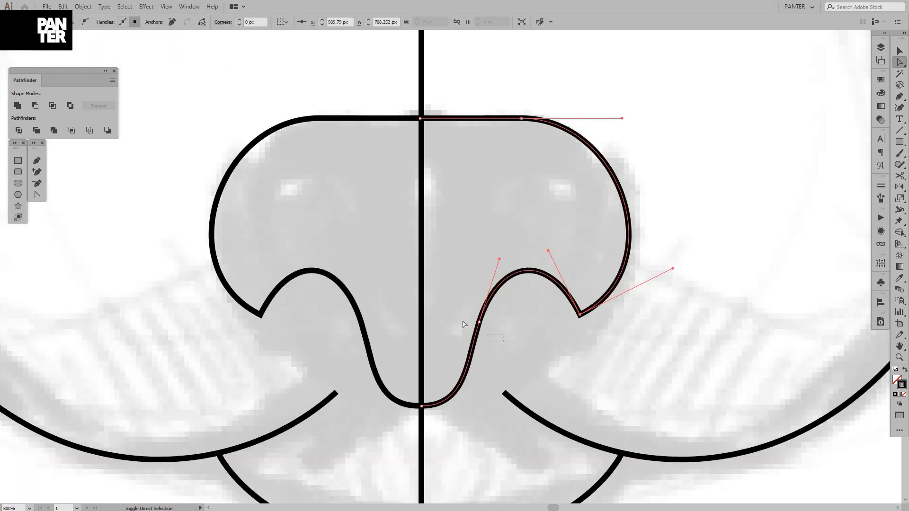
click(482, 320)
drag(478, 325, 475, 345)
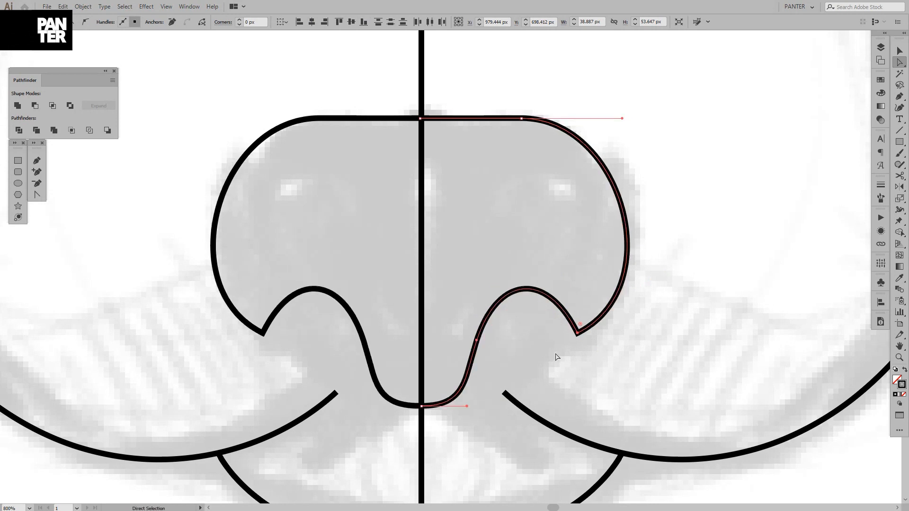
click(557, 357)
Try to extend the inner end of the right muzzle line up to the nose's edge
scroll(558, 359, down, 2)
drag(560, 361, 449, 328)
scroll(515, 328, down, 6)
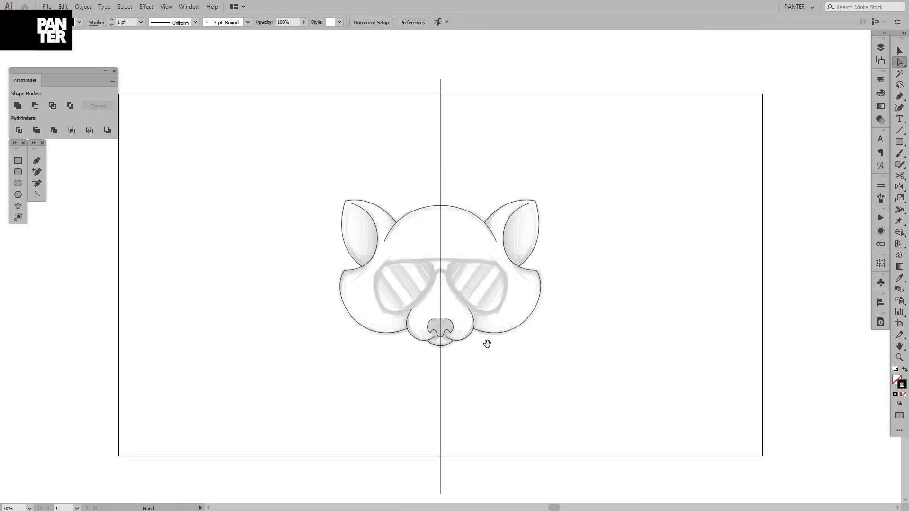
scroll(457, 336, up, 8)
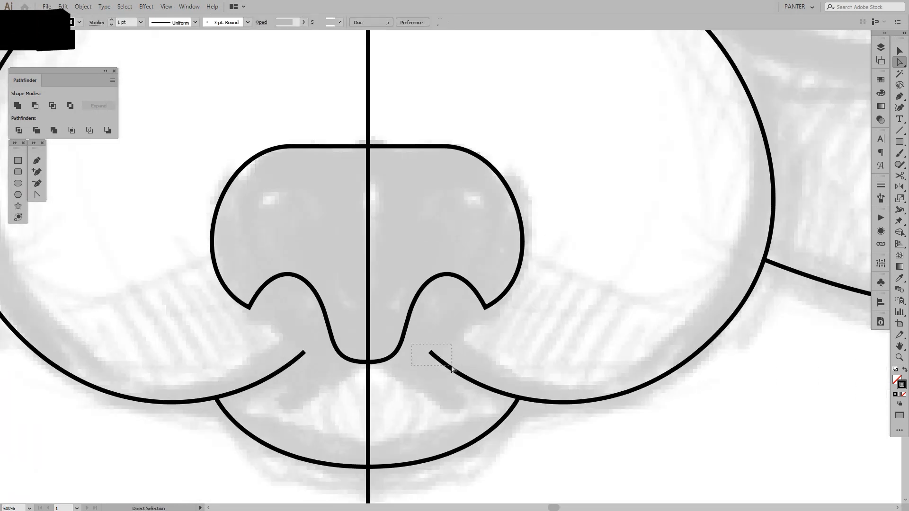
click(429, 354)
drag(429, 352, 402, 342)
click(462, 343)
scroll(462, 345, down, 8)
scroll(544, 350, up, 6)
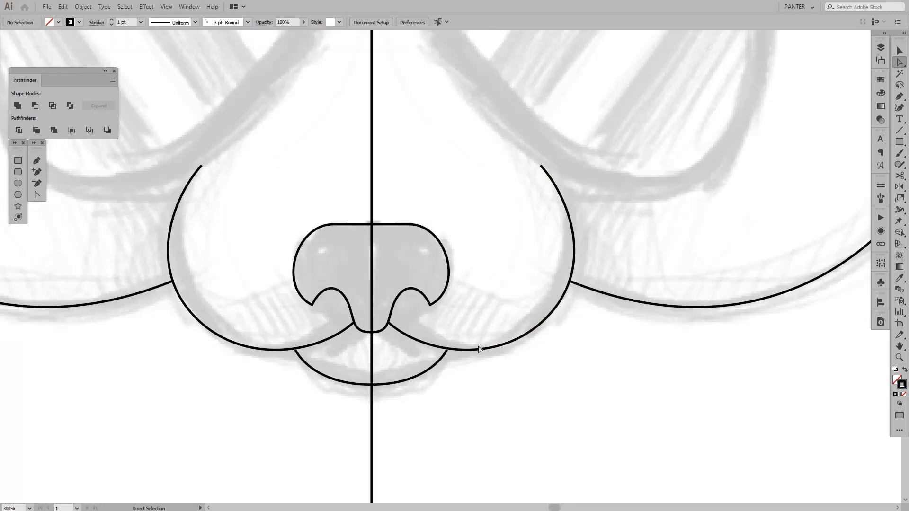
Move the anchor beneath the right nostril outward to widen the lower part of the nose
click(410, 330)
scroll(411, 330, up, 4)
click(385, 317)
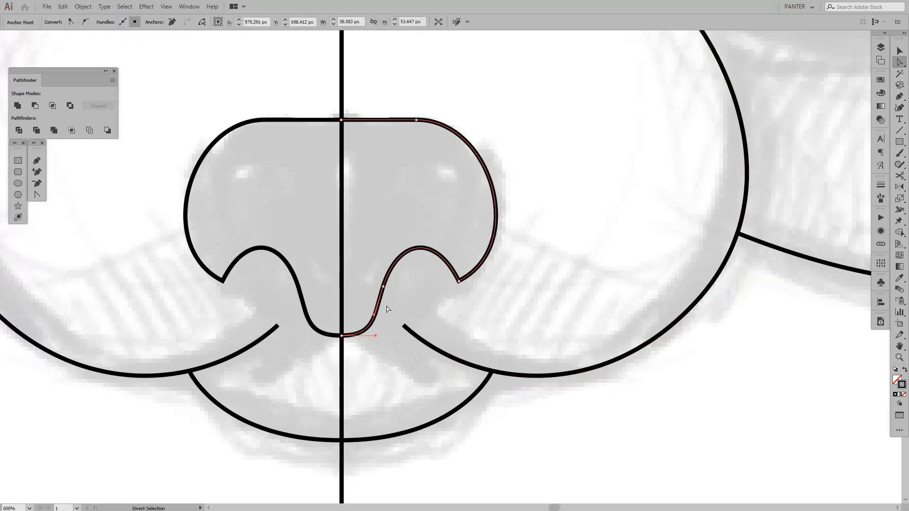
click(384, 287)
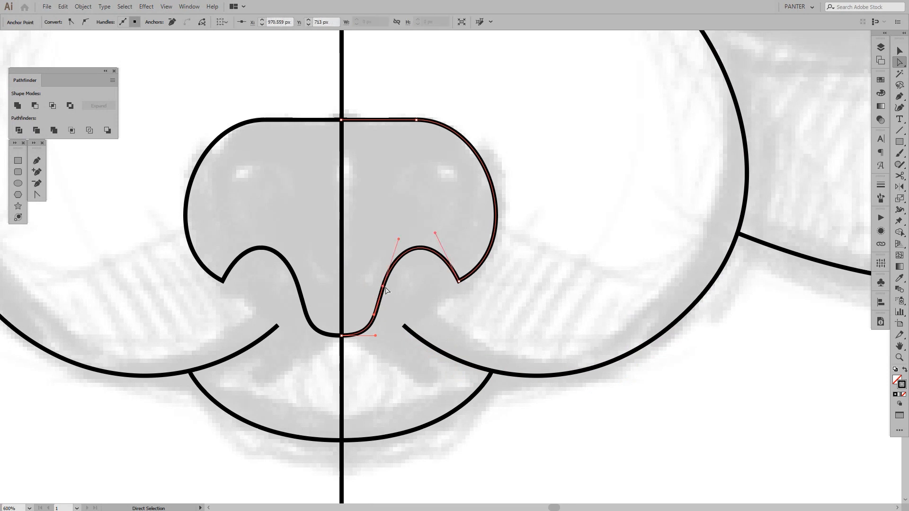
drag(383, 287, 398, 288)
click(449, 304)
Draw a closed three-point path with the Pen tool around the right sunglasses lens, its lower tip well below the lens
scroll(449, 303, down, 5)
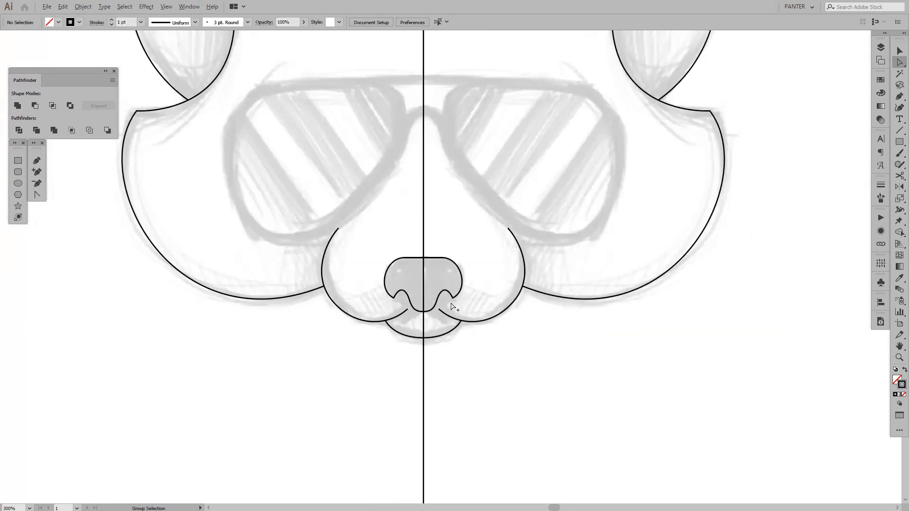
drag(504, 315, 465, 325)
scroll(465, 325, down, 4)
scroll(470, 341, up, 2)
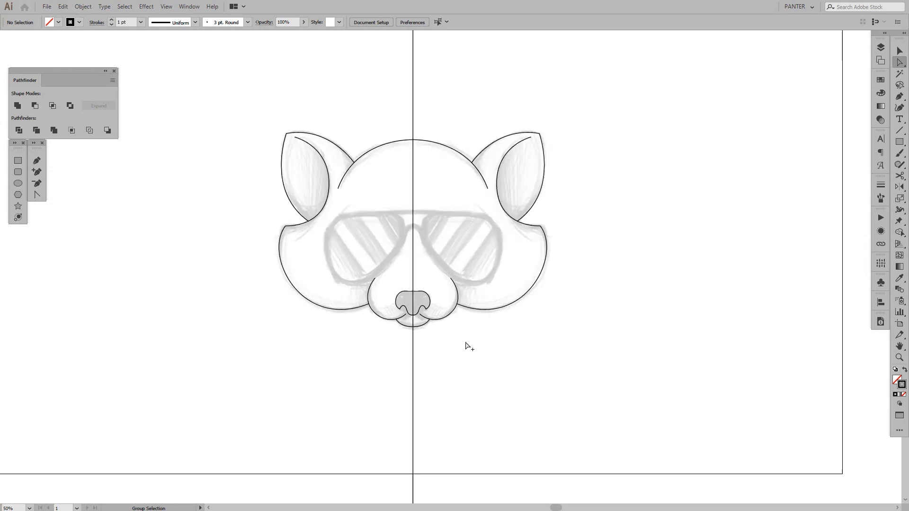
scroll(470, 346, up, 3)
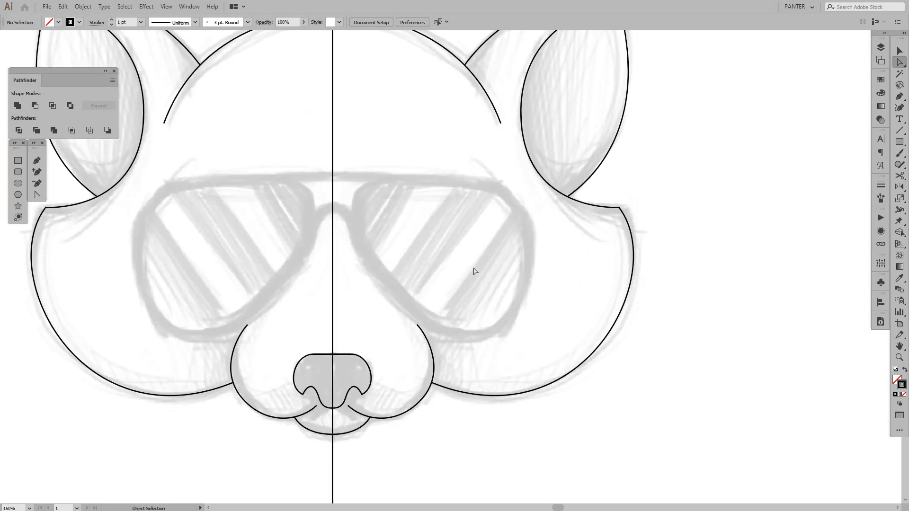
drag(475, 271, 495, 265)
scroll(497, 237, up, 1)
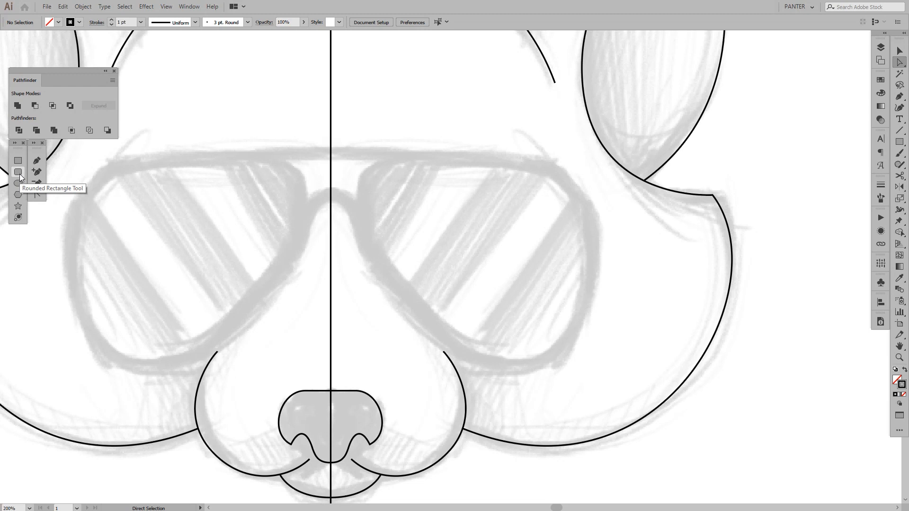
click(39, 161)
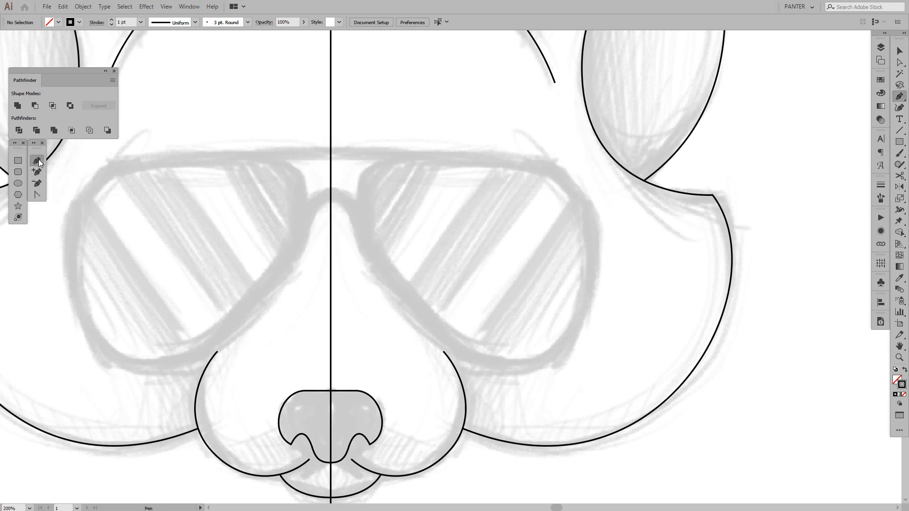
click(370, 154)
click(612, 171)
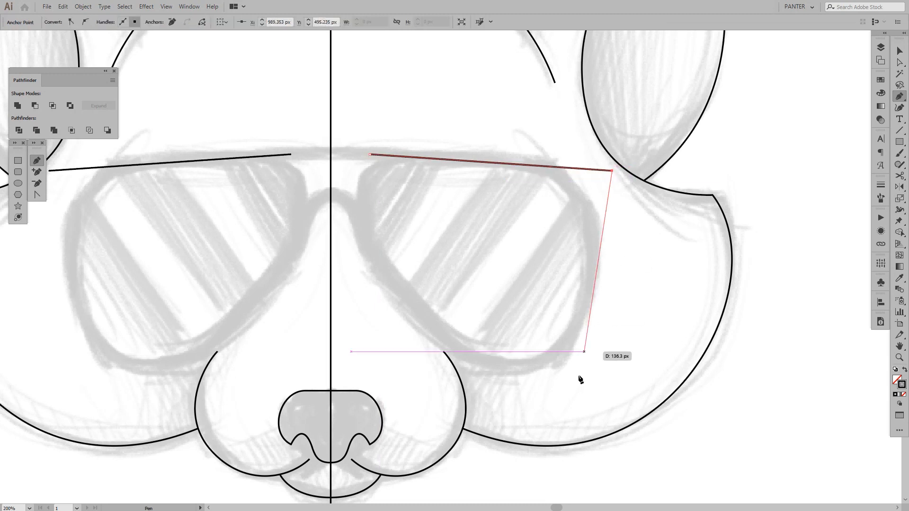
click(541, 491)
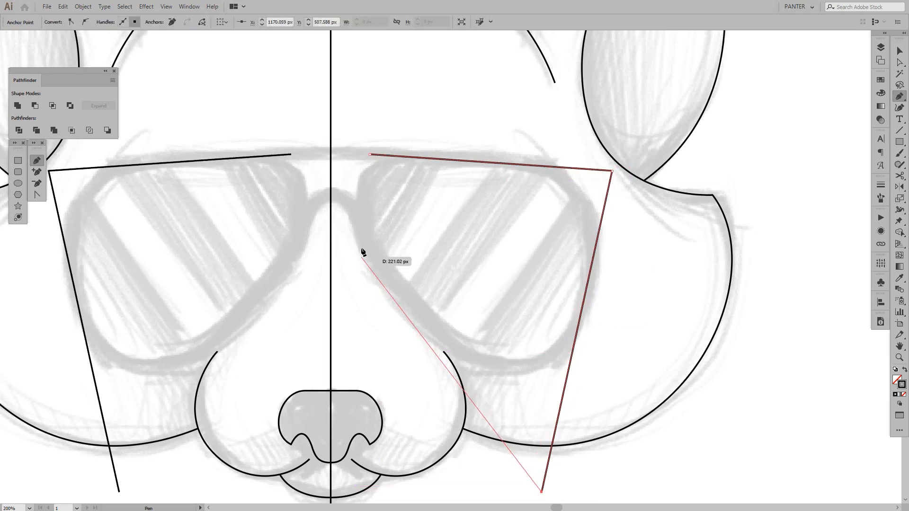
click(370, 155)
Move the lens triangle's inner upper corner close to the centre line and its lower tip inward and slightly down
key(a)
drag(370, 154, 335, 154)
scroll(490, 350, down, 2)
drag(576, 469, 489, 430)
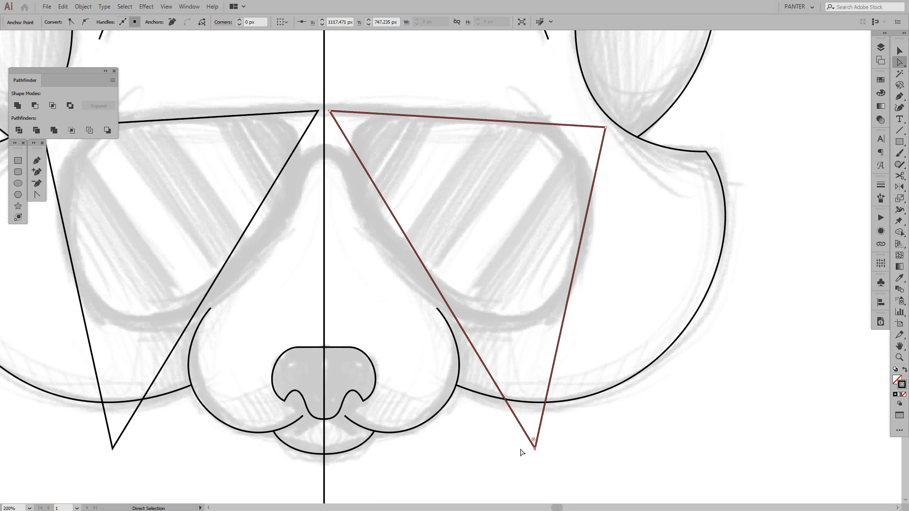
drag(538, 451, 509, 466)
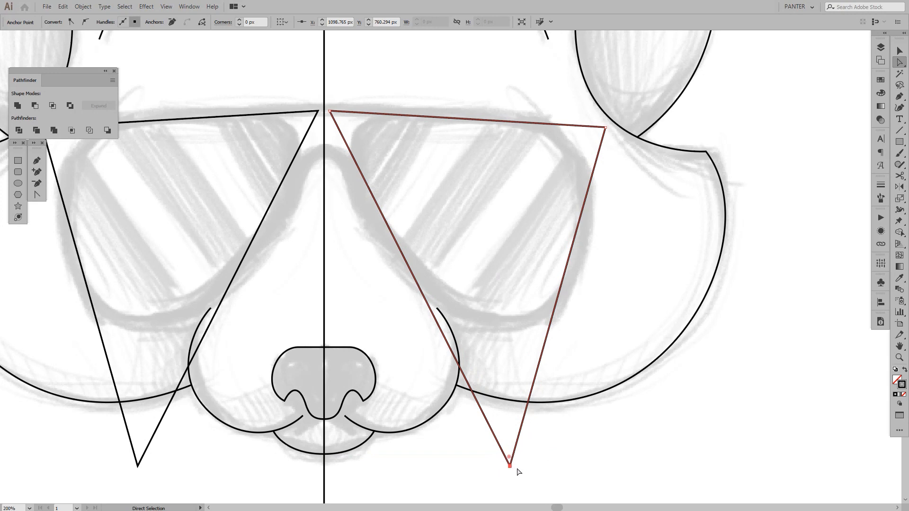
Round the lower corner of the lens triangle with a 59.4 px radius to follow the sketched rim
scroll(518, 472, up, 3)
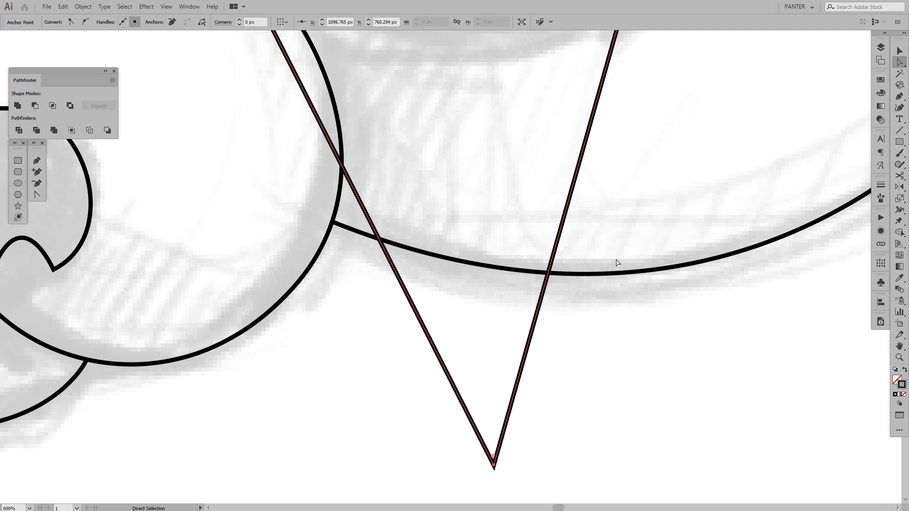
scroll(565, 284, down, 2)
scroll(540, 384, up, 1)
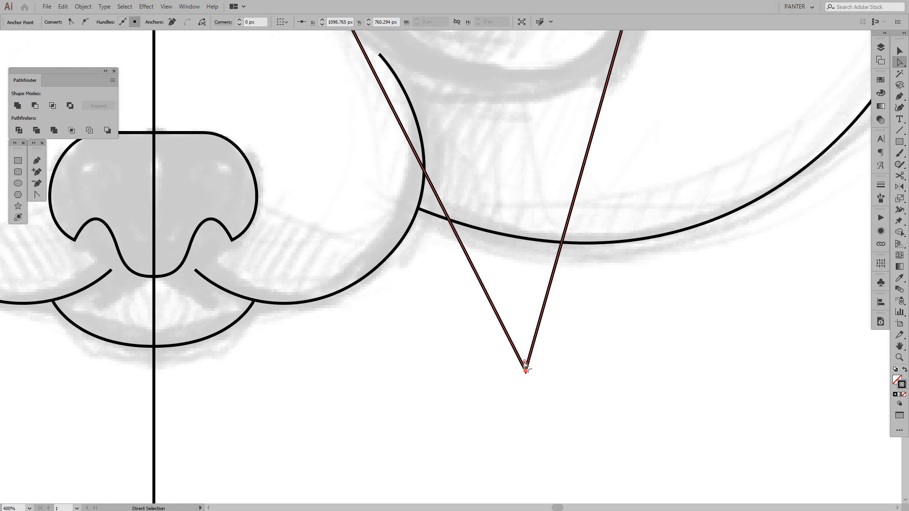
drag(526, 363, 548, 67)
drag(560, 125, 526, 326)
scroll(504, 274, down, 2)
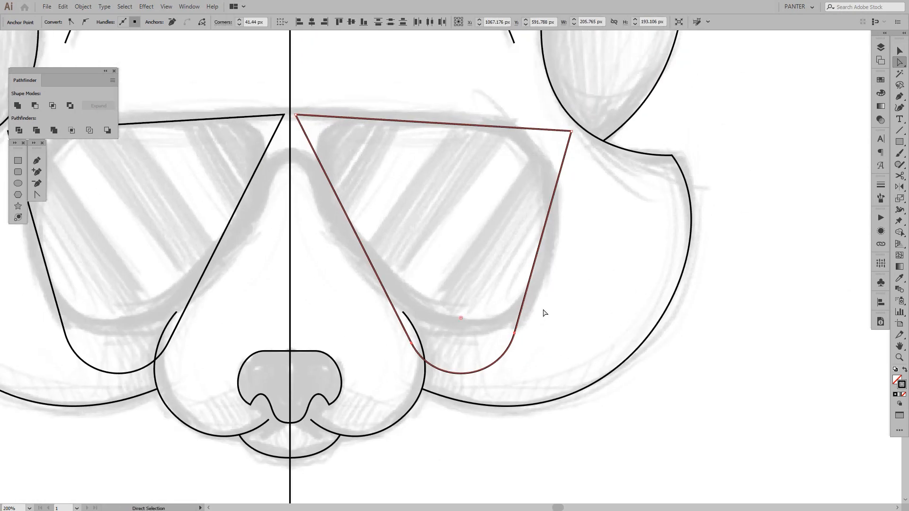
key(ctrl+z)
drag(475, 463, 481, 254)
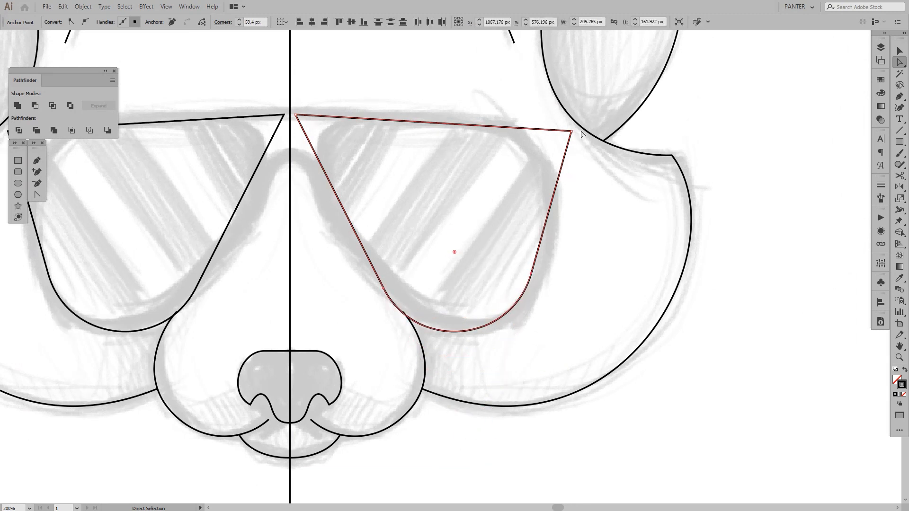
Round the right lens triangle's outer upper corner to 54.38 px and its inner upper corner to 31.35 px
click(571, 131)
drag(564, 139, 471, 193)
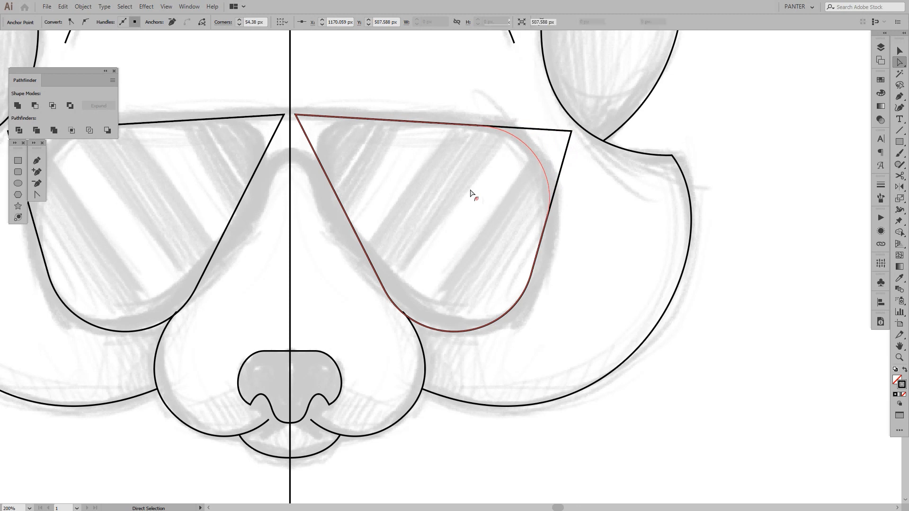
click(295, 116)
drag(302, 120, 374, 155)
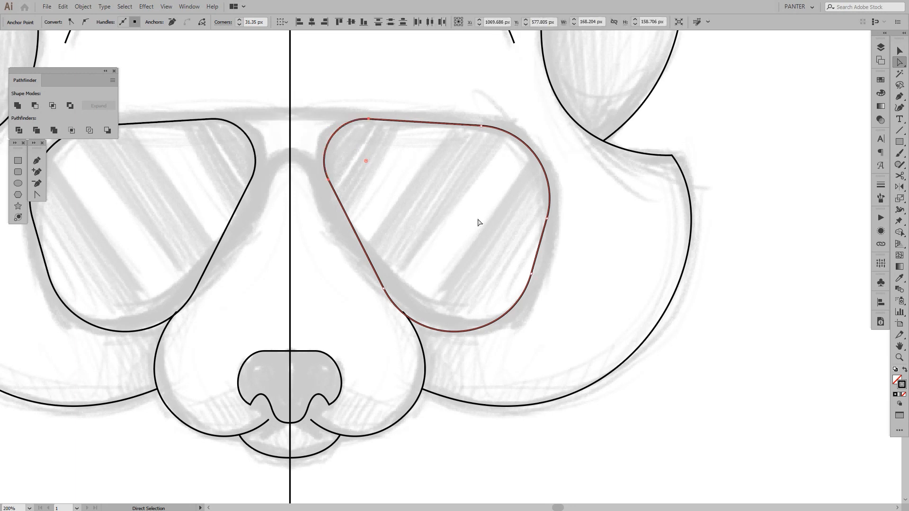
click(442, 219)
key(ctrl+0)
scroll(473, 219, up, 1)
drag(543, 234, 608, 247)
scroll(571, 239, up, 1)
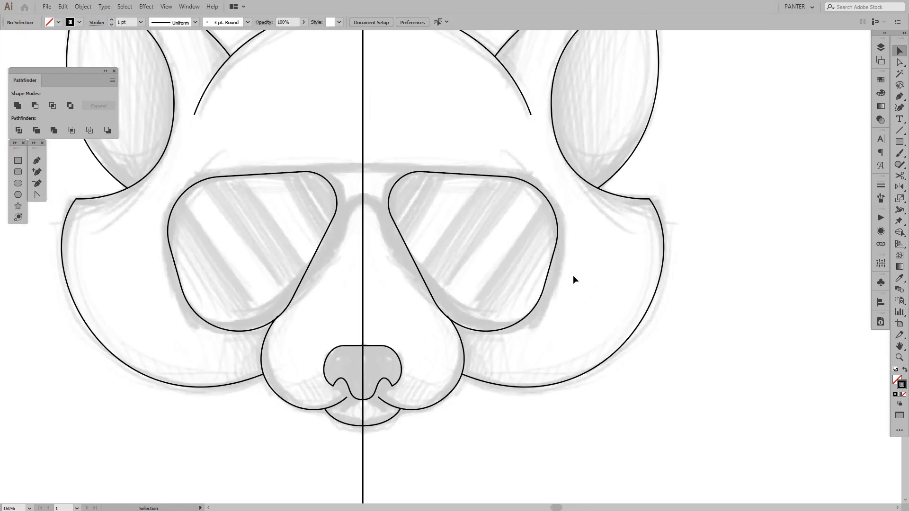
Increase the rounding of the right lens outline's lower corner so the bottom curve sits slightly higher
key(a)
click(515, 323)
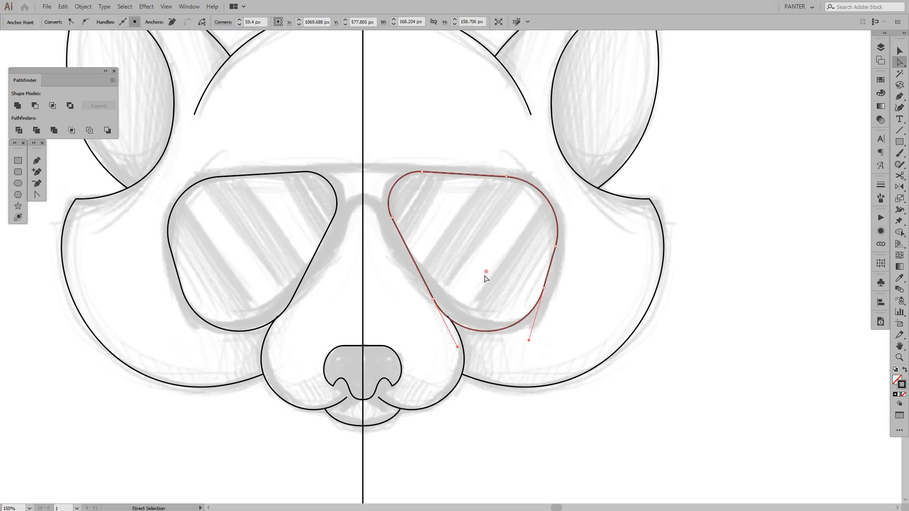
drag(485, 276, 489, 258)
click(582, 277)
scroll(581, 277, down, 2)
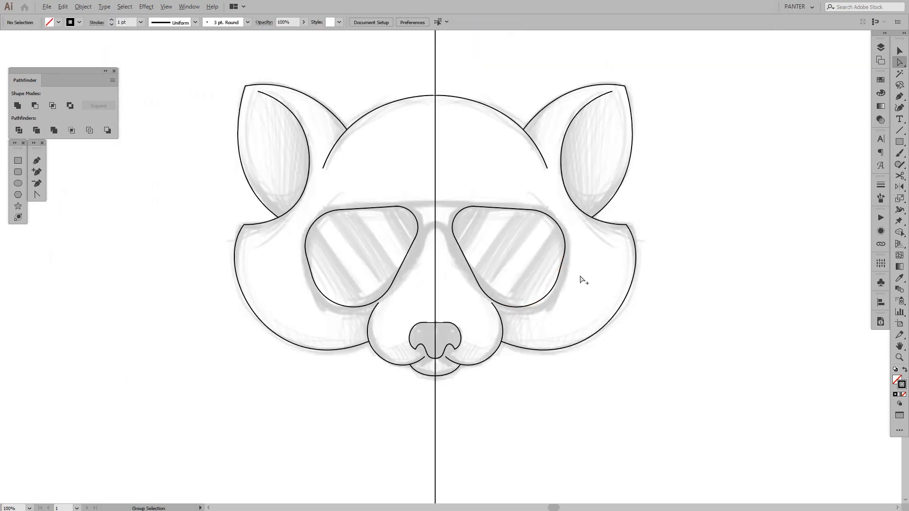
Delete the rounded lens outline from the sunglasses
key(v)
scroll(574, 277, up, 2)
scroll(559, 258, up, 1)
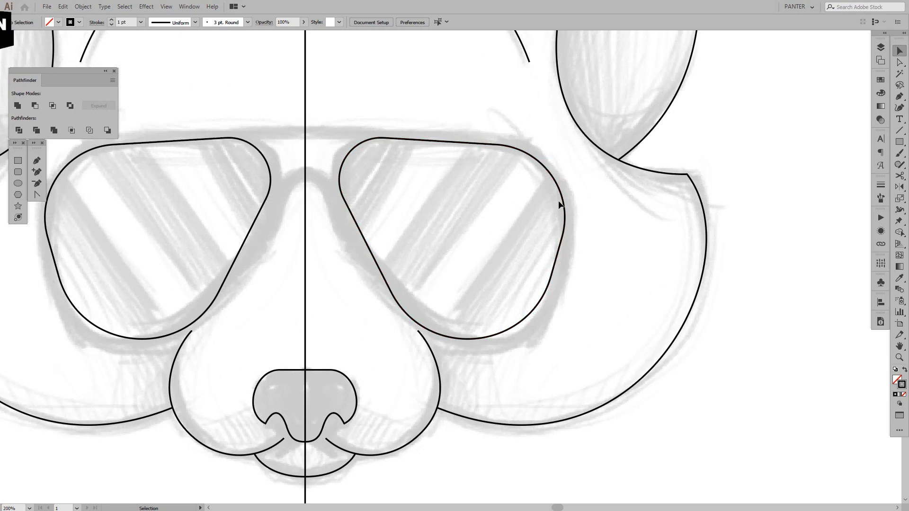
drag(590, 333, 545, 335)
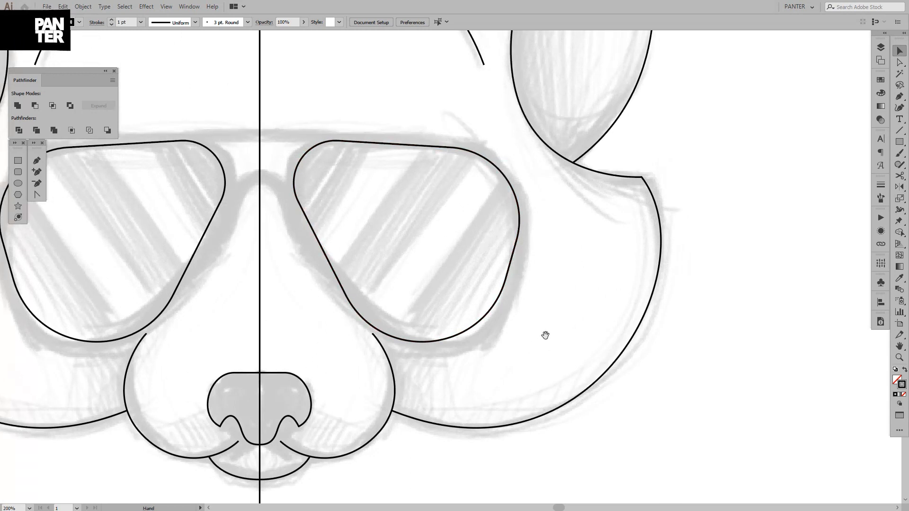
click(505, 283)
key(Delete)
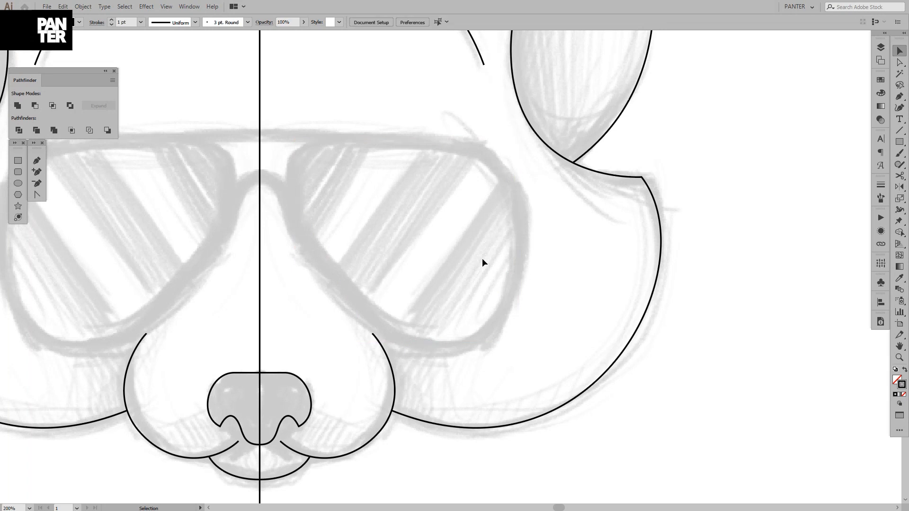
drag(482, 191, 482, 203)
drag(475, 245, 509, 244)
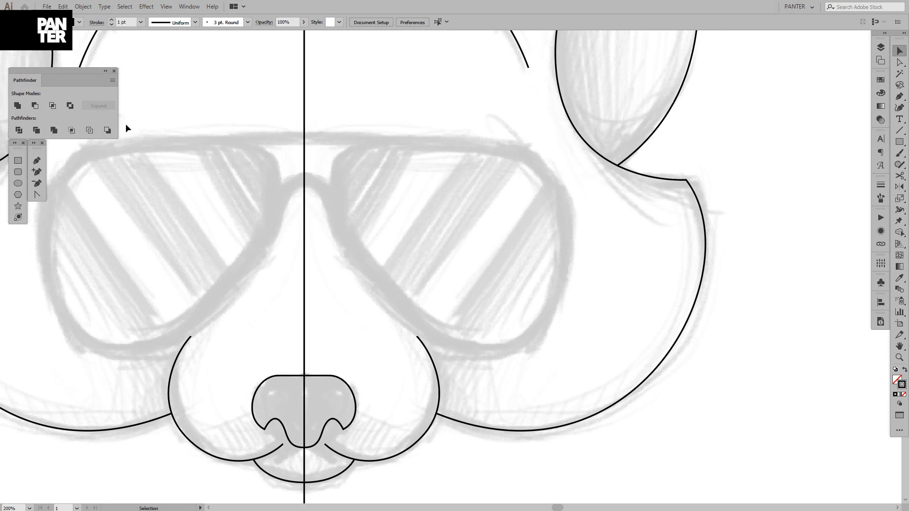
Draw a smooth Pen path from the centre line along the sunglasses' top bar, around the right lens's outer and lower rim, to its inner upper corner
click(37, 161)
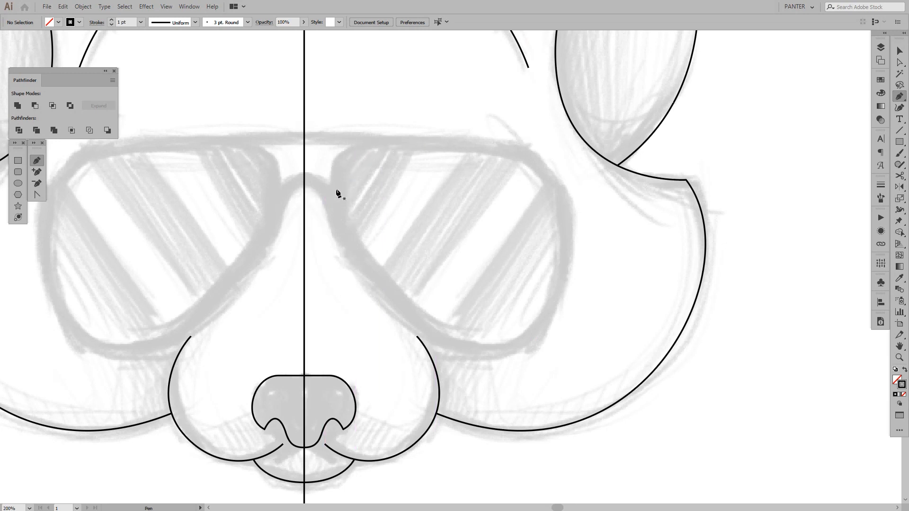
click(304, 137)
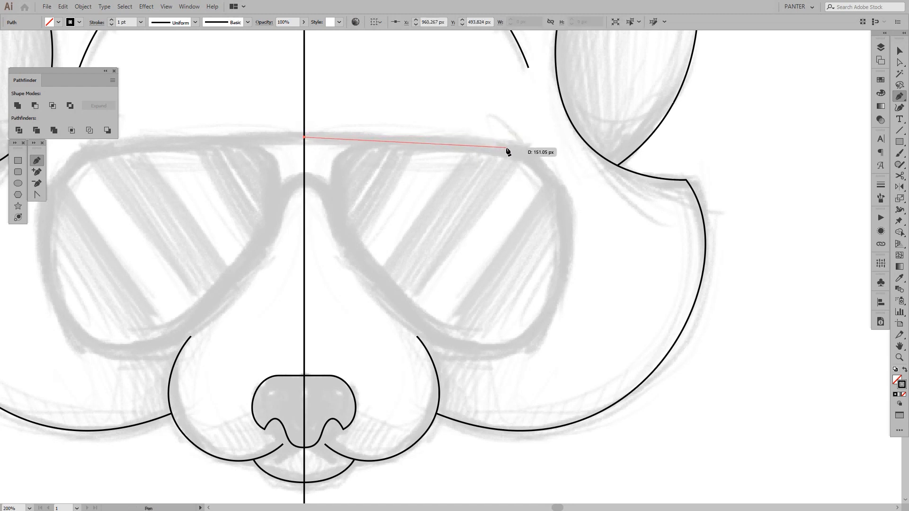
drag(507, 148, 603, 160)
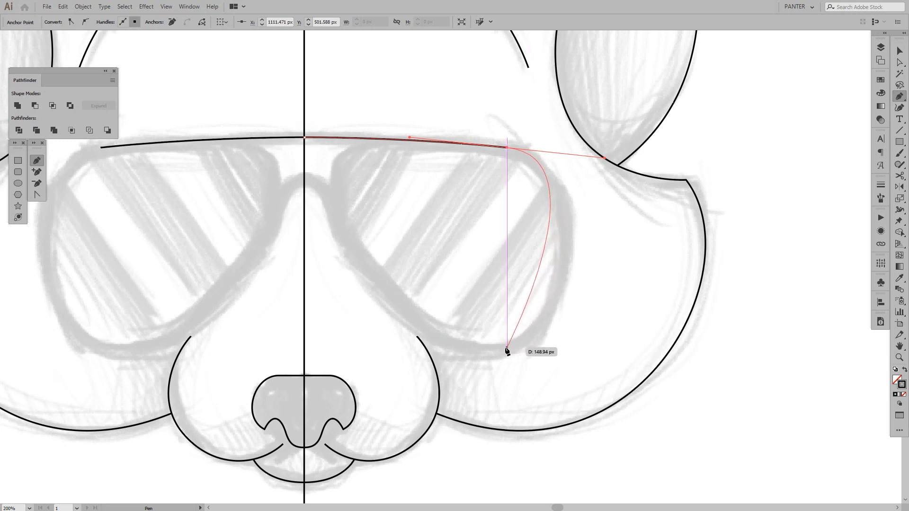
drag(503, 347, 437, 347)
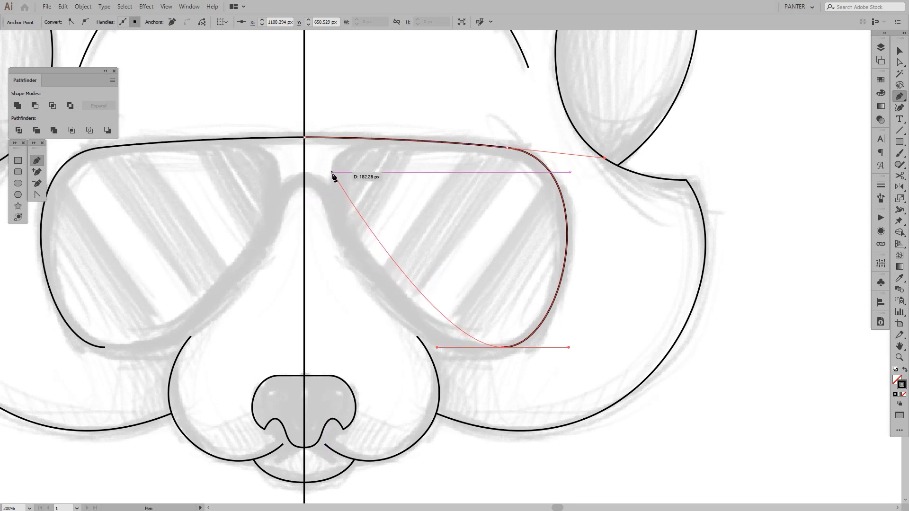
drag(336, 175, 314, 57)
key(ctrl+z)
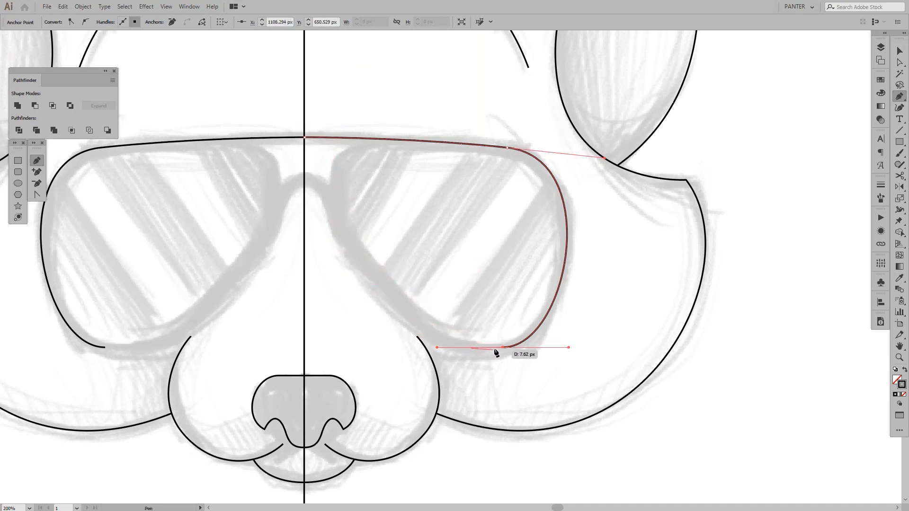
drag(500, 349, 436, 347)
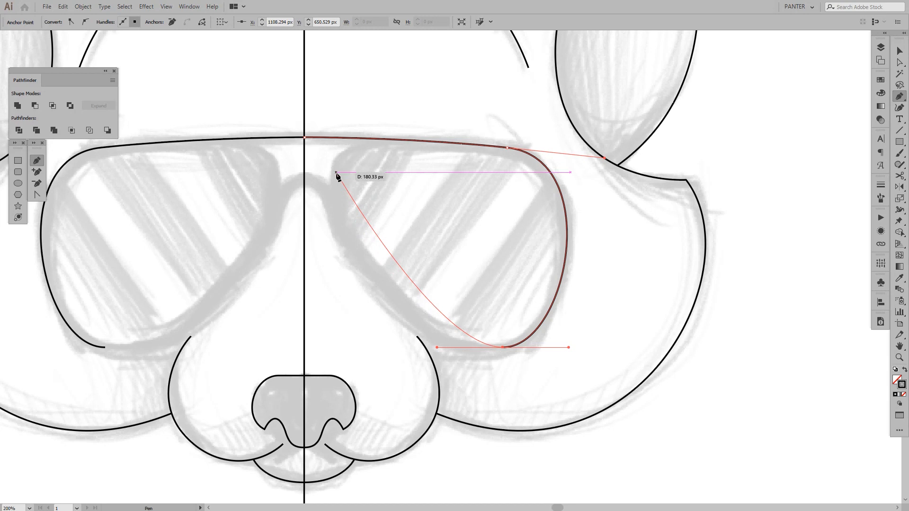
drag(336, 172, 329, 70)
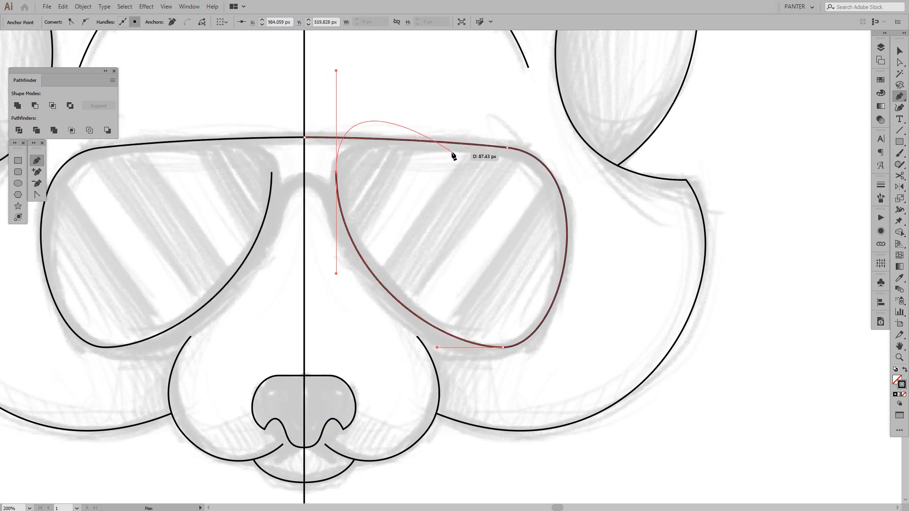
Shorten the outgoing vertical handle of the lens path's inner anchor to the height of the top bar
key(alt)
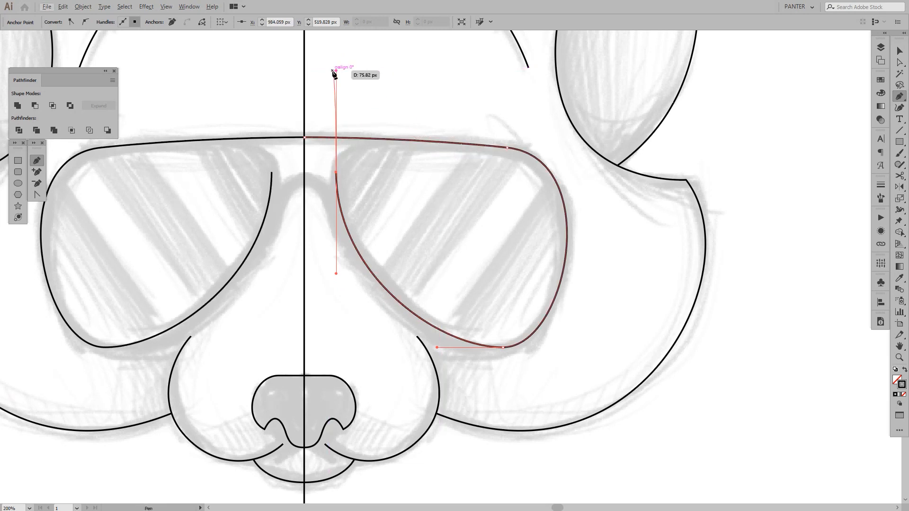
drag(333, 73, 337, 71)
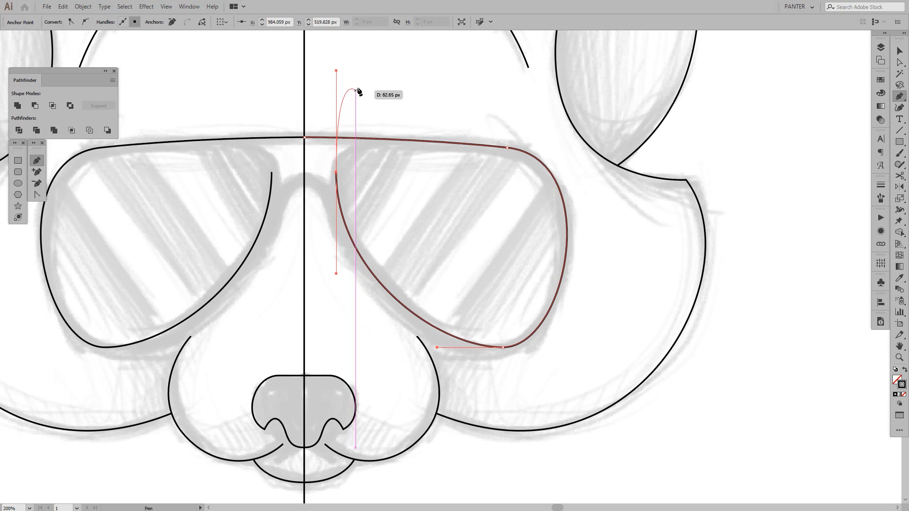
key(alt)
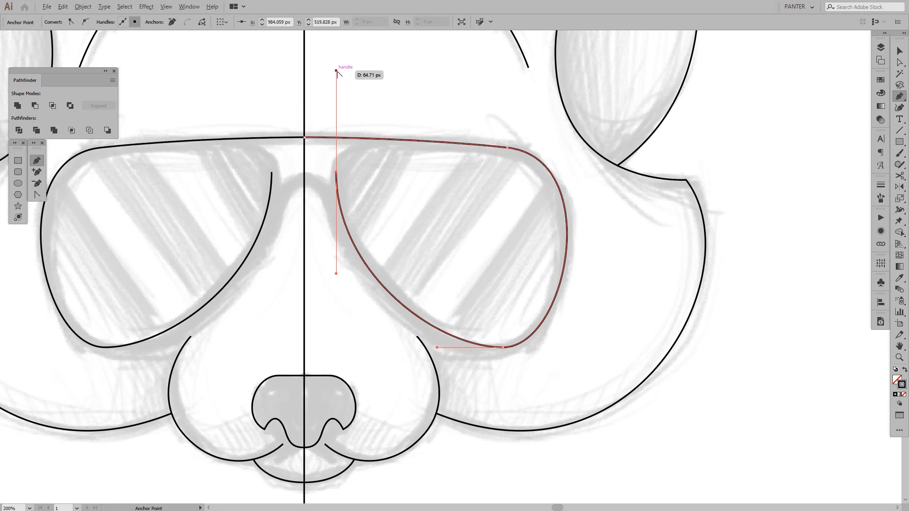
drag(337, 71, 339, 138)
key(alt+shift)
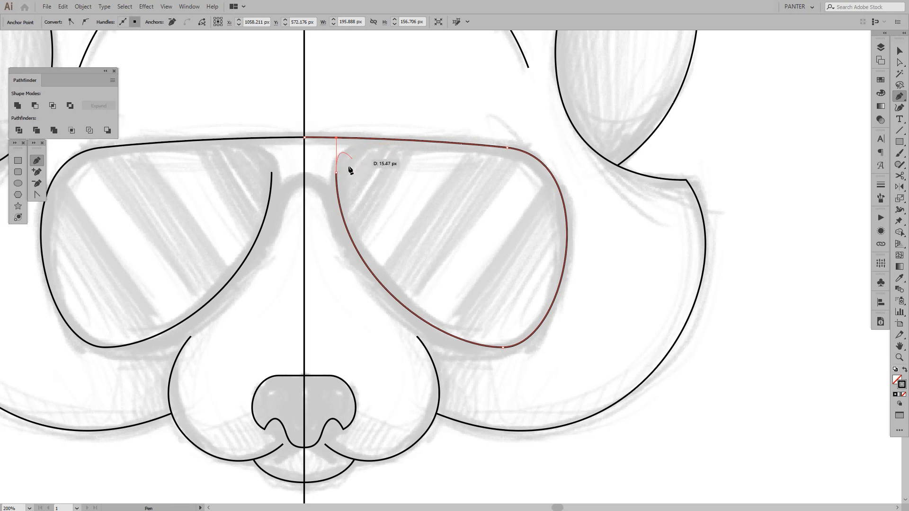
Curve the lens path over its inner upper corner and end it just below the top bar, without an outgoing handle
click(417, 145)
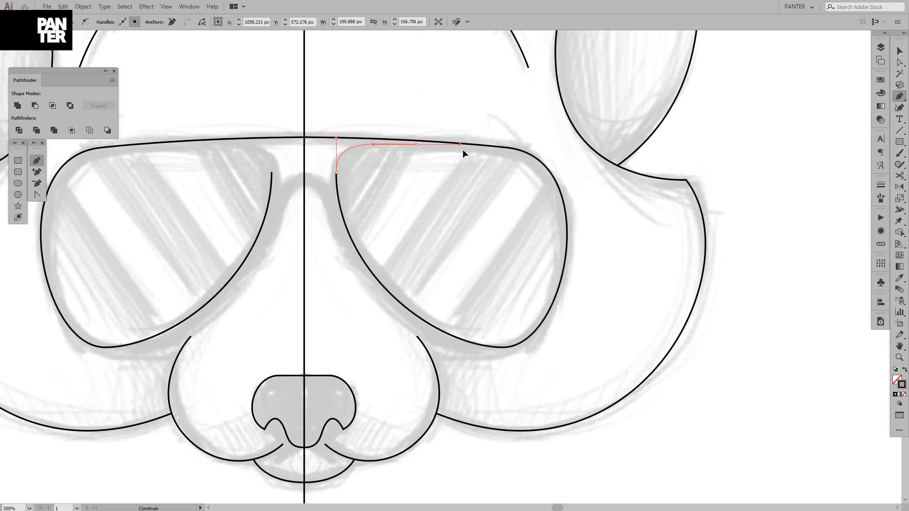
drag(443, 155, 464, 138)
key(ctrl+z)
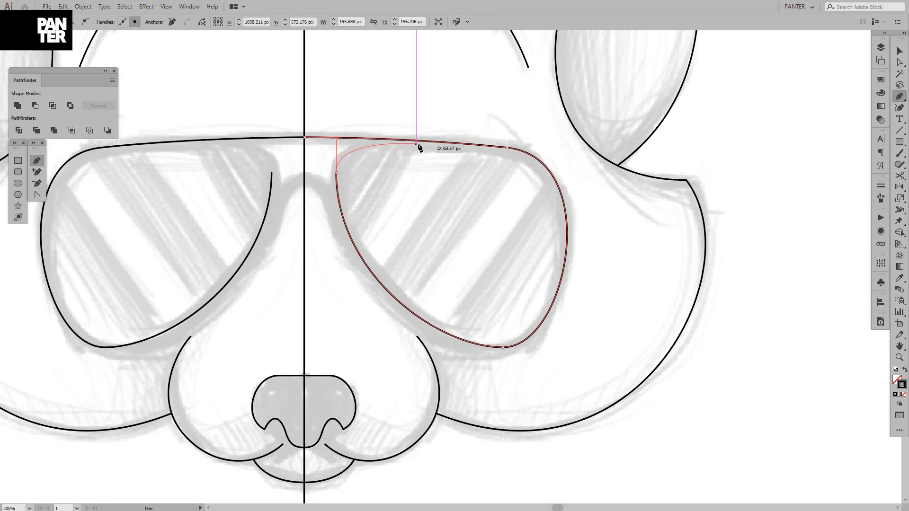
click(421, 144)
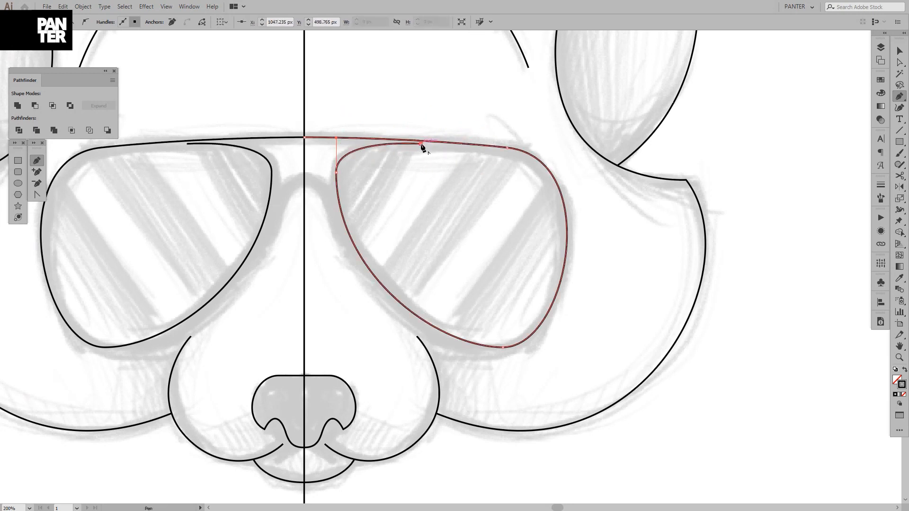
key(v)
click(437, 194)
drag(435, 201, 437, 205)
Tilt the handles of the right lens's lower anchor so the inner handle points slightly downward
key(a)
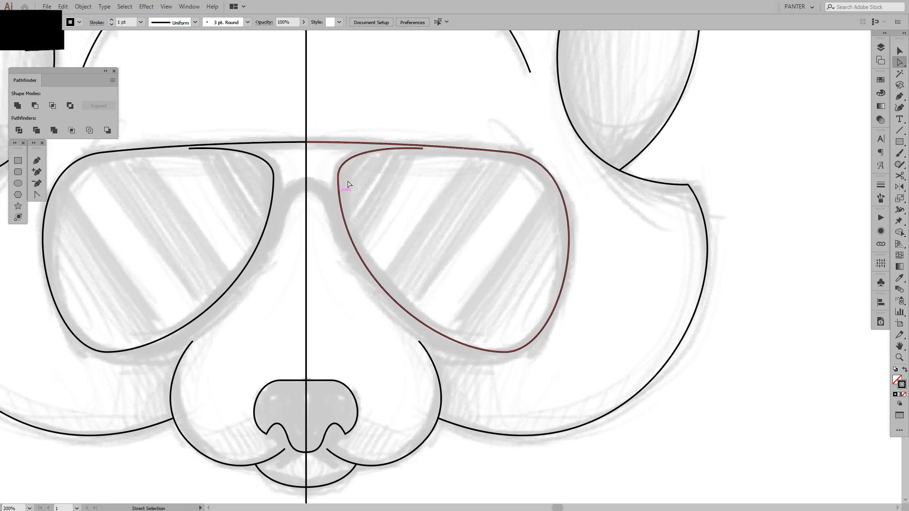
click(340, 192)
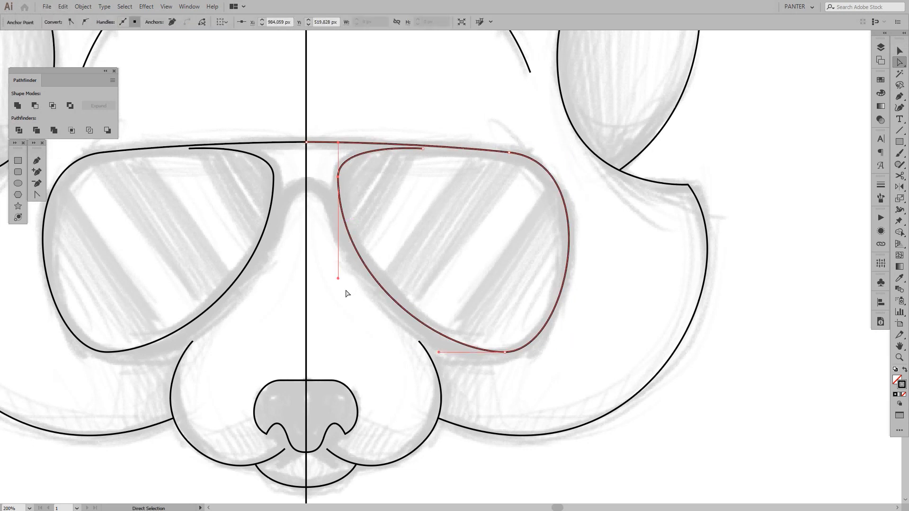
drag(522, 313, 436, 362)
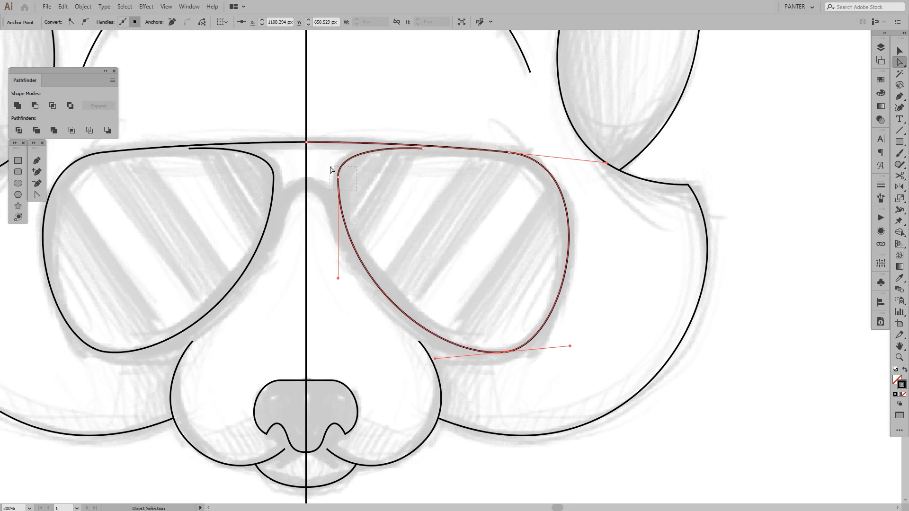
Tilt the inner anchor's lower handle toward the centre line and shorten it so the inner rim bulges toward the nose bridge
drag(332, 169, 331, 169)
drag(340, 279, 315, 260)
key(ctrl+z)
scroll(331, 204, up, 1)
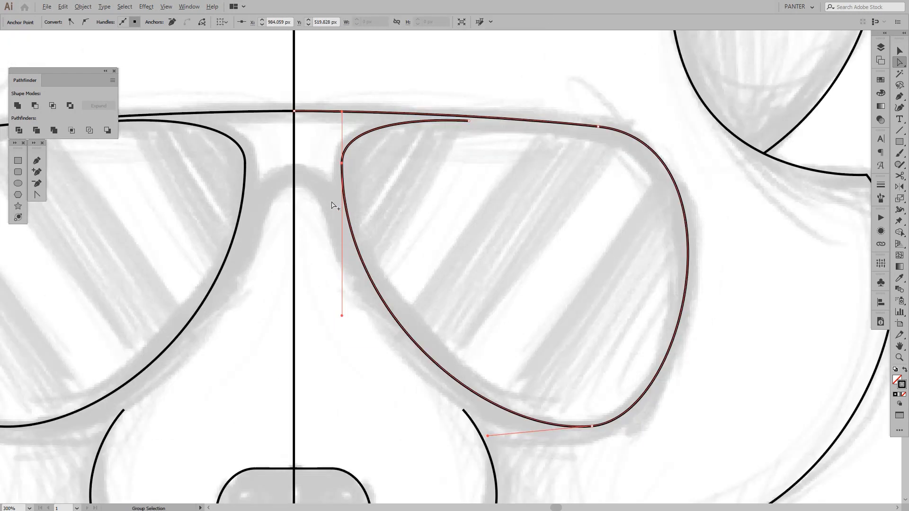
scroll(331, 203, up, 1)
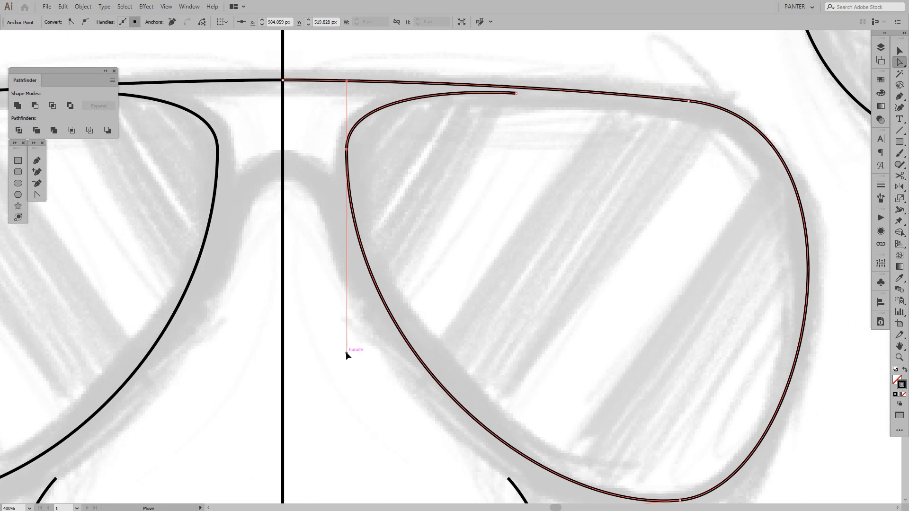
drag(345, 351, 132, 220)
key(ctrl+z)
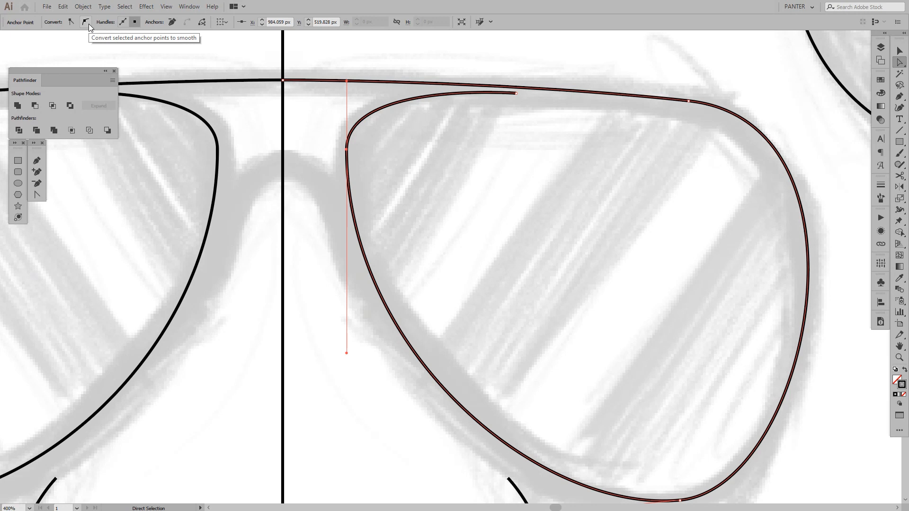
drag(347, 354, 308, 321)
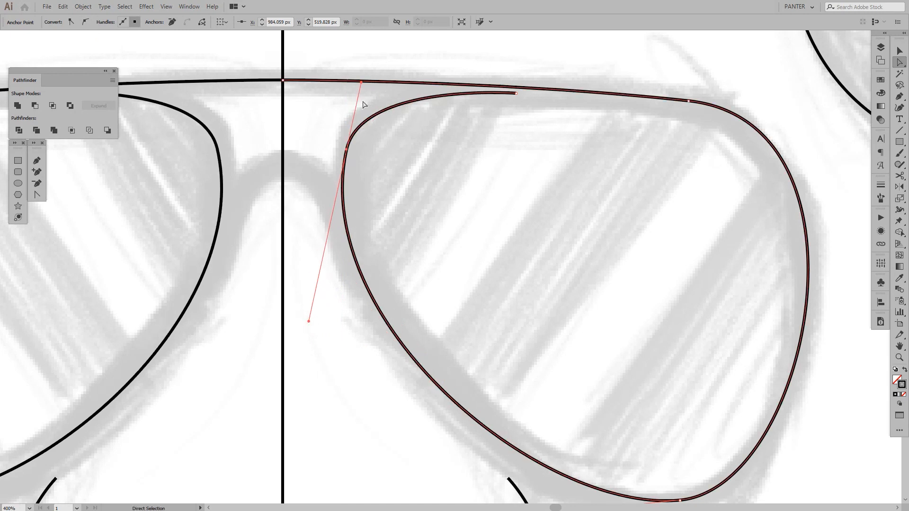
drag(489, 151, 451, 160)
click(466, 189)
scroll(467, 191, down, 4)
drag(586, 225, 574, 239)
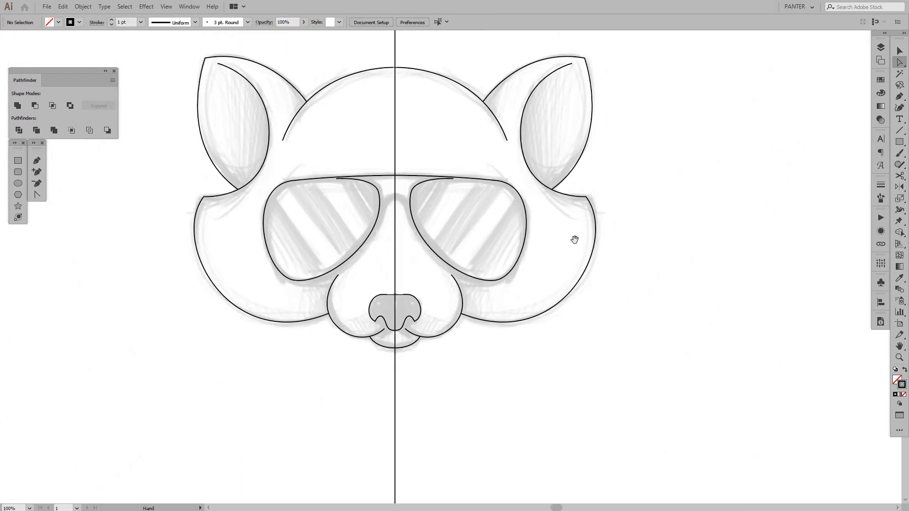
Tilt the right lens's lower anchor handles more steeply and extend the outer handle outward to follow the sketched lower rim
scroll(463, 234, up, 3)
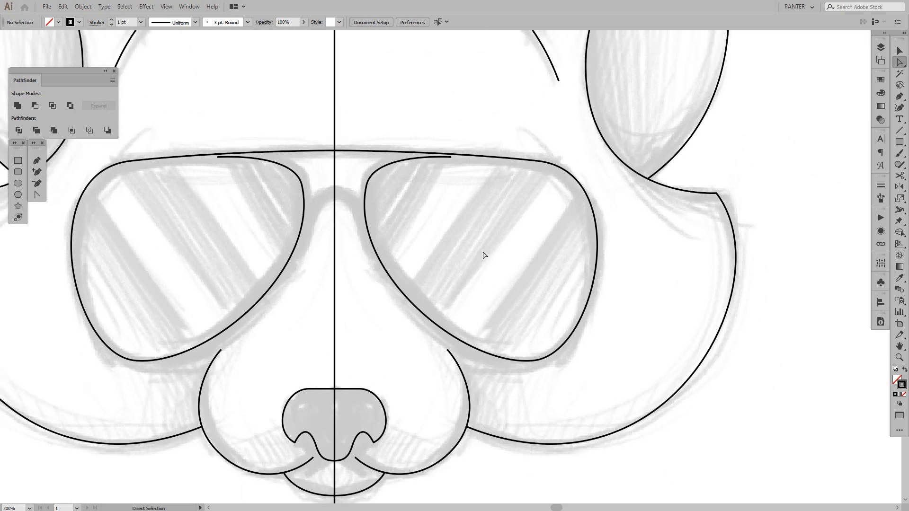
click(534, 362)
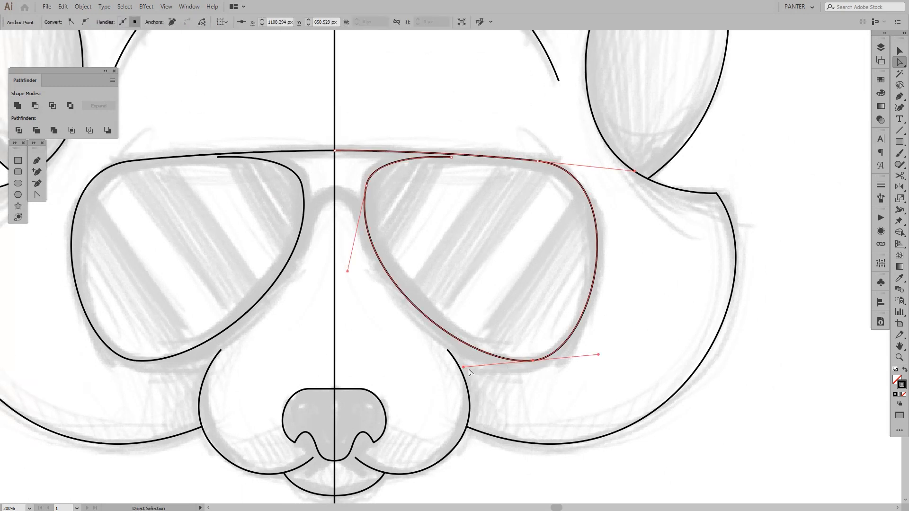
drag(463, 367, 473, 382)
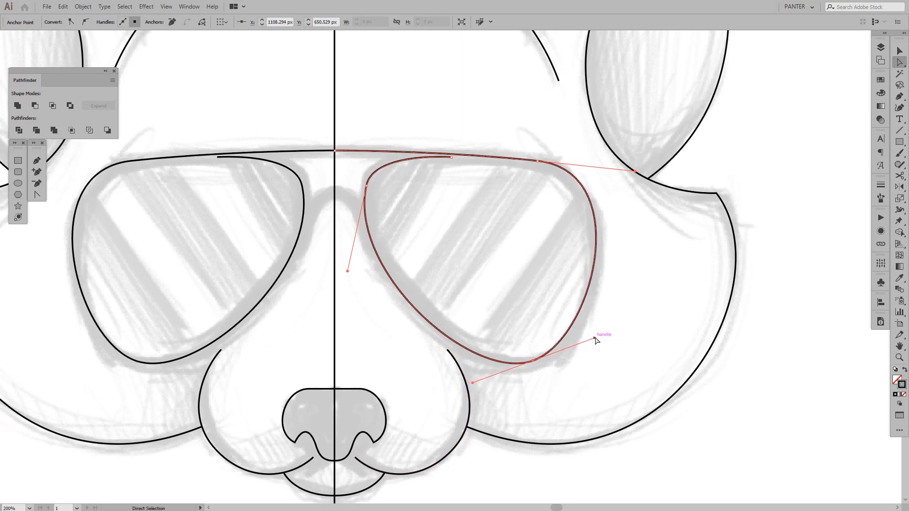
drag(595, 338, 605, 345)
click(639, 325)
scroll(639, 325, down, 3)
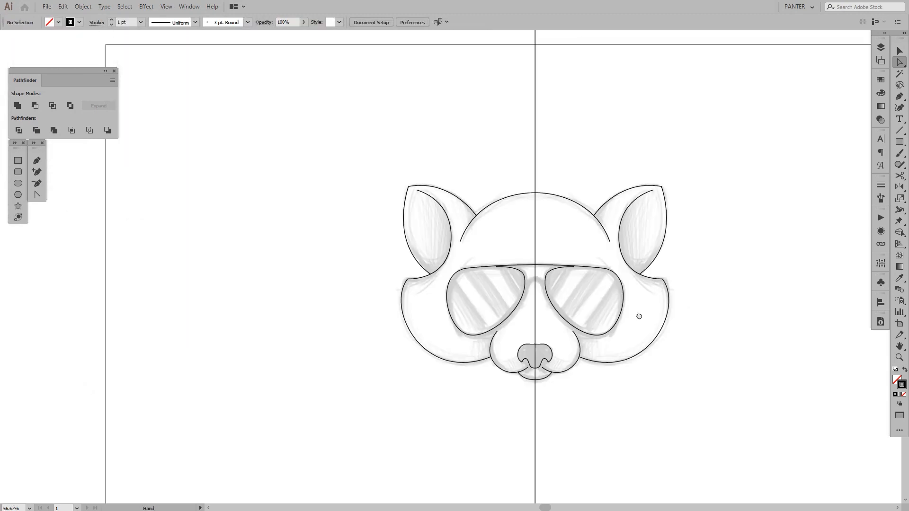
Tilt the handles of the right lens's outer upper anchor so its inner handle sits higher and the top bar arches slightly
drag(639, 316, 608, 246)
scroll(580, 236, up, 2)
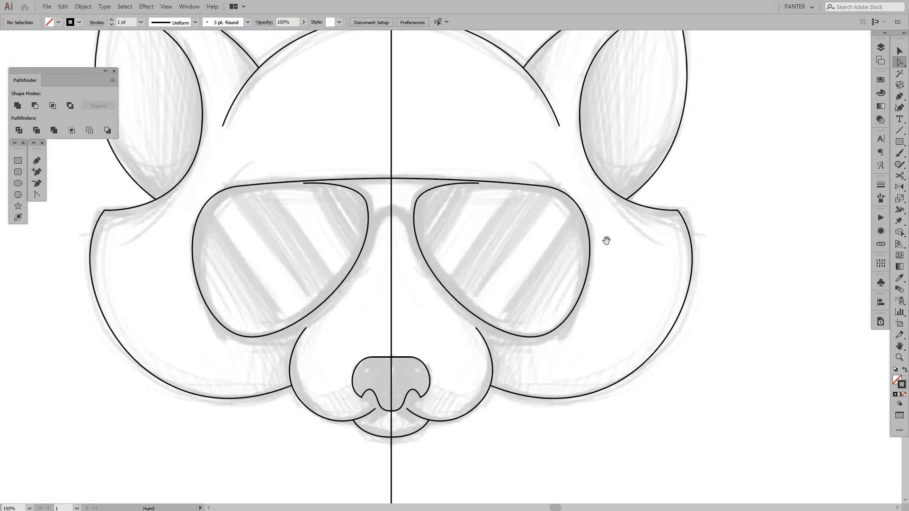
scroll(540, 192, up, 1)
drag(523, 164, 546, 207)
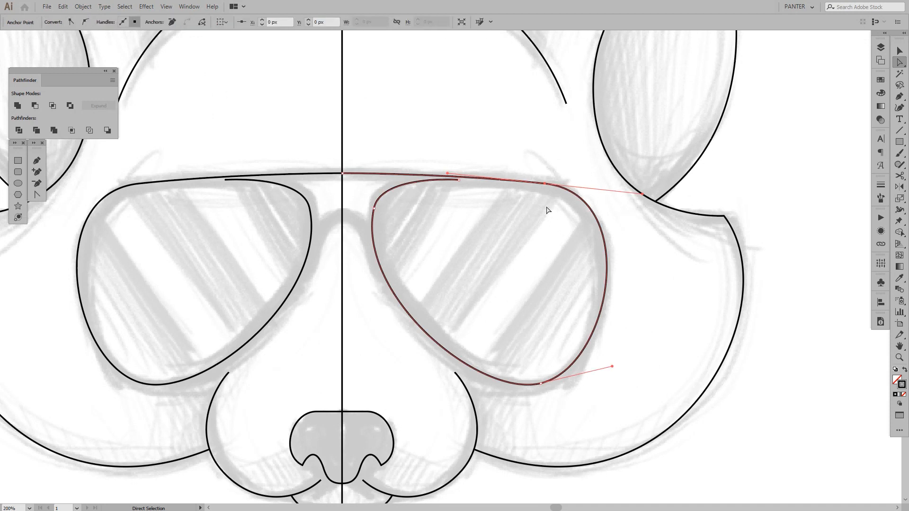
click(447, 169)
drag(525, 153, 562, 204)
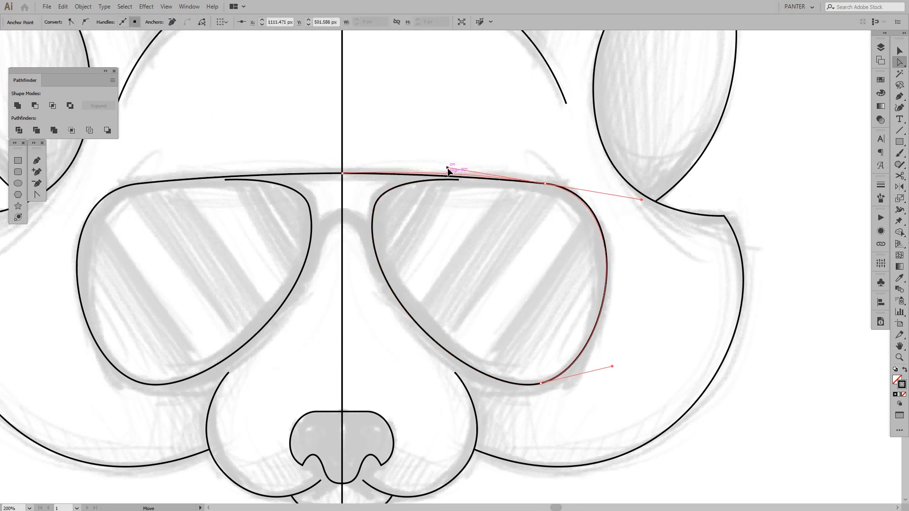
click(509, 149)
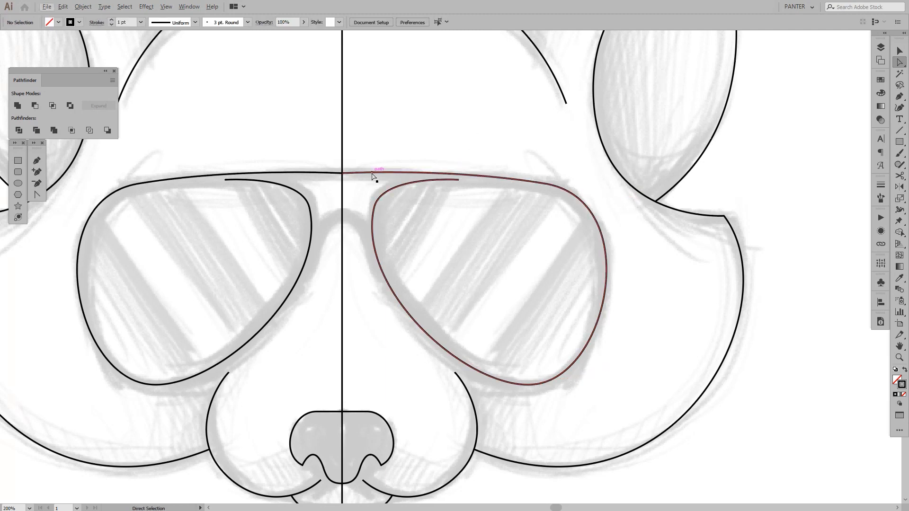
drag(343, 174, 343, 174)
click(387, 142)
scroll(387, 142, down, 3)
drag(426, 140, 436, 177)
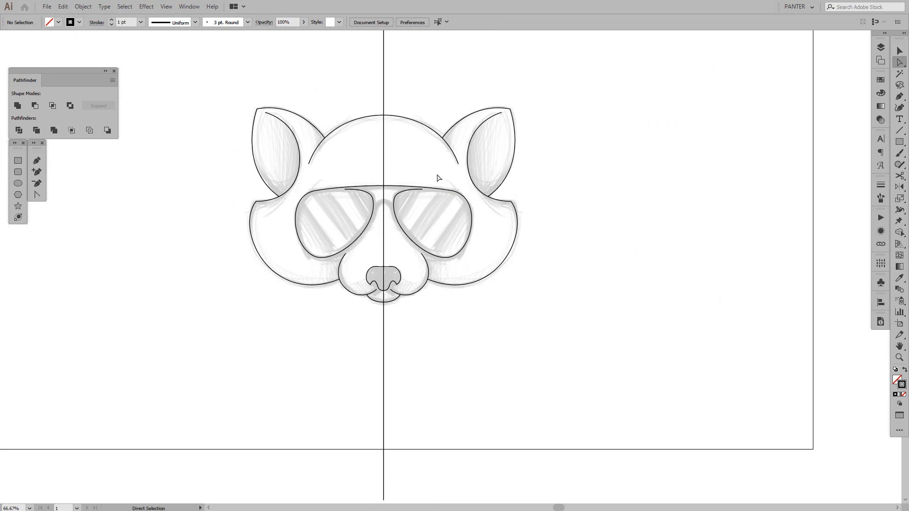
Move the open end anchor of the right lens path up onto the top bar line
scroll(401, 162, up, 3)
scroll(396, 193, up, 2)
key(a)
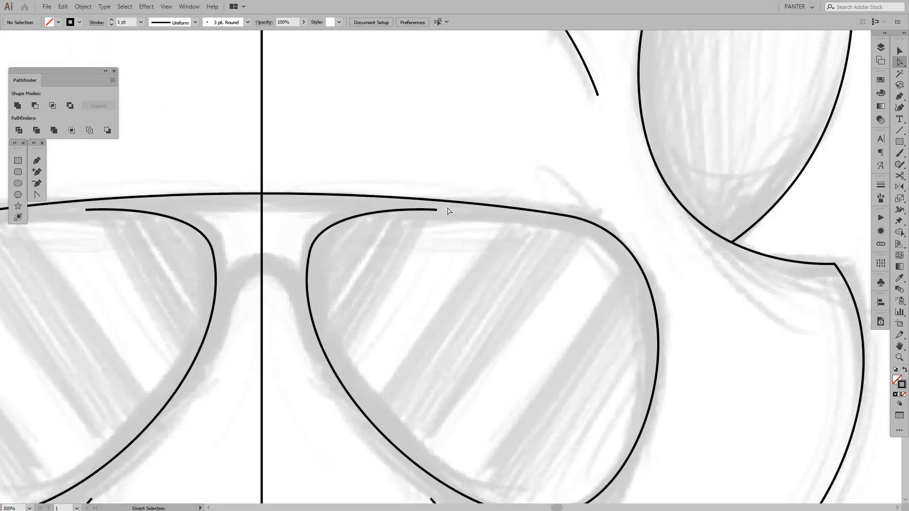
click(437, 209)
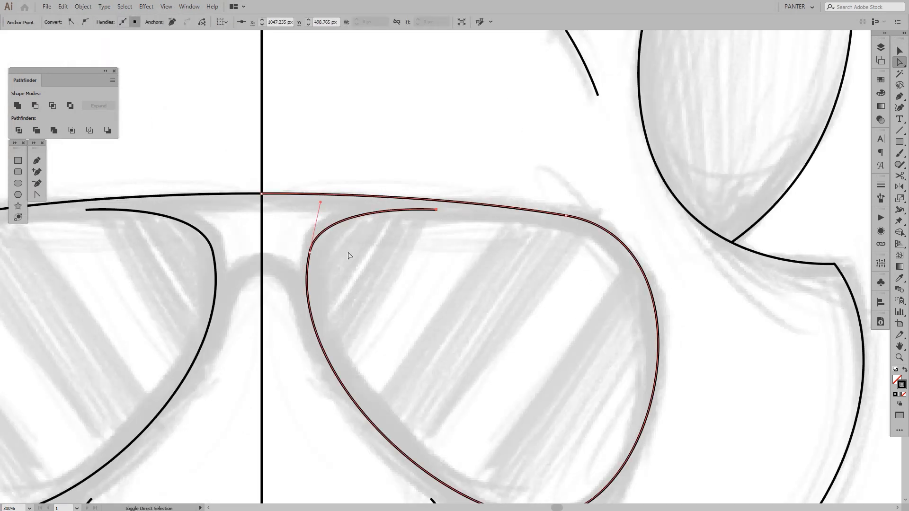
drag(309, 249, 307, 248)
scroll(466, 195, up, 2)
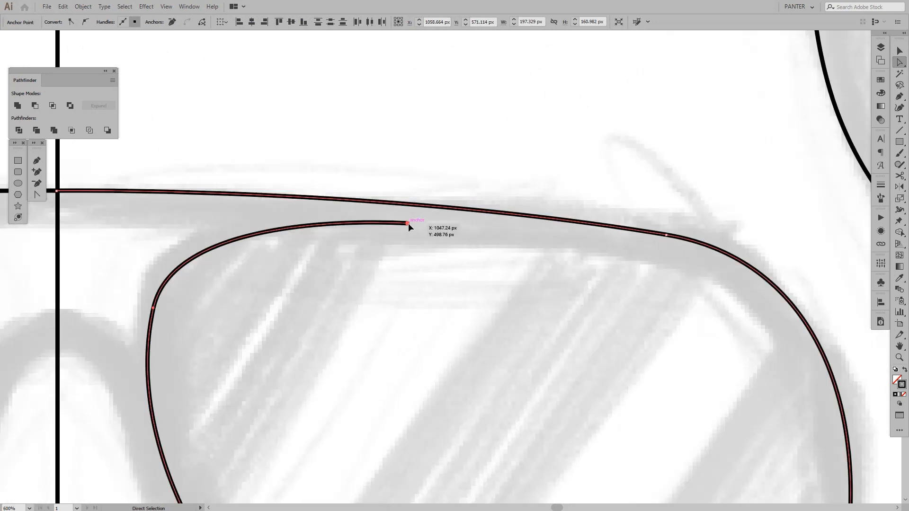
mouse_move(408, 223)
mouse_down()
mouse_move(427, 206)
mouse_move(412, 207)
mouse_up()
scroll(372, 310, down, 3)
drag(375, 328, 441, 208)
click(419, 300)
Bend the lower inner rim segment of the right lens slightly outward toward the nose
scroll(418, 299, up, 1)
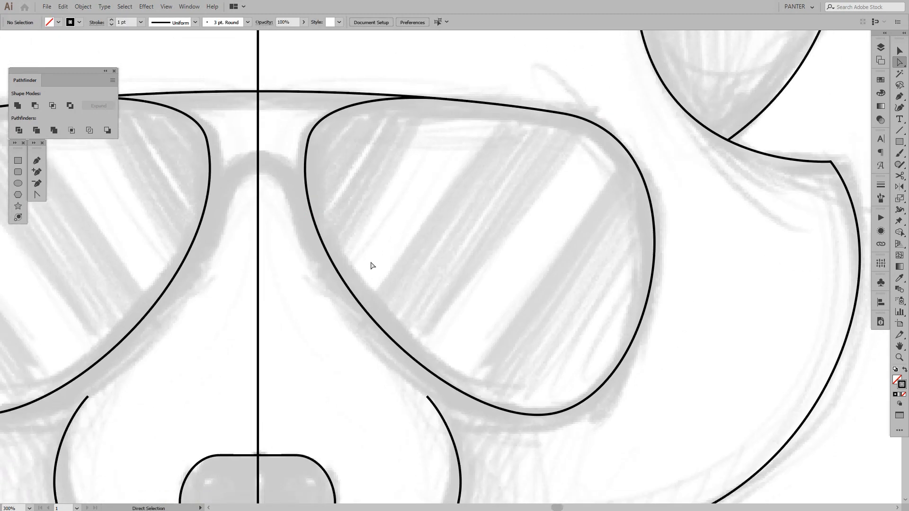
click(396, 335)
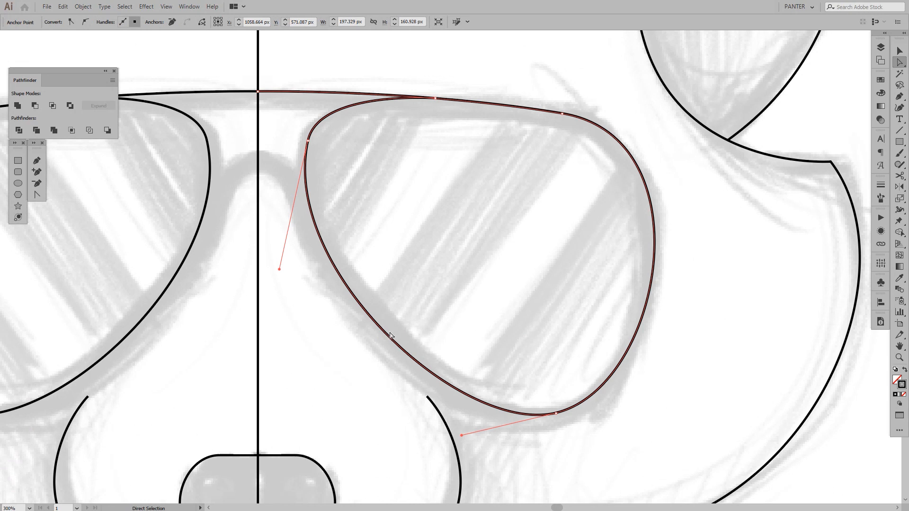
scroll(392, 334, up, 1)
scroll(392, 335, down, 1)
drag(415, 303, 366, 358)
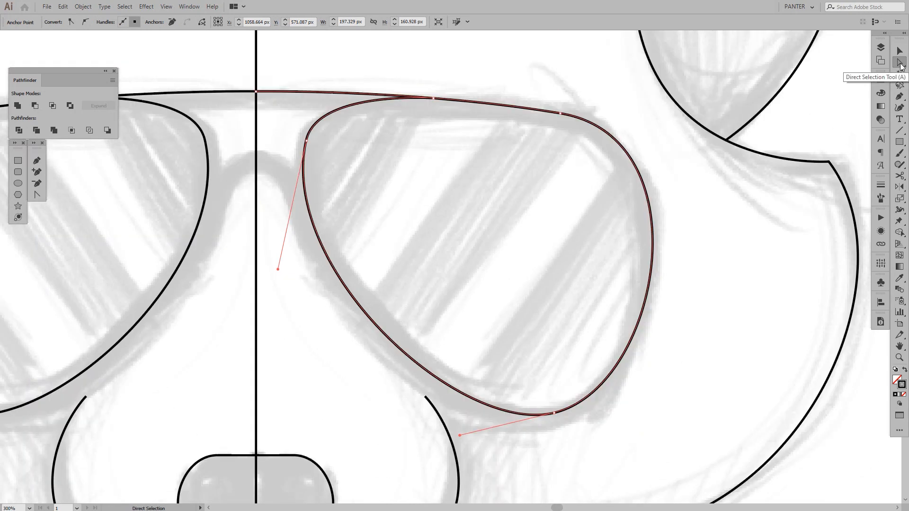
click(391, 346)
drag(389, 343, 408, 284)
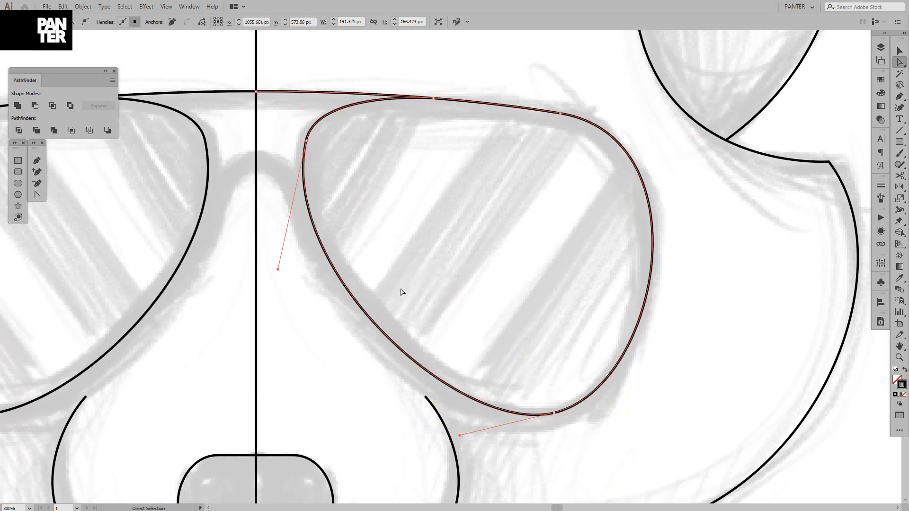
click(386, 338)
drag(386, 337, 384, 337)
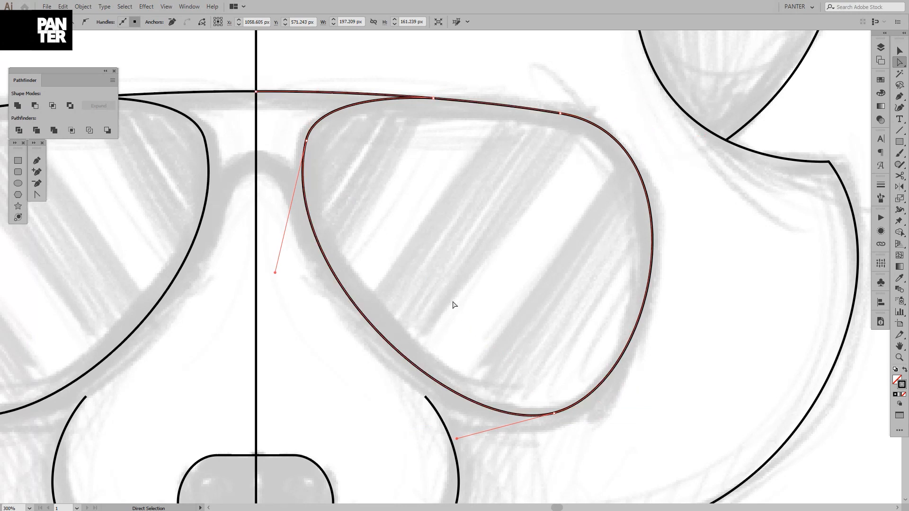
key(v)
click(453, 302)
Try a stroke weight of 19 pt on the sunglasses frame path
scroll(453, 302, down, 3)
scroll(480, 261, up, 2)
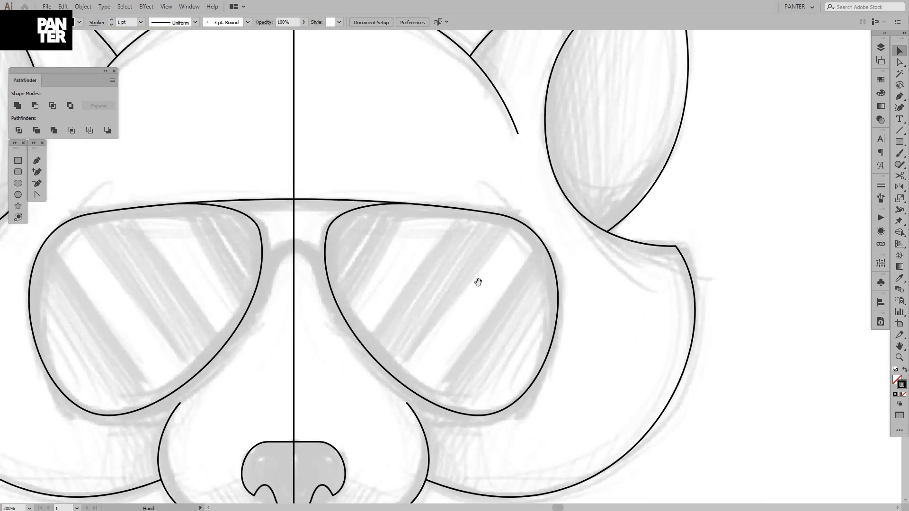
drag(478, 282, 492, 258)
scroll(476, 266, down, 1)
click(449, 204)
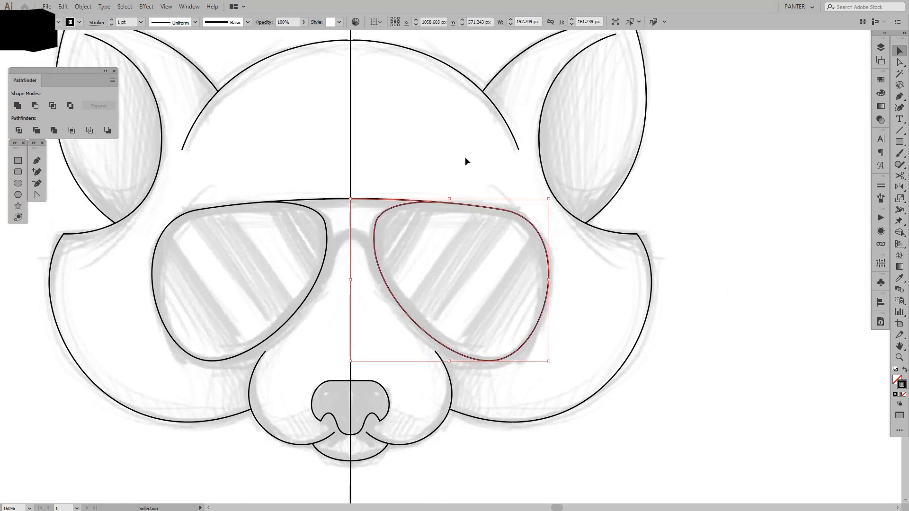
click(421, 158)
click(425, 203)
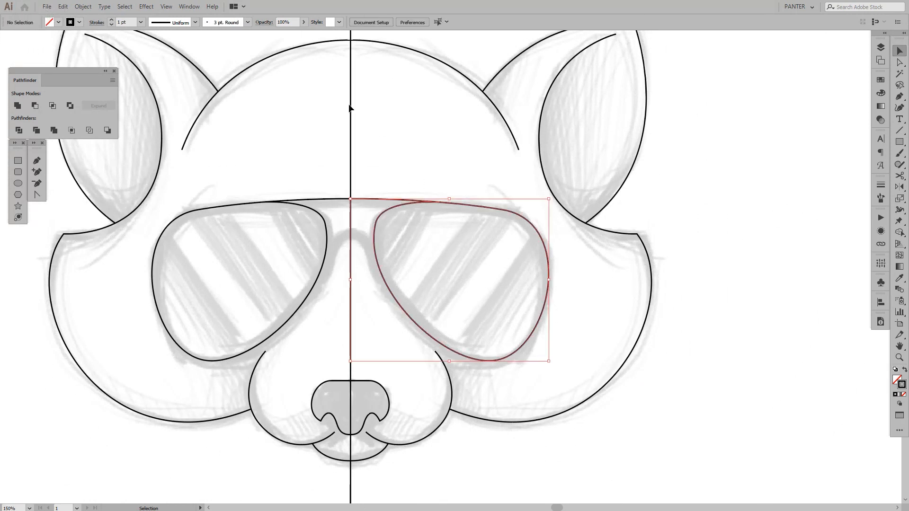
click(128, 22)
key(Up)
key(Up)
key(Up)
key(Up)
key(Up)
key(Up)
key(Up)
key(Up)
key(Up)
key(Up)
key(Up)
key(Up)
key(Up)
key(Up)
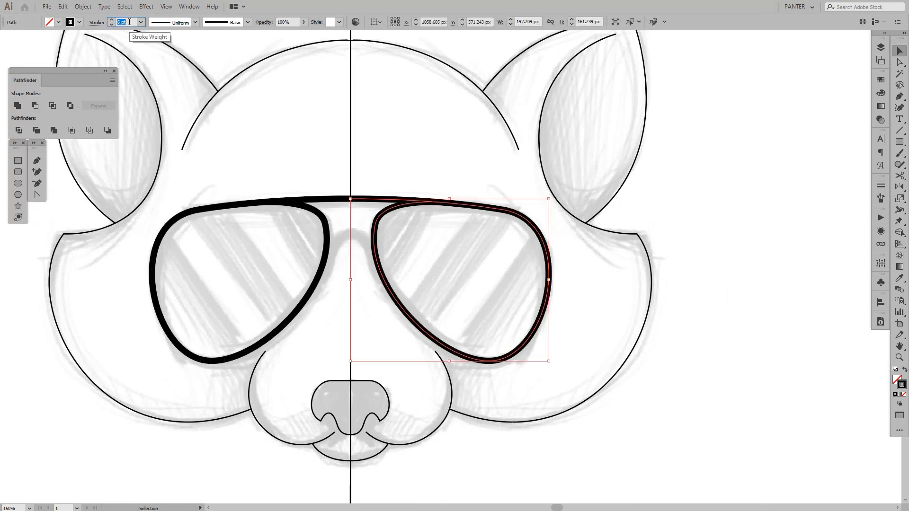
key(Up)
key(Up)
key(Up)
key(Up)
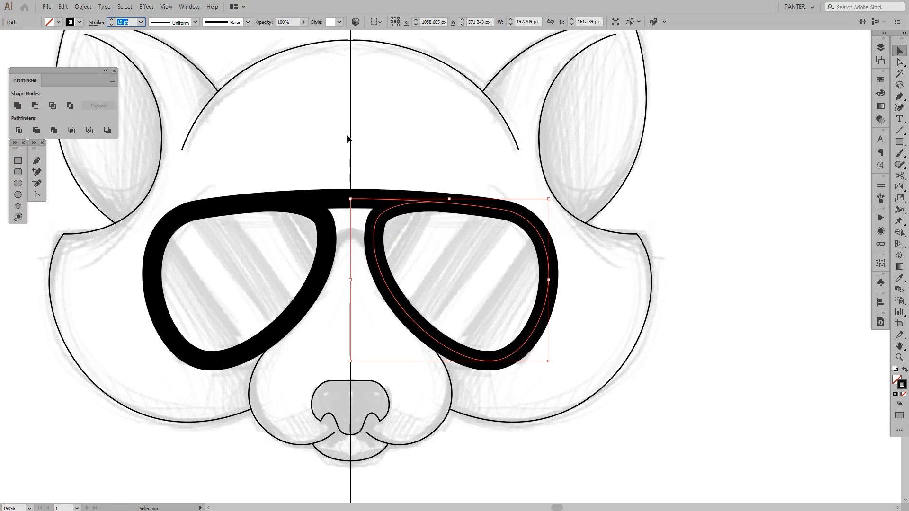
click(390, 124)
Set the sunglasses frame path's stroke weight to 15 pt
scroll(390, 123, down, 3)
drag(422, 132, 485, 202)
scroll(485, 202, up, 3)
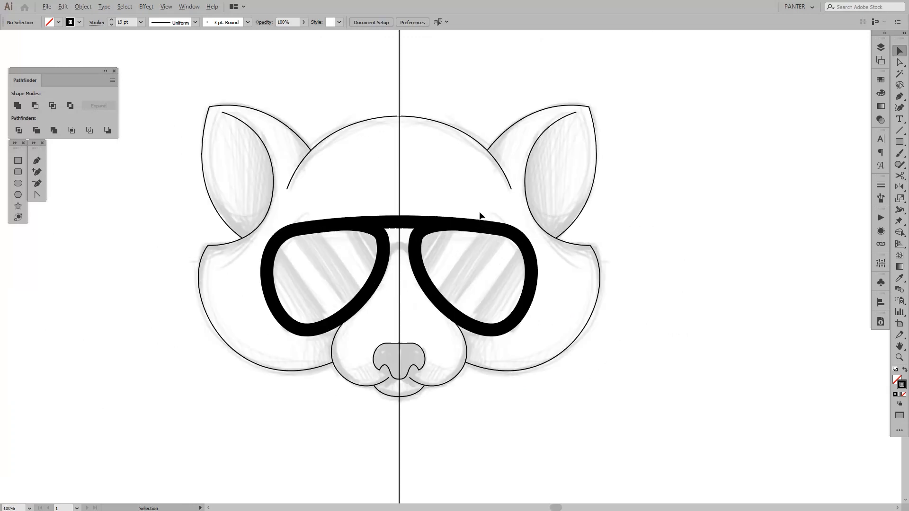
click(469, 225)
click(129, 22)
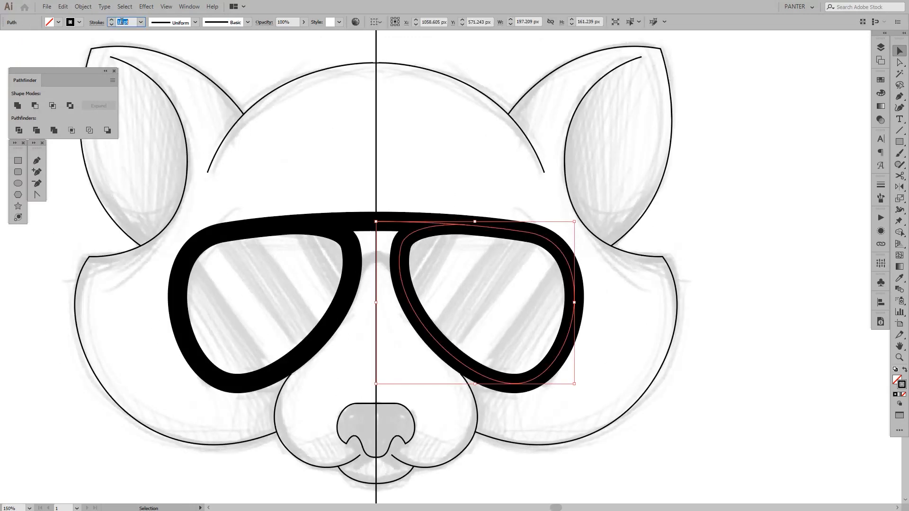
key(Down)
key(Down)
key(Down)
key(Down)
click(450, 204)
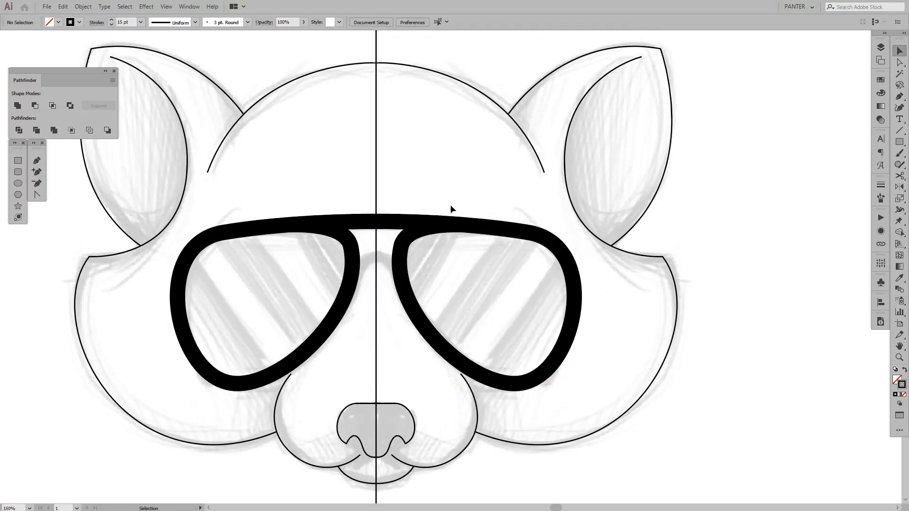
Draw a curved nose bridge path from the centre line into the right lens's inner rim, using the 15 pt stroke
scroll(451, 203, down, 3)
scroll(433, 233, up, 2)
scroll(432, 233, up, 4)
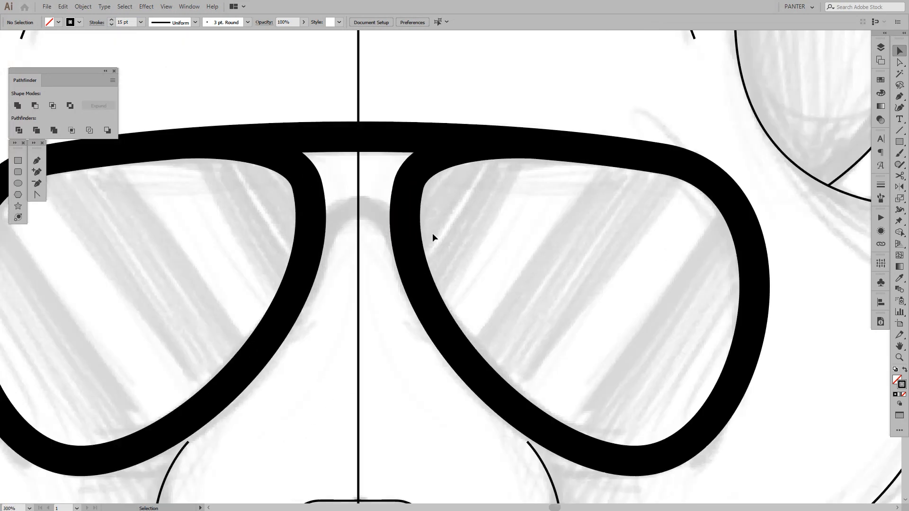
key(p)
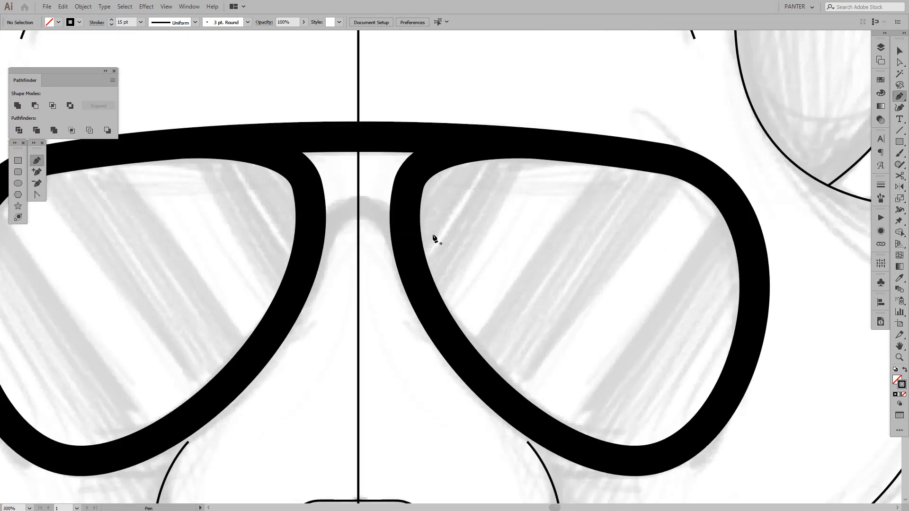
click(357, 209)
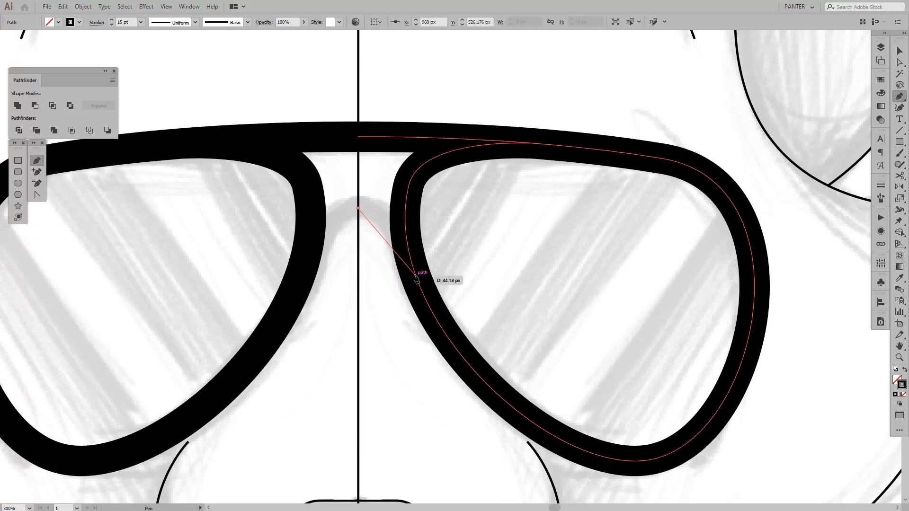
drag(410, 255, 429, 315)
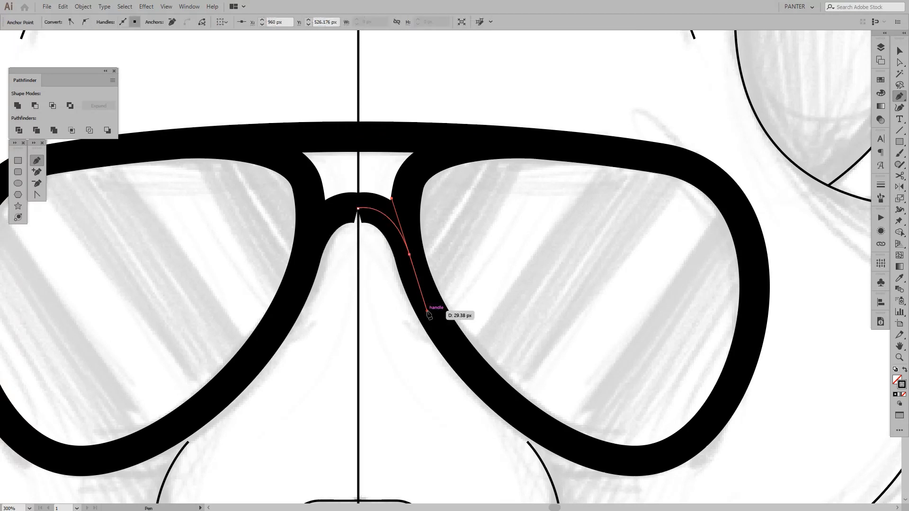
Shorten and lower the nose bridge's upper curve handle so the mirrored halves join smoothly at the centre line
key(a)
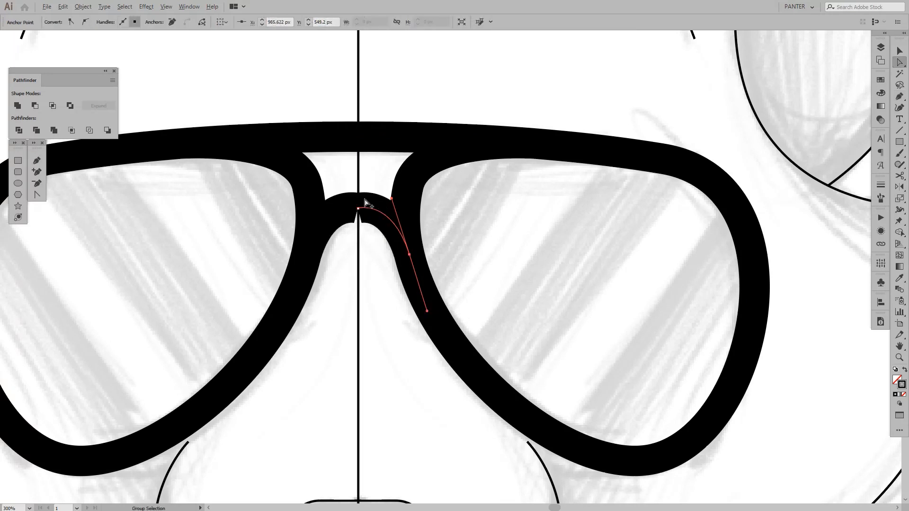
scroll(366, 198, up, 2)
click(350, 221)
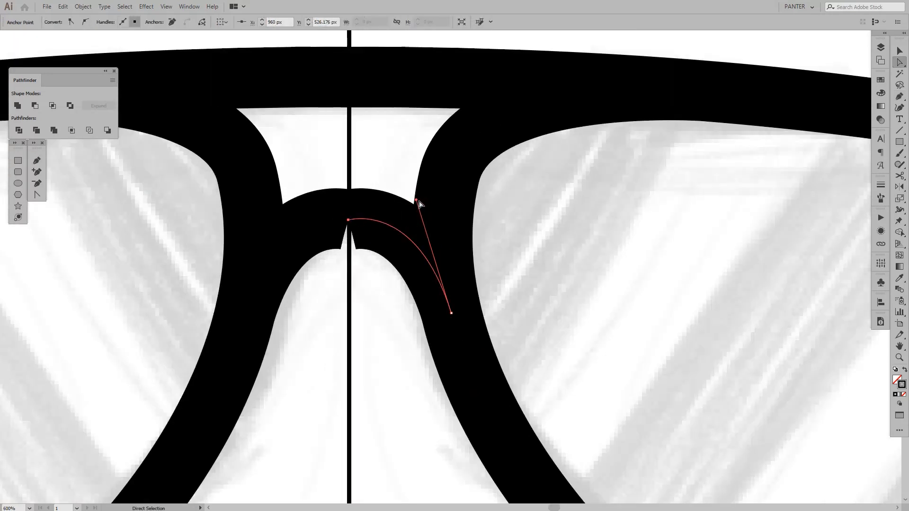
drag(417, 201, 426, 216)
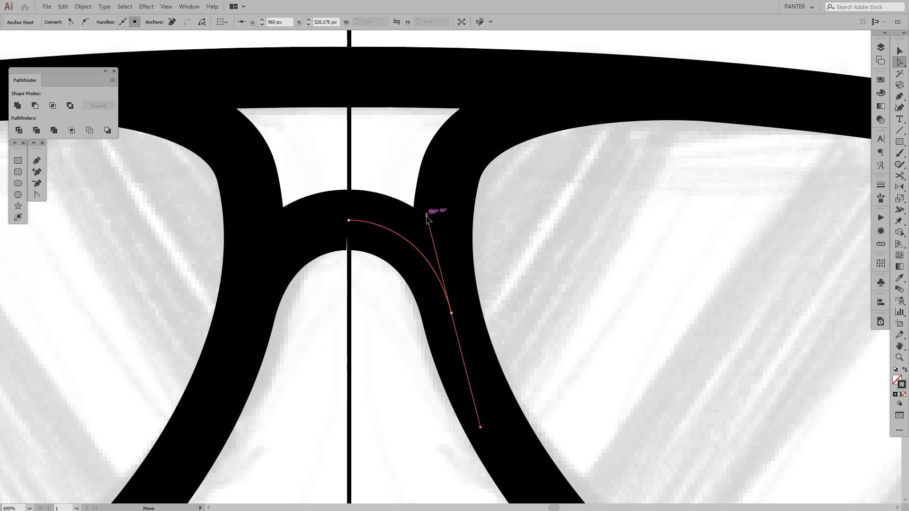
click(374, 280)
scroll(375, 280, down, 5)
drag(464, 285, 470, 266)
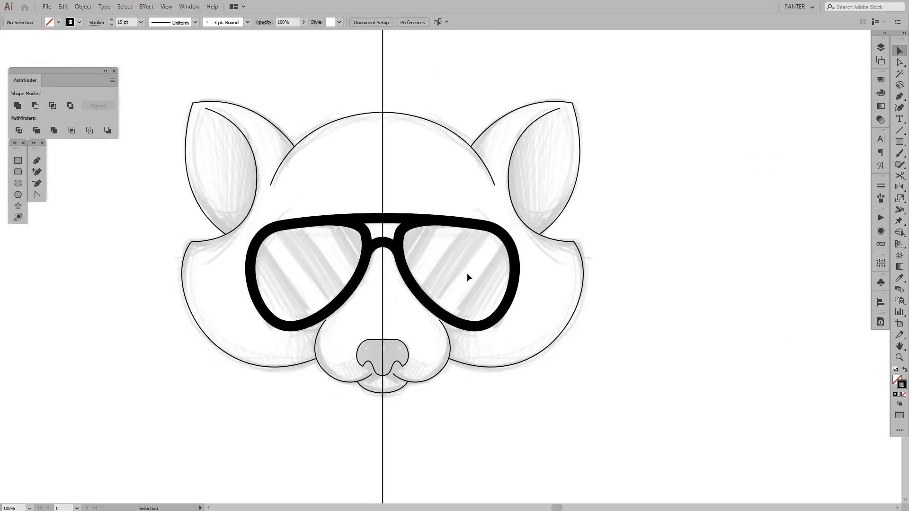
scroll(475, 273, down, 1)
scroll(503, 270, up, 1)
drag(584, 296, 592, 273)
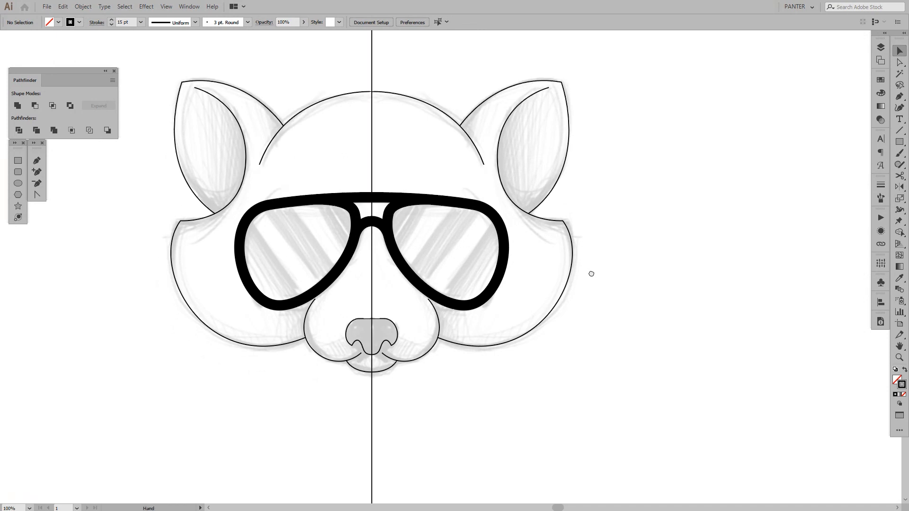
drag(628, 238, 633, 259)
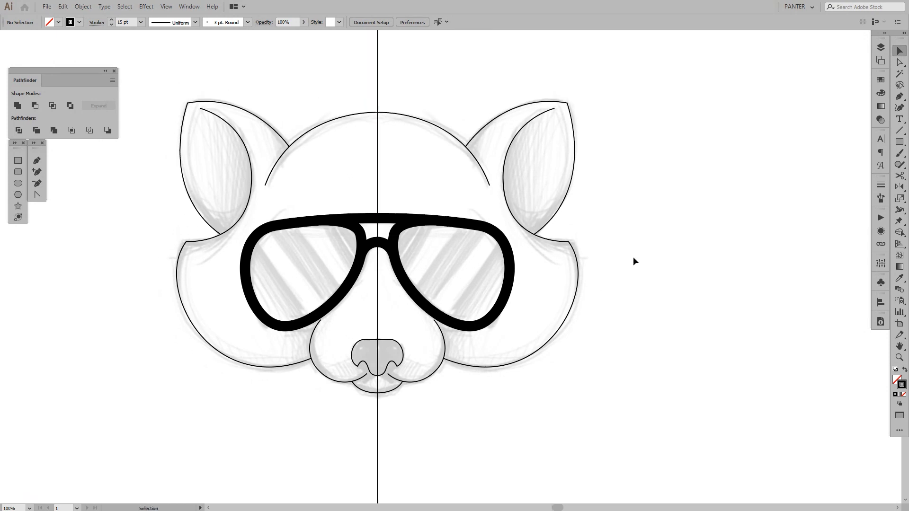
drag(633, 258, 675, 266)
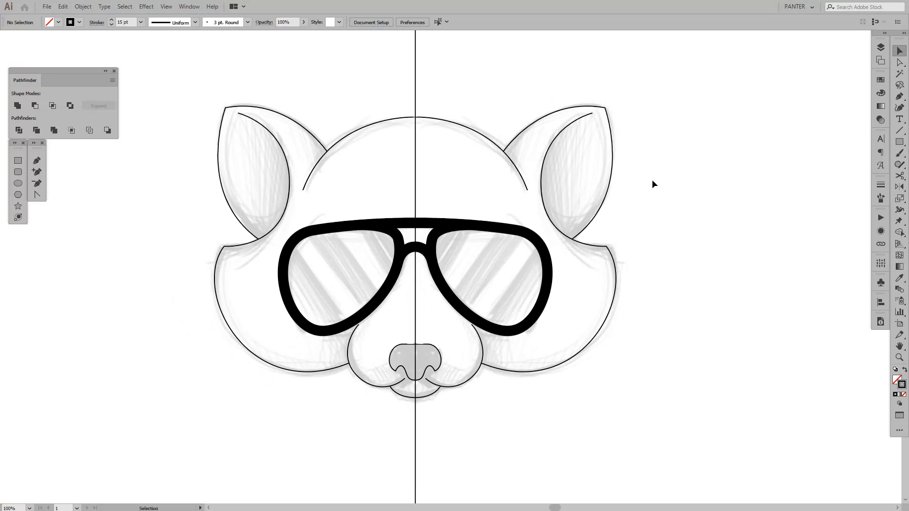
drag(652, 184, 453, 150)
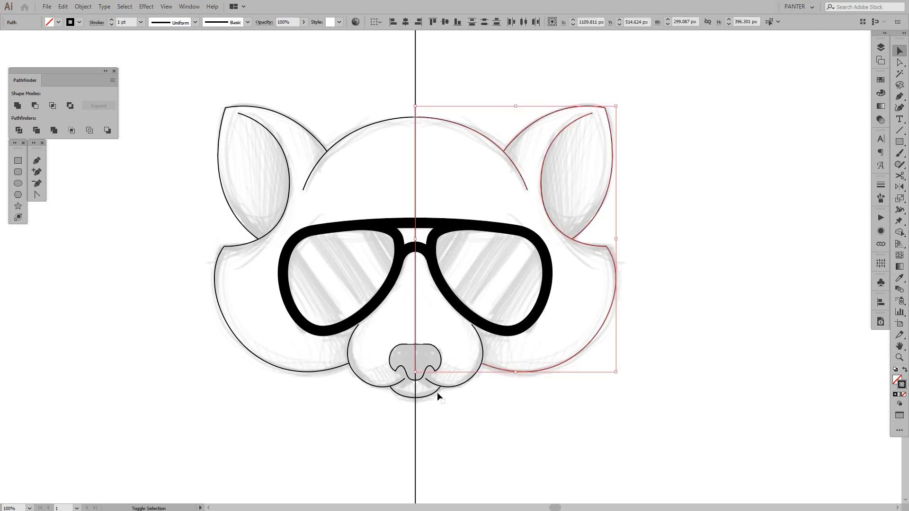
drag(433, 387, 432, 382)
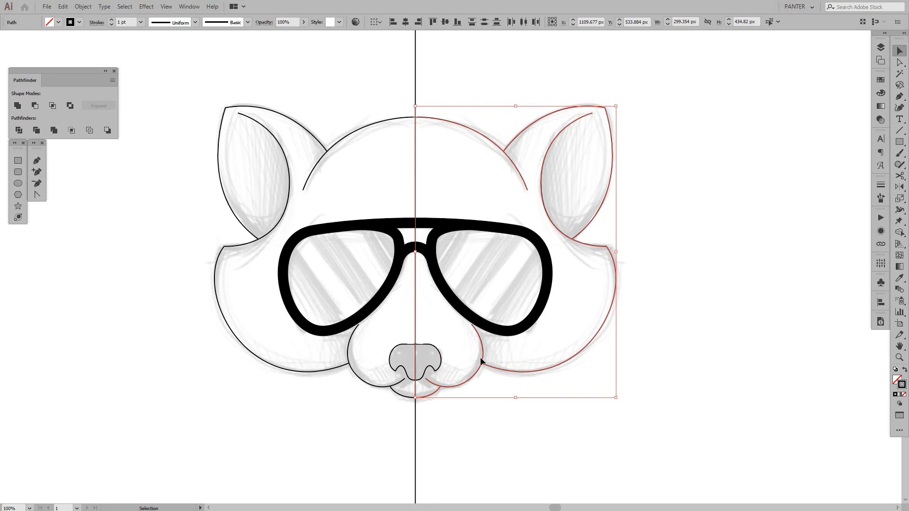
click(133, 22)
Select the head, ear, cheek, muzzle and chin outlines on the right half and copy the sunglasses frame's 15 pt stroke onto them with the Eyedropper
drag(661, 124, 476, 169)
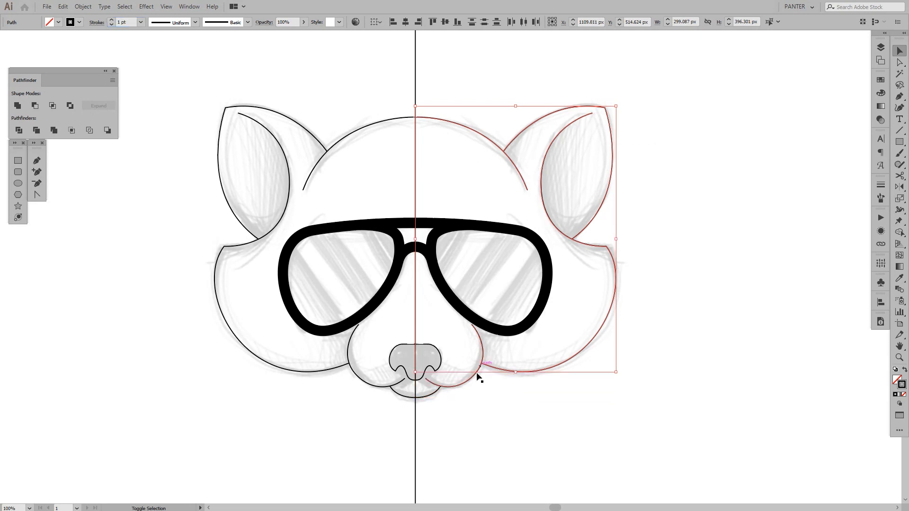
drag(471, 398, 429, 381)
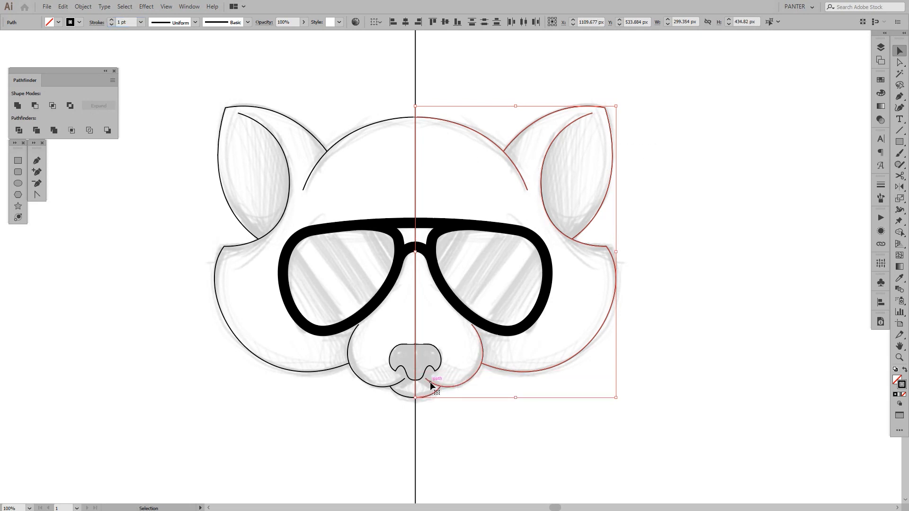
key(o)
key(i)
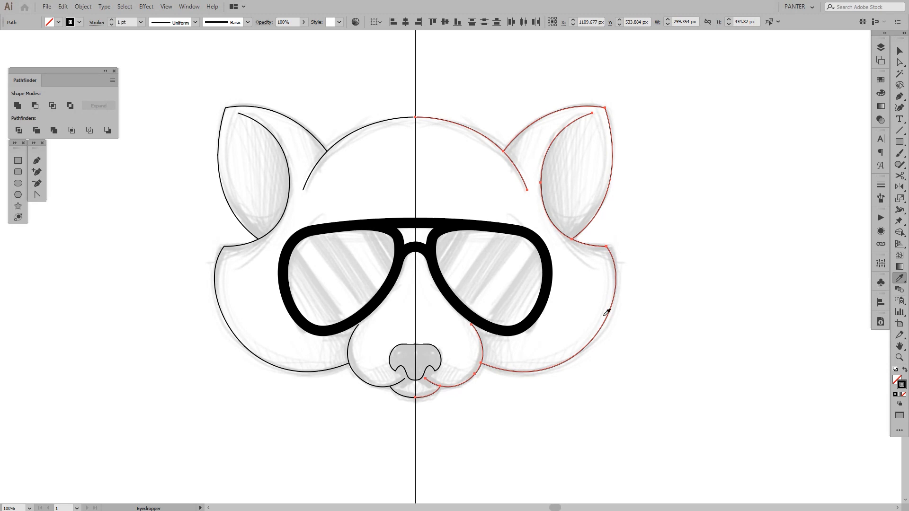
click(529, 324)
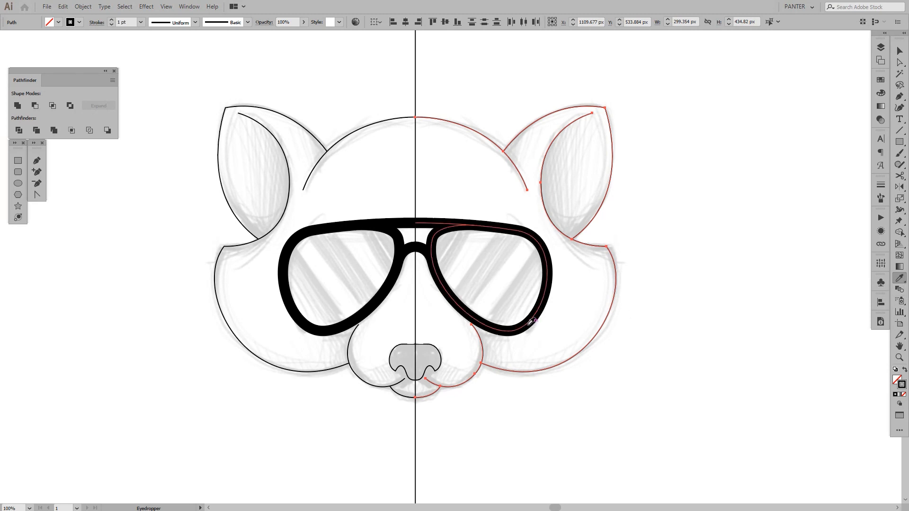
click(531, 322)
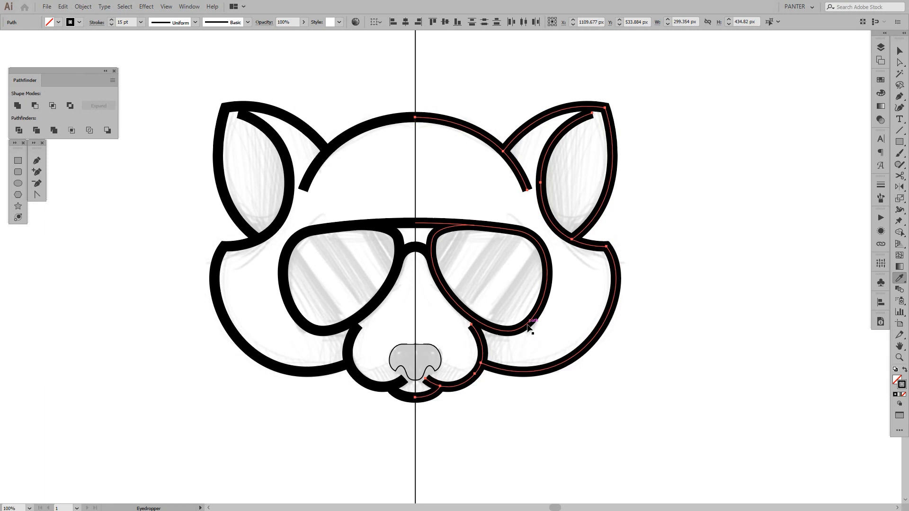
key(v)
click(678, 280)
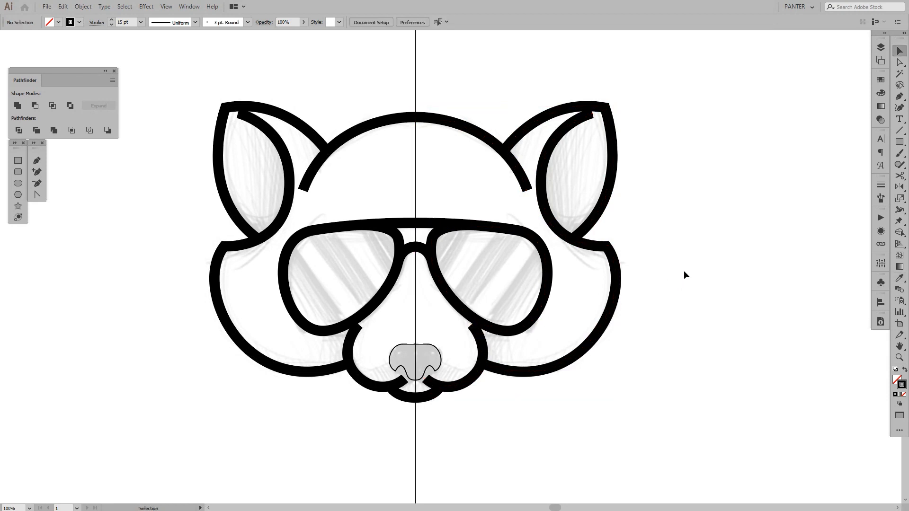
Apply Width Profile 1 to the right muzzle outline so its stroke tapers at both ends
scroll(497, 332, up, 1)
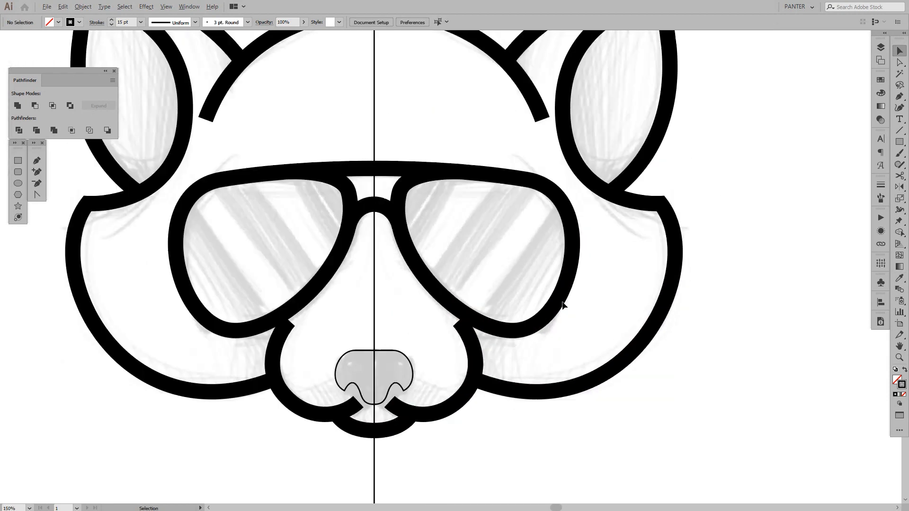
drag(592, 280, 634, 342)
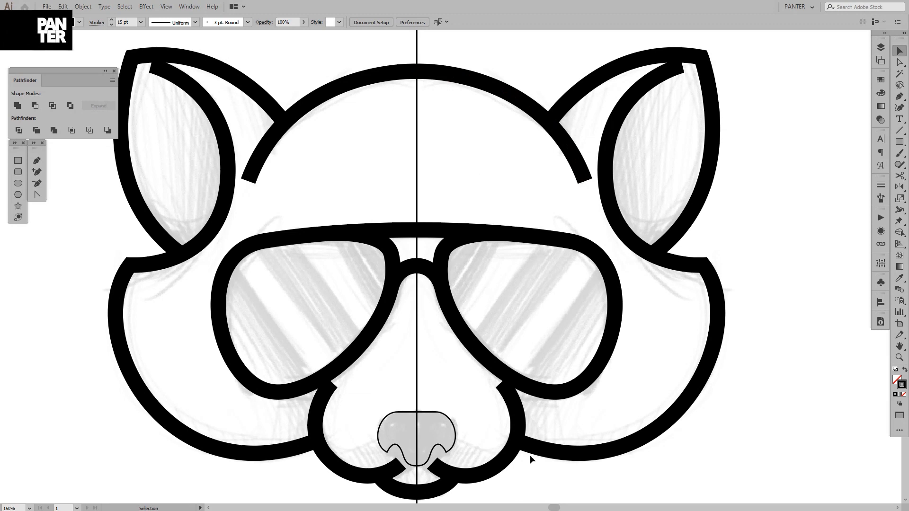
drag(547, 427, 542, 368)
scroll(491, 432, up, 1)
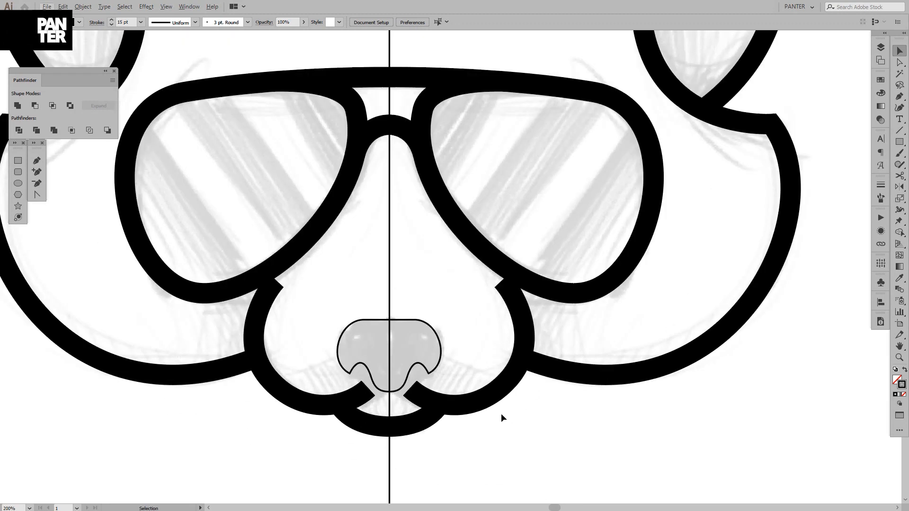
click(508, 386)
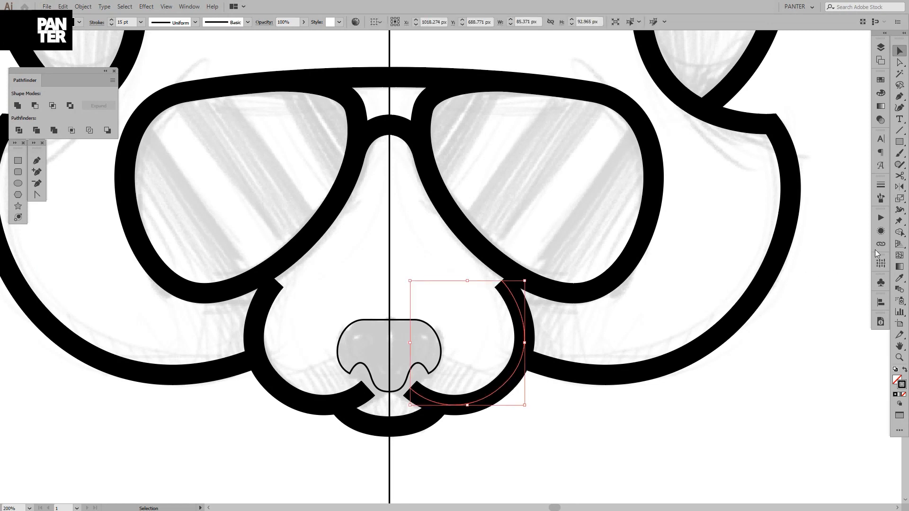
click(882, 184)
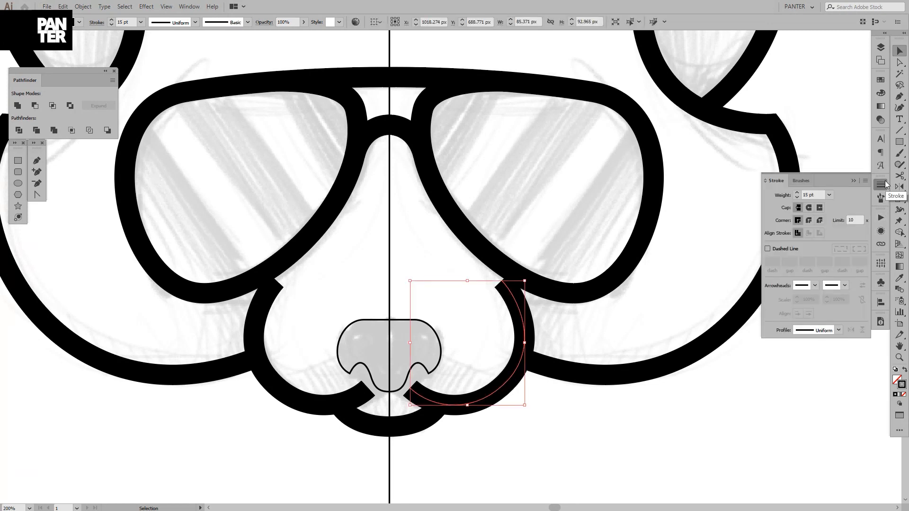
click(831, 330)
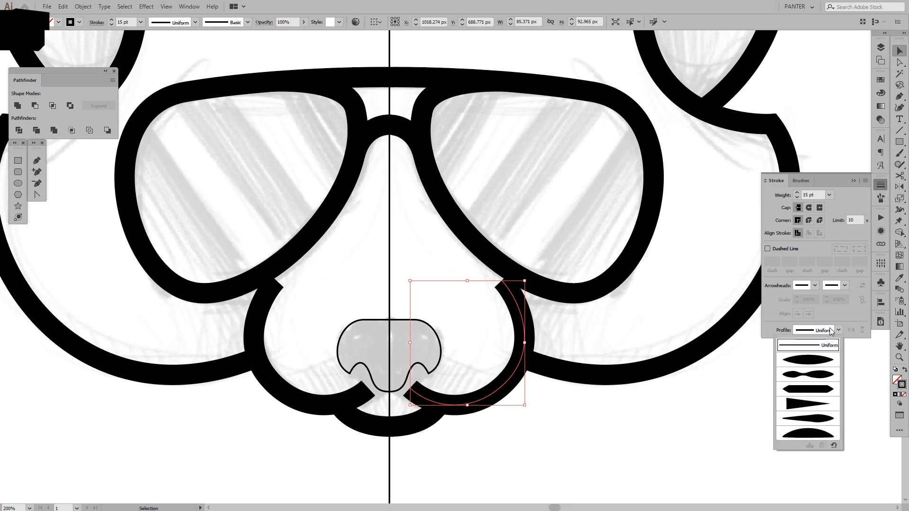
click(808, 360)
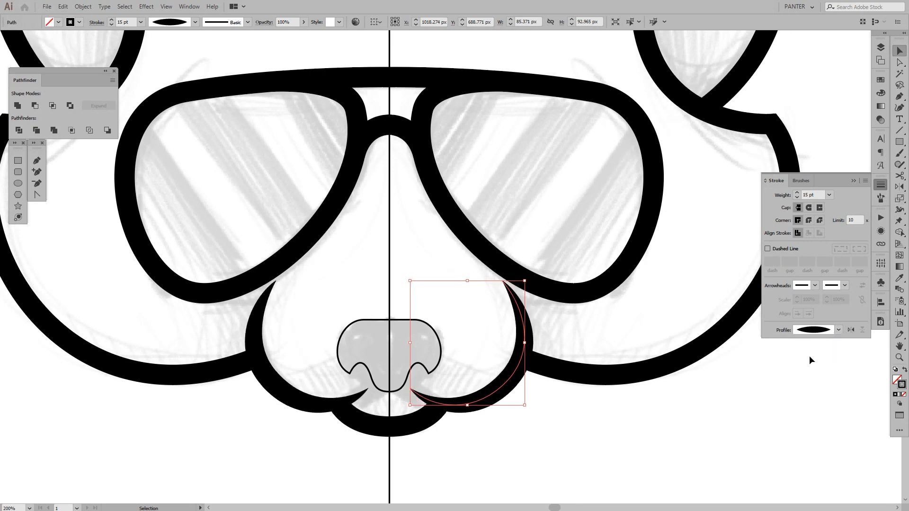
Try Width Profile 2, including flipped along the path, and Width Profile 3 on the muzzle outline, and return to Width Profile 1
click(831, 330)
click(823, 375)
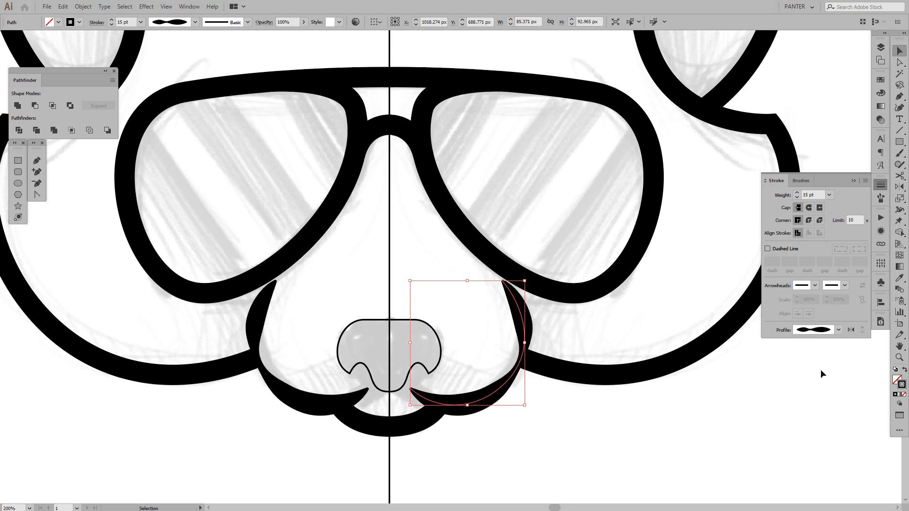
click(850, 331)
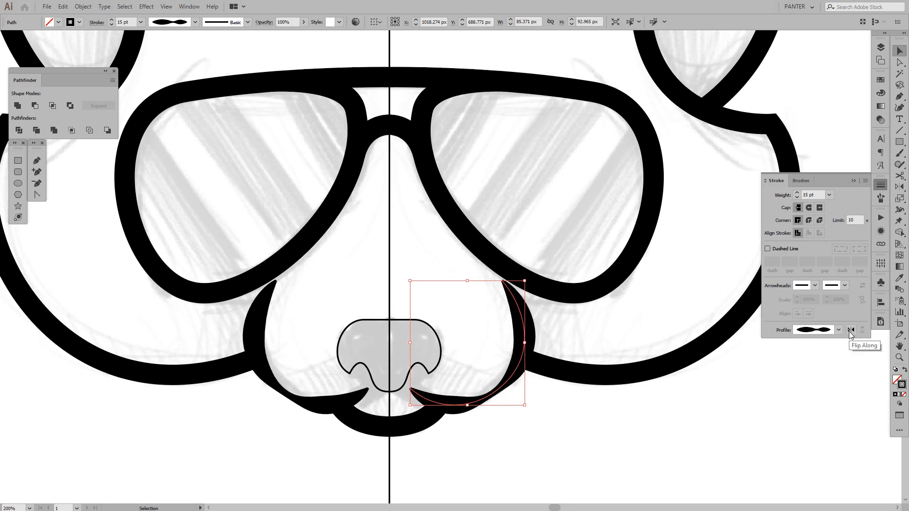
click(849, 331)
click(832, 331)
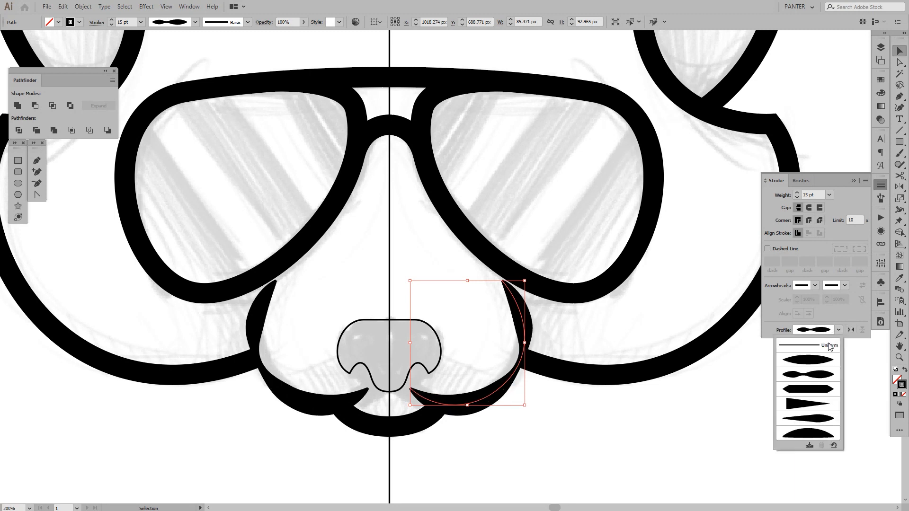
click(821, 389)
click(827, 334)
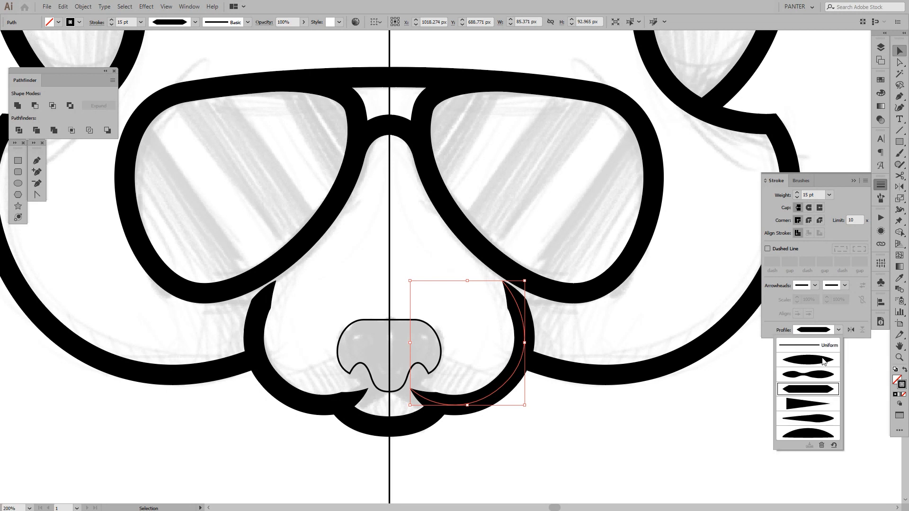
click(824, 363)
click(643, 417)
Apply Width Profile 4 to the right inner-ear and cheek outline and flip it along so the stroke thins toward the ear tip
scroll(656, 388, down, 1)
drag(685, 388, 517, 443)
scroll(411, 421, up, 1)
scroll(541, 419, down, 1)
scroll(541, 251, up, 1)
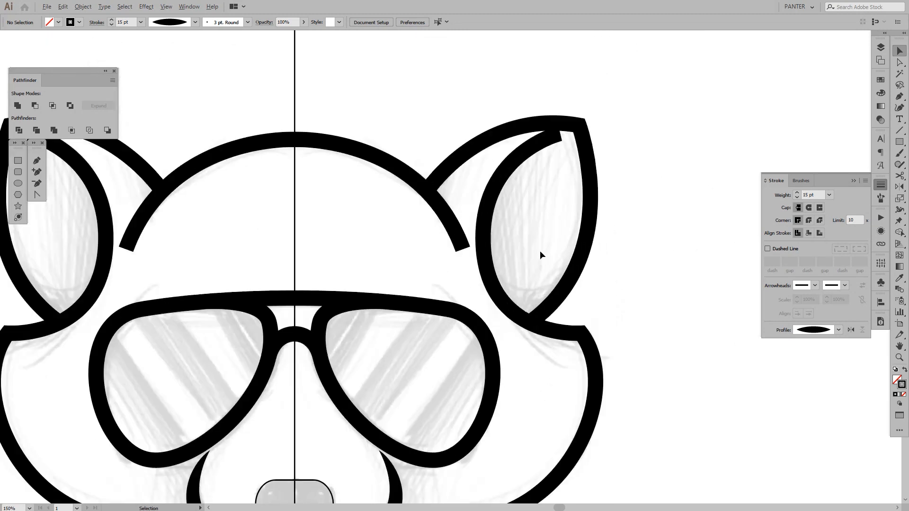
drag(526, 256, 458, 264)
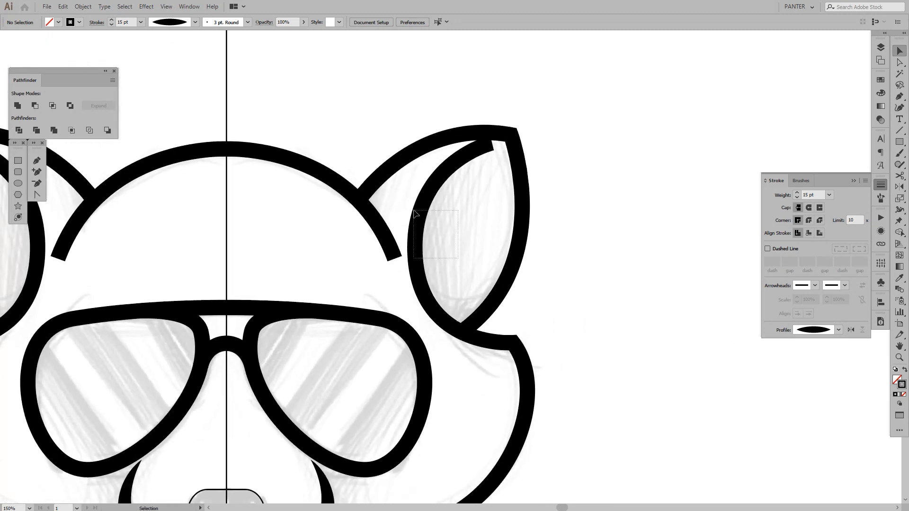
click(462, 167)
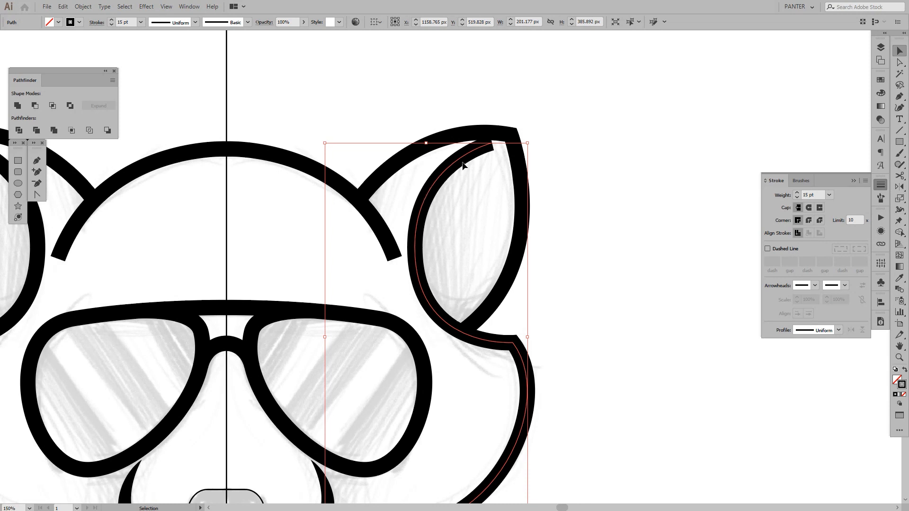
drag(479, 261, 510, 199)
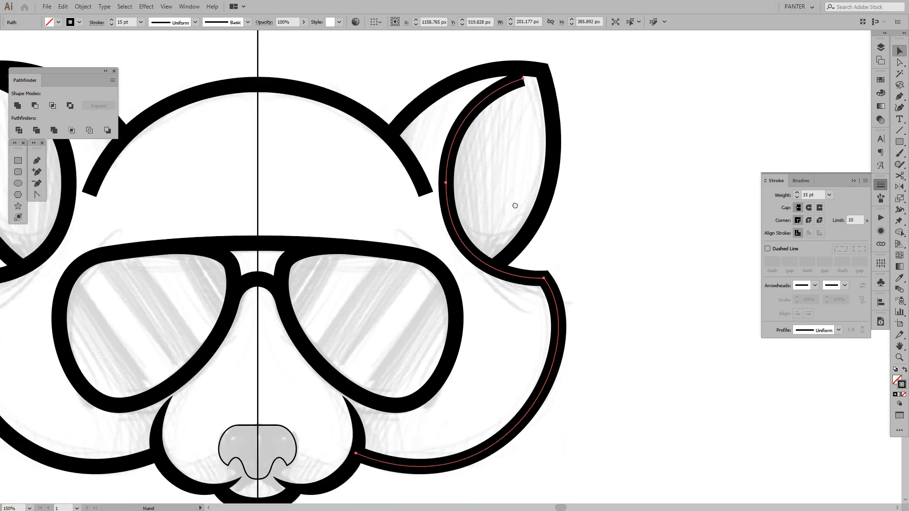
click(828, 331)
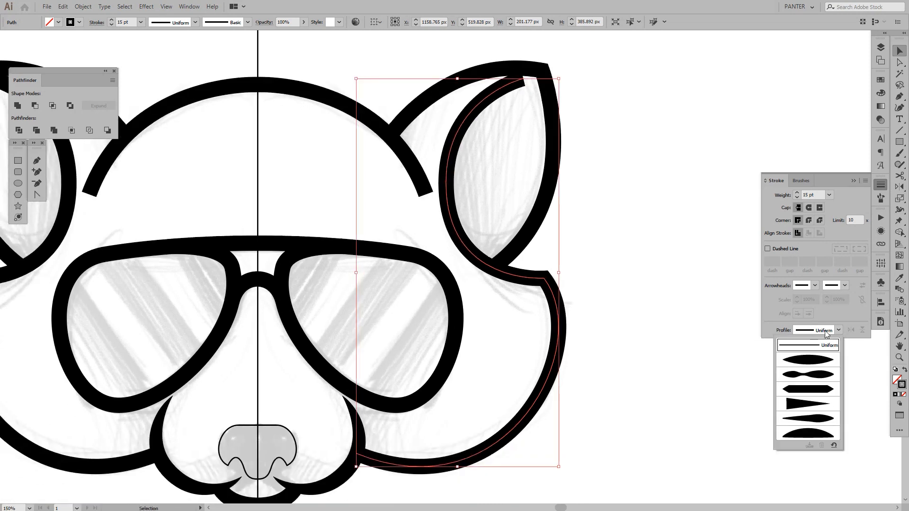
click(813, 406)
click(851, 330)
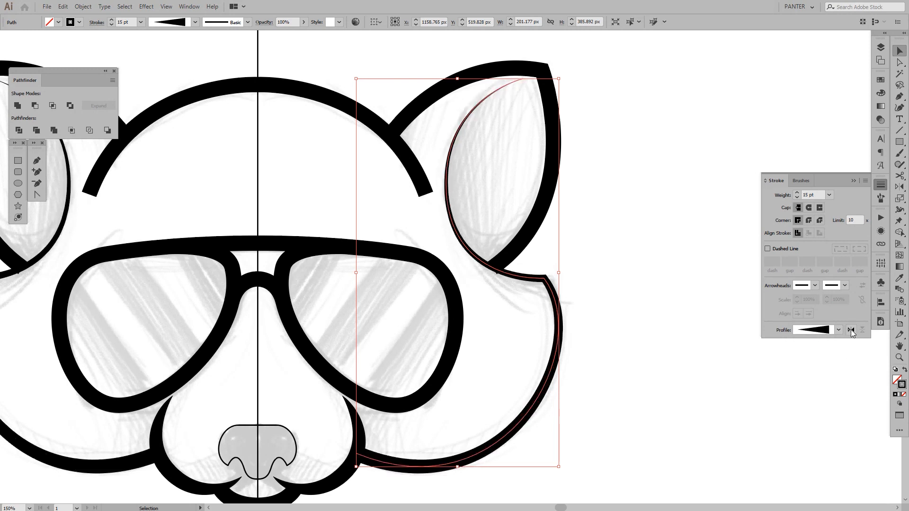
click(498, 208)
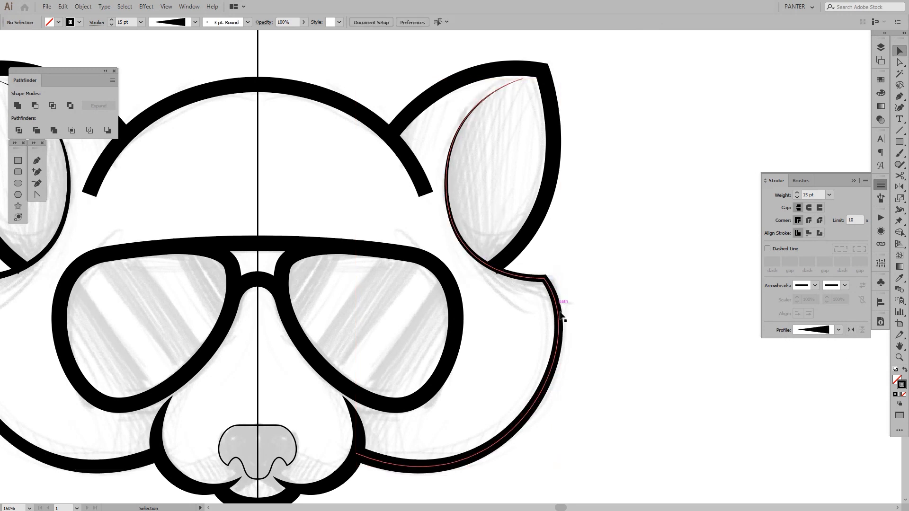
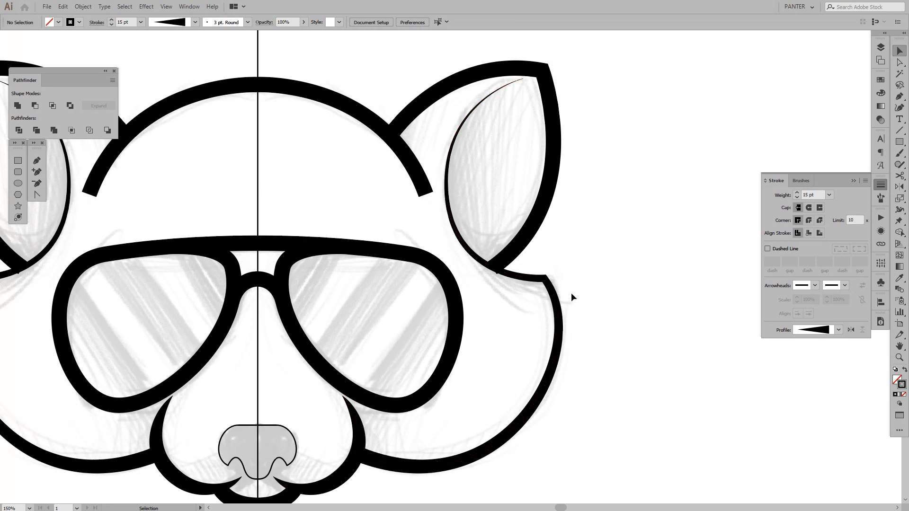
Reset the right inner-ear and cheek outline to the Uniform width profile
drag(571, 293, 535, 325)
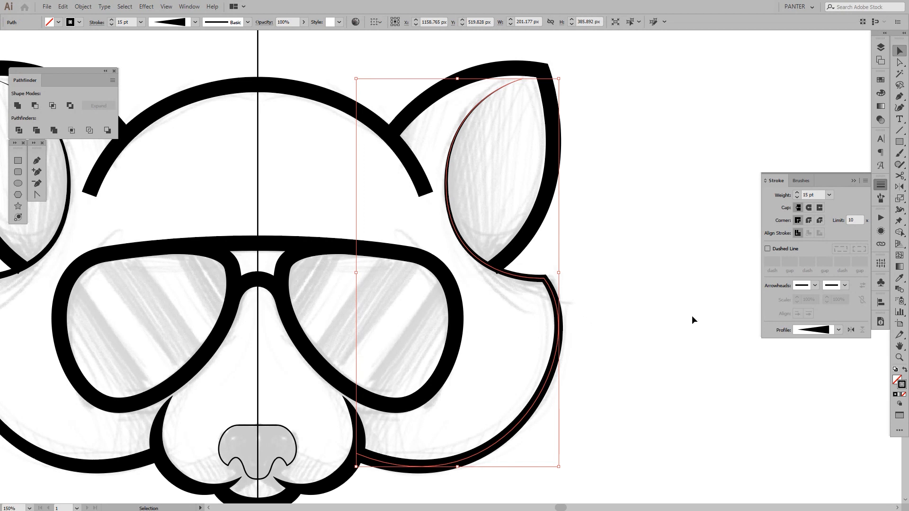
click(818, 330)
click(814, 349)
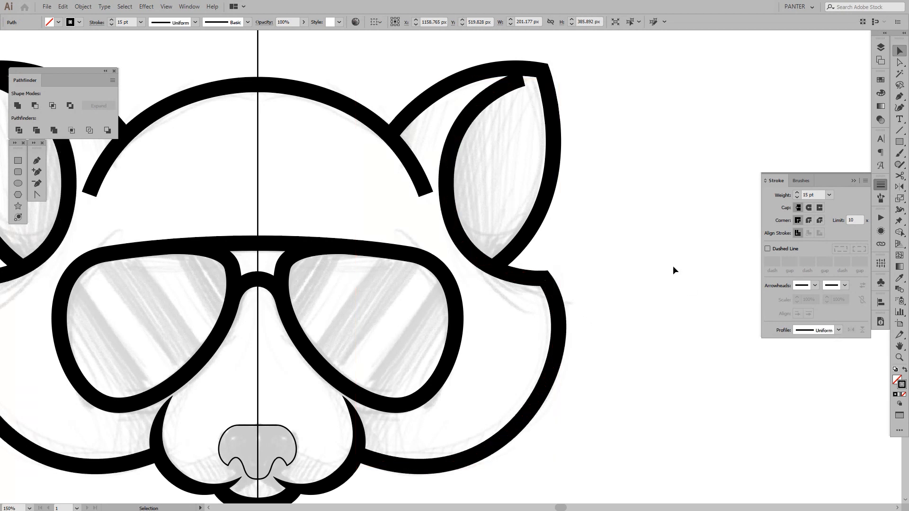
click(673, 266)
Narrow the inner-ear outline's stroke to nothing at its ear-tip end with the Width tool
scroll(473, 100, up, 1)
drag(505, 176, 479, 232)
click(447, 171)
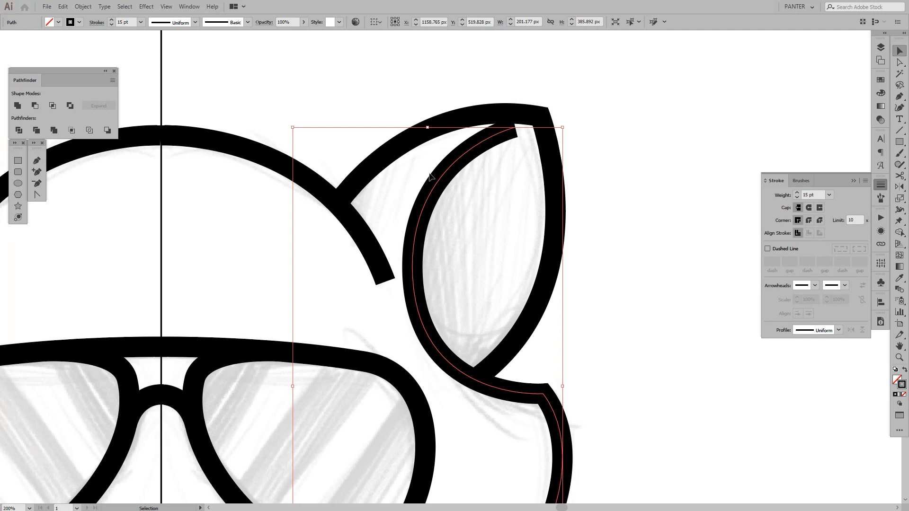
key(shift+w)
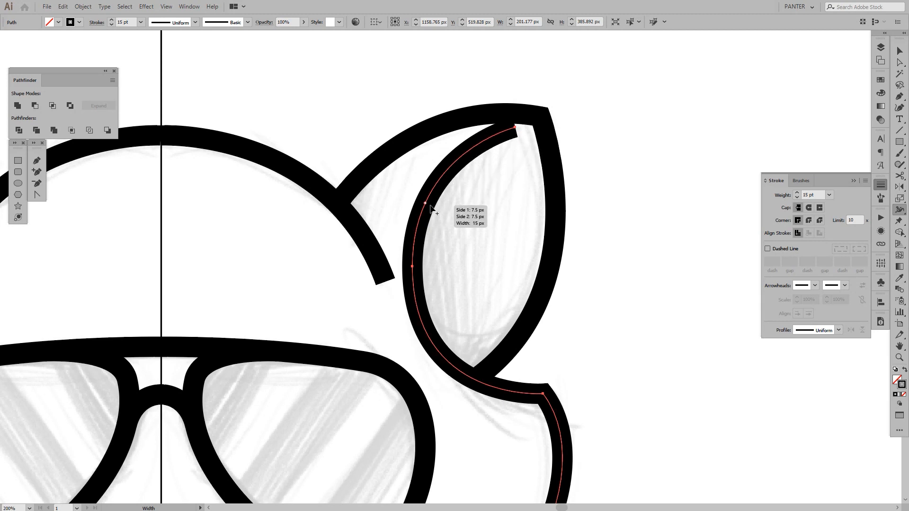
click(854, 181)
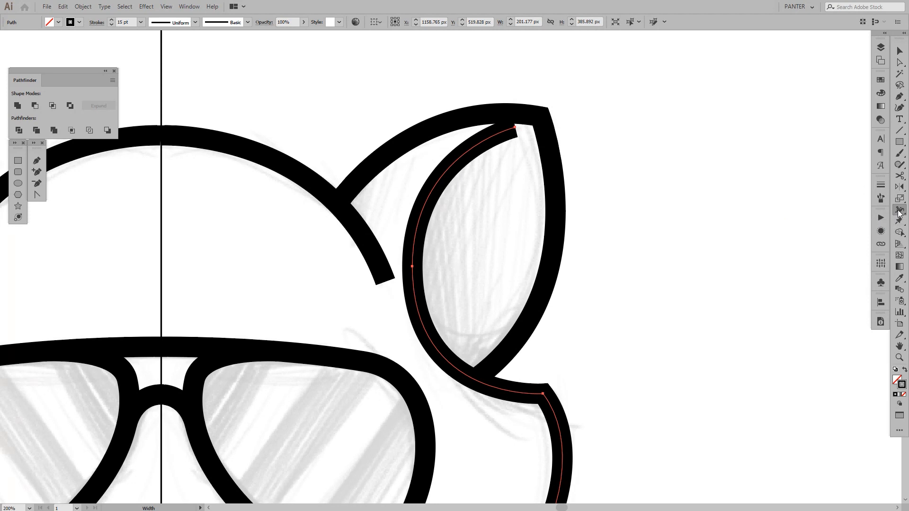
right_click(900, 212)
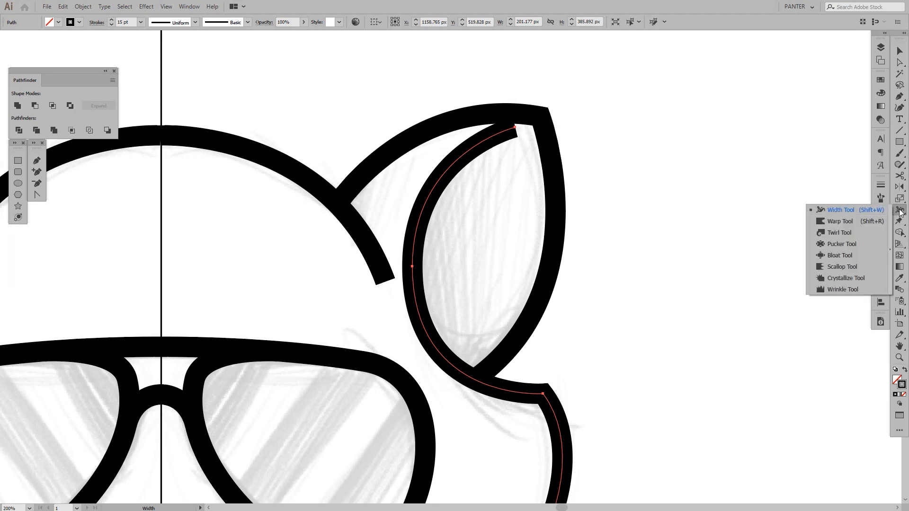
click(899, 212)
scroll(492, 155, up, 2)
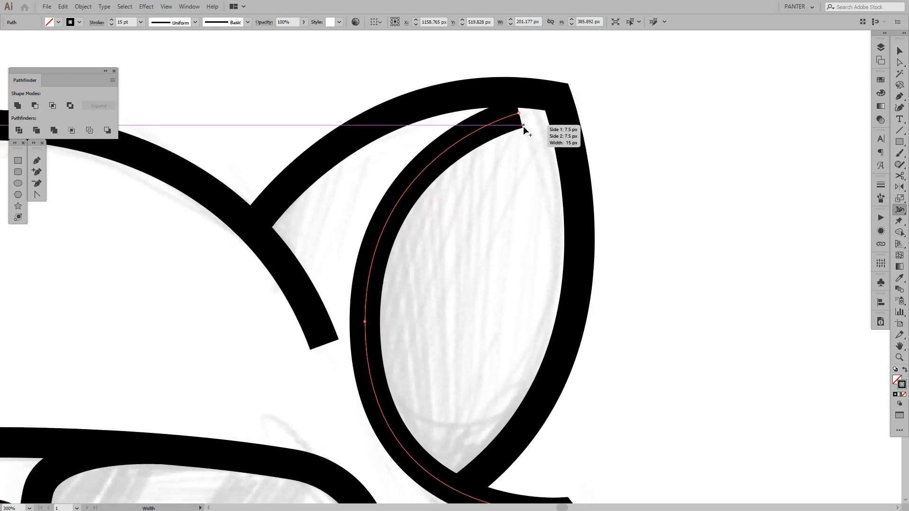
drag(522, 127, 519, 113)
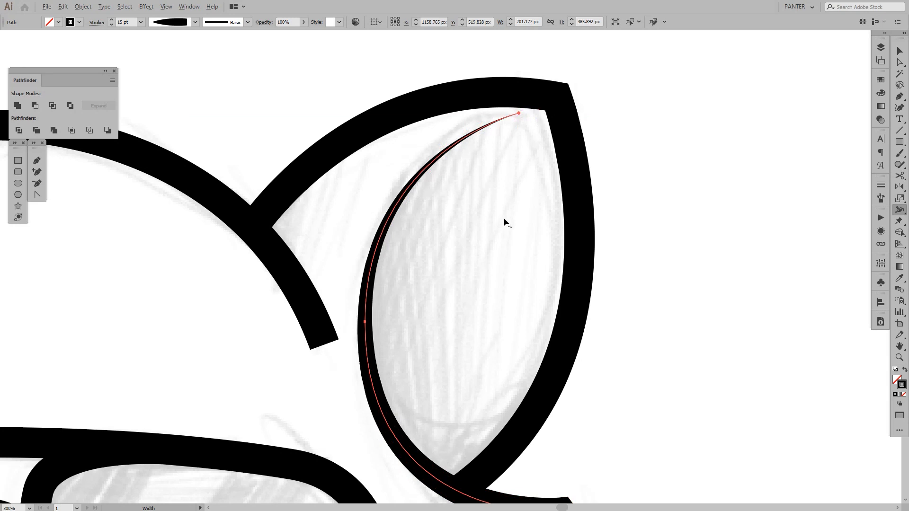
Thicken the stroke at the middle of the right inner-ear curve with the Width tool and deselect the outline
scroll(504, 217, down, 2)
mouse_move(520, 236)
mouse_down()
mouse_move(517, 143)
mouse_move(518, 154)
mouse_up()
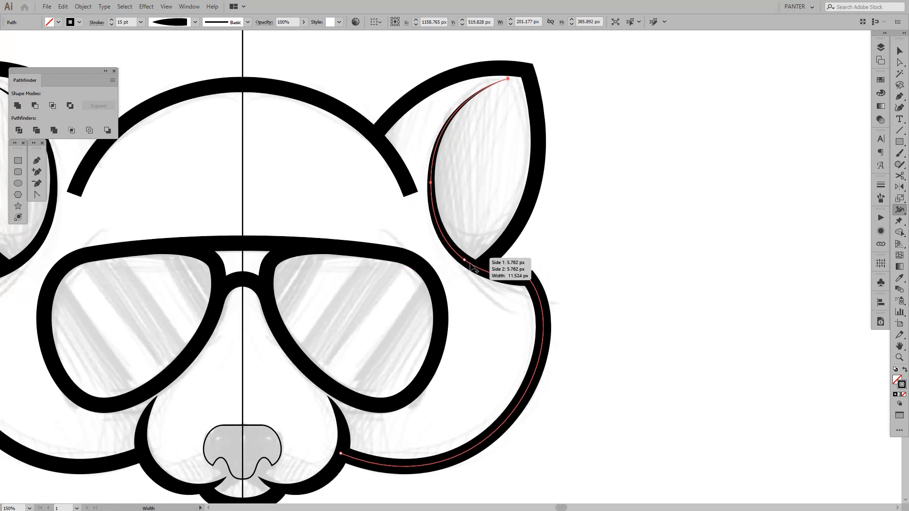
scroll(513, 242, up, 1)
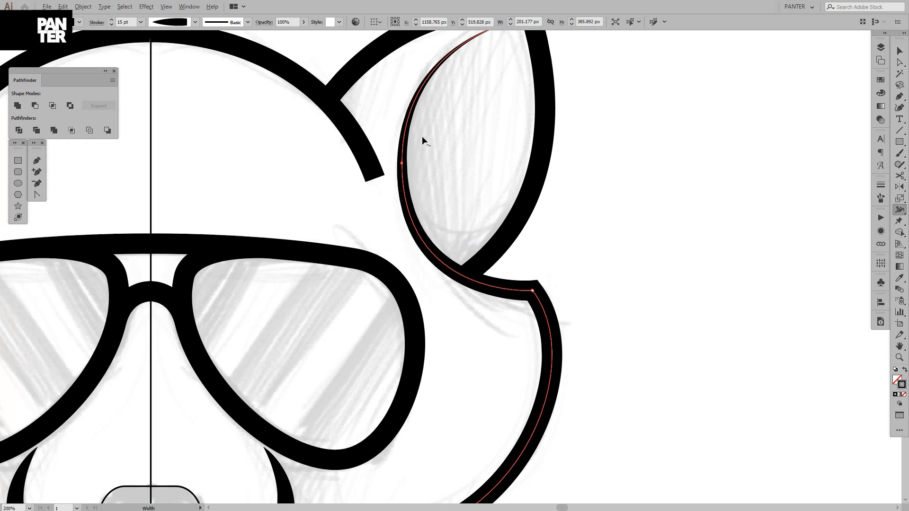
scroll(421, 135, up, 1)
drag(463, 140, 436, 166)
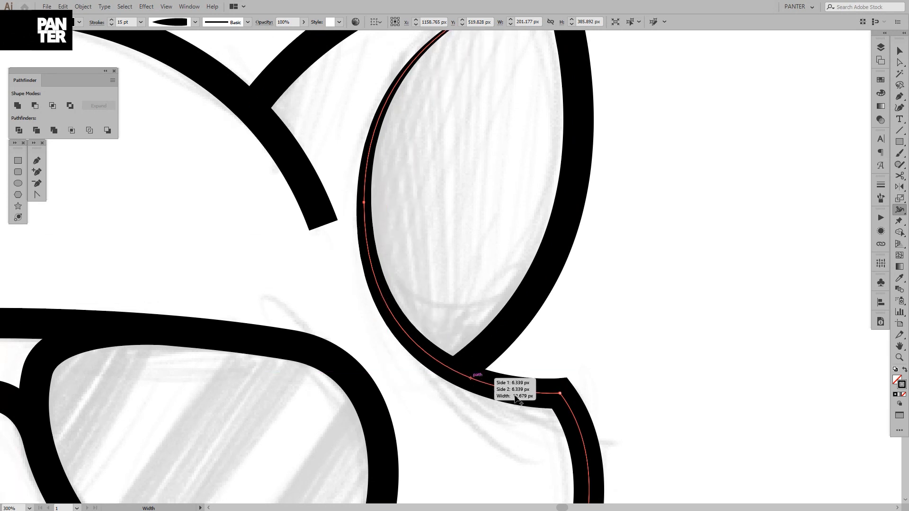
drag(434, 218, 418, 268)
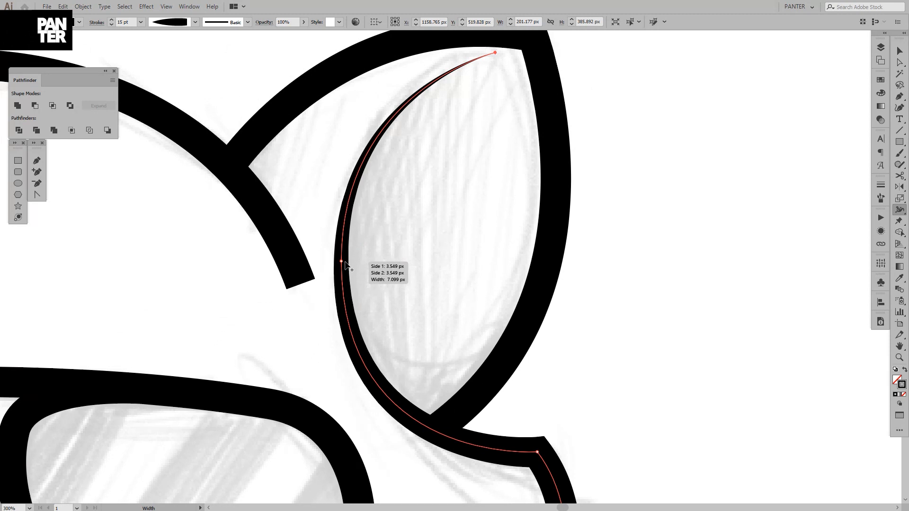
mouse_move(346, 265)
mouse_down()
mouse_move(426, 260)
mouse_move(385, 263)
mouse_move(399, 275)
mouse_move(444, 267)
mouse_move(351, 261)
mouse_up()
key(v)
click(390, 221)
scroll(390, 220, down, 2)
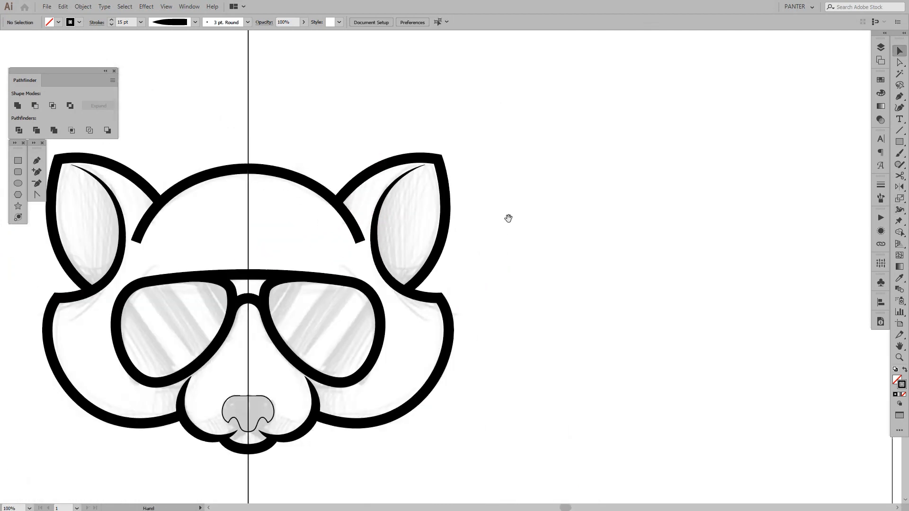
Shorten the right inner-ear outline by adding an anchor point partway up the curve and deleting its ear-tip end point
drag(508, 219, 542, 213)
scroll(434, 155, up, 2)
key(a)
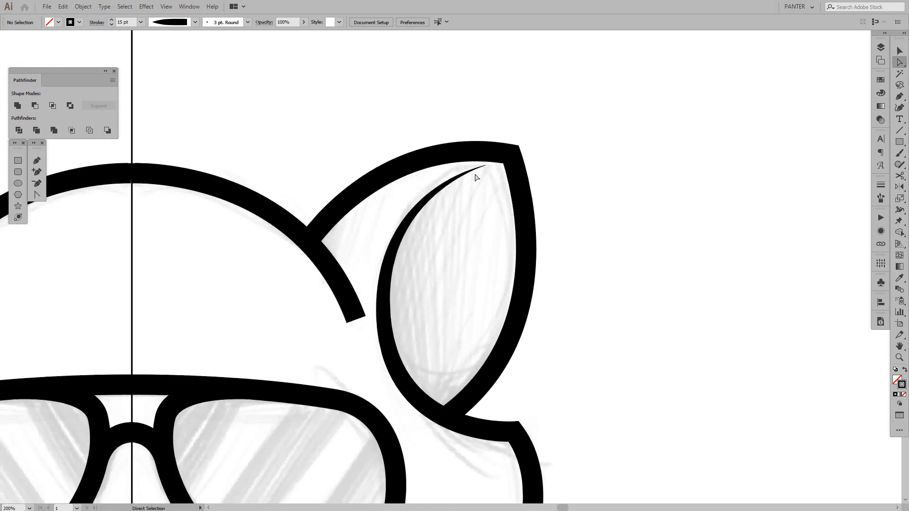
click(476, 175)
drag(459, 214, 466, 212)
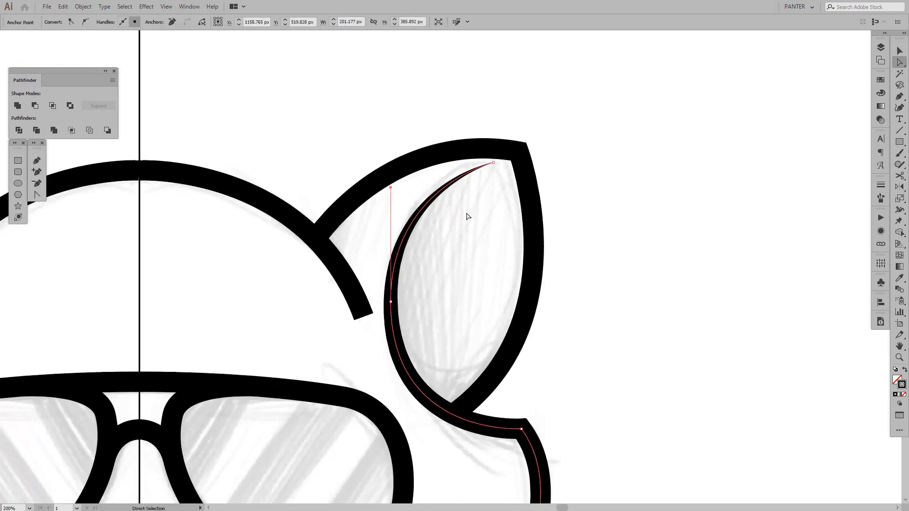
key(p)
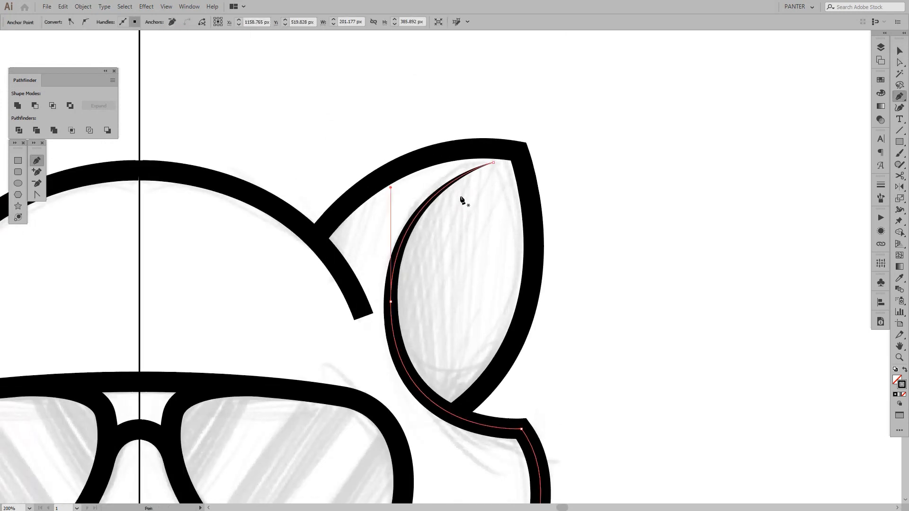
click(436, 195)
key(a)
click(494, 165)
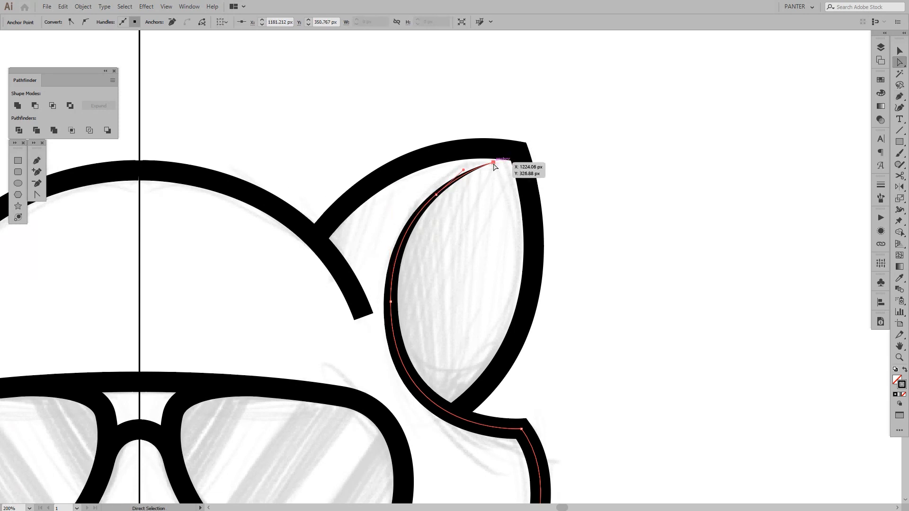
key(Delete)
click(456, 243)
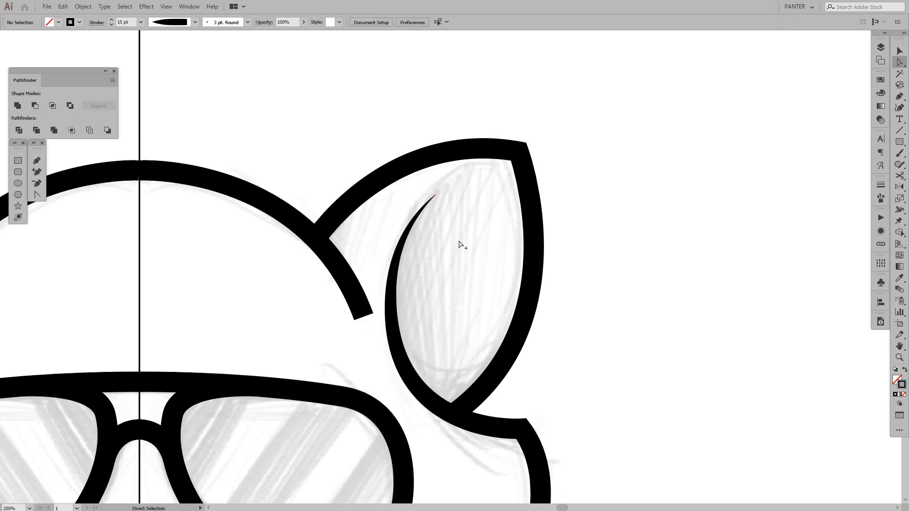
Apply Width Profile 4 to the right half of the head outline so the stroke tapers toward its lower end
scroll(459, 240, down, 3)
drag(509, 238, 550, 227)
scroll(551, 225, up, 2)
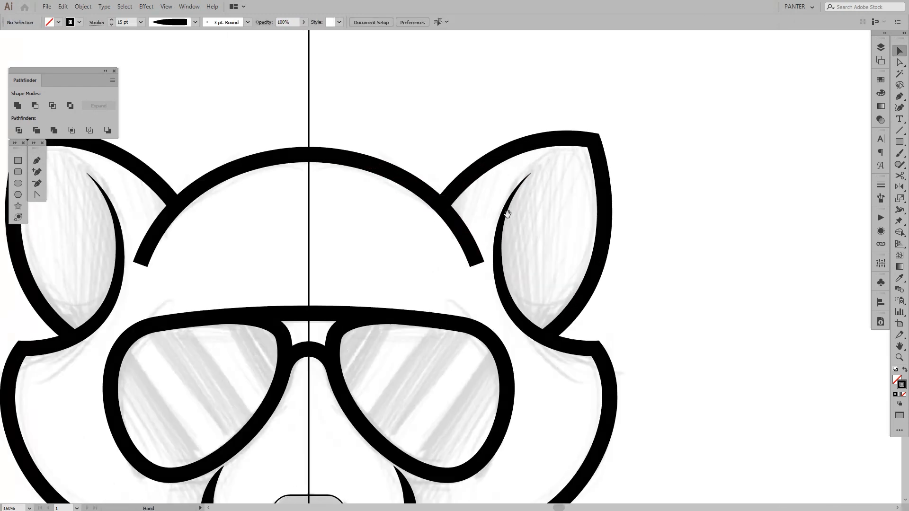
scroll(553, 223, down, 1)
scroll(520, 218, up, 1)
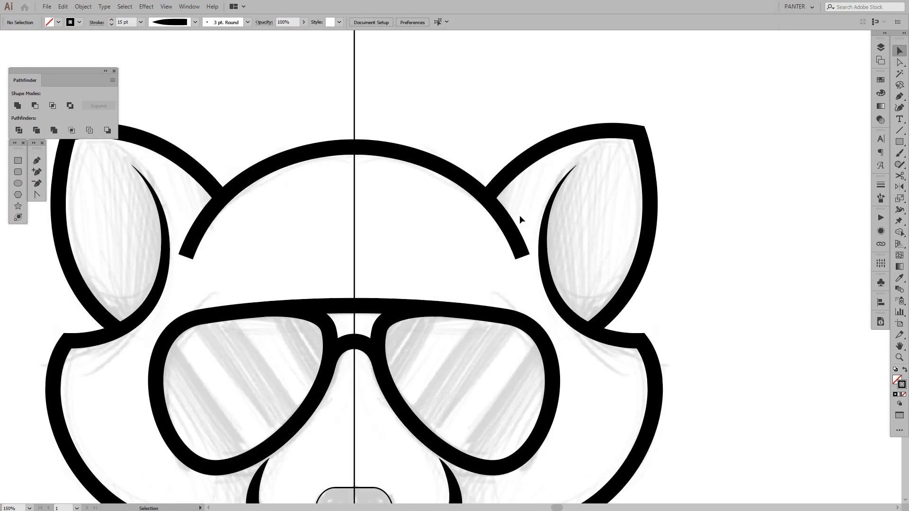
click(506, 258)
drag(507, 259, 483, 261)
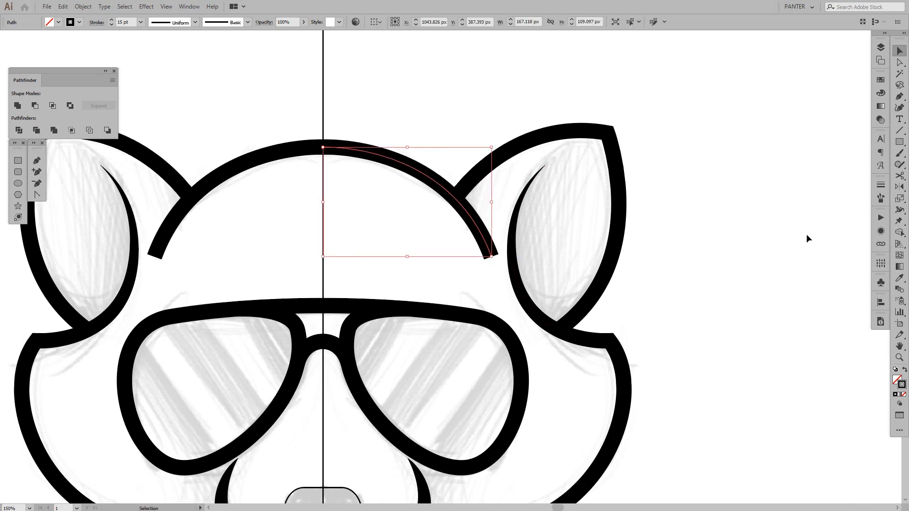
click(881, 185)
click(813, 331)
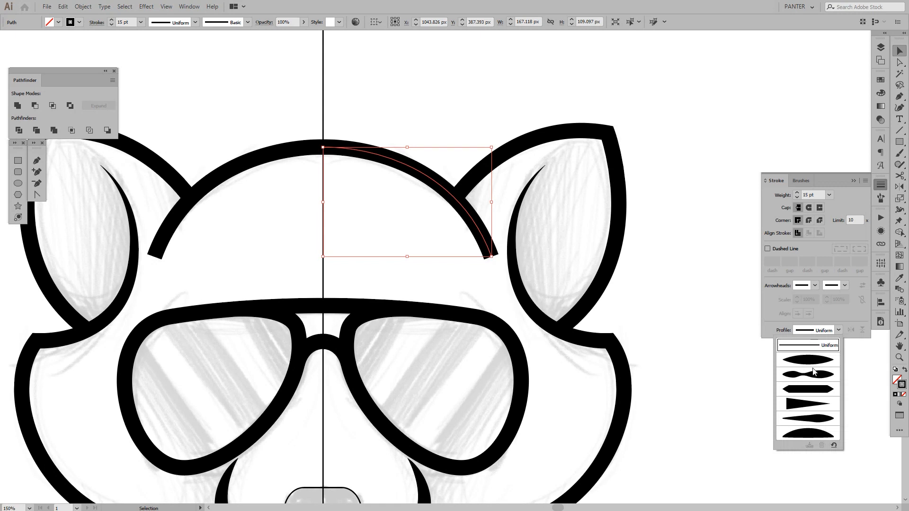
click(813, 403)
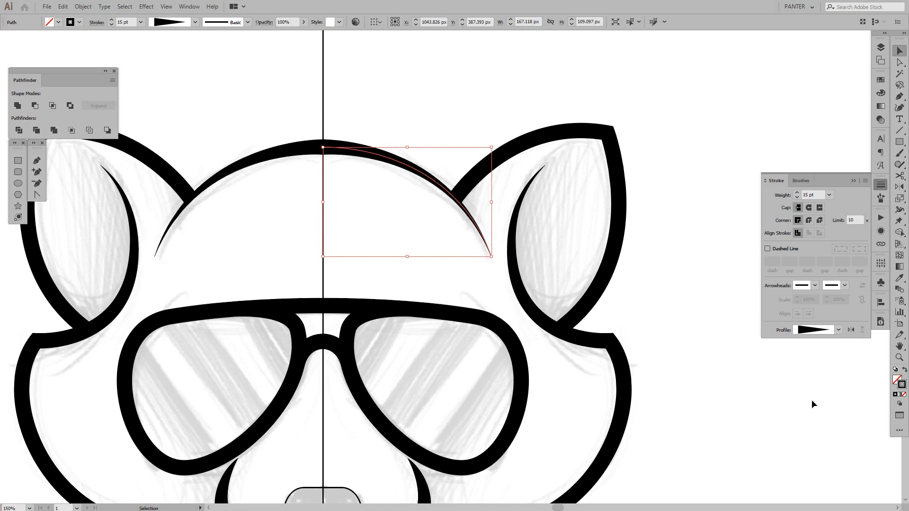
click(635, 306)
scroll(610, 271, down, 3)
drag(654, 281, 584, 265)
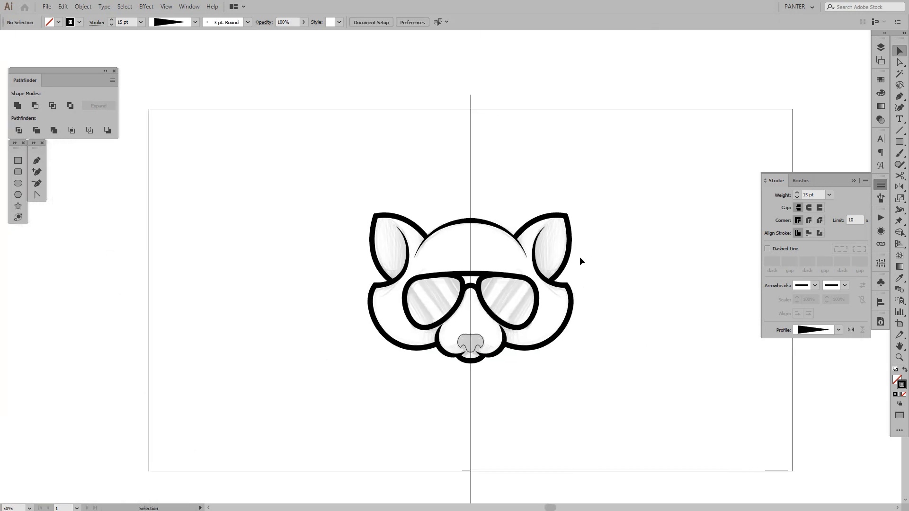
scroll(479, 214, up, 2)
drag(501, 197, 470, 161)
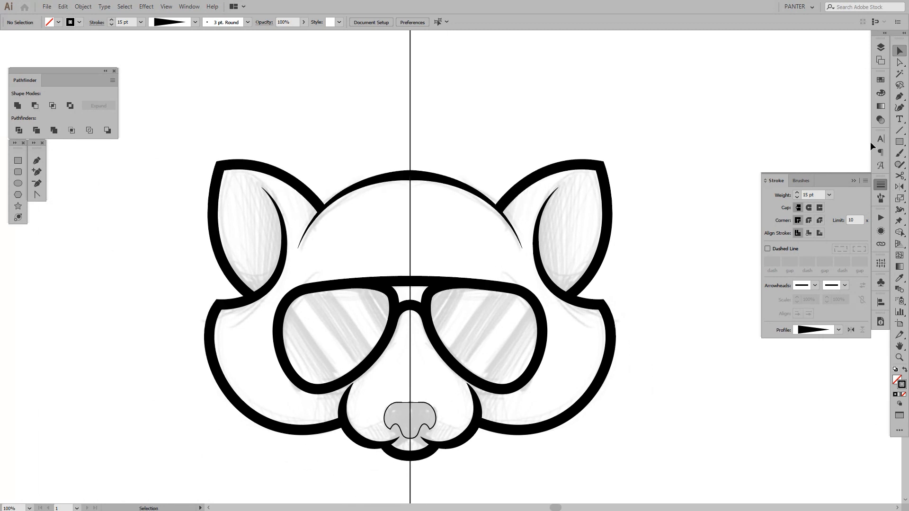
Nudge the top end of the head outline slightly upward at the mirror axis with Direct Selection
click(853, 180)
scroll(441, 201, up, 2)
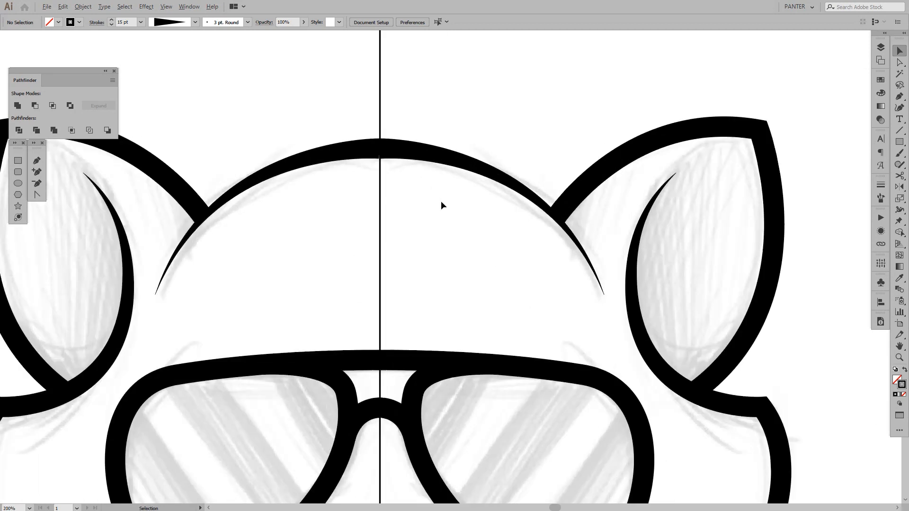
drag(428, 182, 420, 195)
scroll(420, 195, up, 3)
key(a)
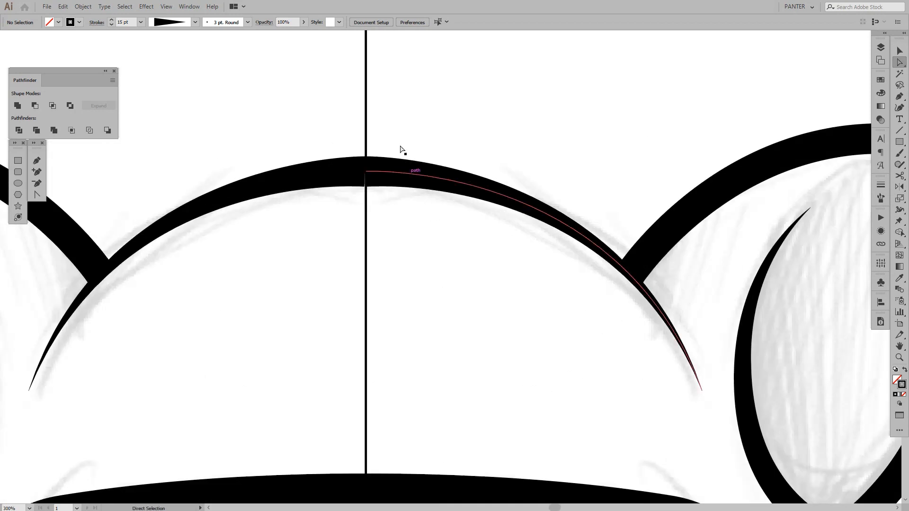
drag(386, 129, 445, 226)
scroll(389, 175, up, 2)
drag(347, 170, 346, 160)
click(420, 114)
scroll(428, 112, down, 3)
key(v)
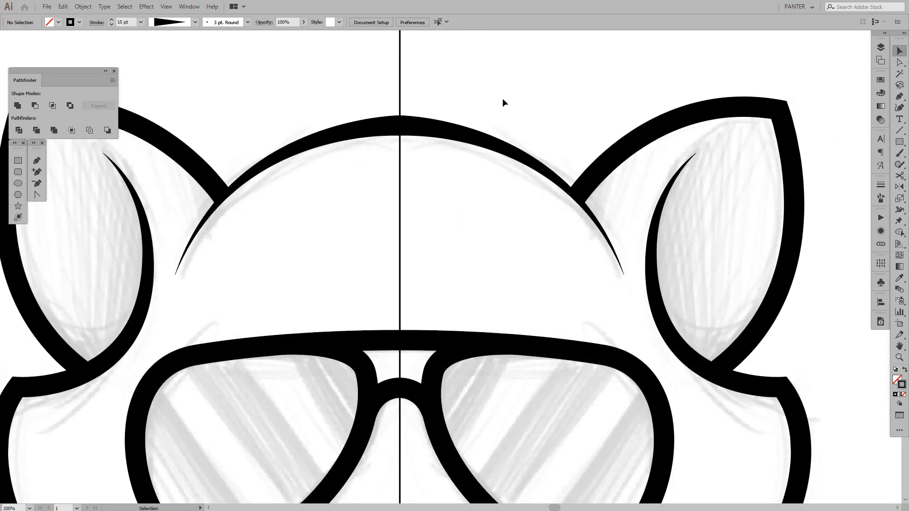
Swap the fill and stroke of the right nose half so the nose becomes solid black without a stroke
drag(502, 98, 487, 181)
scroll(459, 177, down, 3)
key(ctrl+plus)
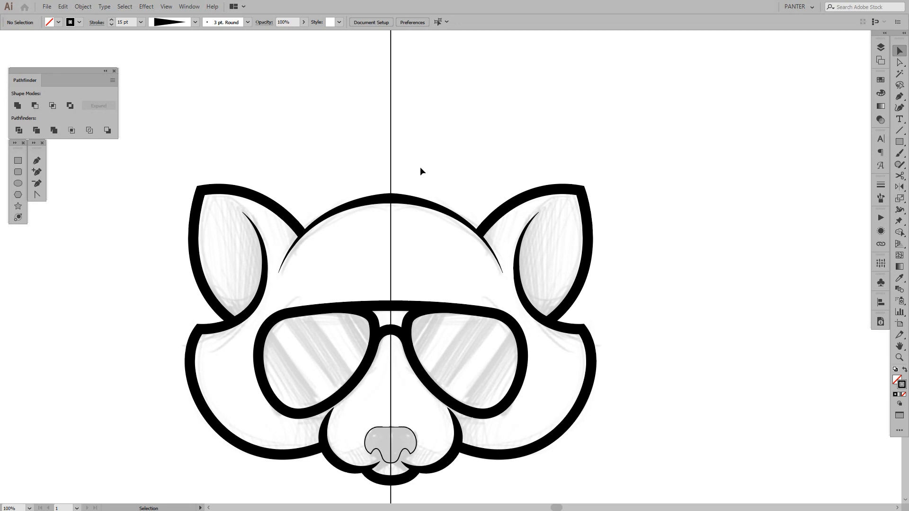
drag(447, 283, 470, 247)
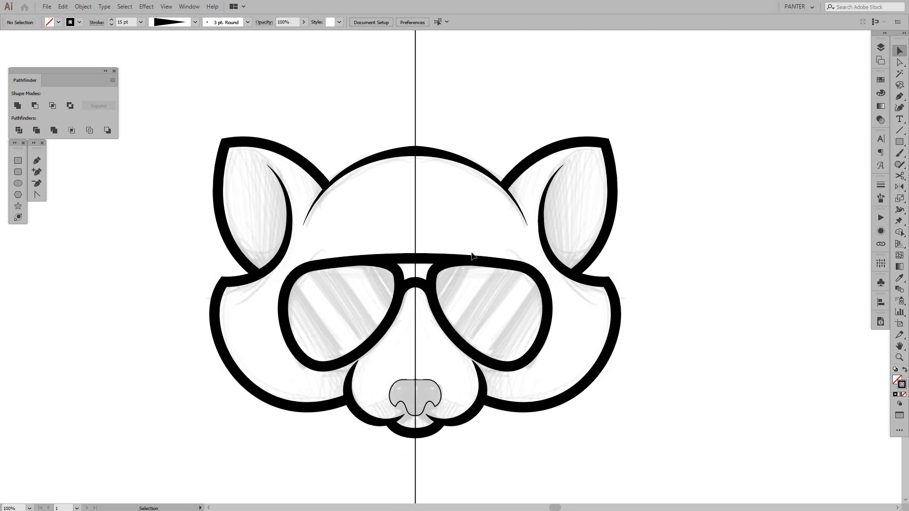
scroll(417, 409, up, 2)
click(453, 379)
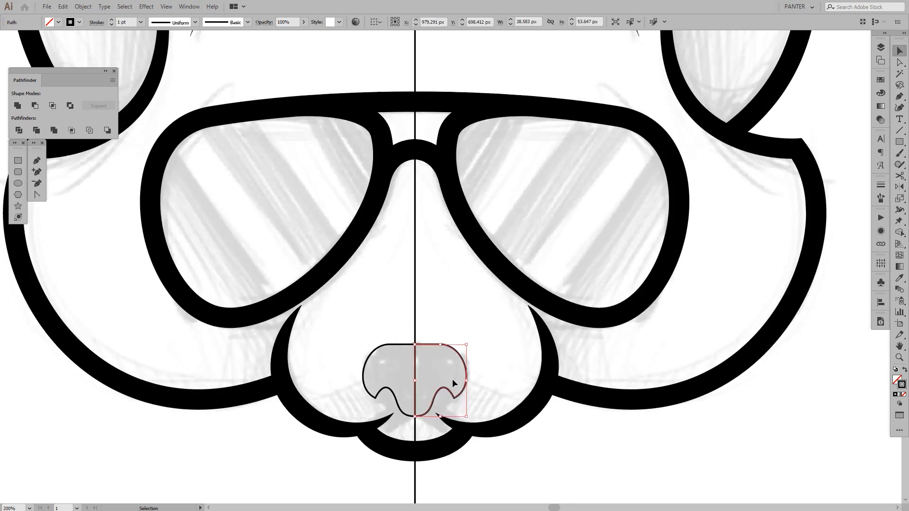
drag(467, 375, 499, 343)
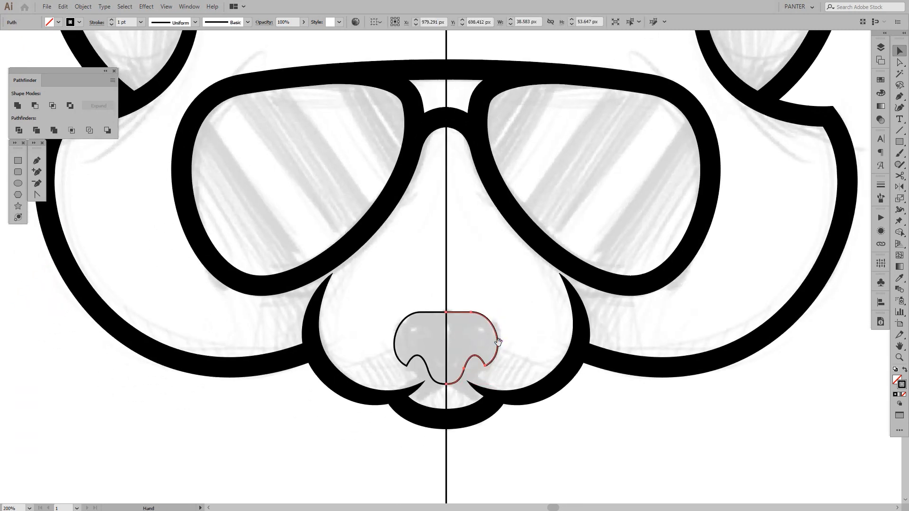
key(shift+x)
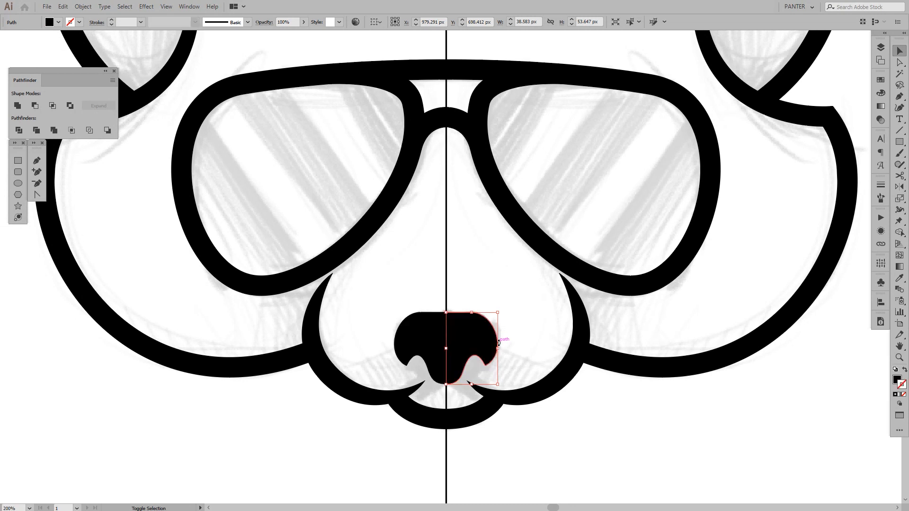
click(524, 320)
Hide the sketch layer, Layer 3, so only the vector artwork and the centre line show
drag(530, 311, 561, 355)
scroll(497, 325, down, 2)
click(883, 50)
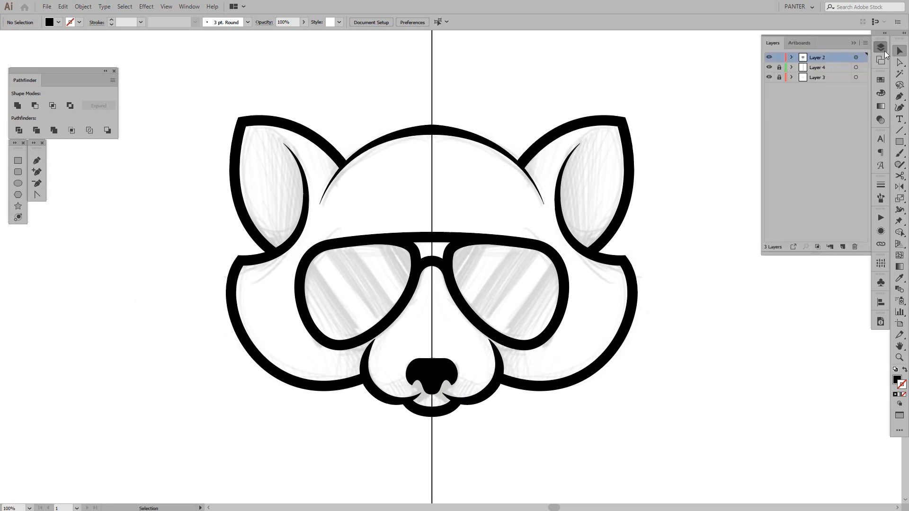
click(770, 78)
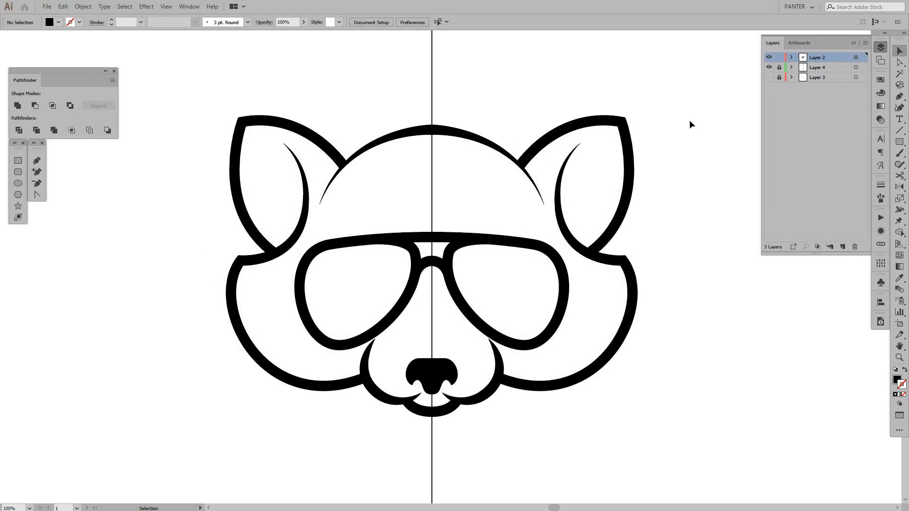
Hide Layer 4 with the centre line so only the raccoon artwork remains visible
scroll(674, 148, down, 2)
drag(605, 191, 605, 194)
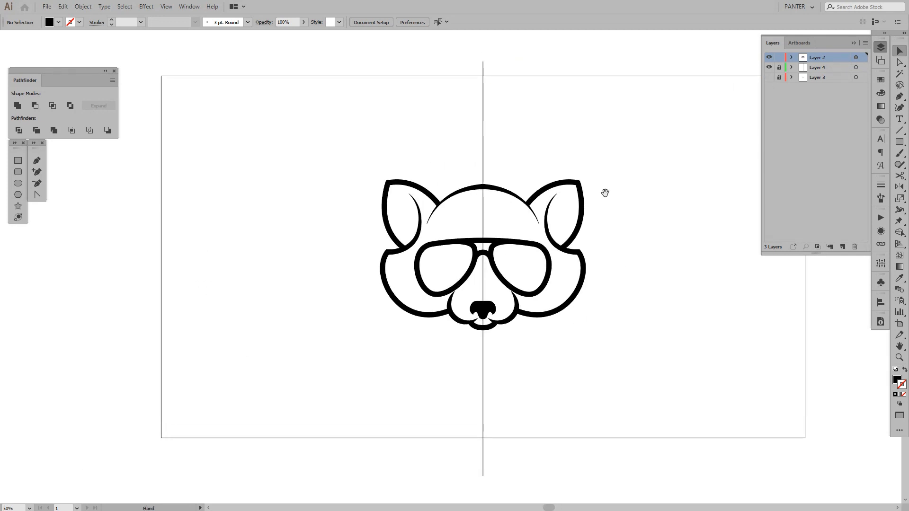
click(769, 67)
drag(611, 159, 582, 175)
scroll(588, 181, down, 1)
scroll(572, 206, up, 2)
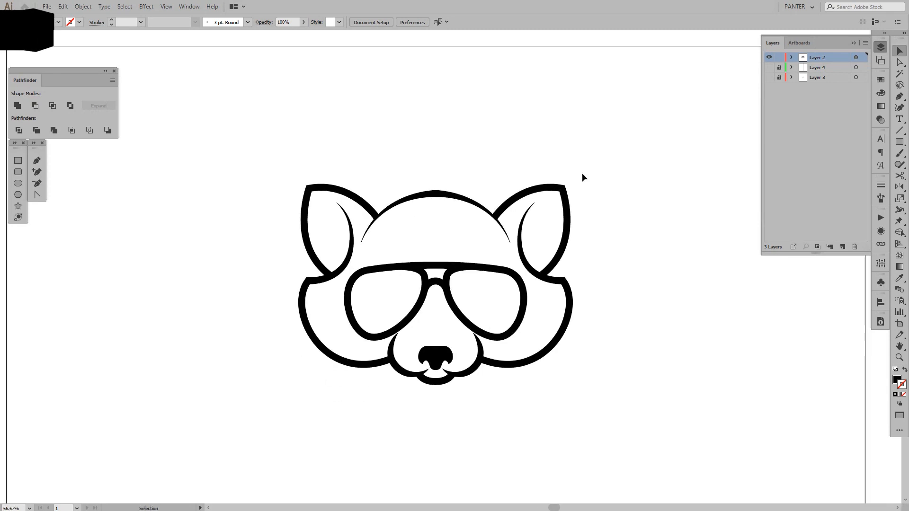
Set the stroke weight of the right ear, top head and cheek outlines together to 23 pt
click(555, 218)
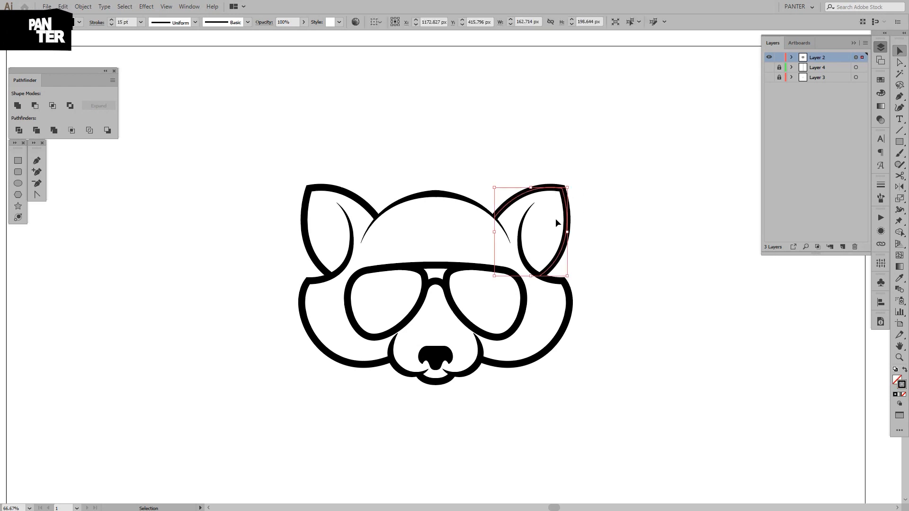
shift+click(477, 212)
shift+click(569, 324)
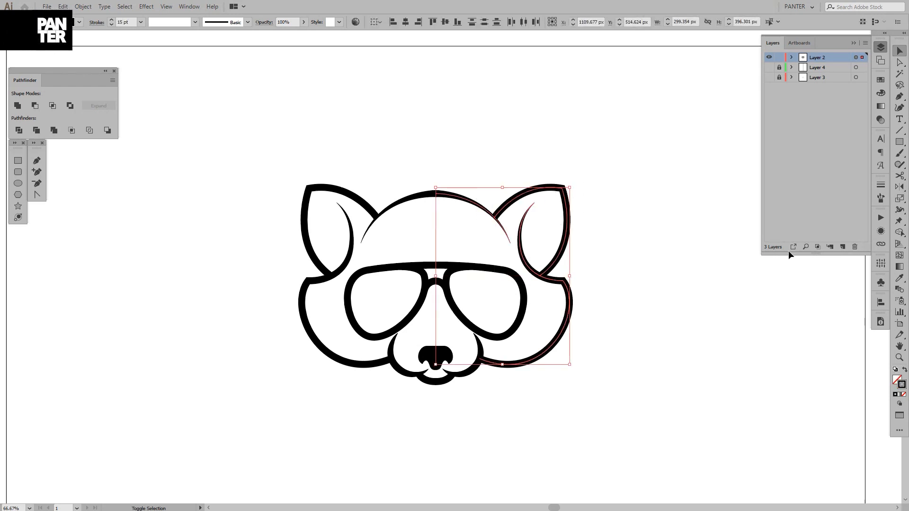
scroll(130, 21, up, 6)
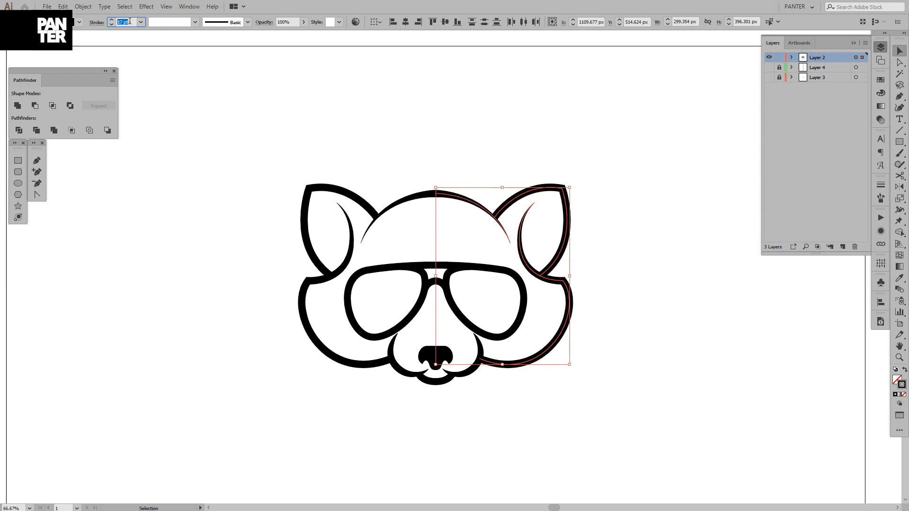
scroll(129, 21, up, 2)
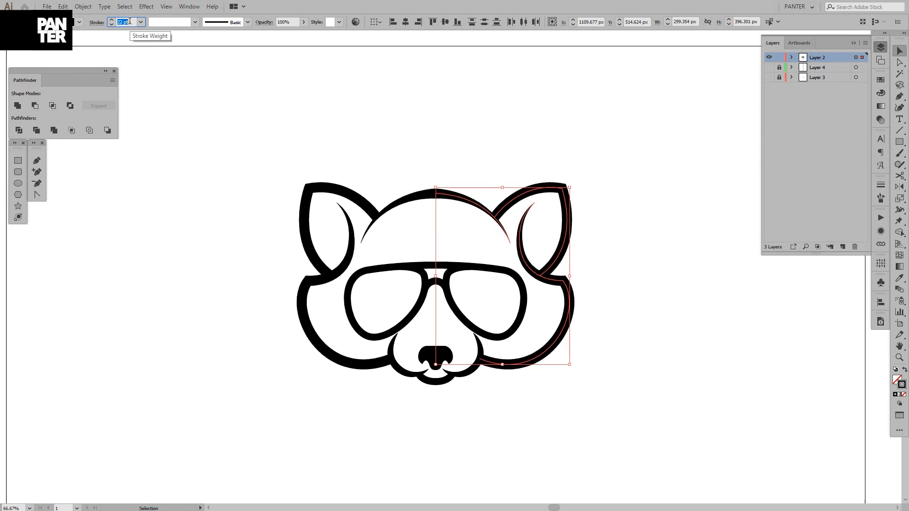
click(370, 104)
scroll(464, 126, down, 2)
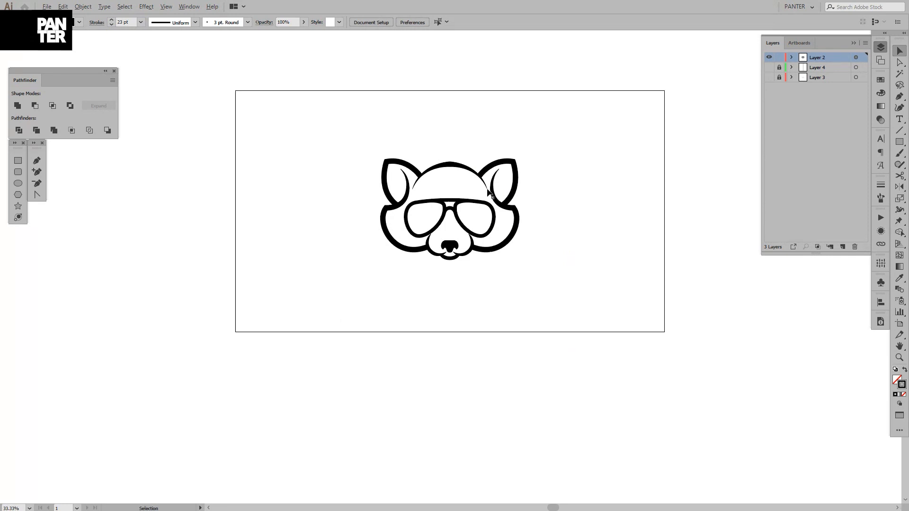
Set the stroke weight of the tapered right muzzle outline to 20 pt
scroll(488, 259, up, 4)
click(459, 261)
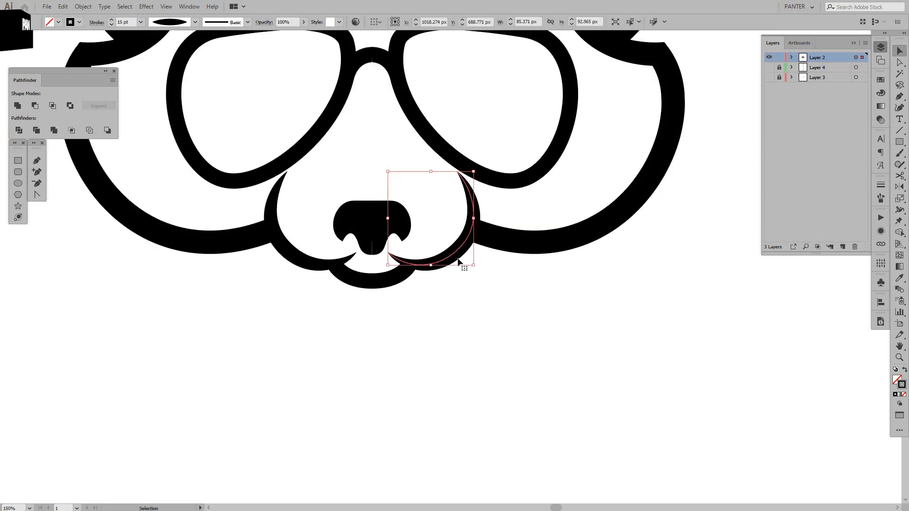
click(127, 22)
scroll(128, 22, up, 4)
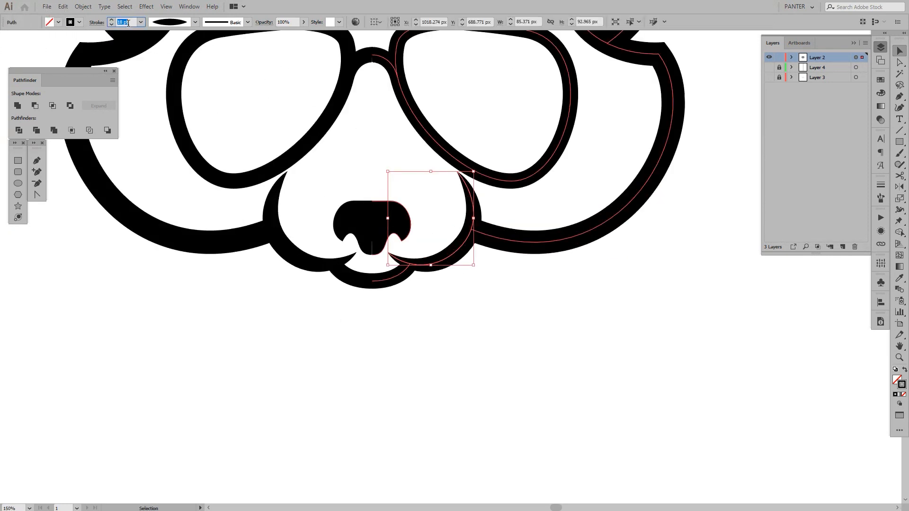
scroll(128, 23, up, 1)
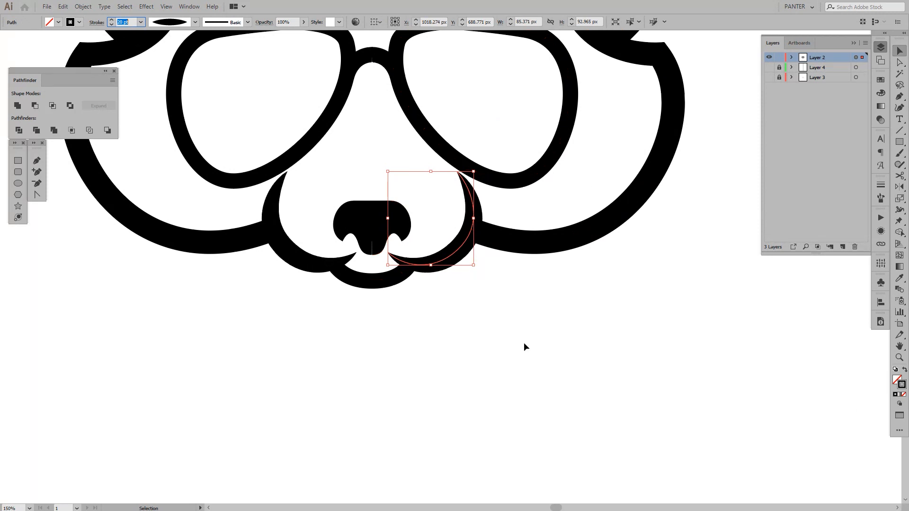
click(524, 343)
scroll(524, 312, down, 3)
drag(566, 311, 538, 318)
Increase the right muzzle outline's stroke weight to 23 pt to match the outer head outlines
scroll(503, 309, up, 3)
click(423, 277)
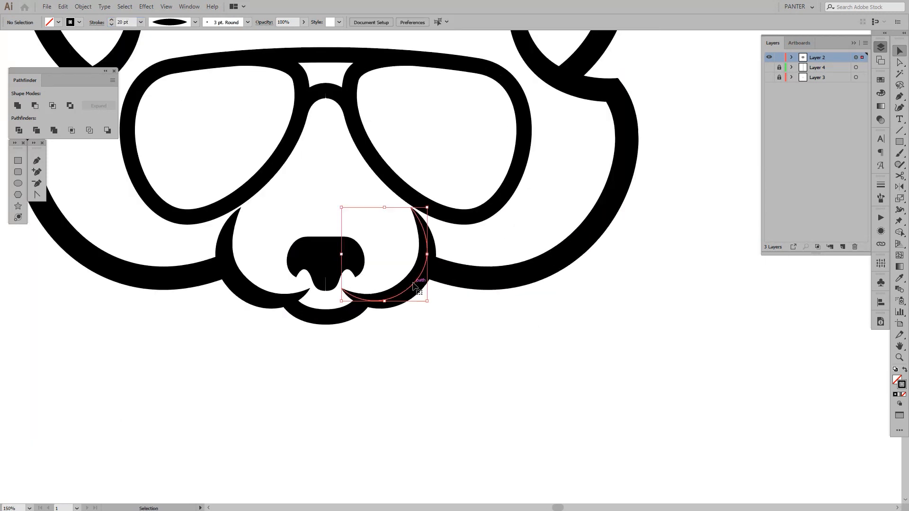
scroll(128, 22, up, 3)
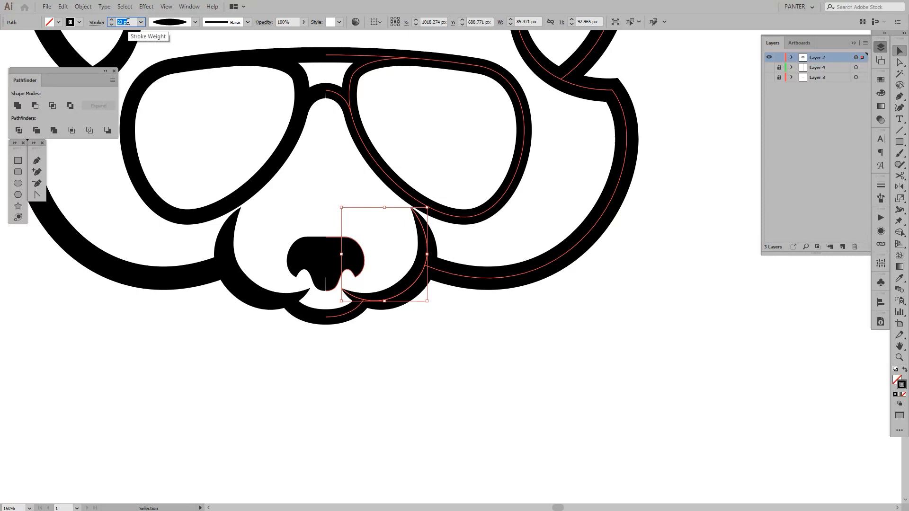
click(475, 343)
scroll(476, 341, down, 3)
Copy the muzzle outline's stroke weight onto the right half of the lower lip with the Eyedropper
scroll(478, 341, up, 2)
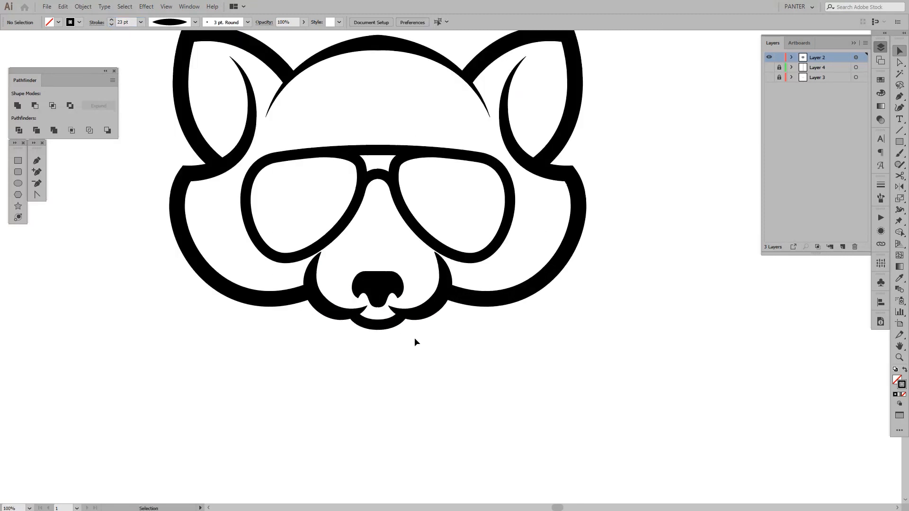
click(390, 324)
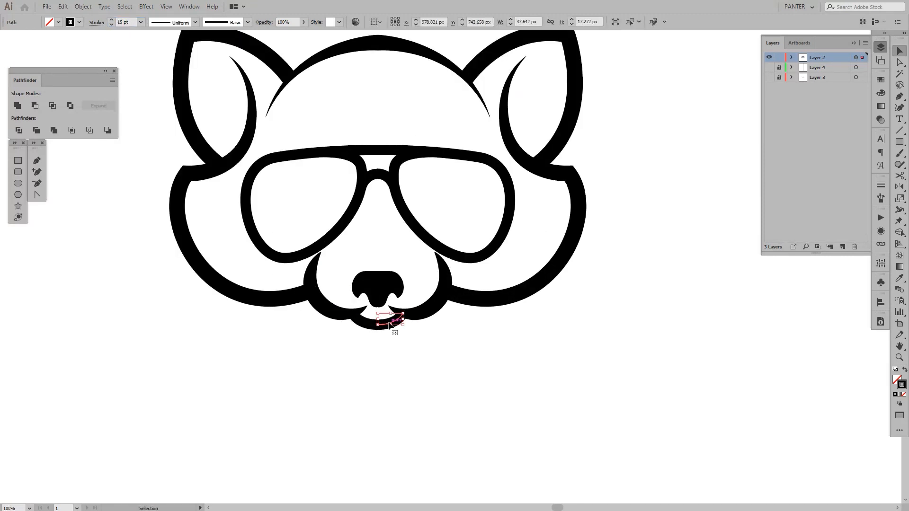
key(i)
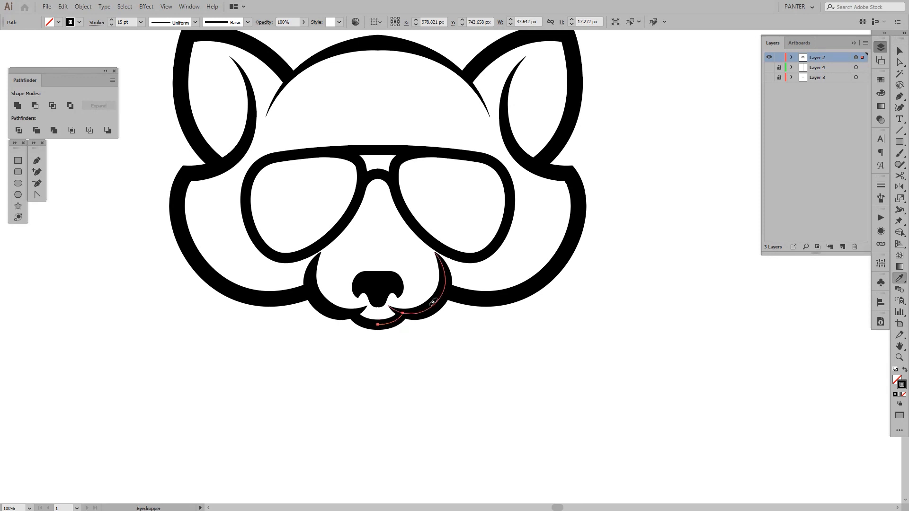
click(435, 306)
key(v)
click(481, 356)
scroll(482, 356, down, 3)
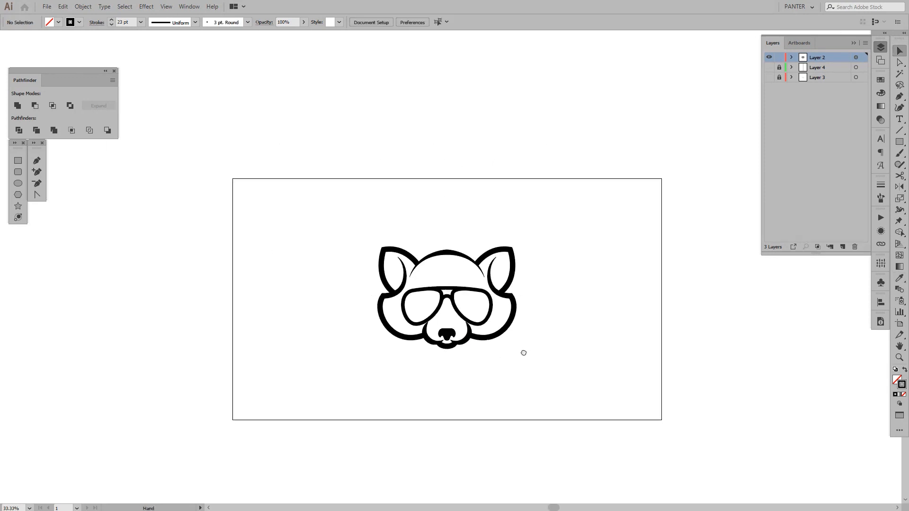
Try moving the inner end of the right muzzle curve closer to the mirror axis beneath the nose, and undo the move
scroll(516, 348, up, 1)
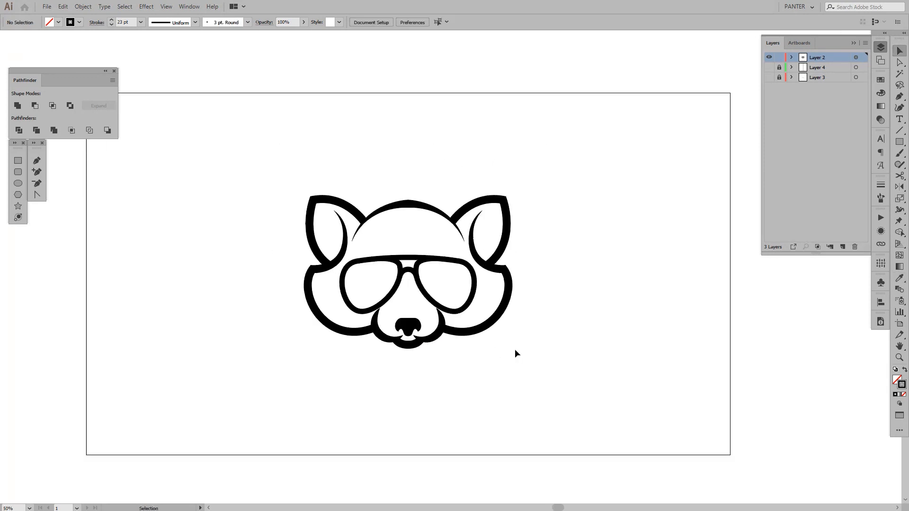
scroll(431, 339, up, 2)
key(a)
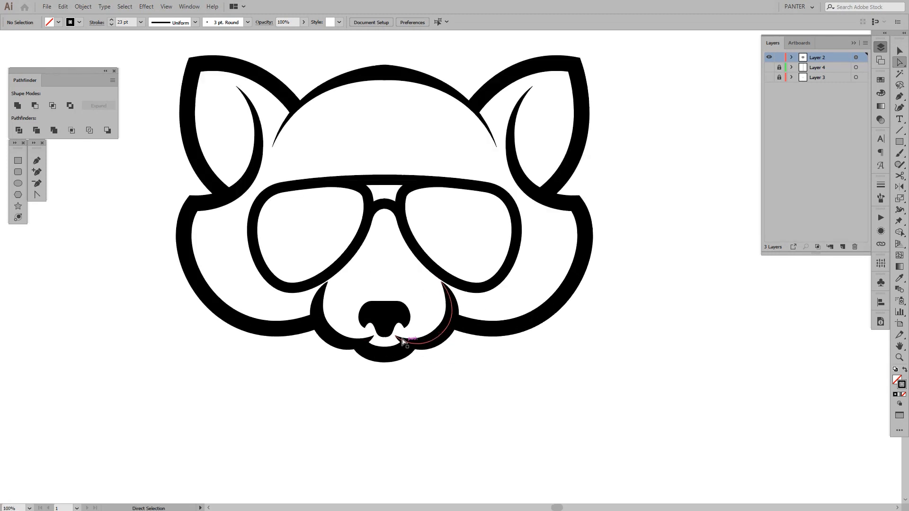
scroll(384, 341, up, 2)
click(421, 370)
scroll(422, 371, up, 3)
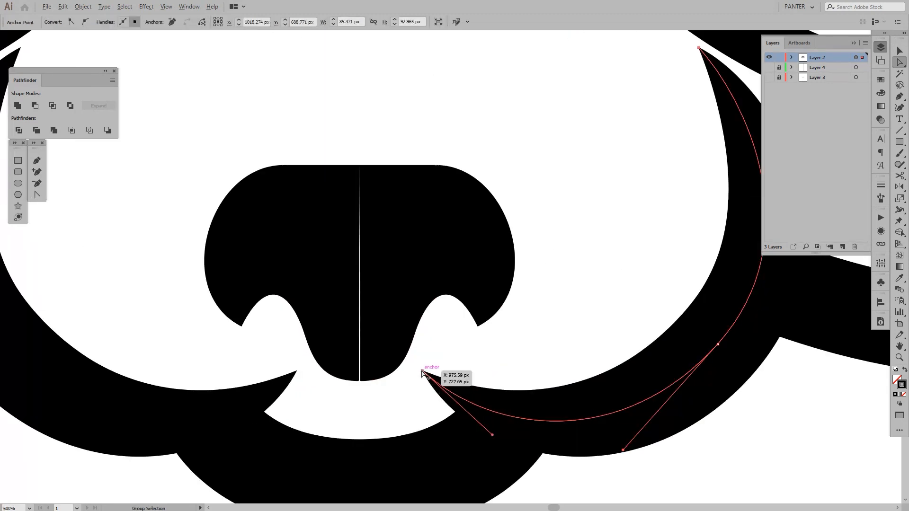
scroll(413, 371, up, 1)
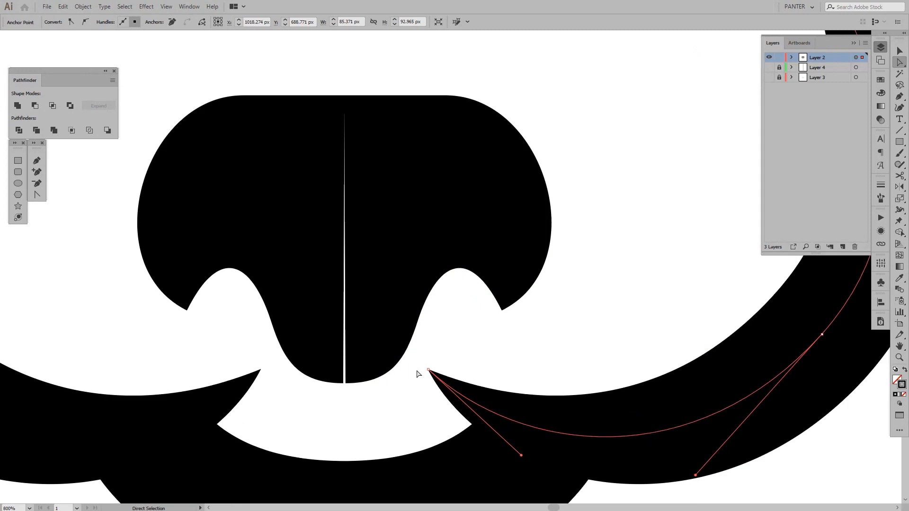
drag(430, 371, 377, 381)
click(464, 373)
scroll(464, 372, down, 4)
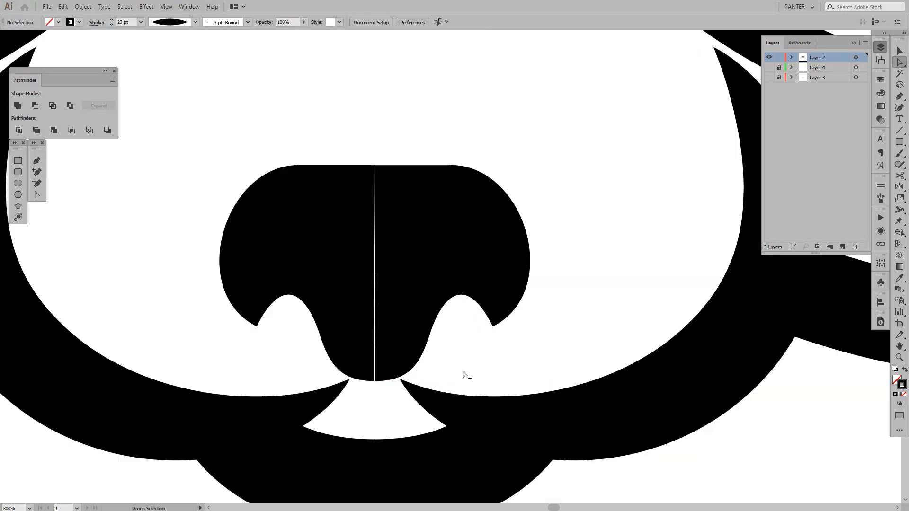
drag(537, 340, 519, 326)
scroll(519, 326, down, 3)
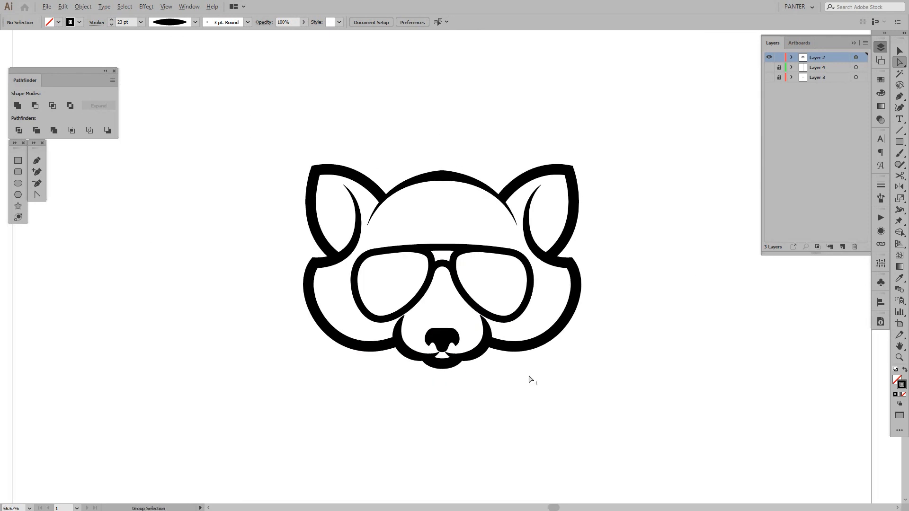
scroll(462, 366, up, 4)
key(ctrl+z)
Move the right muzzle curve's inner end outward and down so it merges into the corner of the lower lip outline
click(487, 369)
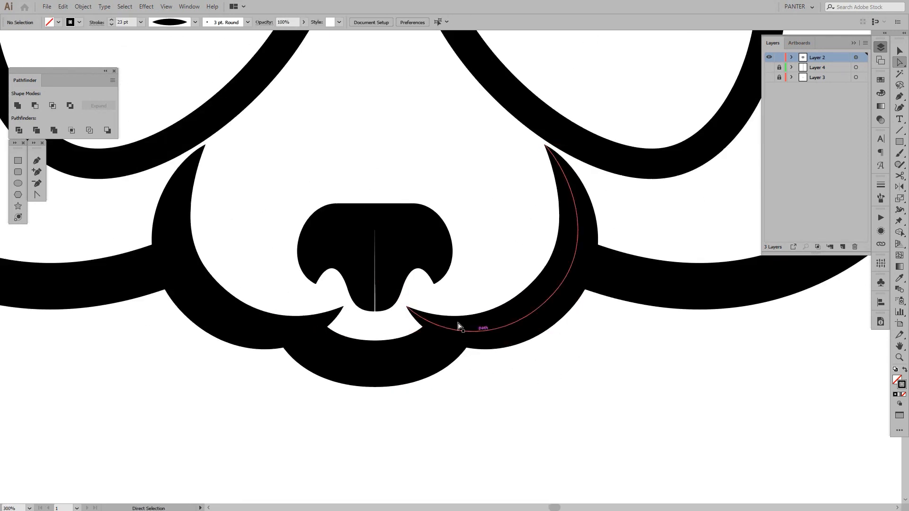
drag(412, 311, 432, 324)
click(513, 390)
scroll(573, 386, down, 6)
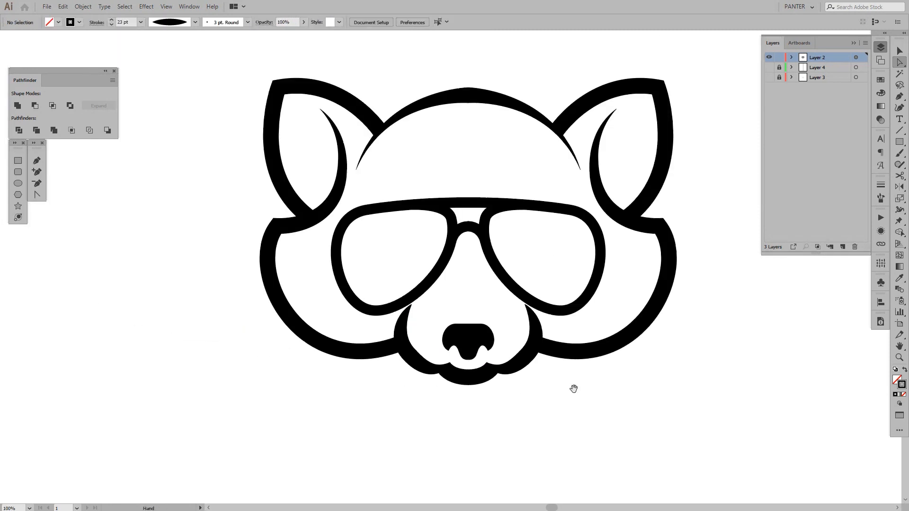
scroll(561, 388, down, 1)
scroll(570, 391, up, 4)
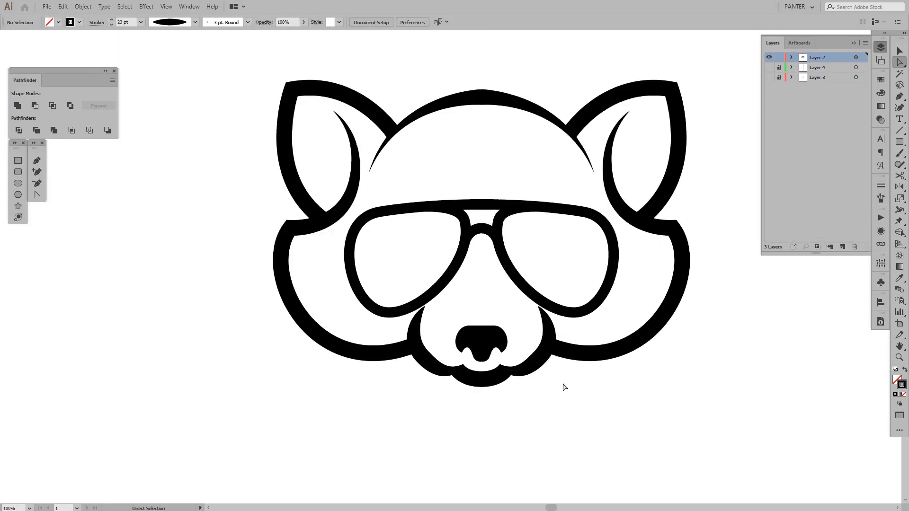
Shorten the lower direction handle of the right muzzle curve's middle anchor to reshape its bend toward the mouth corner
scroll(534, 380, up, 2)
click(516, 358)
scroll(517, 358, up, 1)
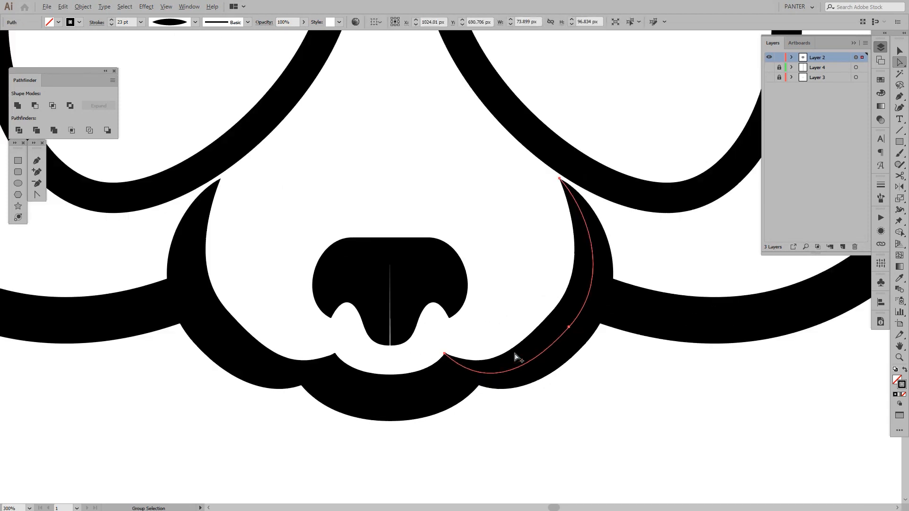
click(446, 356)
scroll(521, 368, up, 1)
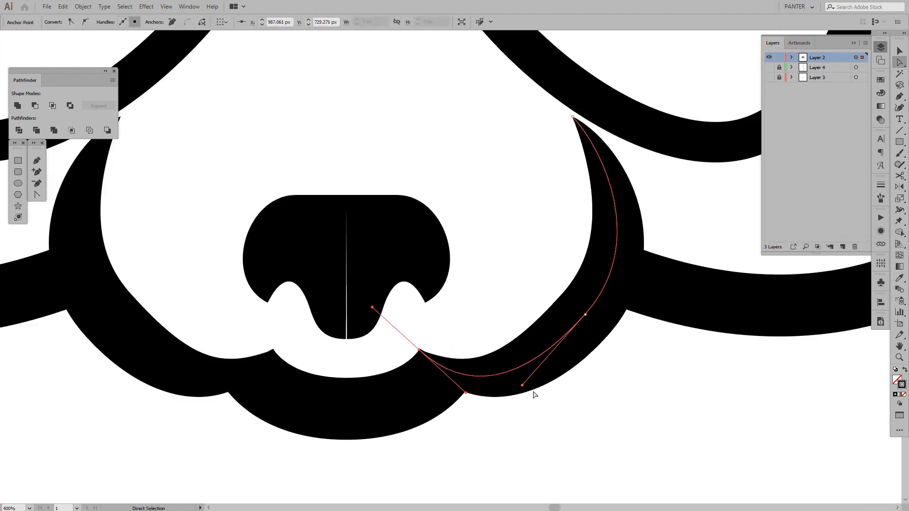
drag(521, 385, 540, 365)
click(590, 402)
scroll(592, 401, down, 4)
drag(630, 399, 552, 381)
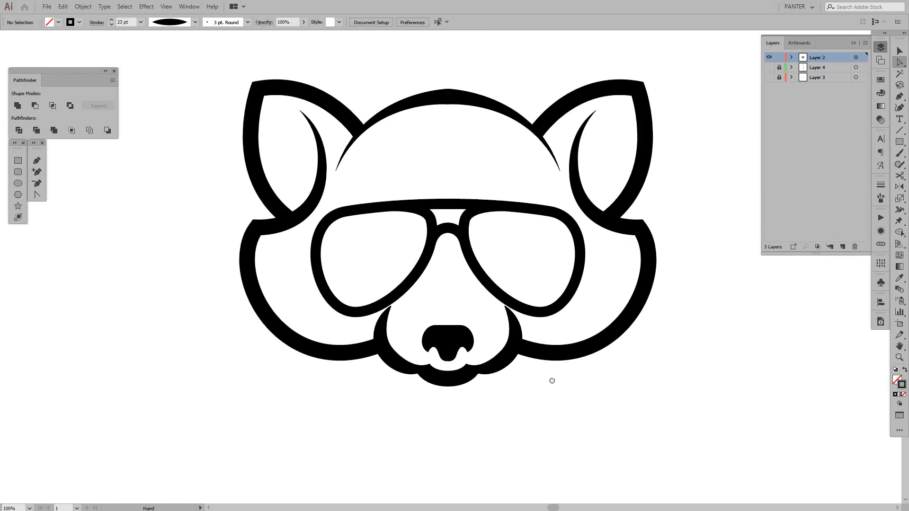
Shift the bottom end of the right nose half onto the mirror axis to close the gap between the halves
scroll(521, 369, up, 6)
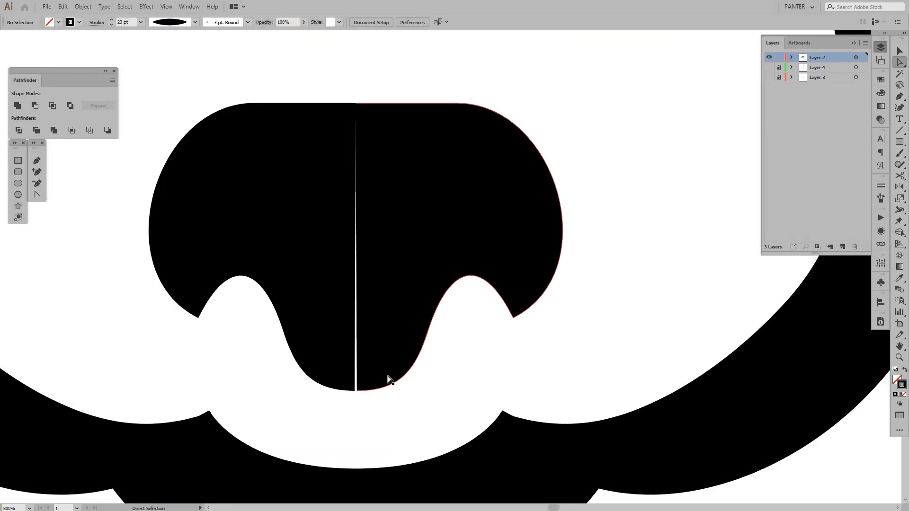
scroll(356, 389, up, 2)
drag(356, 390, 355, 397)
click(403, 414)
scroll(405, 413, down, 5)
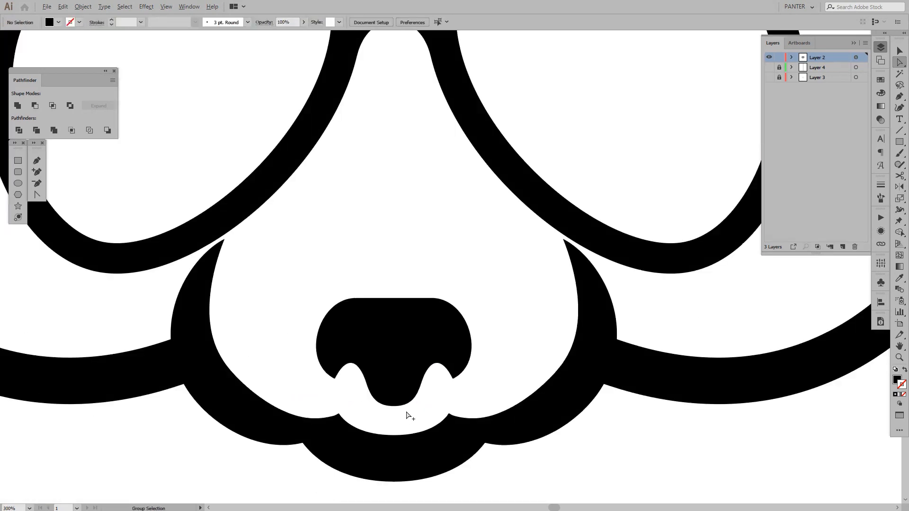
Stretch the right nose half outward horizontally to a width of about 48.5 px, keeping its height
drag(455, 413, 441, 403)
key(v)
click(429, 340)
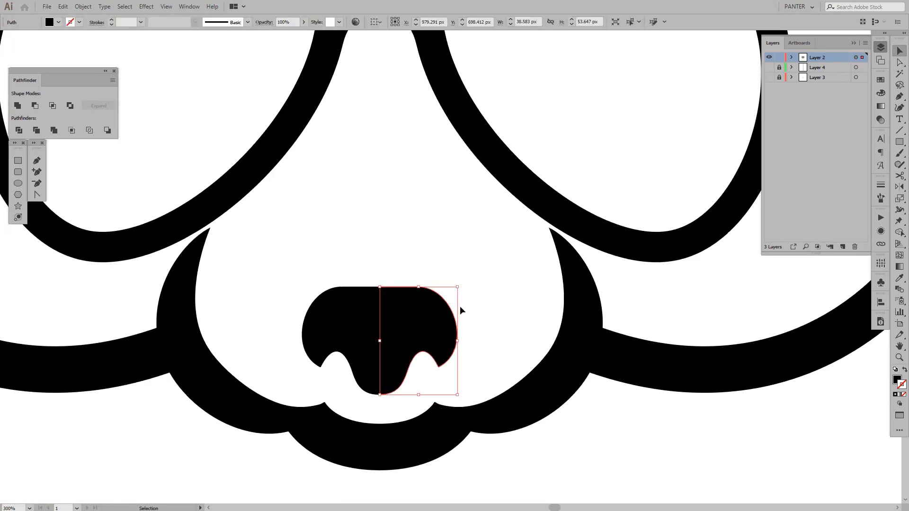
drag(457, 344, 479, 351)
click(502, 332)
scroll(502, 331, down, 5)
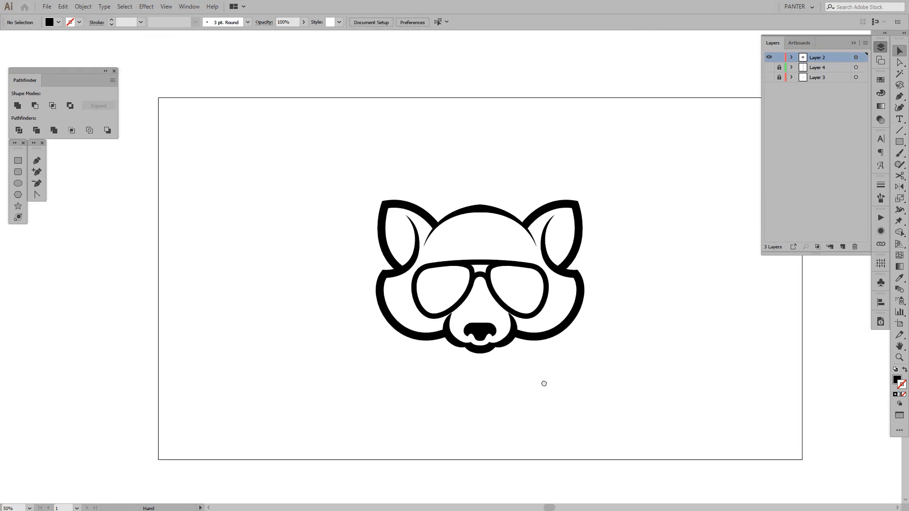
drag(545, 382, 496, 370)
Move the right nose half straight down by 4 px toward the mouth
scroll(495, 370, up, 5)
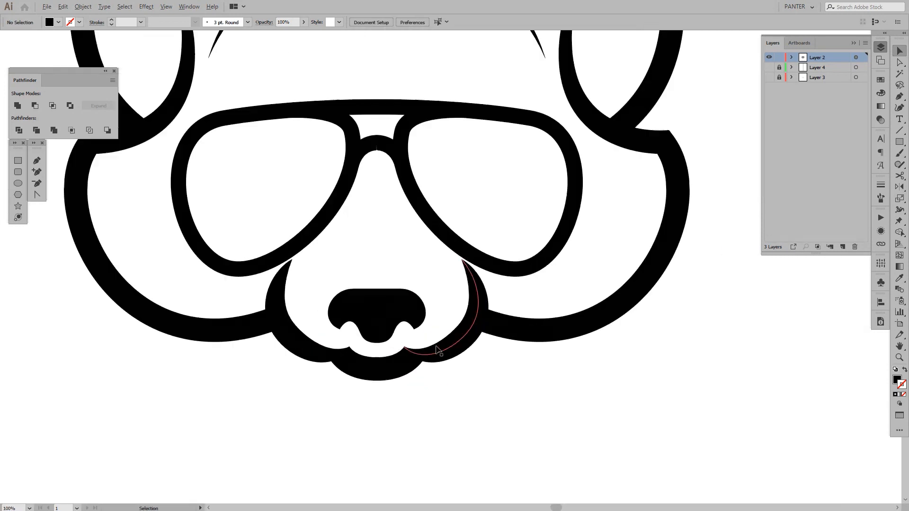
click(355, 294)
click(441, 247)
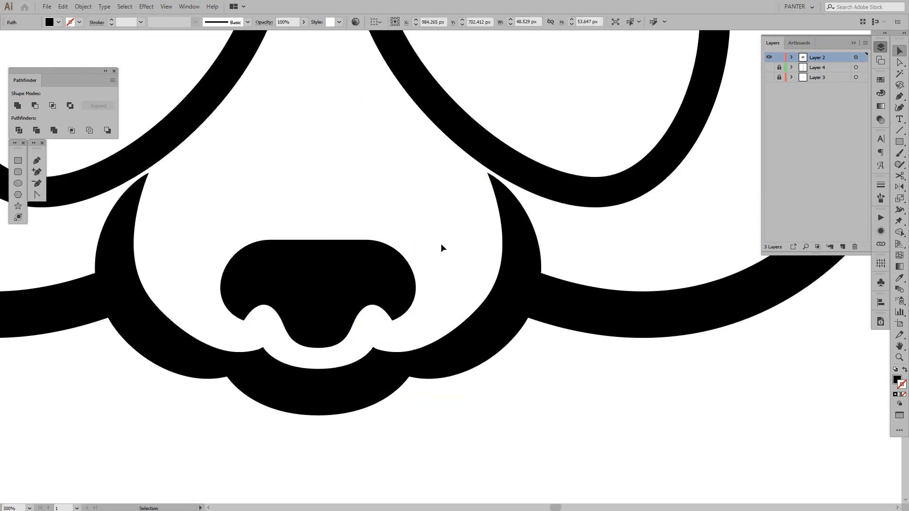
scroll(322, 348, up, 2)
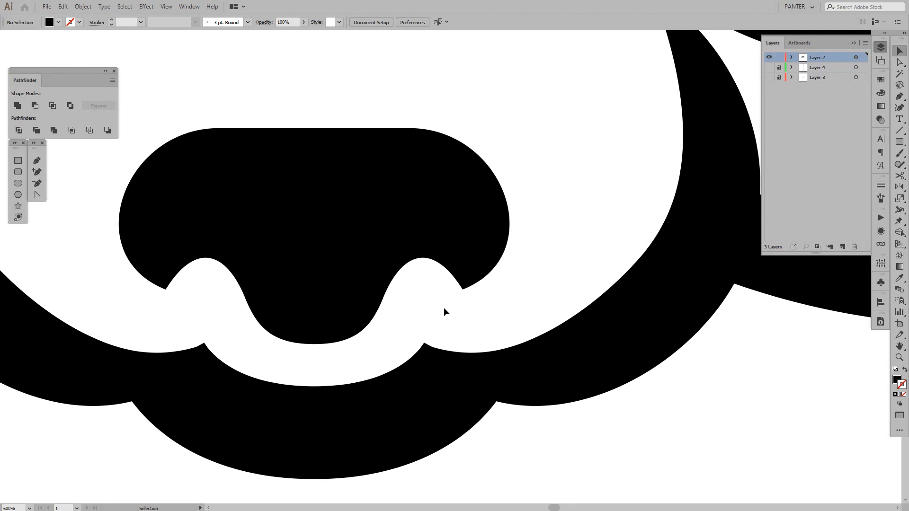
Shorten the direction handle at the right nose half's lower outer corner anchor to flatten the nostril arch
scroll(438, 290, up, 1)
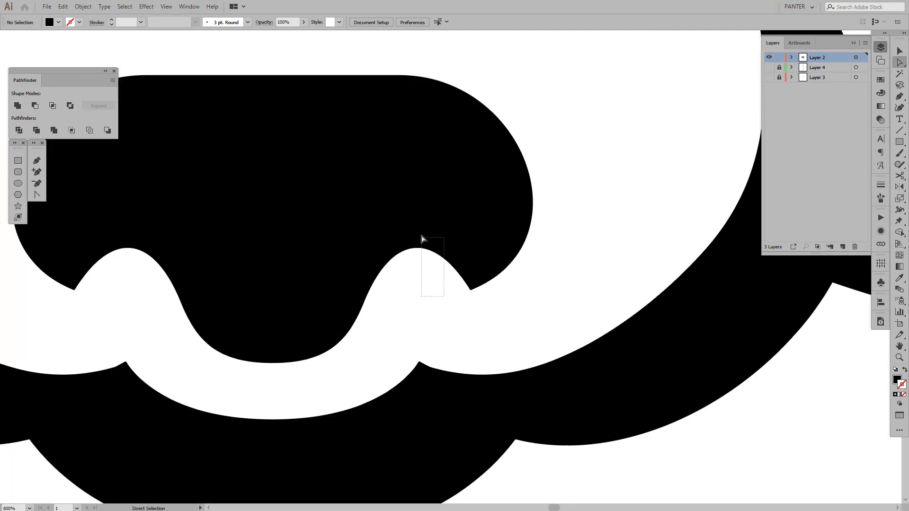
key(a)
click(470, 290)
mouse_move(430, 227)
mouse_down()
mouse_move(441, 222)
mouse_move(439, 242)
mouse_up()
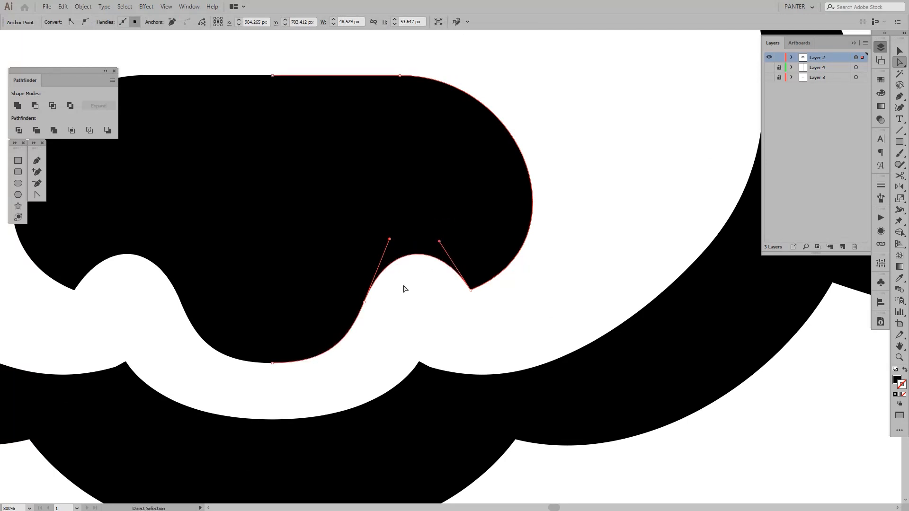
Move the anchor on the inner side of the right nostril notch outward to widen the nose's lower lobe
click(365, 303)
drag(257, 346, 257, 345)
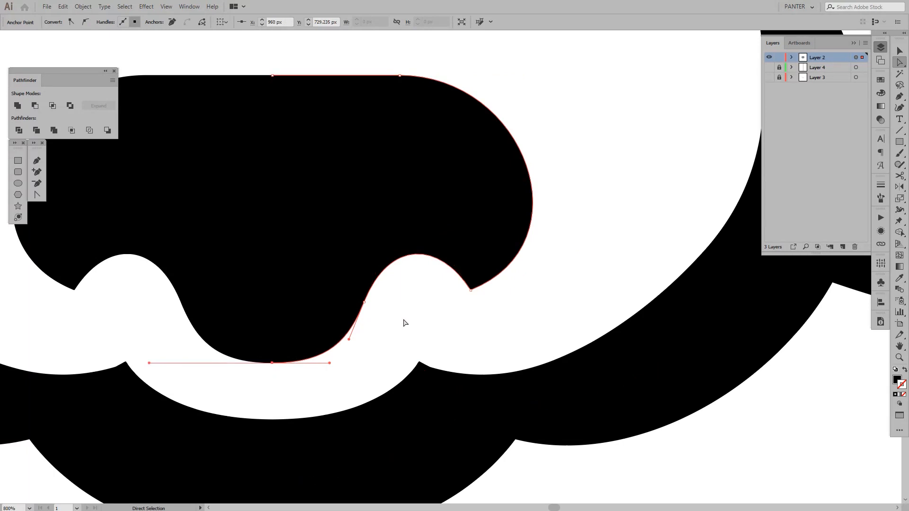
drag(403, 318, 378, 301)
click(463, 338)
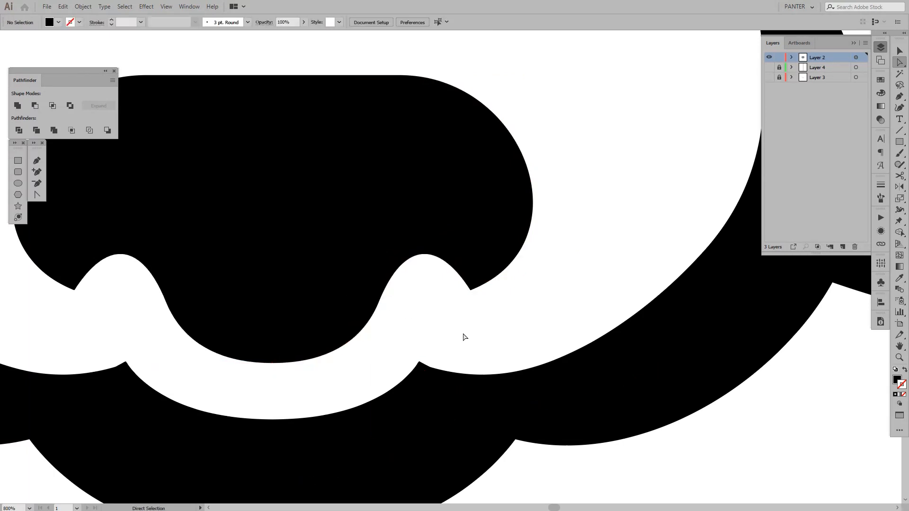
Examine the overall face and the join of the tapered forehead line at the mirror axis
scroll(464, 337, down, 6)
drag(575, 378, 518, 355)
scroll(564, 379, down, 2)
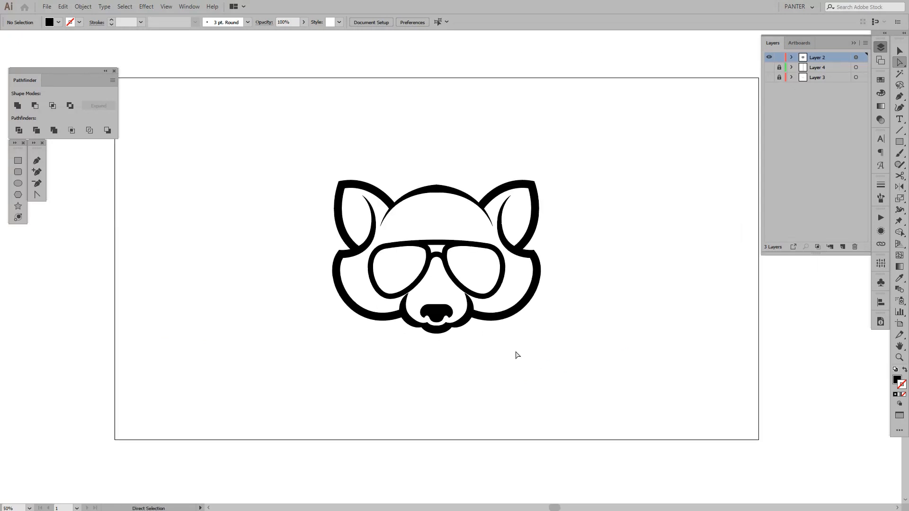
key(v)
scroll(465, 340, up, 1)
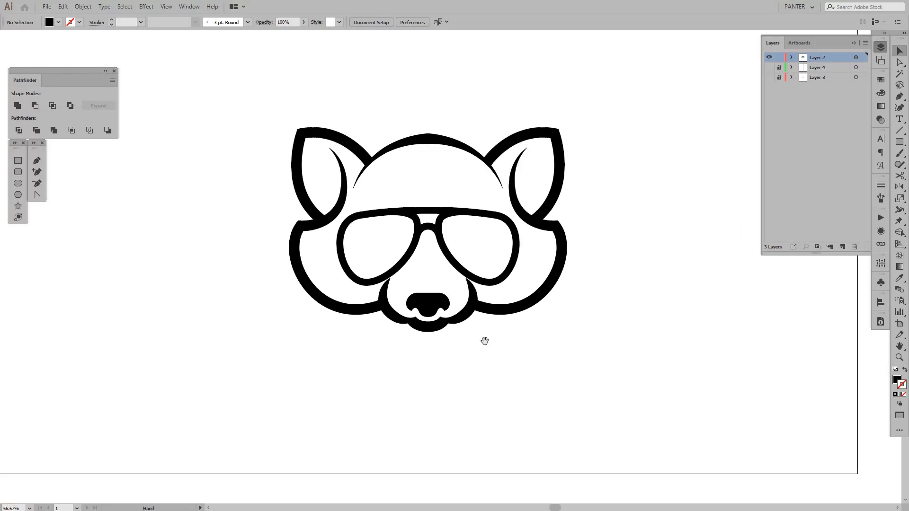
scroll(481, 344, up, 1)
drag(486, 332, 471, 367)
scroll(421, 77, up, 1)
drag(417, 113, 406, 198)
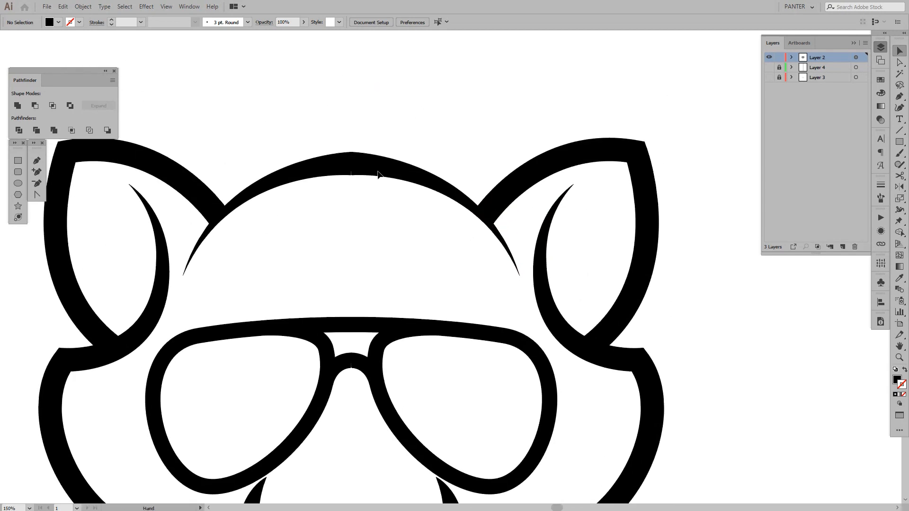
scroll(377, 170, up, 3)
key(a)
scroll(372, 195, up, 1)
scroll(372, 198, up, 1)
drag(383, 142, 440, 276)
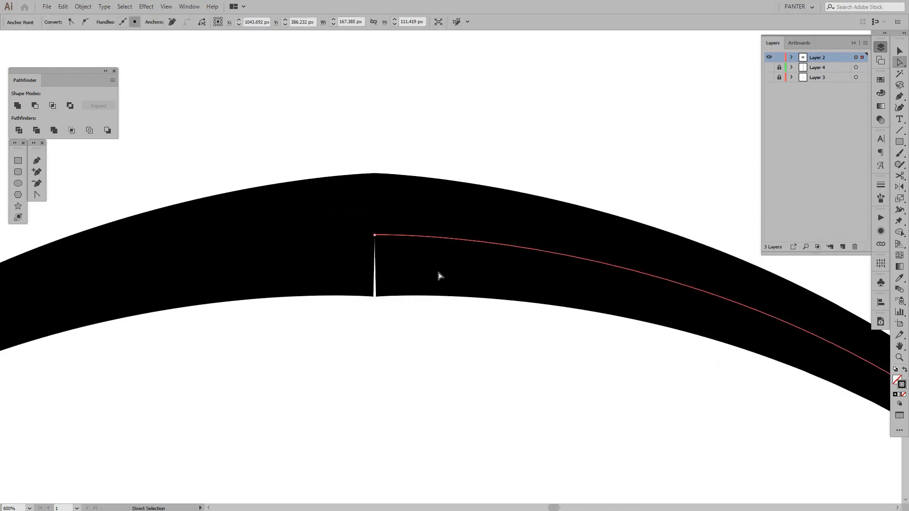
scroll(438, 273, down, 3)
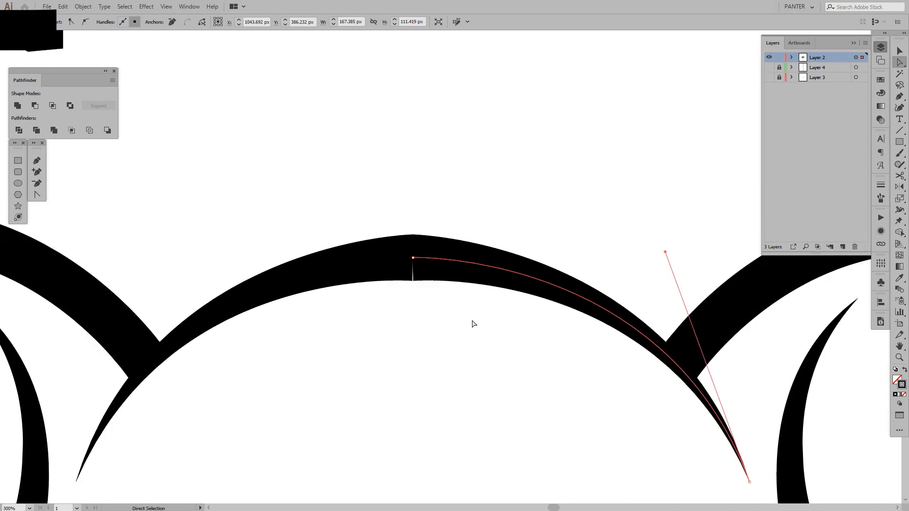
click(471, 319)
key(v)
scroll(472, 320, down, 3)
drag(503, 338, 452, 258)
scroll(443, 246, down, 2)
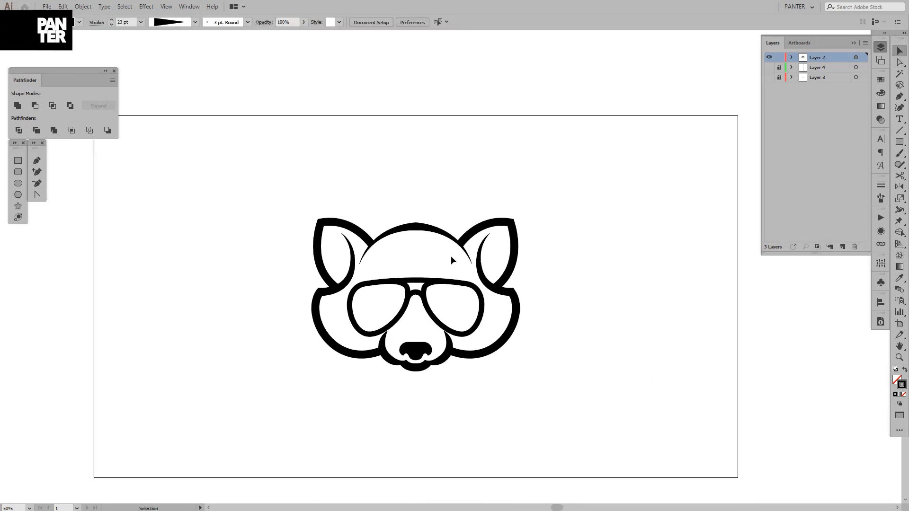
Set the stroke weight of the right sunglasses lens frame to 17 pt
scroll(451, 256, down, 1)
scroll(451, 255, up, 2)
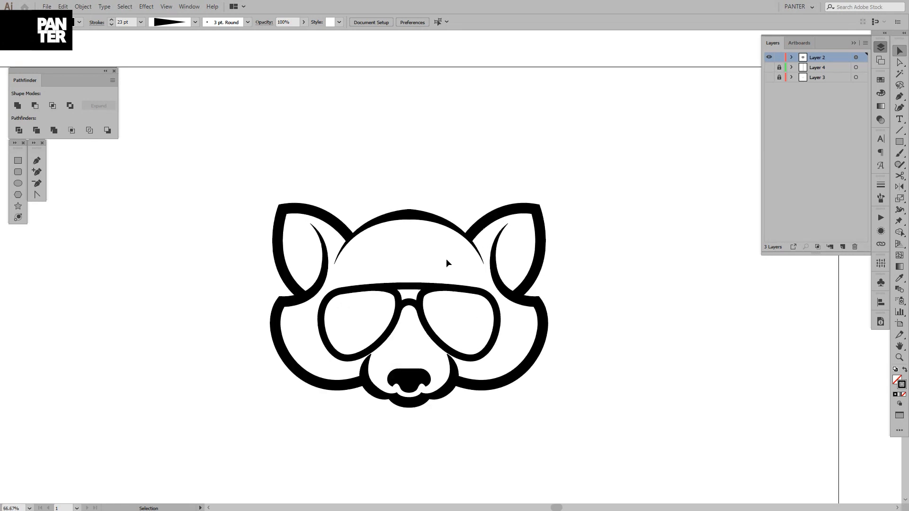
scroll(426, 299, up, 1)
click(436, 345)
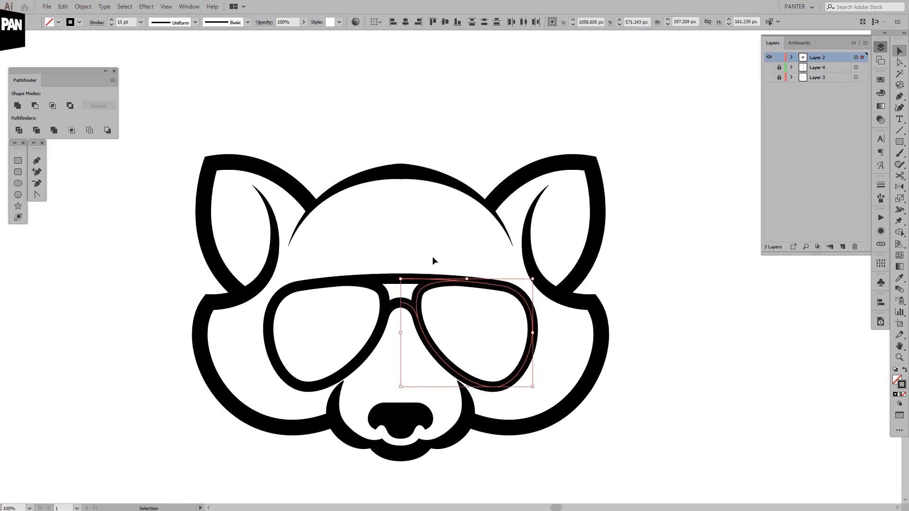
scroll(128, 21, up, 2)
click(450, 112)
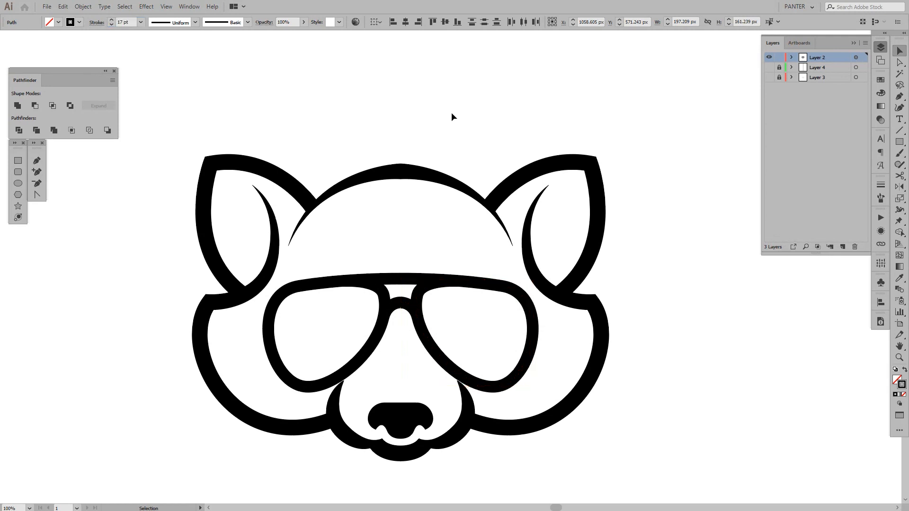
Examine the spacing between the thickened sunglasses frame and the upper tip of the muzzle curve
scroll(452, 113, down, 3)
drag(457, 129, 453, 194)
scroll(443, 205, up, 2)
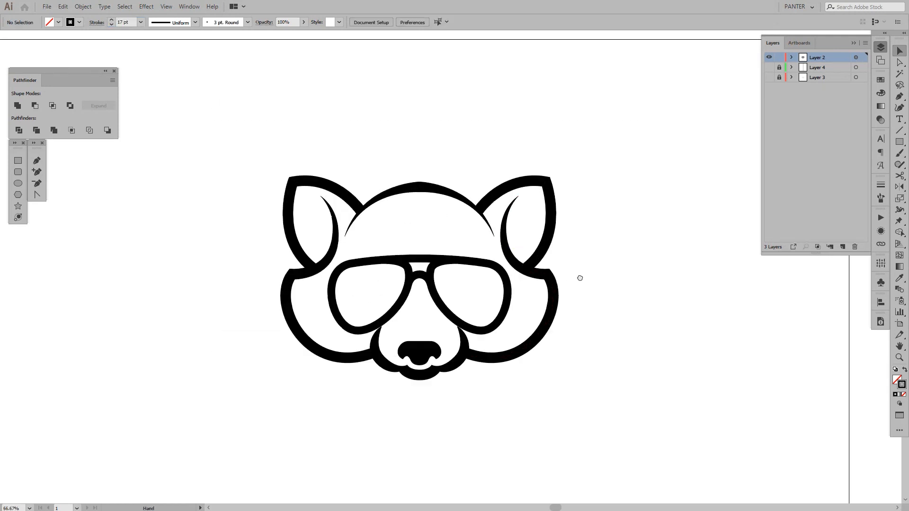
drag(592, 271, 568, 281)
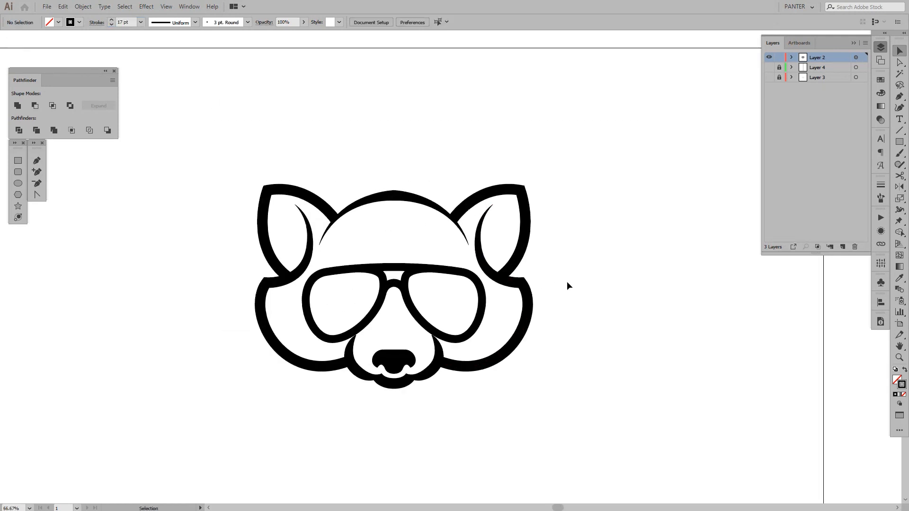
scroll(417, 357, up, 3)
drag(433, 239, 432, 283)
scroll(505, 285, up, 2)
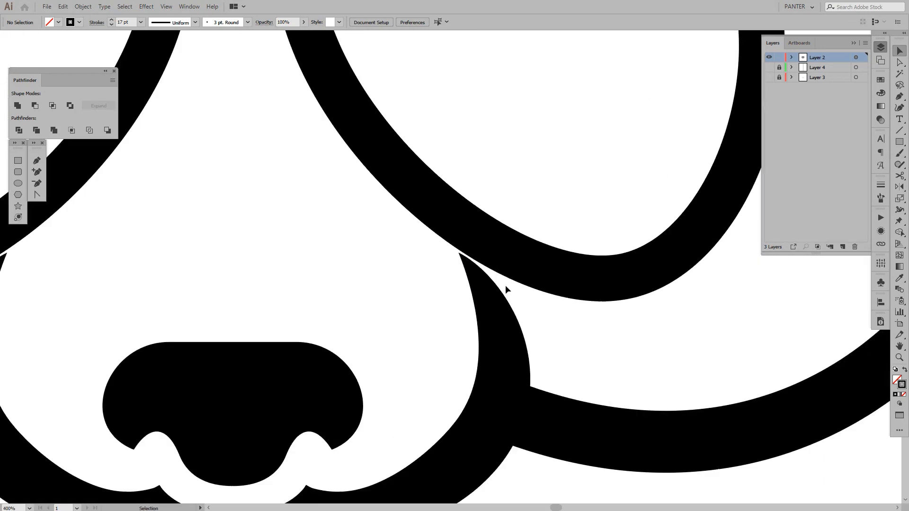
scroll(474, 279, down, 3)
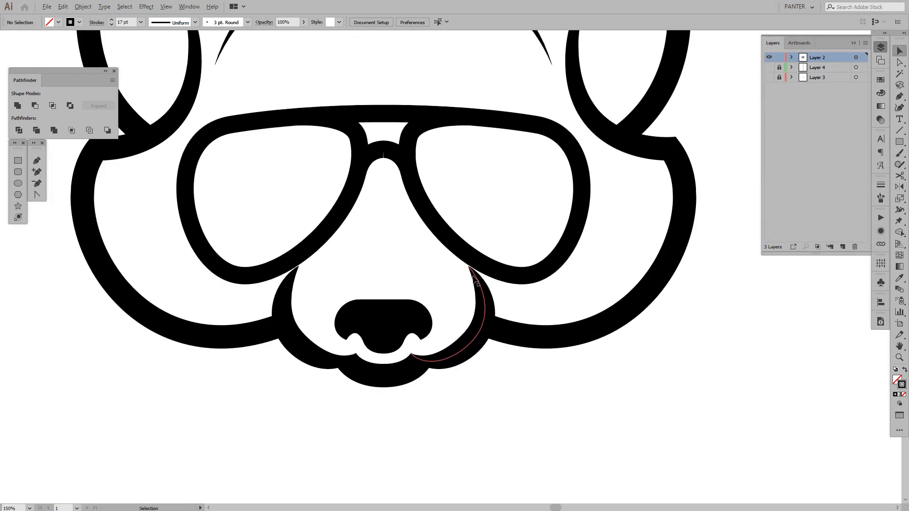
scroll(474, 279, up, 3)
scroll(486, 293, down, 2)
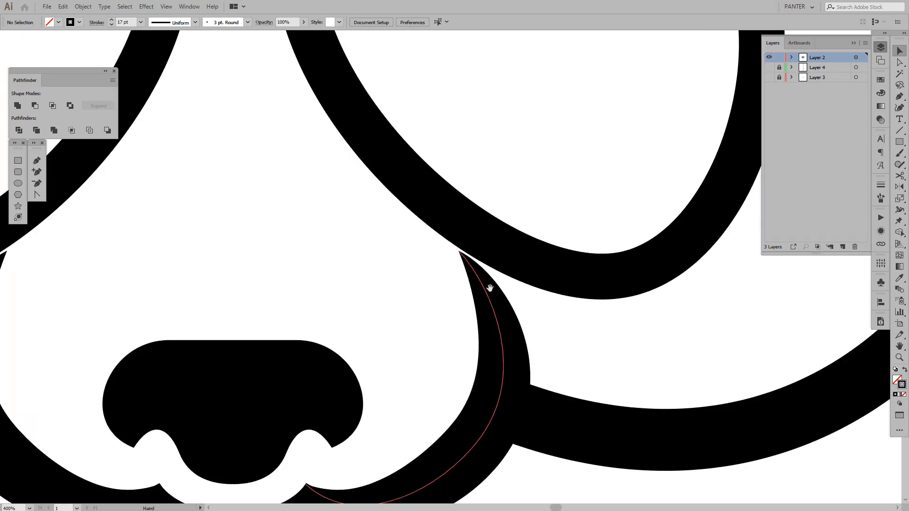
key(a)
scroll(587, 397, down, 3)
scroll(607, 367, down, 2)
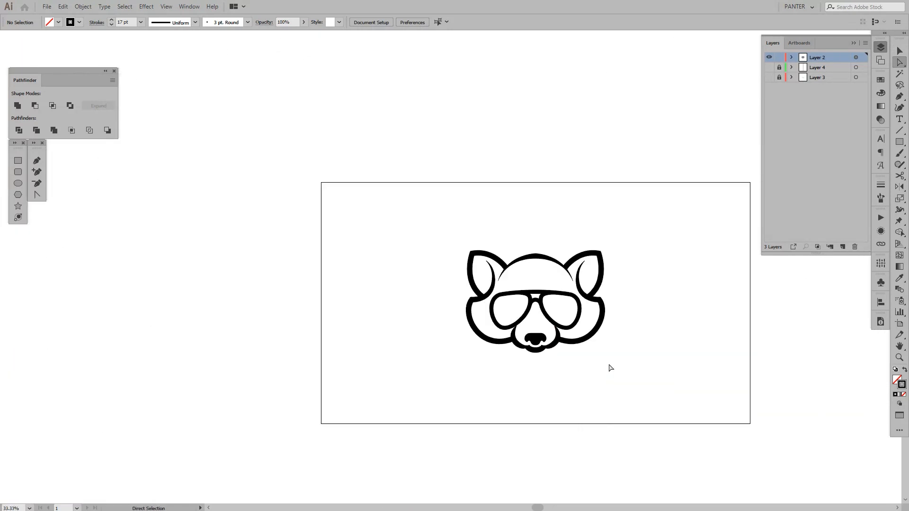
drag(608, 367, 546, 335)
Move the upper end anchor of the right muzzle curve down and inward, away from the sunglasses frame
scroll(496, 311, up, 4)
scroll(484, 311, up, 1)
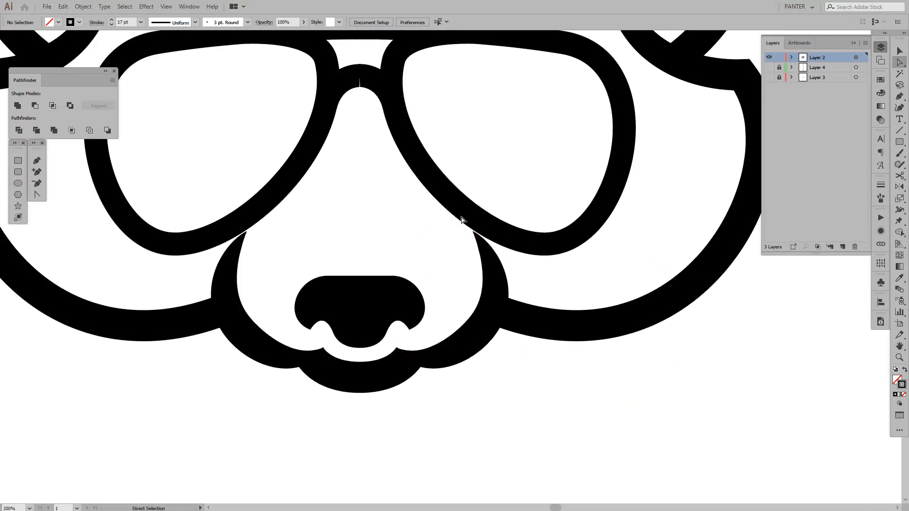
scroll(478, 254, up, 1)
click(466, 226)
drag(463, 226, 453, 240)
click(558, 276)
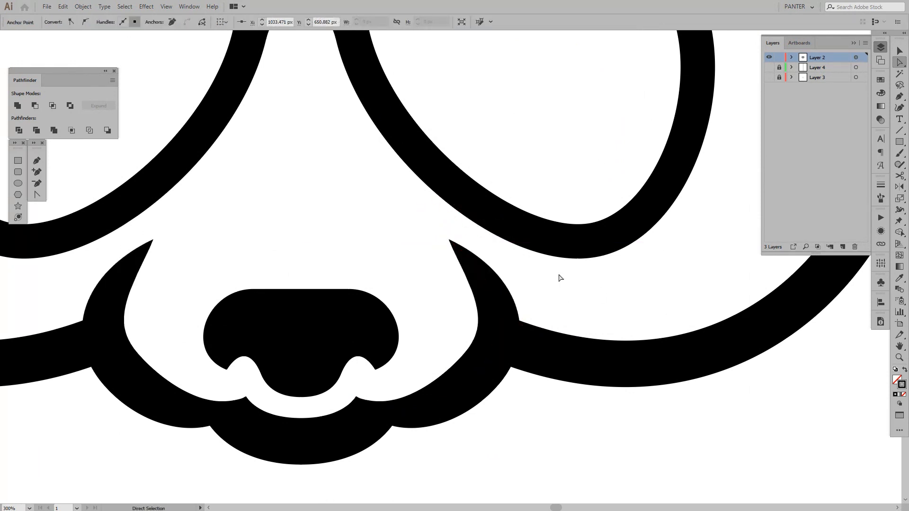
Adjust the upper direction handle of the right muzzle curve's middle anchor inward to reshape the cheek-side bend
scroll(558, 276, down, 6)
scroll(596, 294, right, 1)
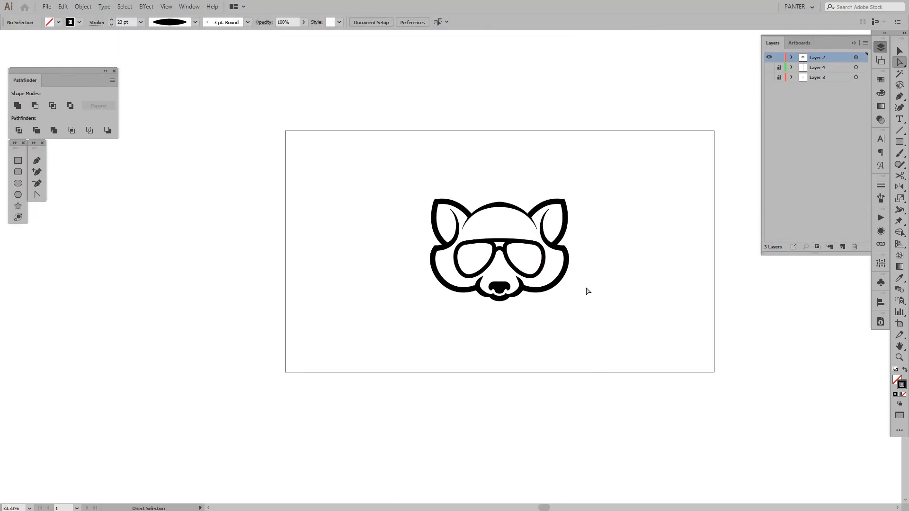
scroll(463, 316, up, 5)
click(413, 366)
scroll(428, 383, up, 1)
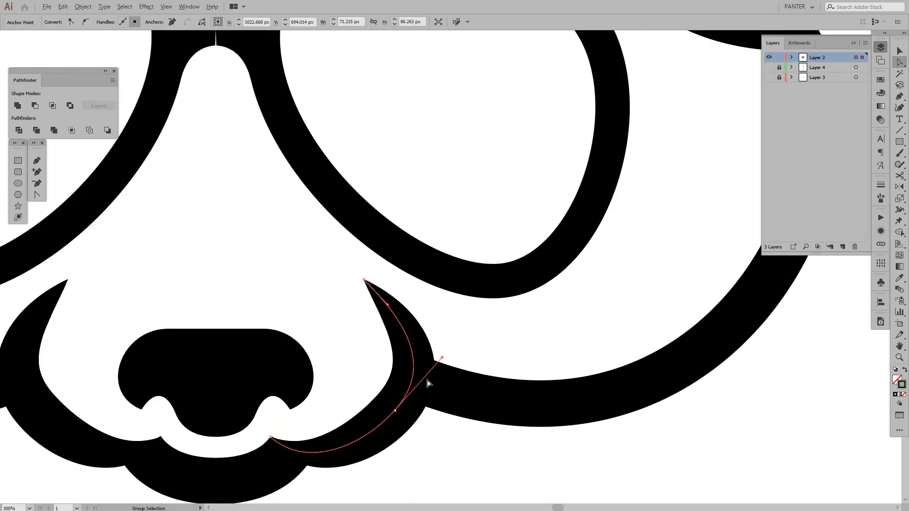
mouse_move(442, 357)
mouse_down()
mouse_move(430, 363)
mouse_move(428, 354)
mouse_up()
click(503, 353)
Collapse the Layers panel to free up the canvas
scroll(503, 354, down, 6)
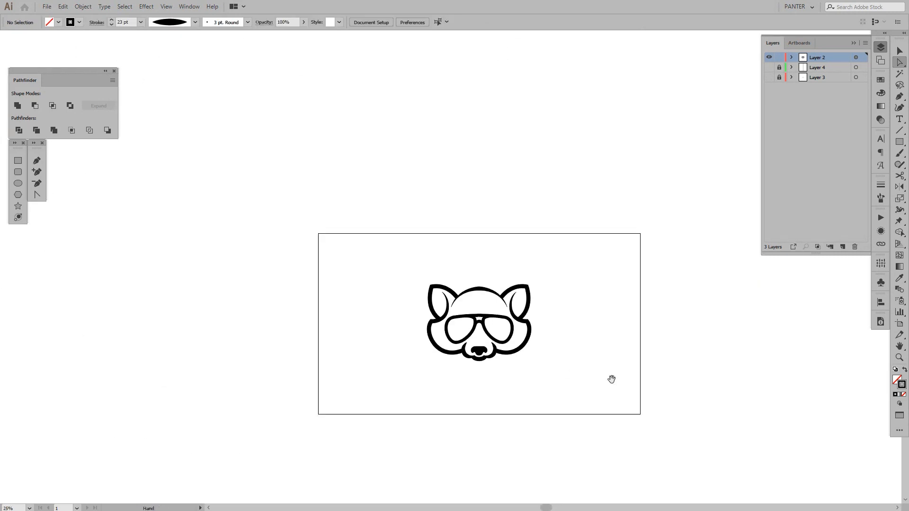
scroll(564, 378, up, 2)
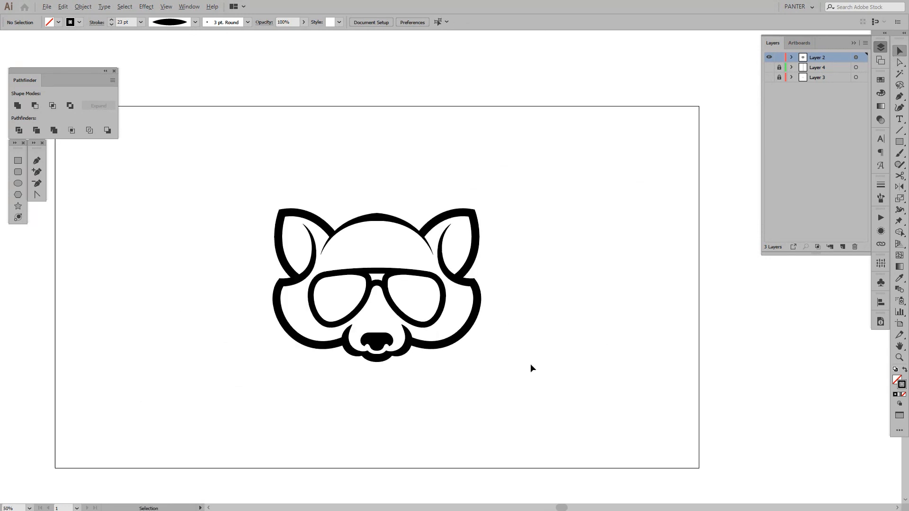
scroll(528, 334, up, 1)
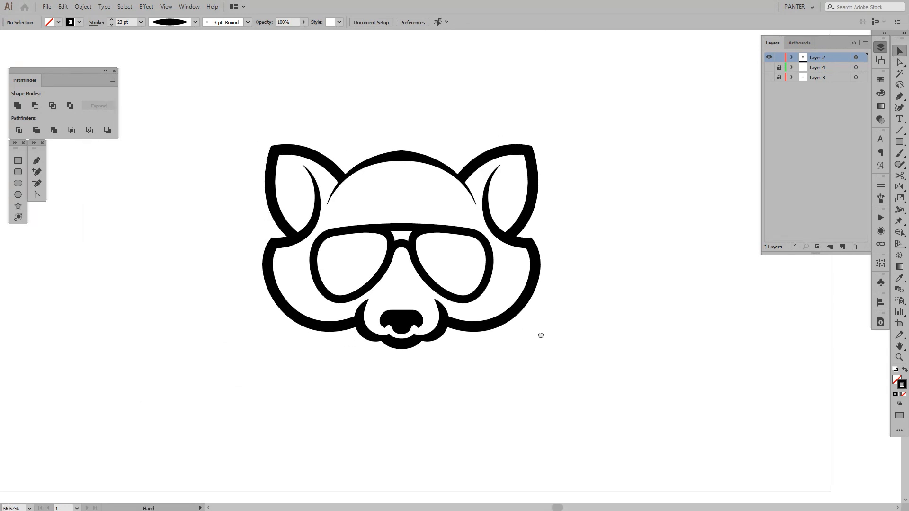
scroll(570, 266, up, 1)
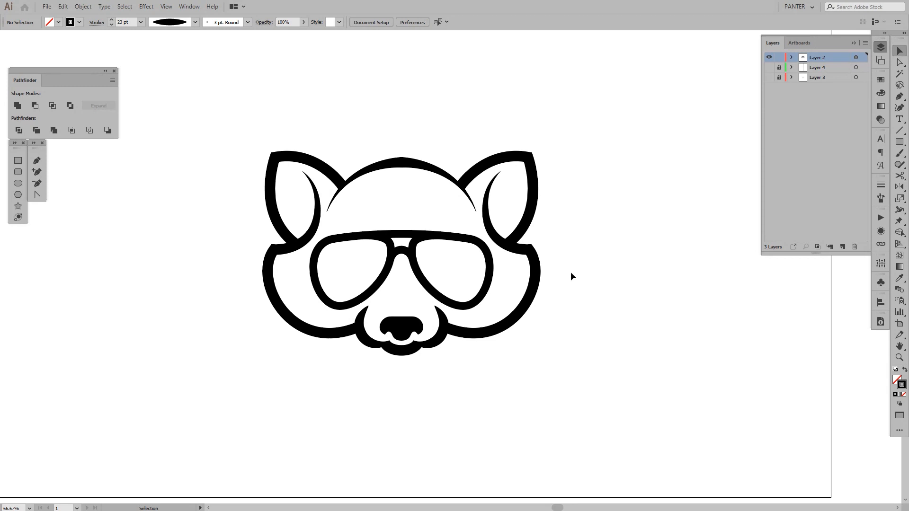
click(854, 43)
Try moving the whole selected raccoon artwork beyond the edge of the artboard, and undo the move
drag(635, 236, 447, 265)
scroll(558, 244, down, 3)
drag(453, 360, 267, 149)
click(372, 270)
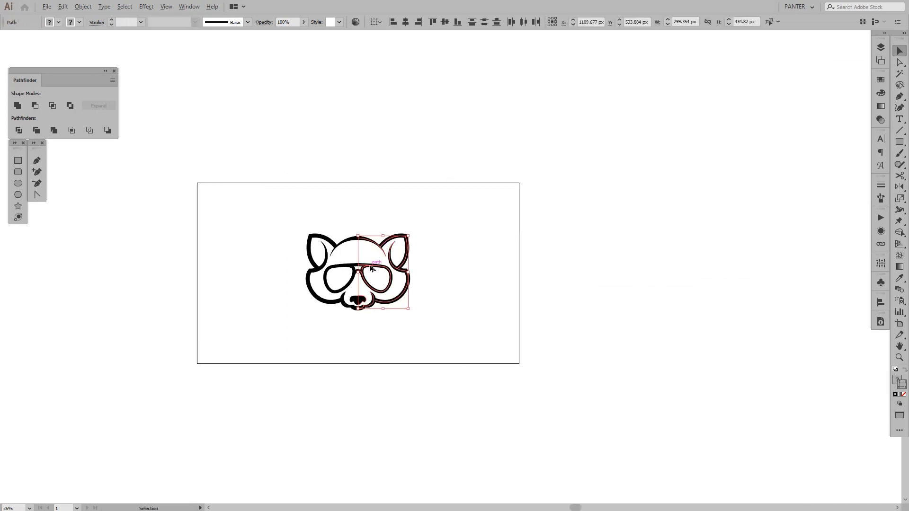
drag(371, 268, 644, 292)
key(ctrl+z)
Deselect the artwork and examine the complete mirrored raccoon outline
scroll(349, 242, up, 2)
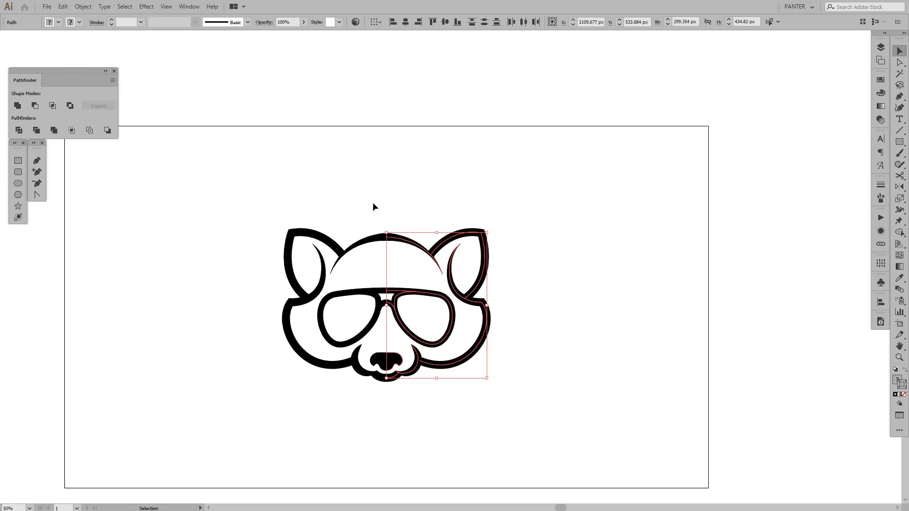
key(shift+f)
key(f)
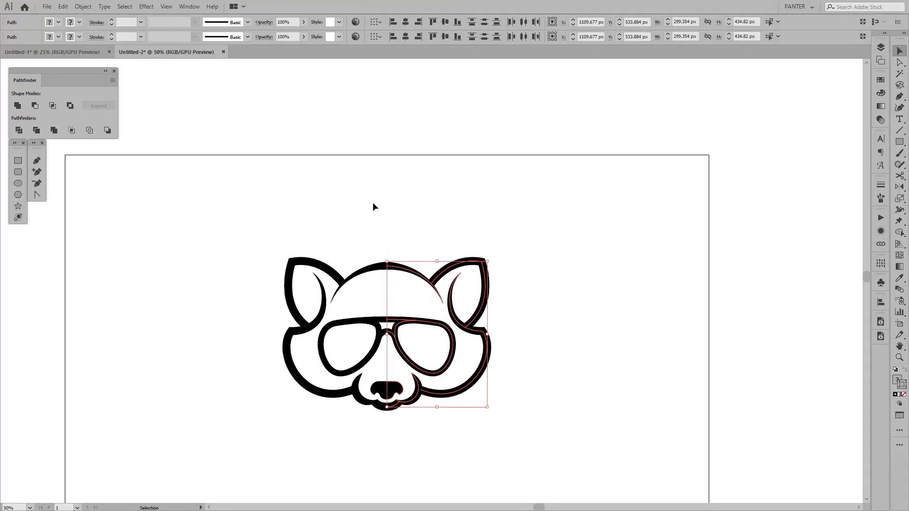
drag(437, 190, 480, 155)
scroll(446, 178, up, 1)
click(480, 157)
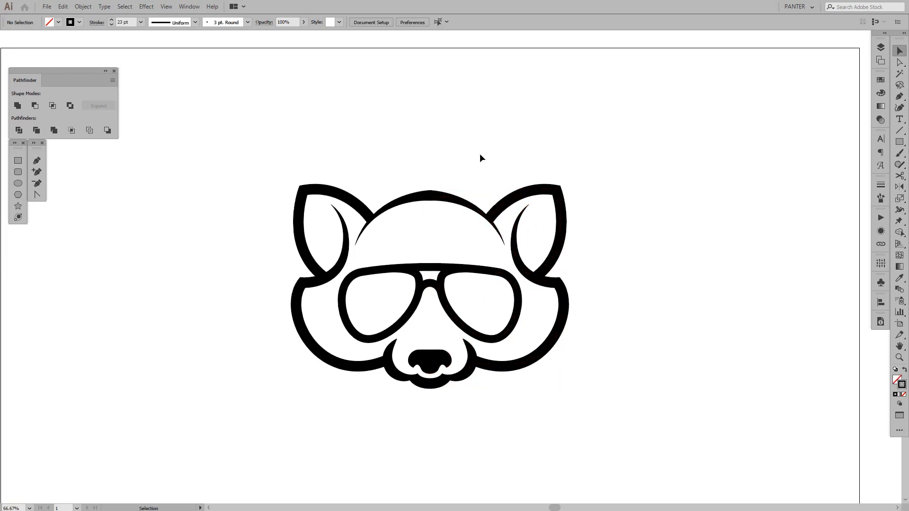
scroll(480, 152, up, 1)
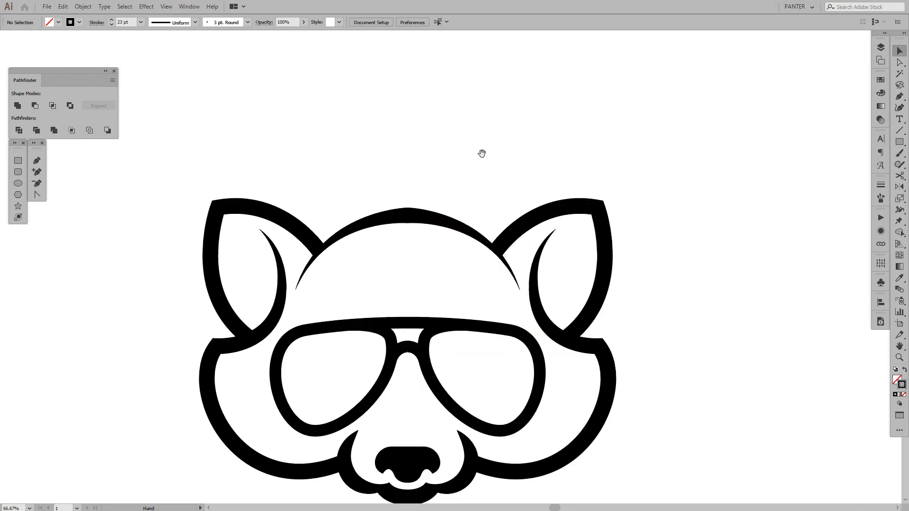
drag(491, 158, 506, 117)
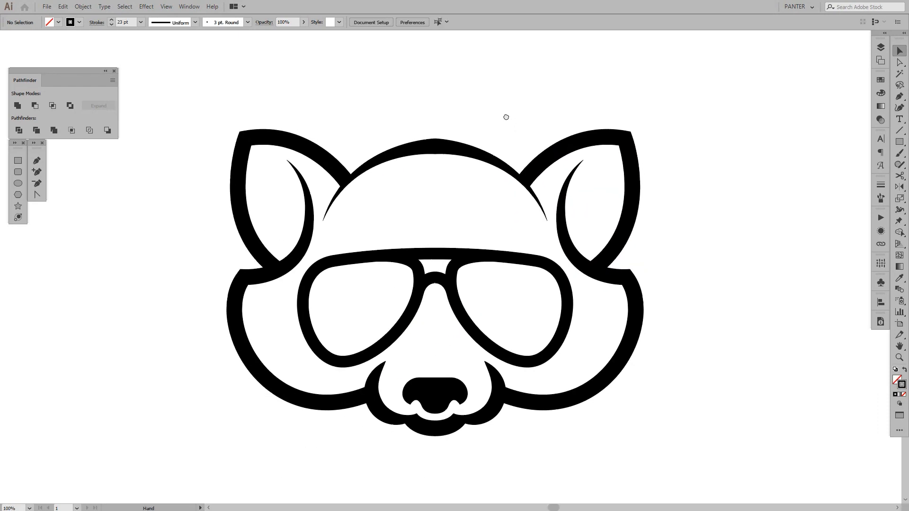
Expand the appearance of the live-mirrored raccoon artwork and deselect it
drag(762, 210, 748, 217)
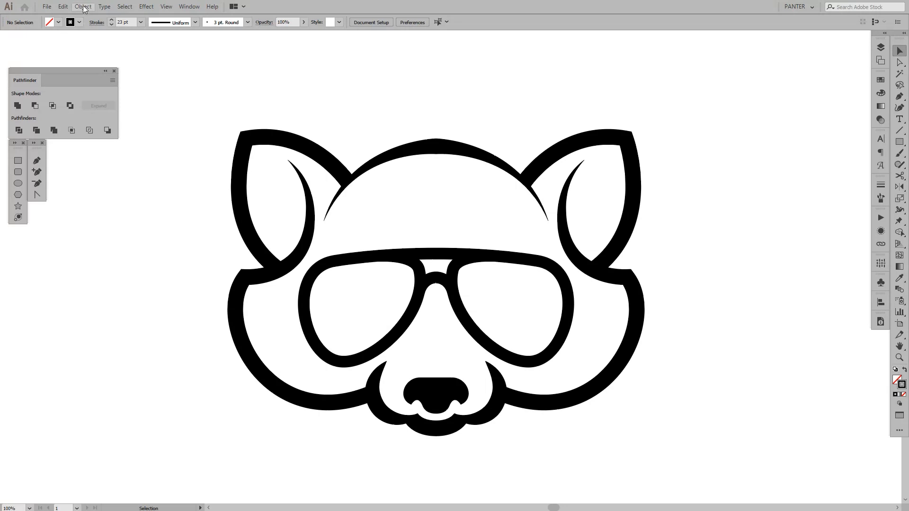
click(538, 212)
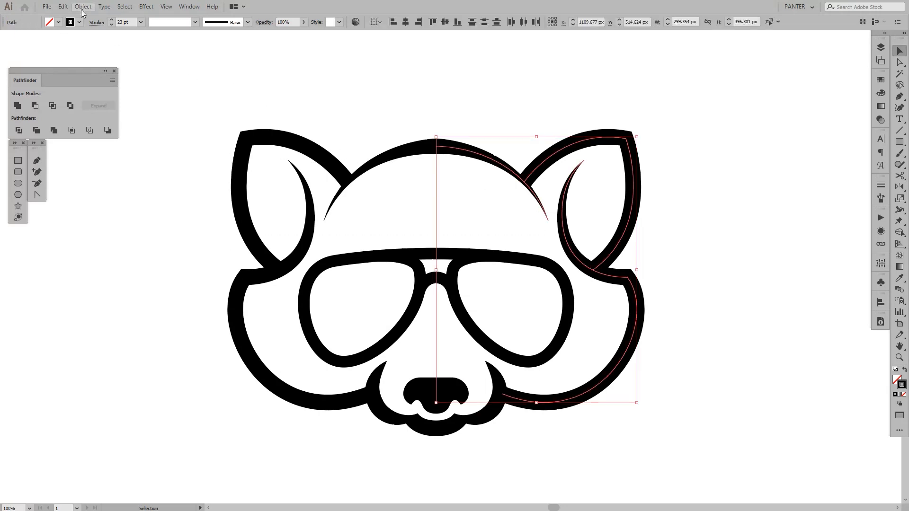
click(81, 7)
click(122, 116)
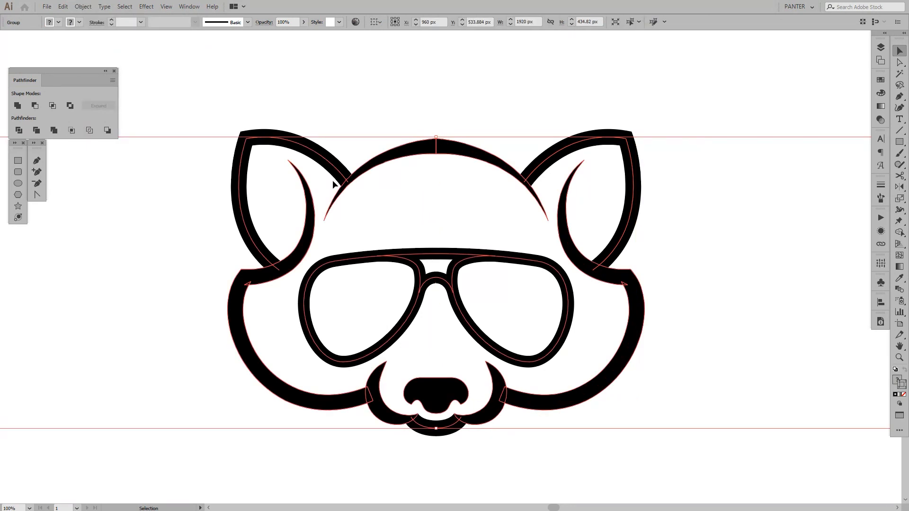
click(442, 107)
Duplicate the entire expanded raccoon below the artboard, vertically aligned with the original
alt+scroll(442, 106, down, 4)
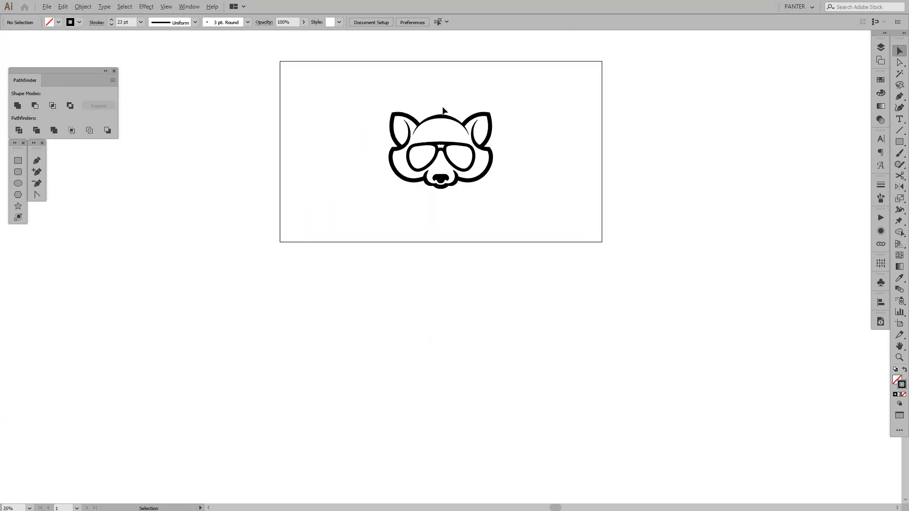
drag(372, 87, 490, 215)
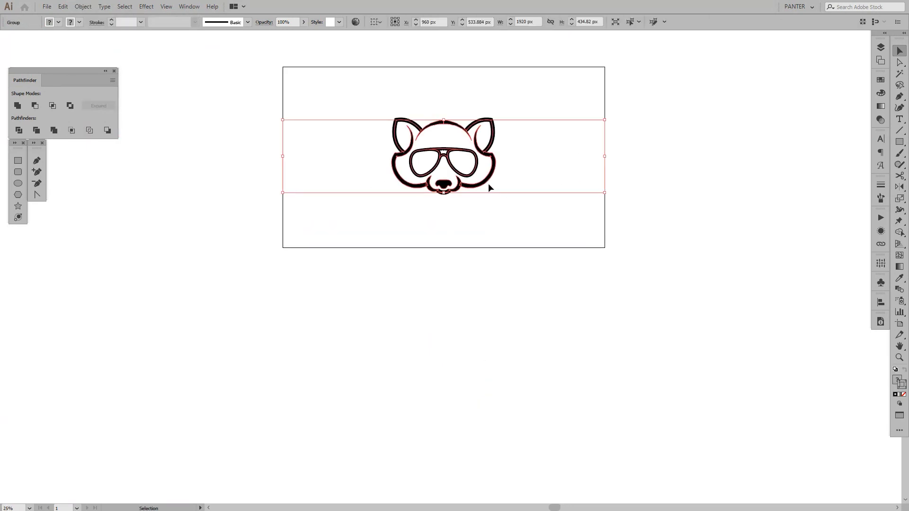
alt+drag(491, 176, 671, 328)
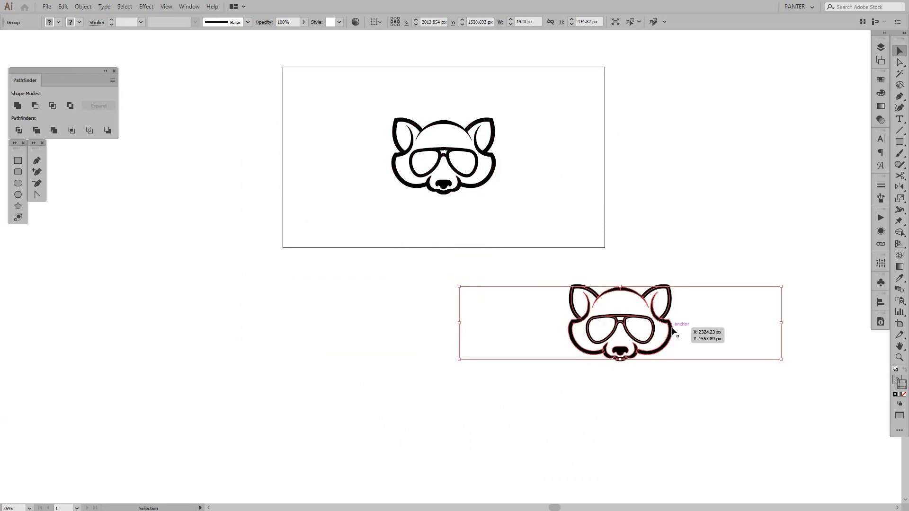
key(ctrl+z)
click(562, 352)
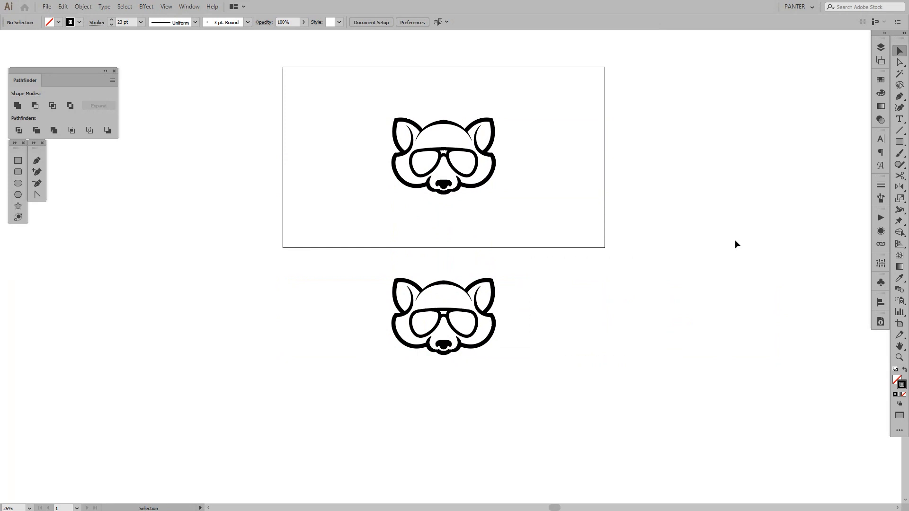
Select the whole duplicated raccoon below the artboard
drag(540, 267, 340, 348)
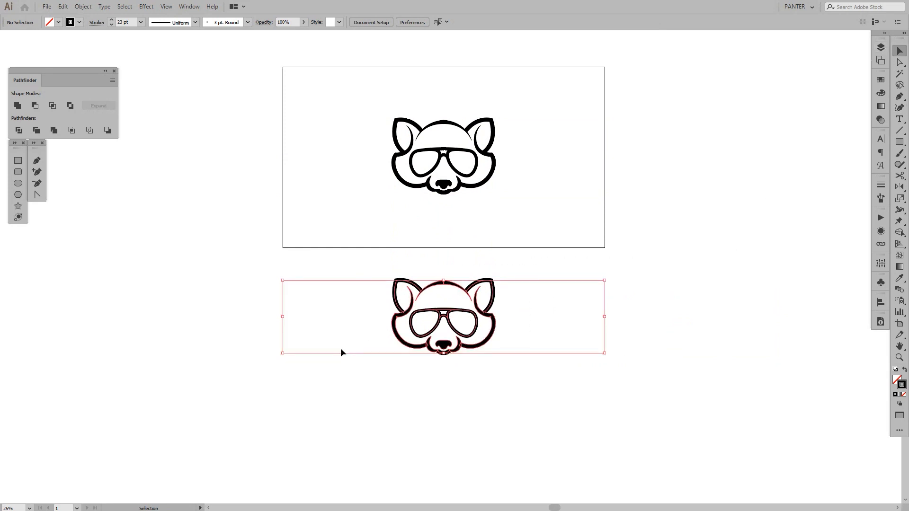
scroll(415, 336, up, 2)
key(a)
click(76, 219)
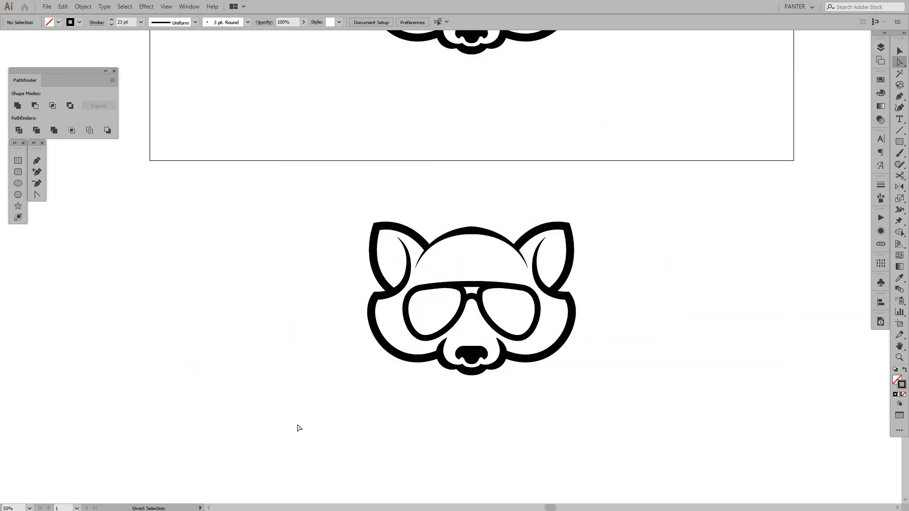
key(v)
drag(337, 396, 616, 214)
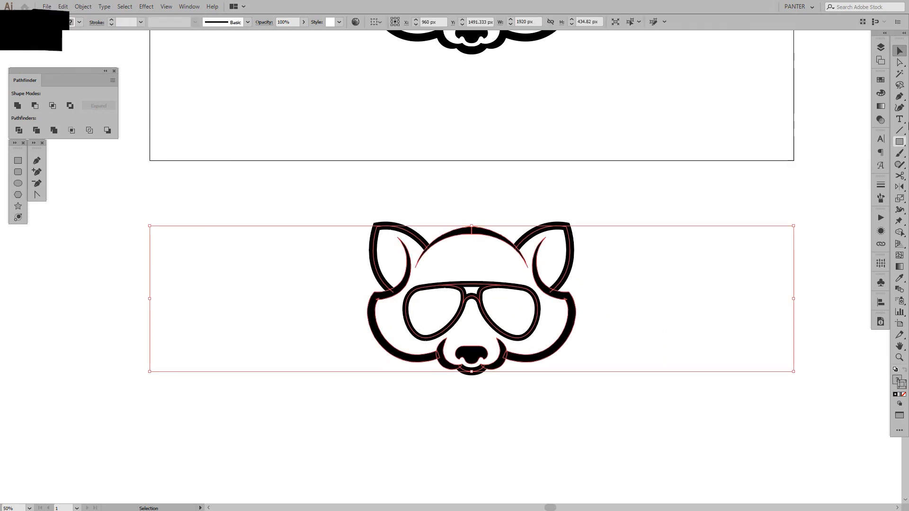
Delete the invisible blank path from the lower of the two mirrored groups in the duplicate's sublayer
click(881, 48)
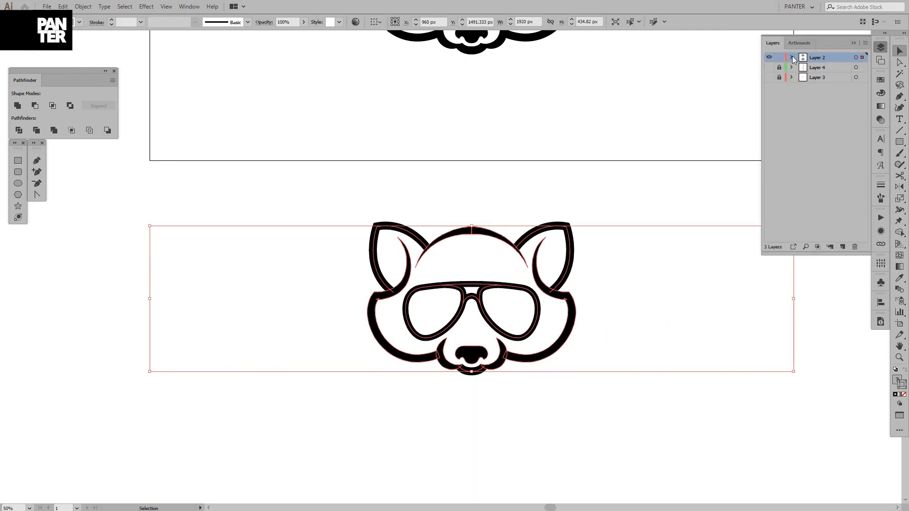
click(792, 58)
click(802, 67)
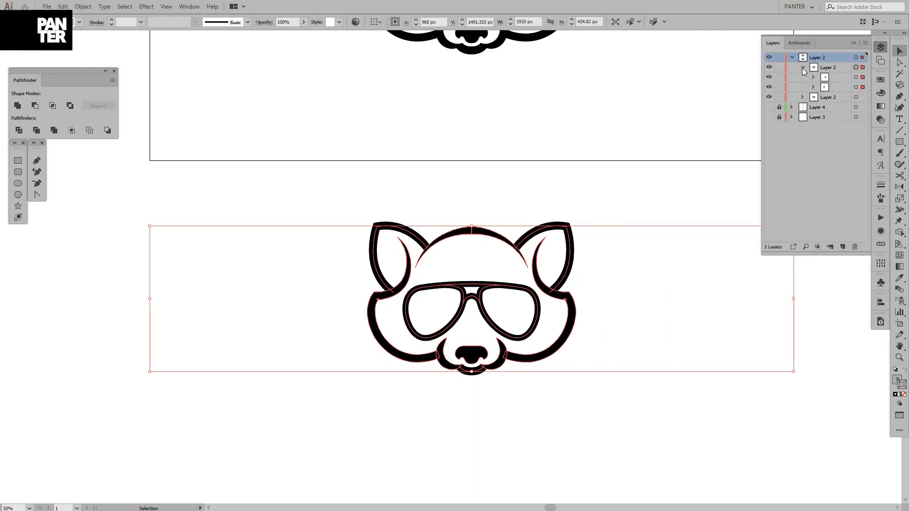
click(813, 87)
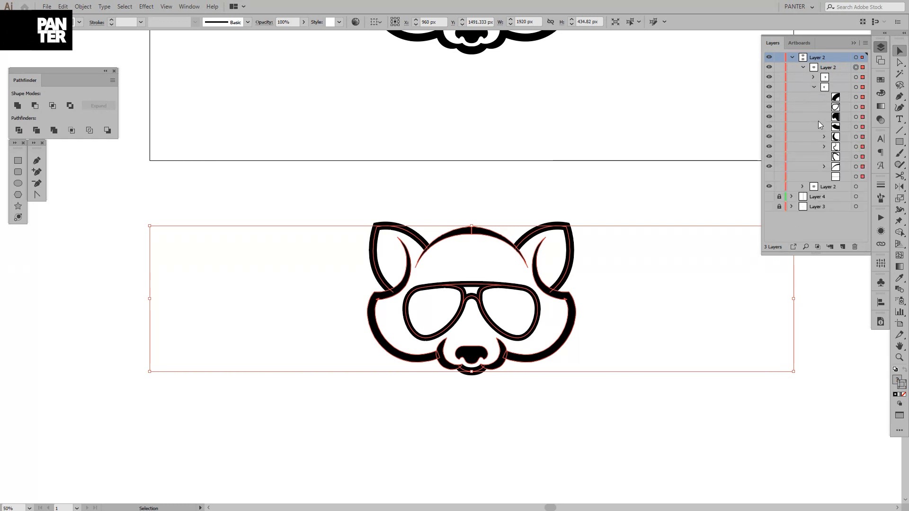
click(842, 178)
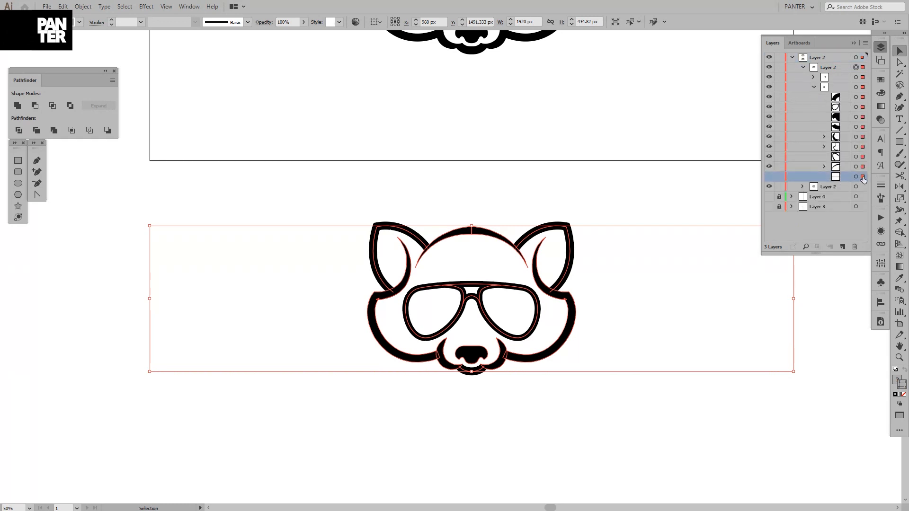
click(858, 178)
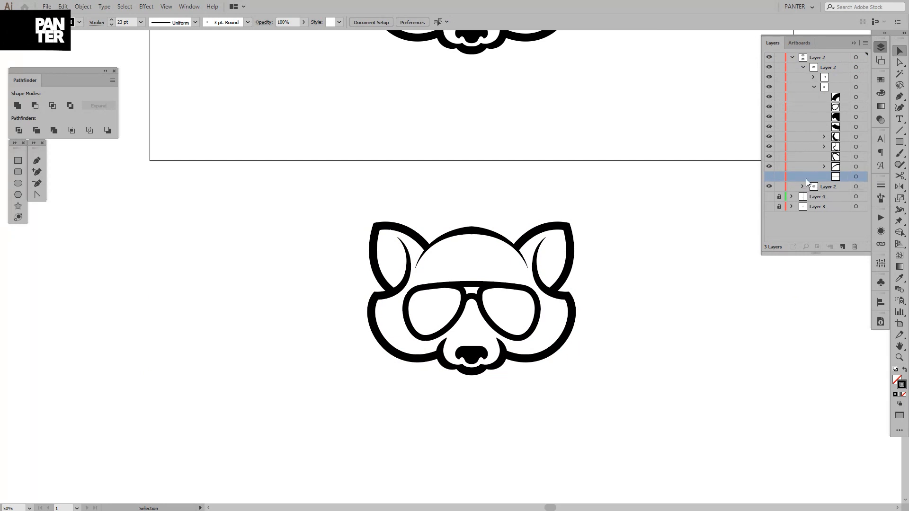
click(853, 246)
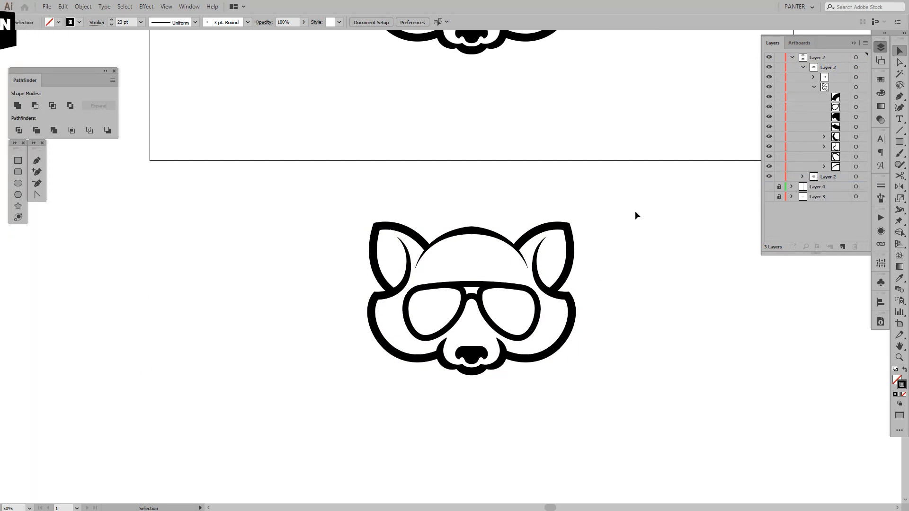
Delete the remaining invisible blank path from the duplicate's upper mirrored group and reselect the artwork to check its bounds
drag(635, 212, 261, 433)
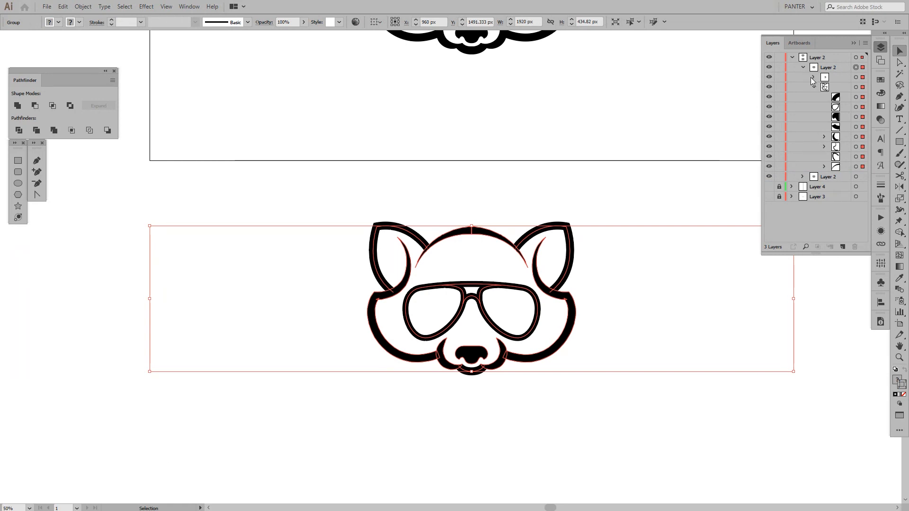
click(813, 78)
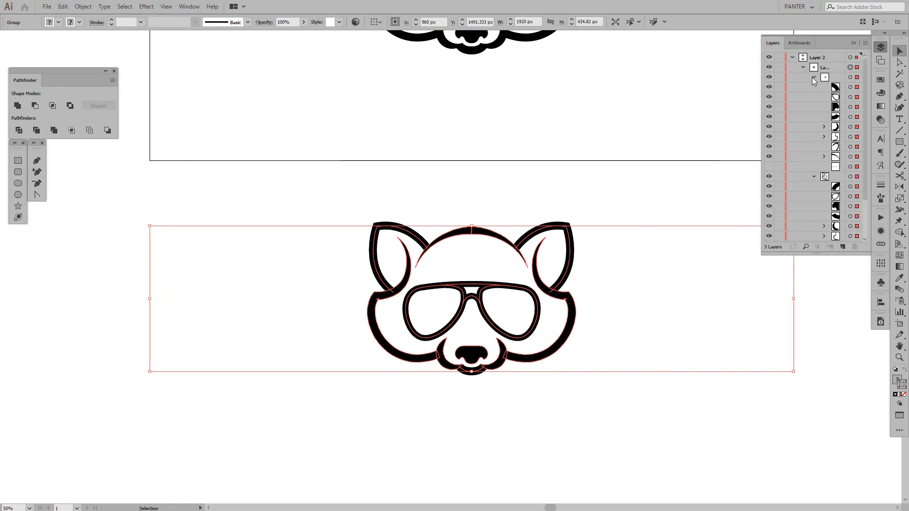
click(857, 169)
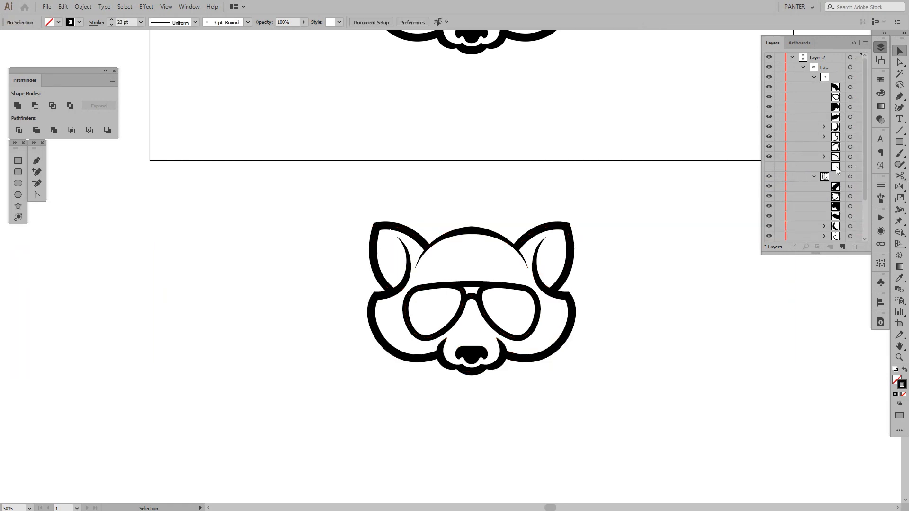
click(836, 167)
click(855, 247)
drag(640, 213, 298, 394)
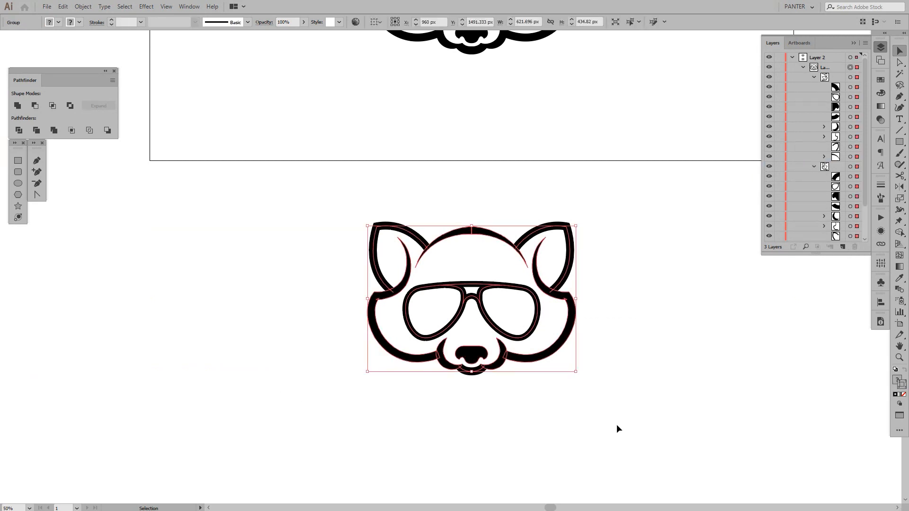
drag(644, 309, 435, 413)
Undo the path deletions, duplication and appearance expansion to restore the live-mirrored artwork
scroll(448, 376, down, 1)
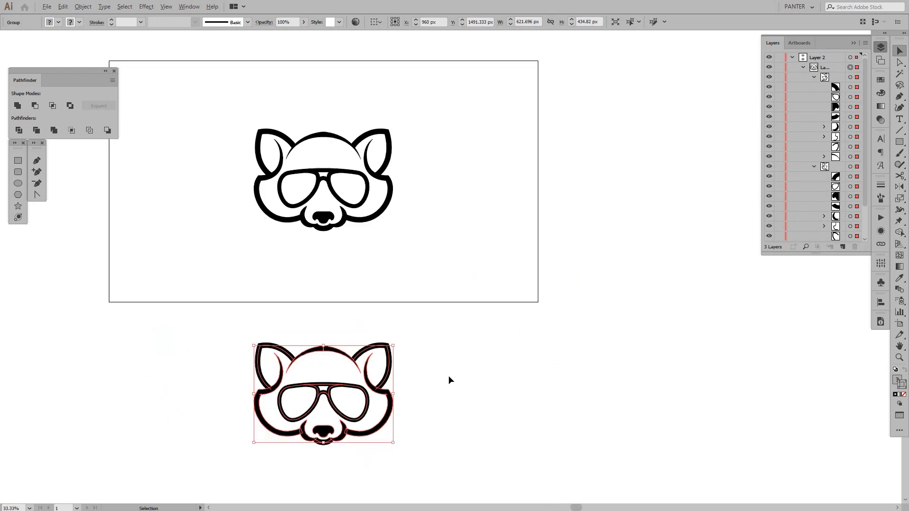
click(443, 372)
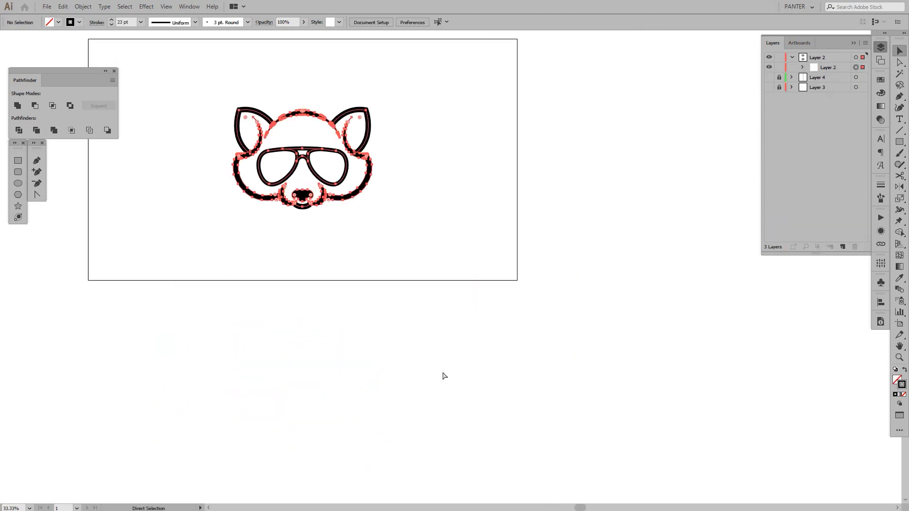
key(ctrl+z)
key(ctrl+z)
Duplicate the live-mirrored raccoon paths about 1205 px straight down, below the artboard
drag(416, 234, 174, 67)
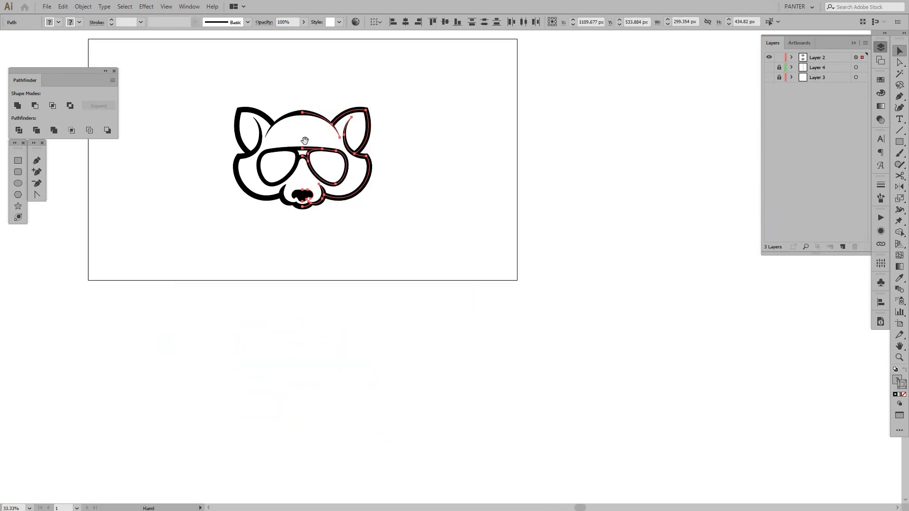
drag(322, 127, 451, 276)
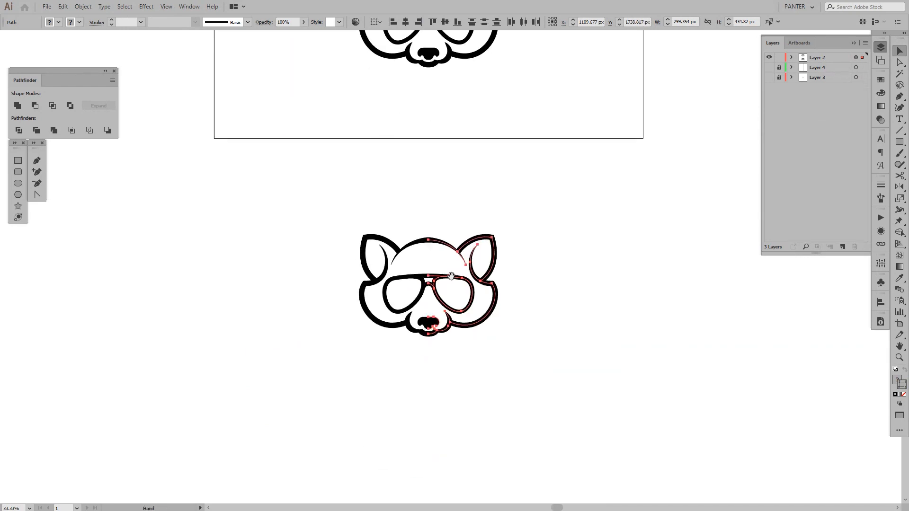
scroll(450, 276, up, 1)
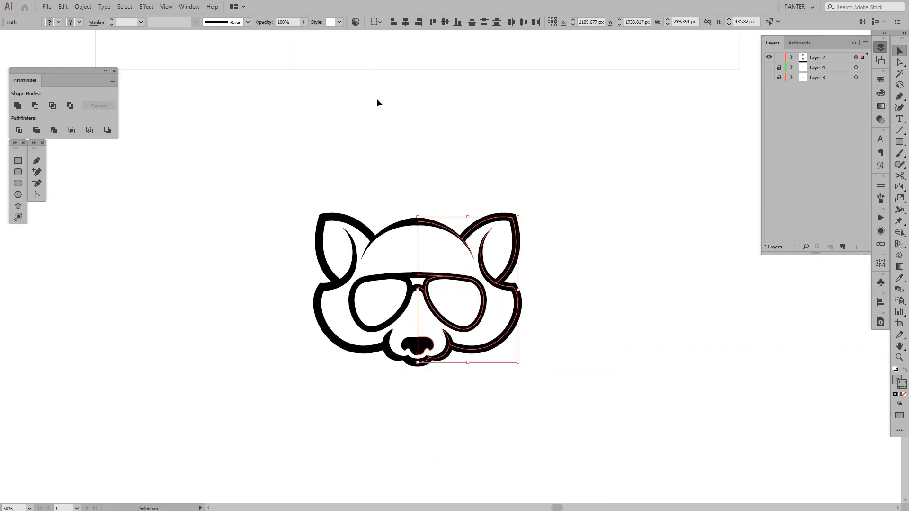
Expand the appearance of the mirrored artwork covering both the original raccoon and its duplicate
click(854, 44)
click(82, 7)
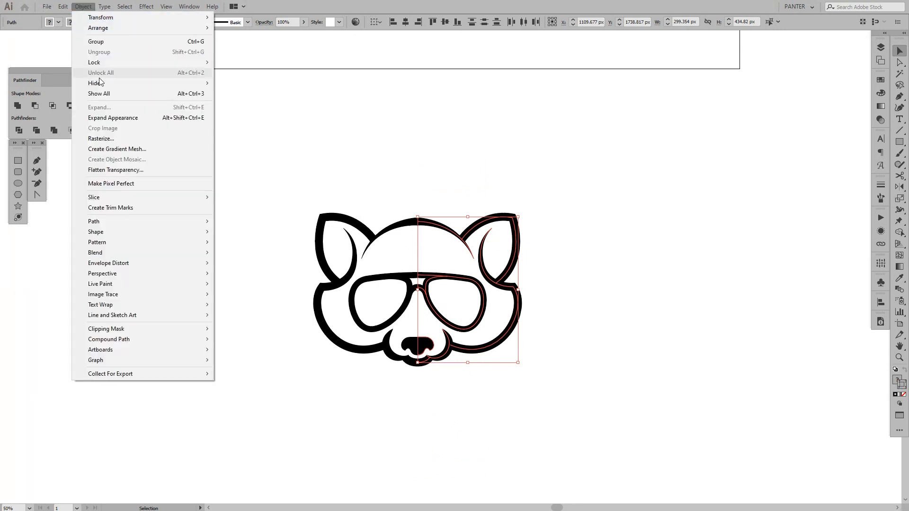
click(115, 121)
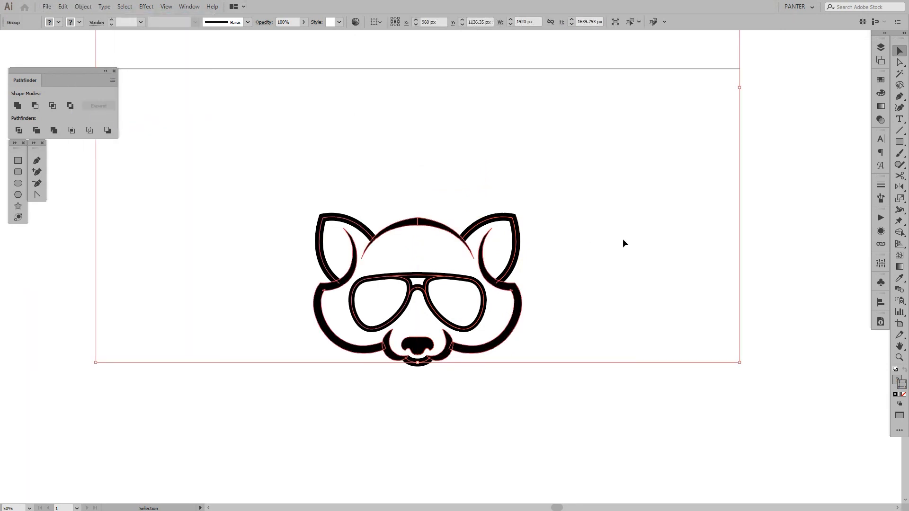
scroll(446, 283, up, 1)
scroll(447, 286, down, 3)
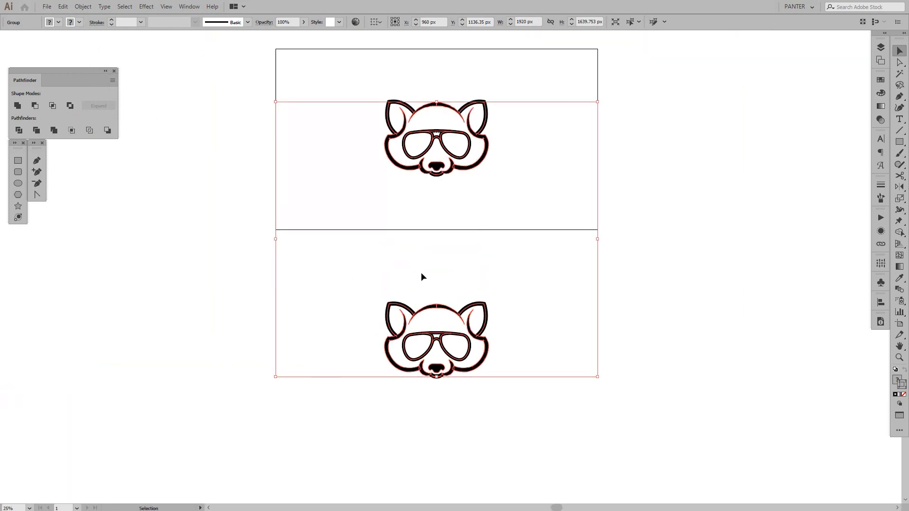
scroll(481, 285, up, 2)
scroll(486, 288, down, 2)
Ungroup the expanded artwork twice to separate it into individual objects
right_click(488, 288)
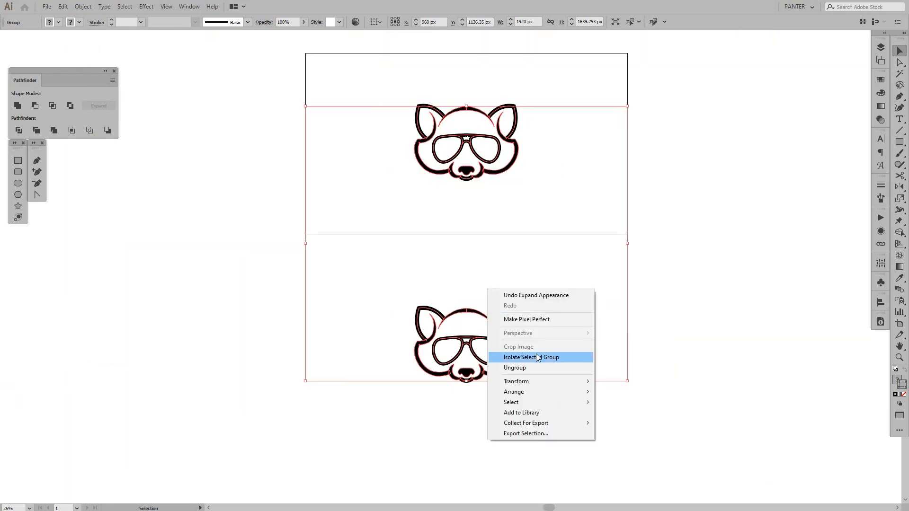
click(534, 368)
right_click(440, 325)
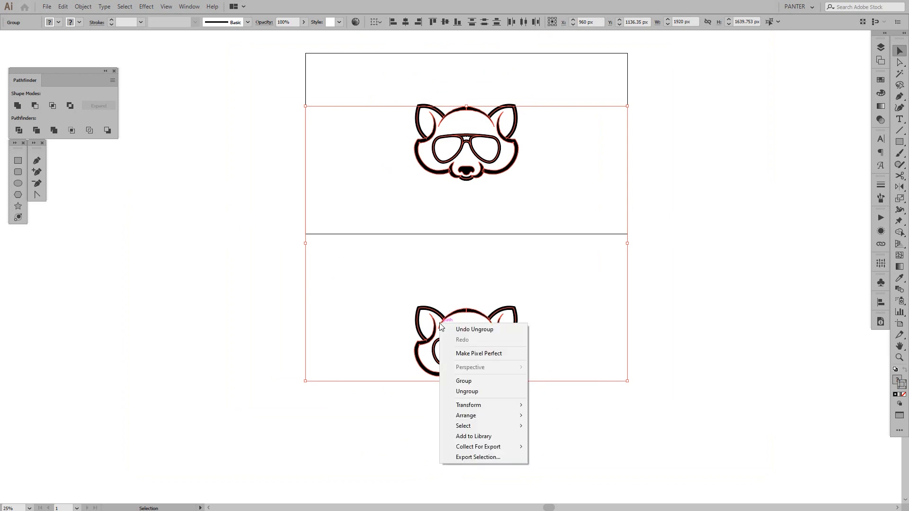
click(482, 391)
right_click(492, 351)
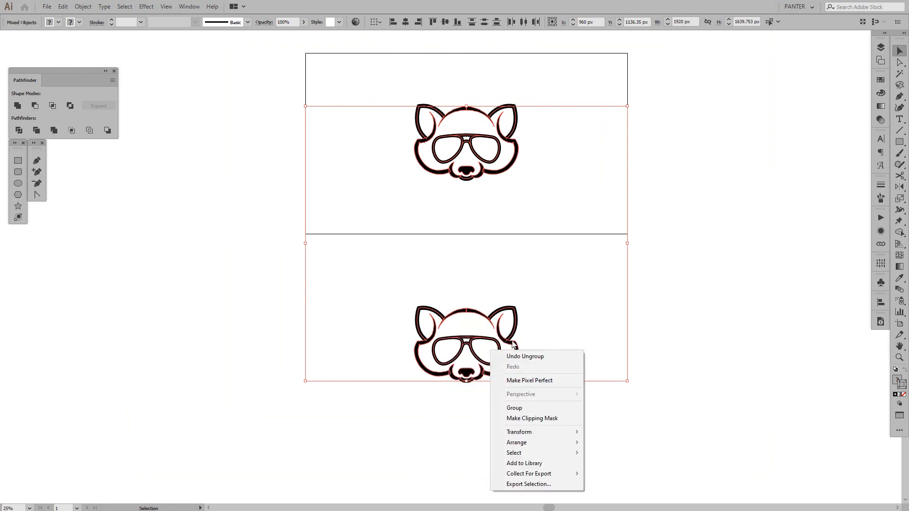
Expand the fill and stroke of all objects in the lower raccoon copy, and deselect it
drag(565, 270, 356, 389)
scroll(516, 363, up, 1)
drag(494, 350, 338, 333)
scroll(339, 343, down, 1)
scroll(241, 342, up, 3)
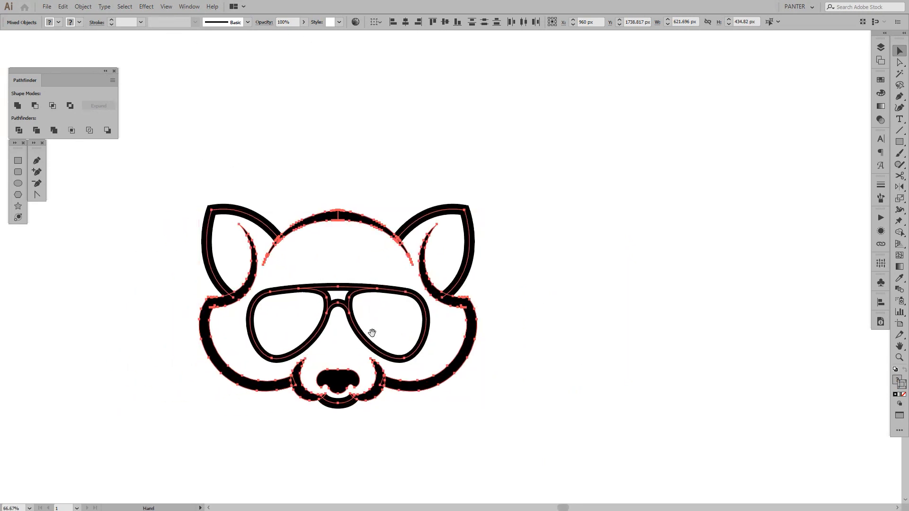
drag(275, 214, 311, 200)
click(86, 8)
click(126, 108)
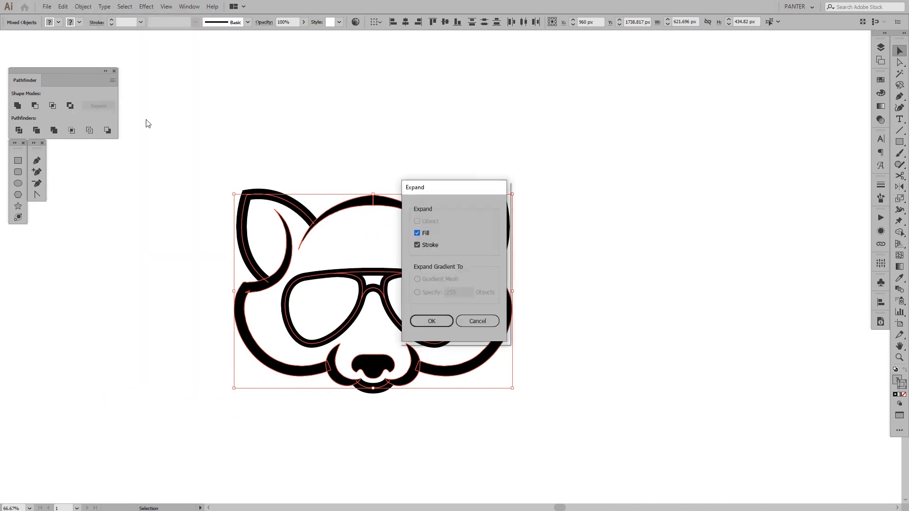
click(432, 322)
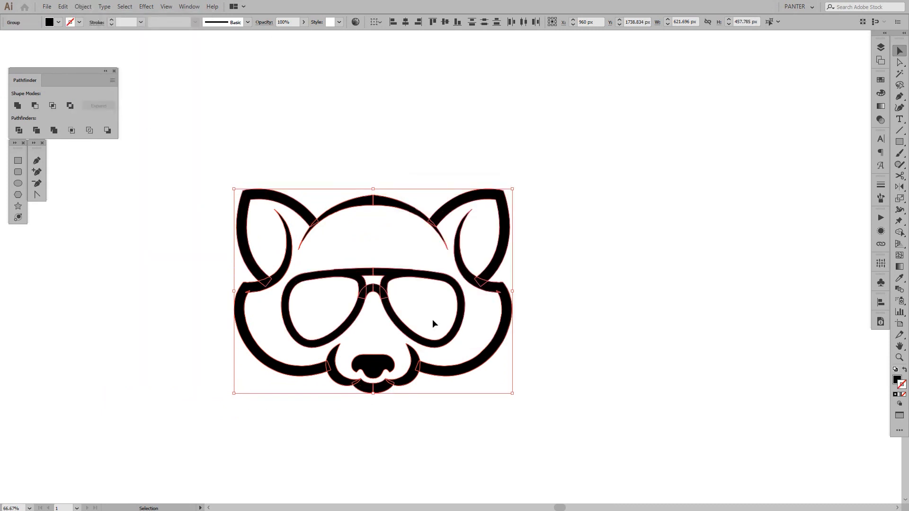
drag(432, 321, 472, 317)
click(473, 316)
scroll(450, 212, up, 2)
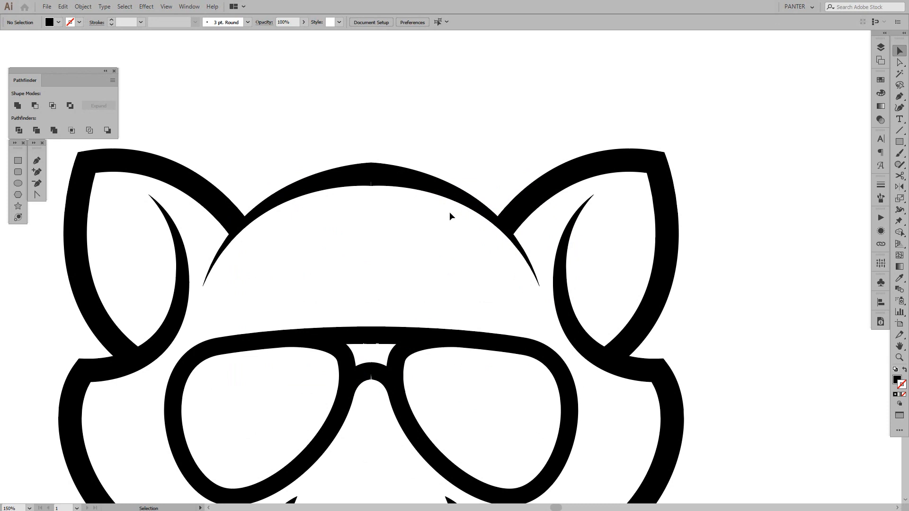
Try to lower the top edge of the right half of the forehead arc in the raccoon copy below the artboard
scroll(445, 251, down, 1)
scroll(450, 273, down, 1)
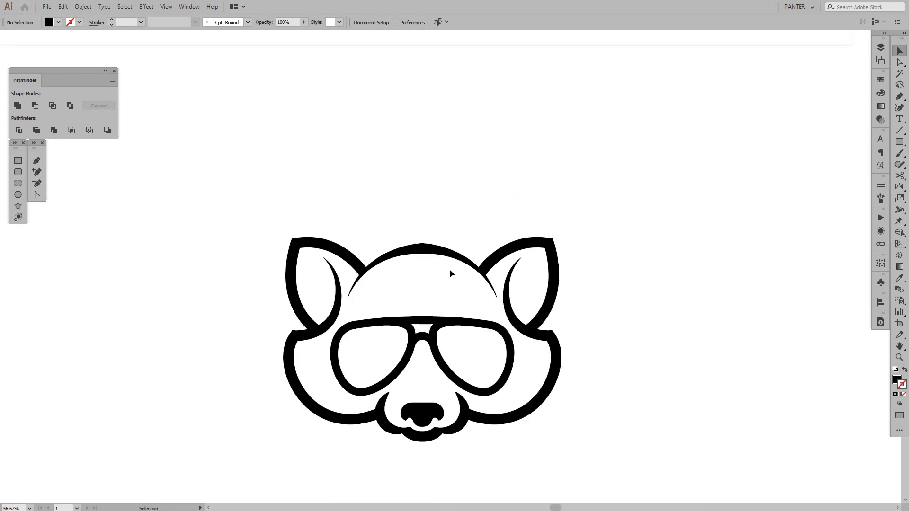
scroll(445, 263, up, 2)
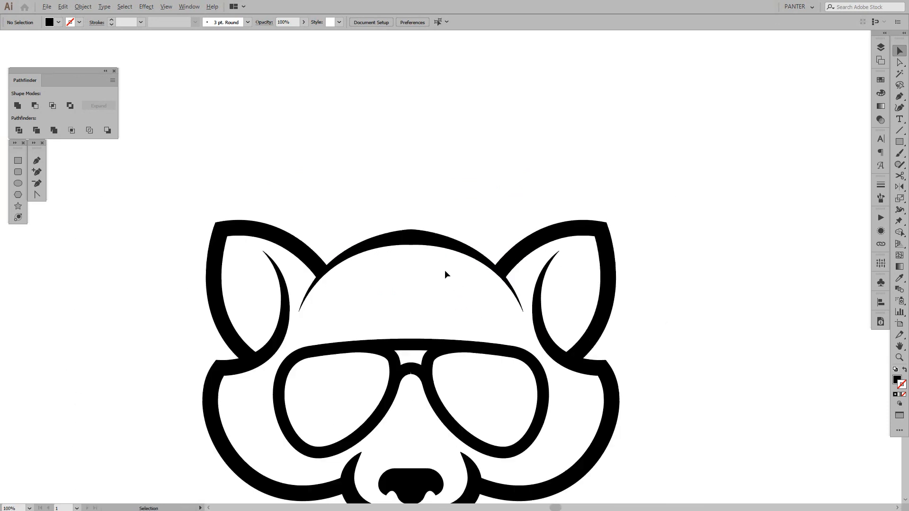
click(445, 226)
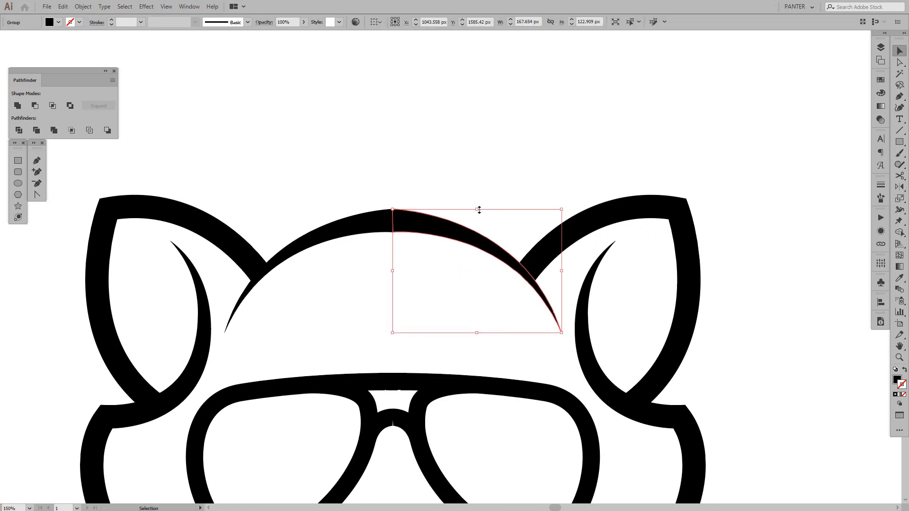
drag(479, 211, 476, 240)
click(481, 197)
scroll(490, 190, down, 4)
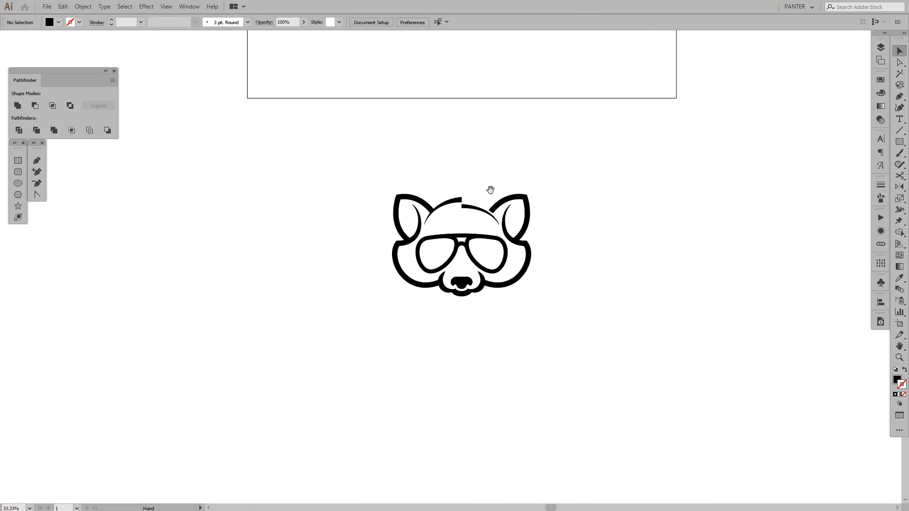
drag(490, 190, 487, 197)
drag(350, 151, 577, 319)
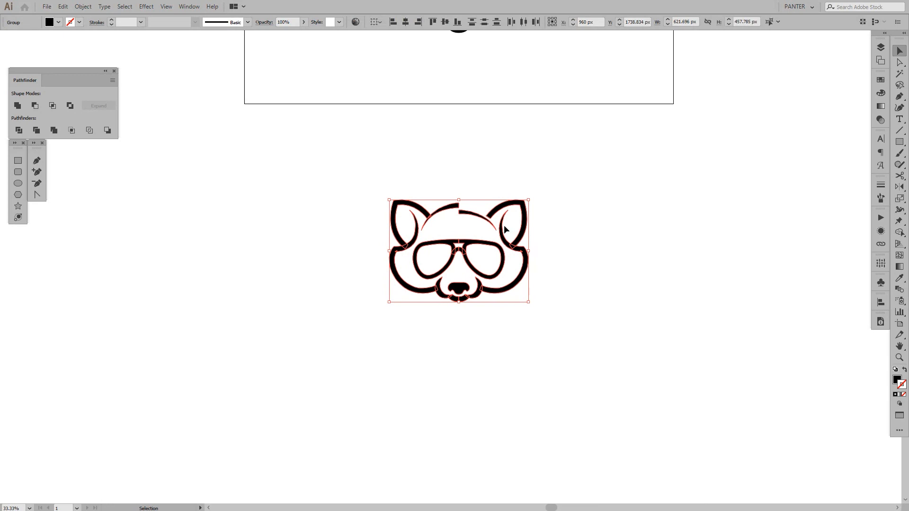
key(ctrl+z)
Duplicate the expanded raccoon copy about 1000 px straight down
drag(384, 190, 556, 325)
drag(523, 273, 548, 455)
drag(541, 416, 504, 300)
Lower the top edge of the forehead arc's right half in the new copy, keeping its width, so its center steps below the left half
scroll(504, 257, up, 1)
scroll(442, 298, up, 4)
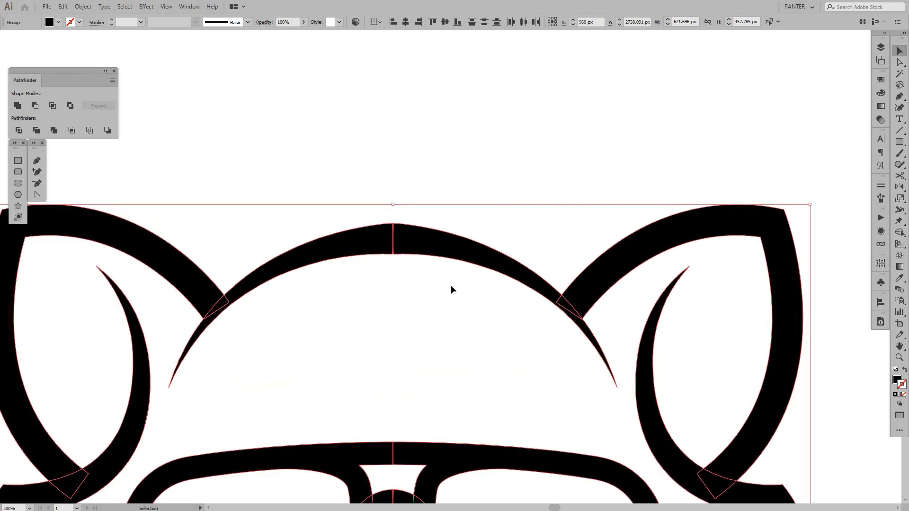
click(467, 239)
drag(505, 258, 517, 223)
click(525, 177)
scroll(525, 177, down, 3)
drag(525, 177, 510, 199)
scroll(510, 200, up, 2)
click(493, 248)
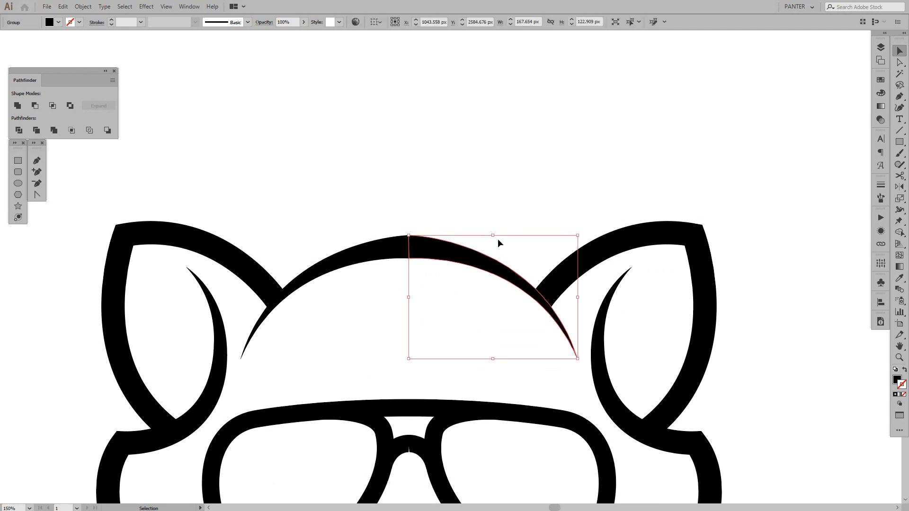
drag(497, 243, 496, 263)
click(529, 205)
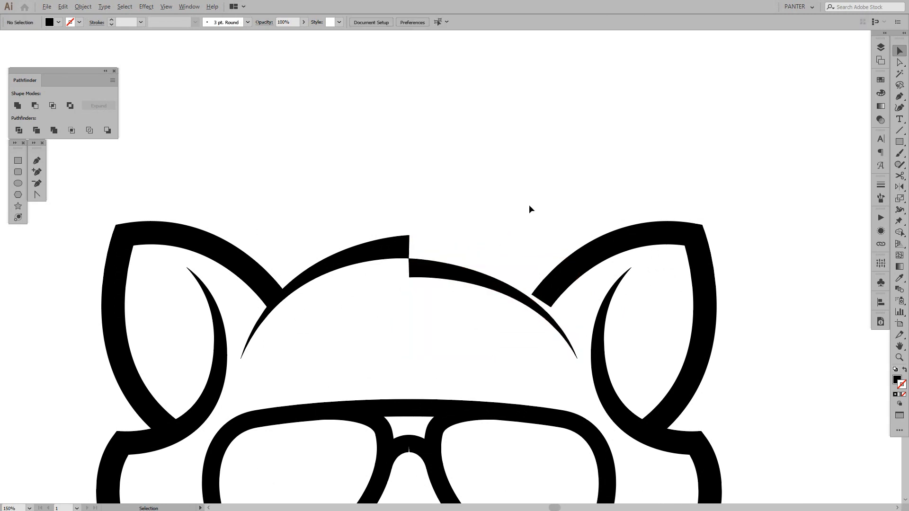
Draw a curved, pointed hair tuft with the Pen tool above the forehead arc, about 110 px wide and 80 px high, with stroke and no fill
scroll(529, 204, down, 4)
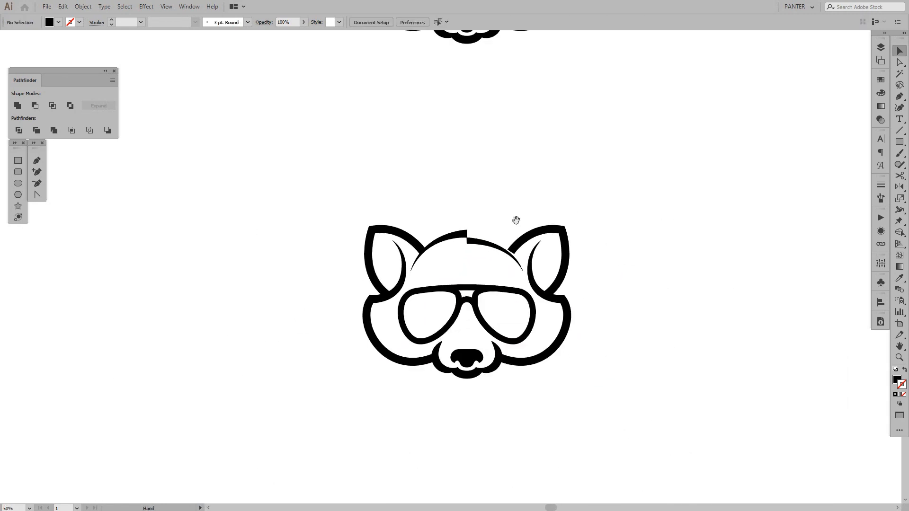
drag(516, 224, 477, 228)
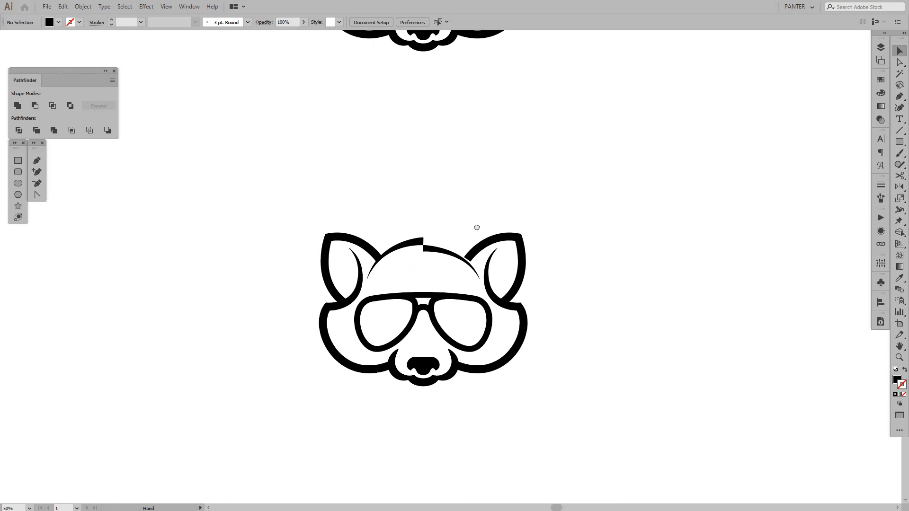
scroll(452, 231, up, 4)
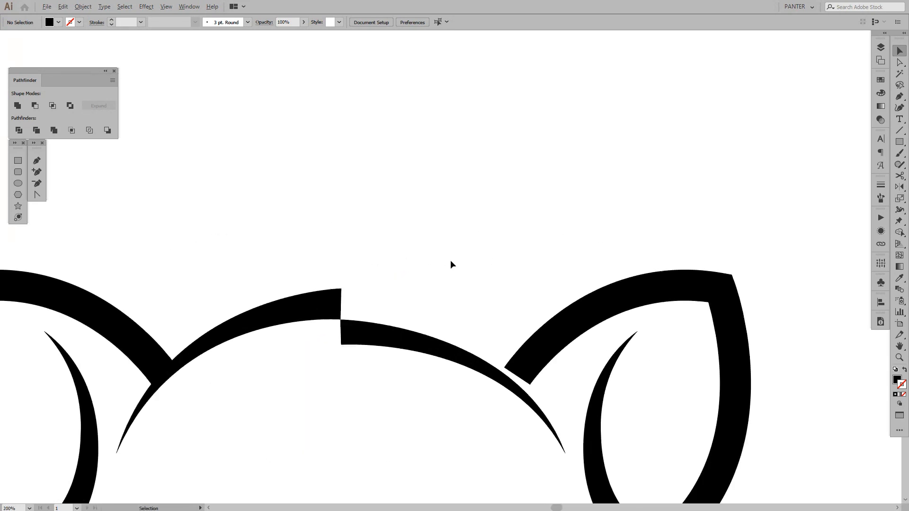
mouse_move(488, 300)
mouse_down()
mouse_move(456, 265)
mouse_move(483, 292)
mouse_up()
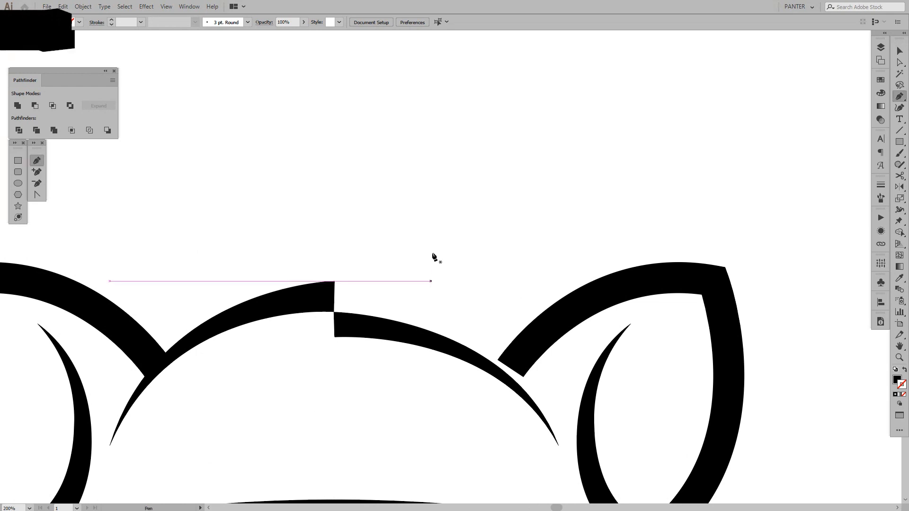
drag(417, 262, 462, 305)
key(p)
click(329, 341)
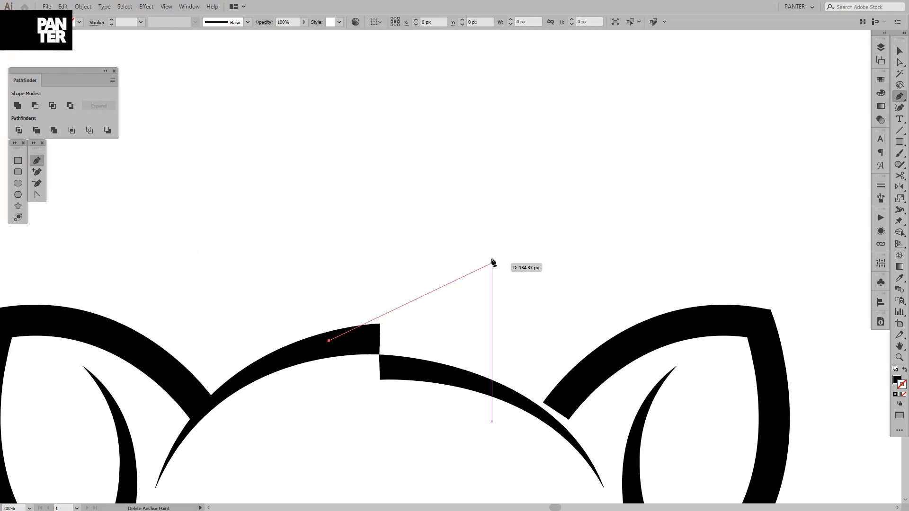
drag(476, 267, 519, 200)
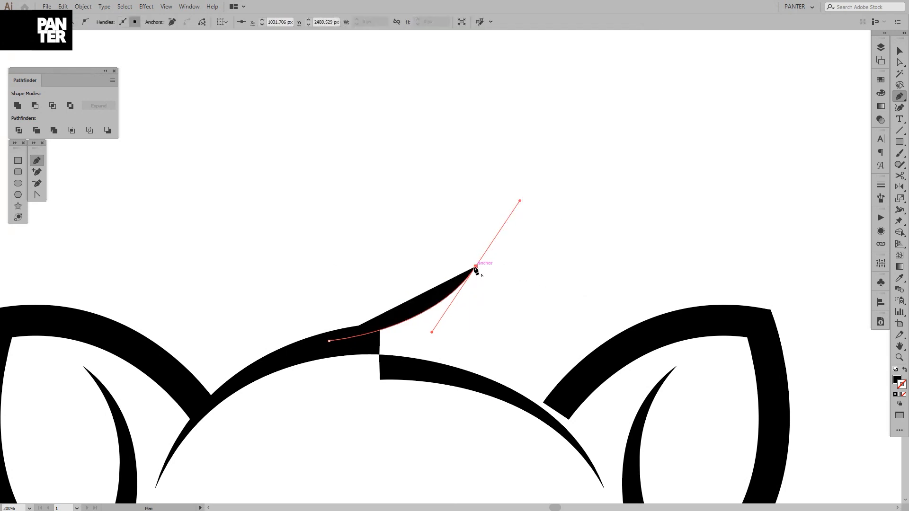
key(shift+x)
mouse_move(476, 266)
mouse_down()
mouse_move(459, 355)
mouse_move(442, 362)
mouse_move(448, 378)
mouse_move(425, 393)
mouse_move(436, 353)
mouse_move(384, 383)
mouse_move(392, 354)
mouse_up()
key(v)
click(421, 392)
Add an anchor point on the tuft's right curve just above the forehead arc and delete the path segment below it
scroll(421, 392, down, 3)
drag(449, 399, 453, 290)
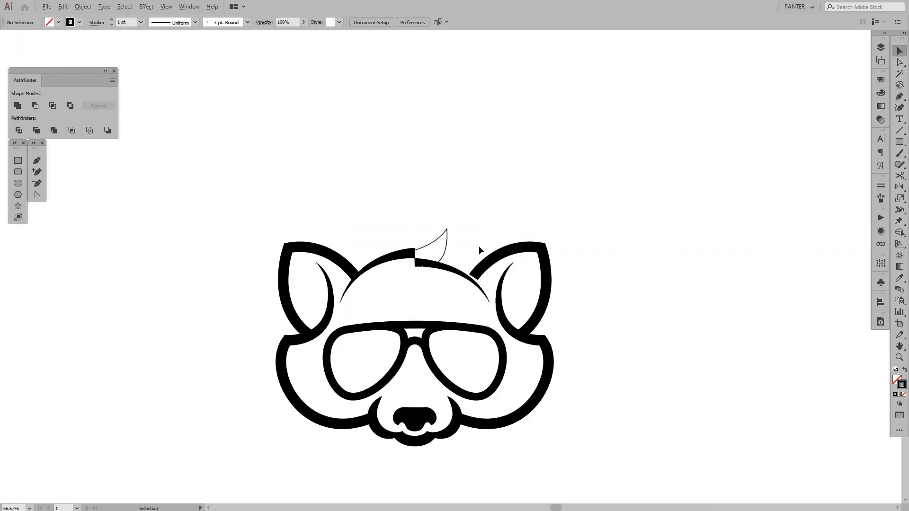
scroll(479, 252, up, 3)
scroll(454, 268, up, 2)
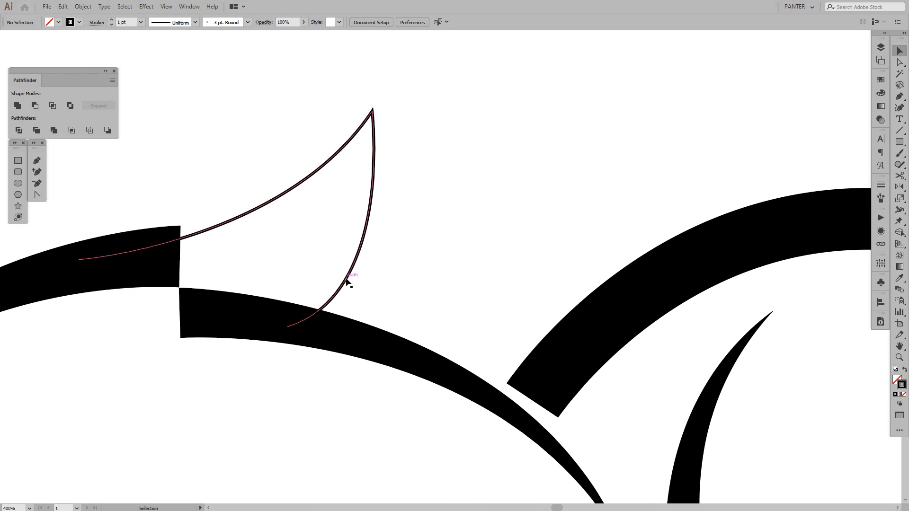
click(347, 281)
key(p)
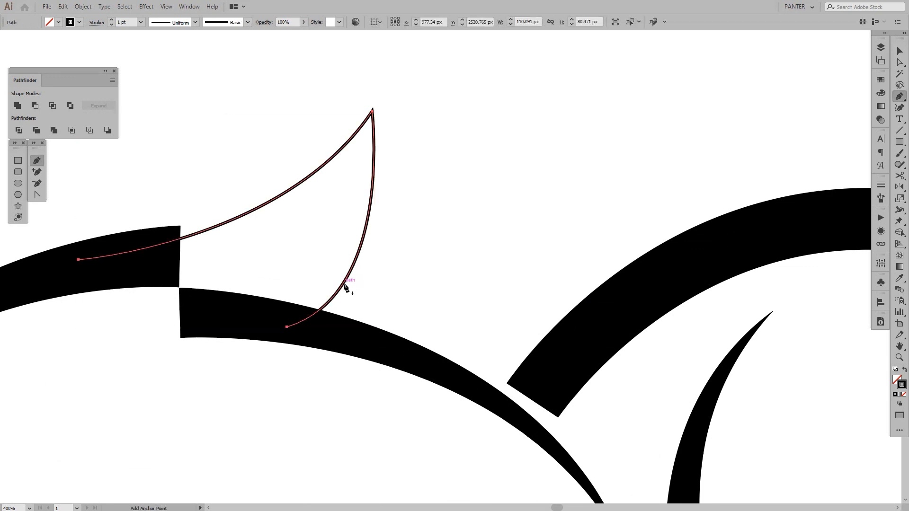
click(345, 283)
key(a)
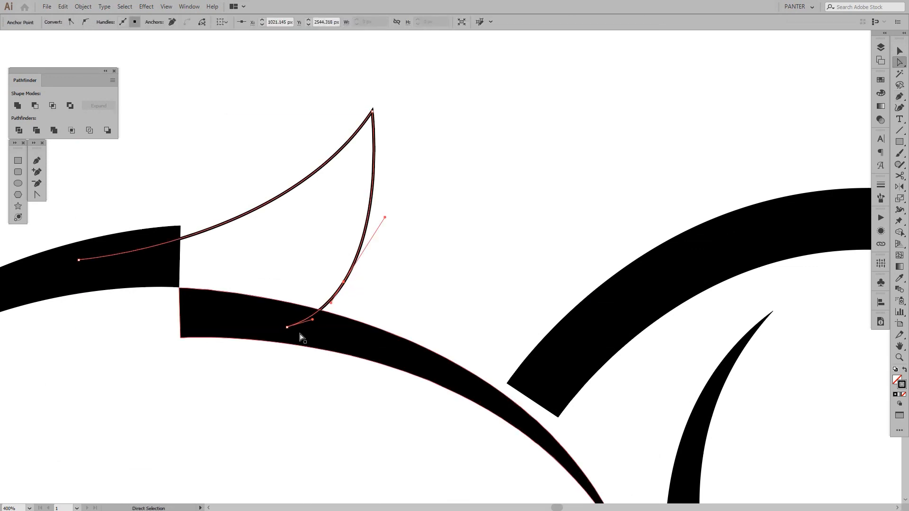
key(Delete)
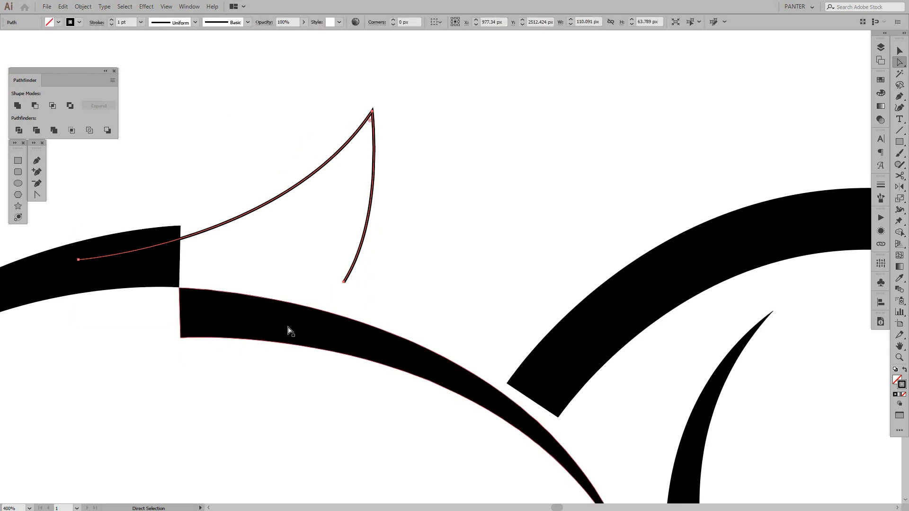
Extend the open tuft path with a smaller second spike curving down across the right half of the forehead arc
key(p)
click(344, 282)
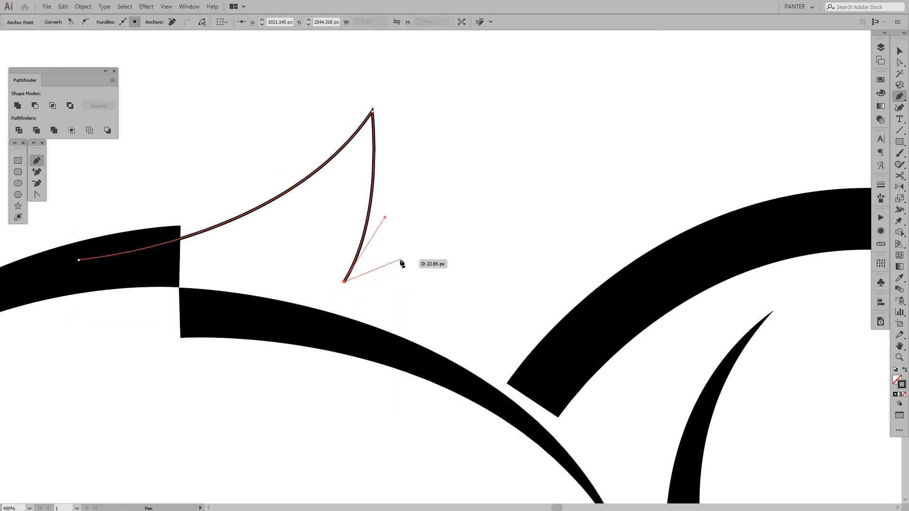
drag(401, 260, 426, 238)
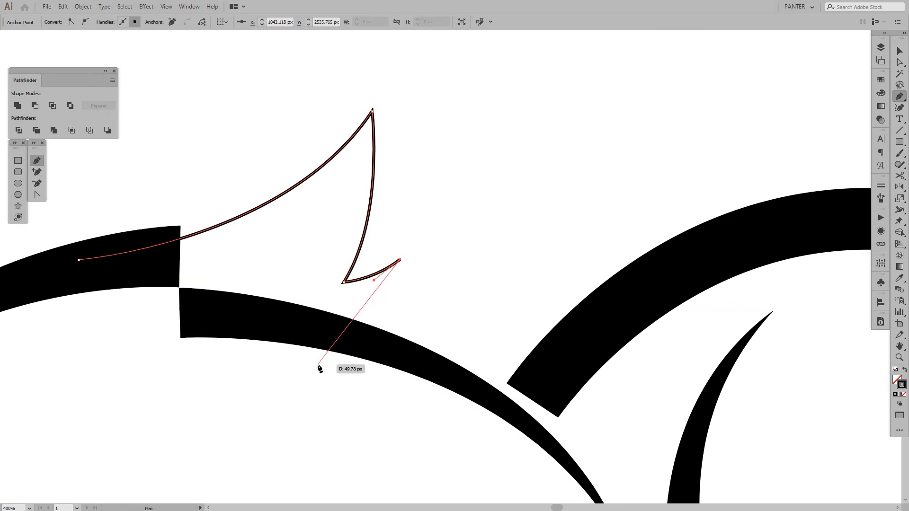
drag(317, 365, 237, 393)
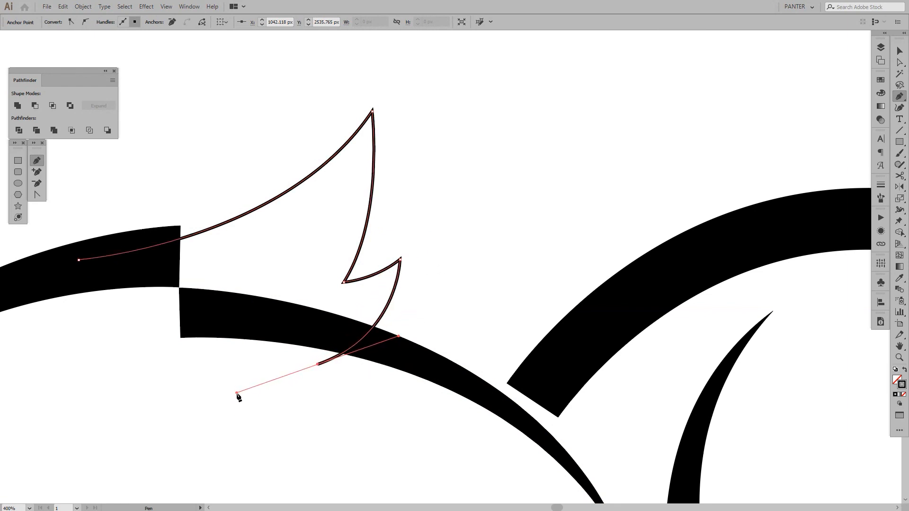
click(436, 405)
Move the tuft path's left end anchor slightly down inside the forehead arc, to about X 924 px and Y 2539 px
scroll(405, 396, down, 2)
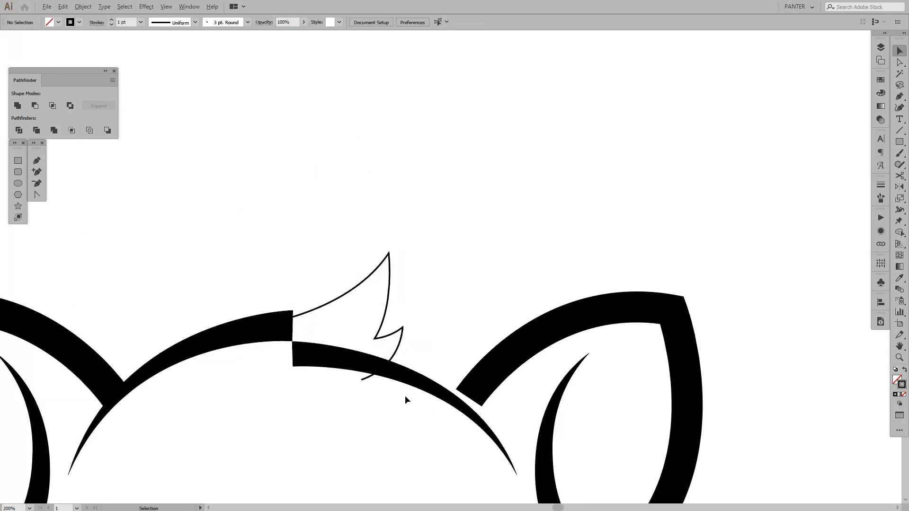
drag(405, 395, 445, 373)
scroll(375, 292, up, 2)
drag(331, 236, 368, 308)
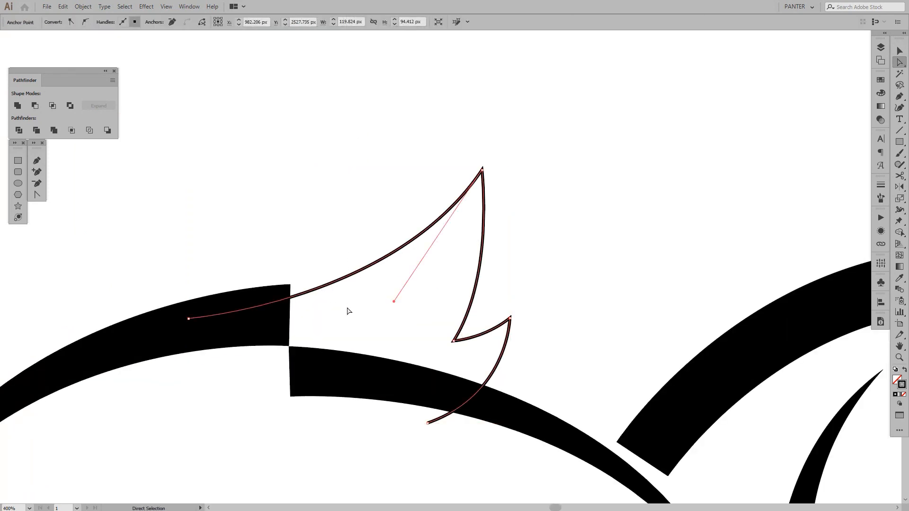
key(v)
click(185, 327)
key(a)
drag(289, 283, 360, 318)
click(188, 319)
drag(193, 325, 192, 325)
Set the tuft path's stroke weight to 20 pt and deselect it
key(v)
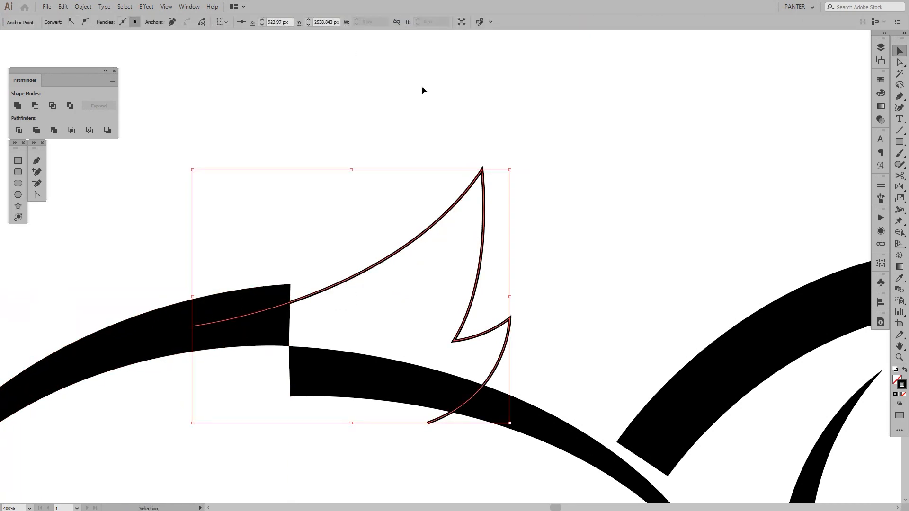
drag(484, 212, 484, 212)
click(127, 20)
scroll(127, 20, up, 9)
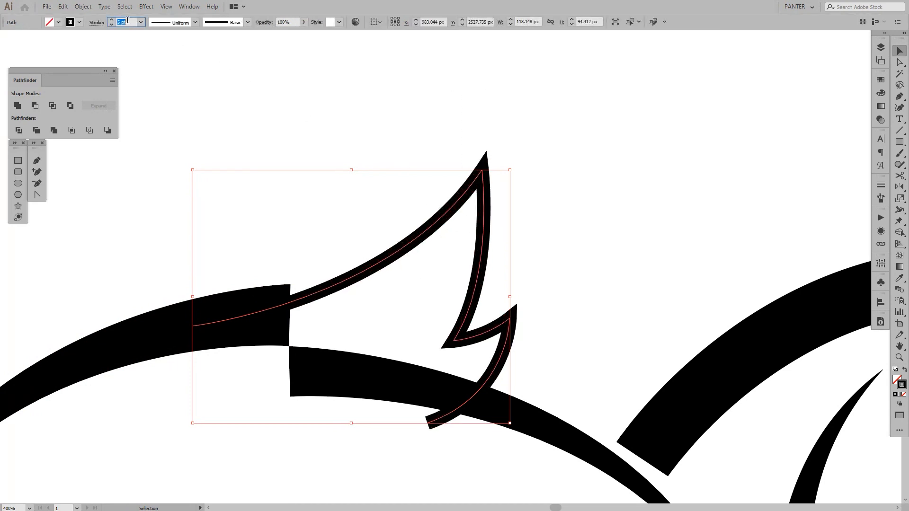
scroll(127, 21, up, 10)
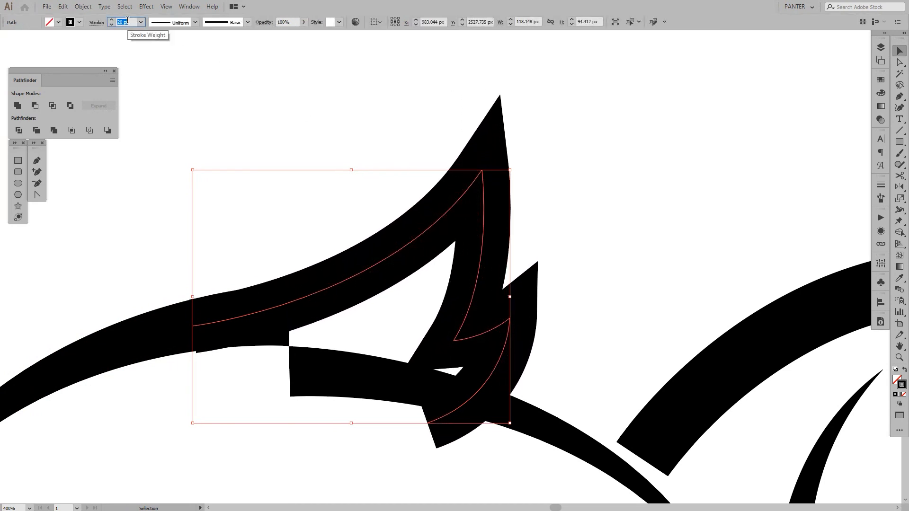
click(266, 113)
Duplicate the whole raccoon with its hair tuft about 981 px horizontally to the right
scroll(327, 211, down, 4)
drag(333, 203, 371, 199)
scroll(406, 204, down, 2)
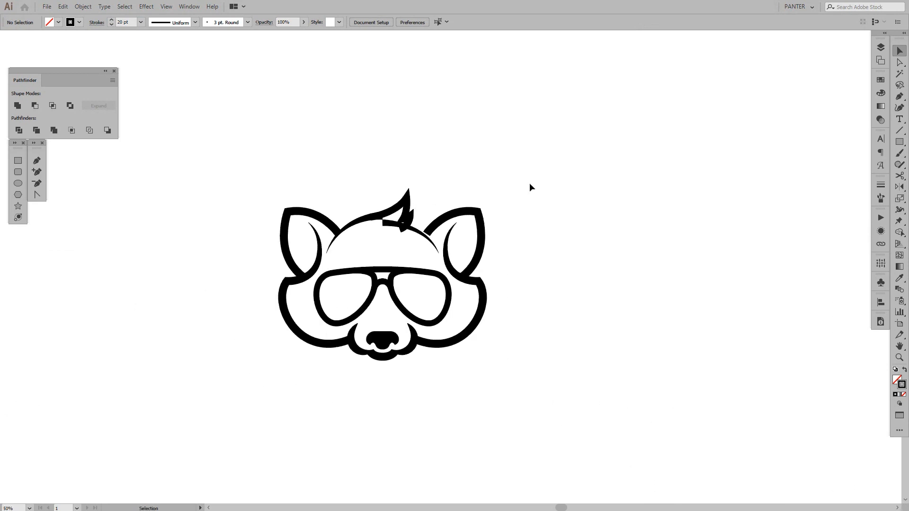
drag(531, 185, 549, 188)
scroll(392, 204, up, 3)
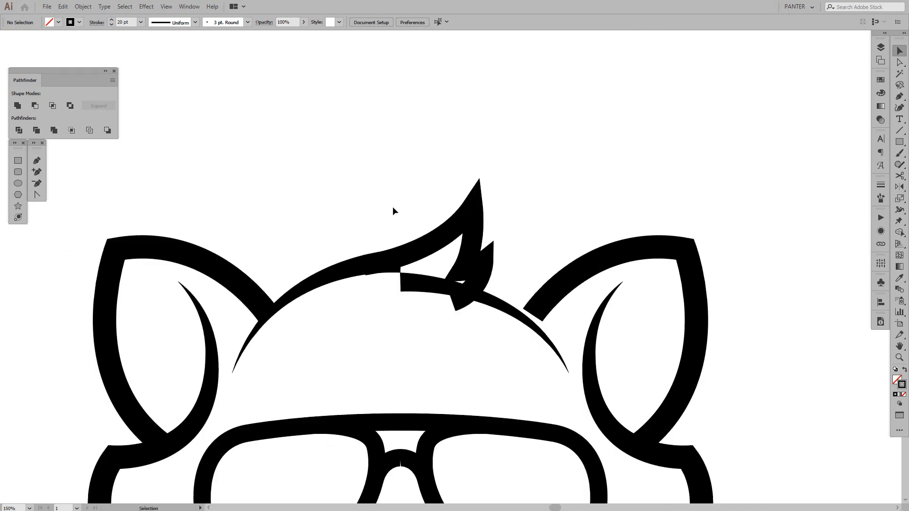
scroll(395, 222, down, 2)
scroll(396, 220, up, 2)
scroll(396, 220, down, 5)
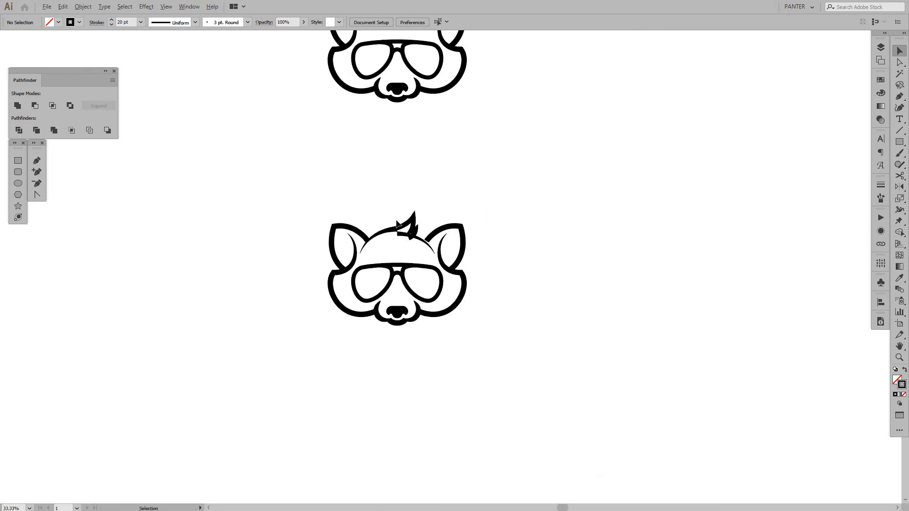
scroll(517, 229, up, 1)
drag(564, 197, 212, 371)
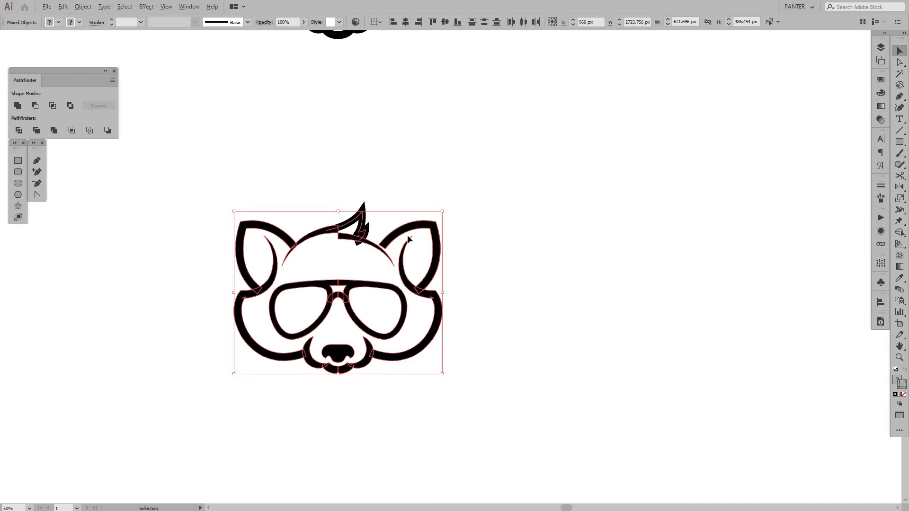
drag(405, 239, 733, 256)
Expand the fill and stroke of all objects in the new raccoon copy, including the tuft
scroll(591, 246, right, 3)
scroll(454, 241, up, 3)
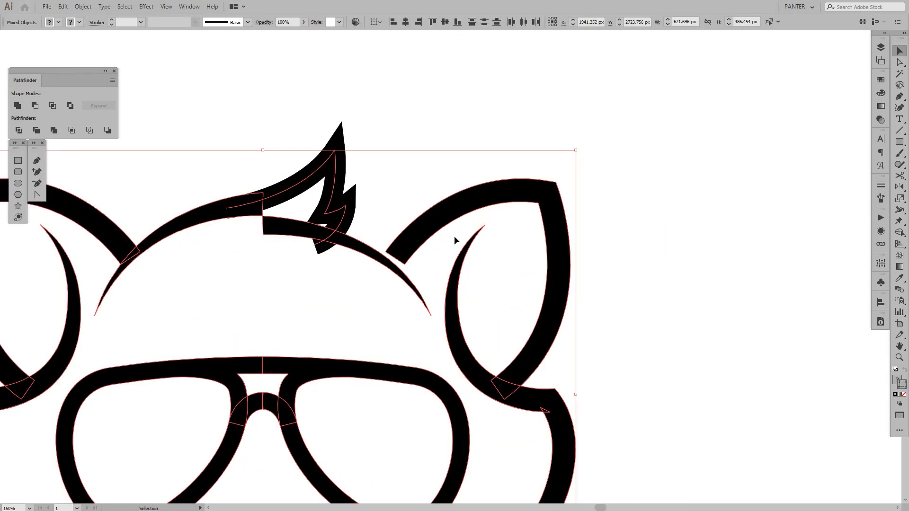
click(83, 6)
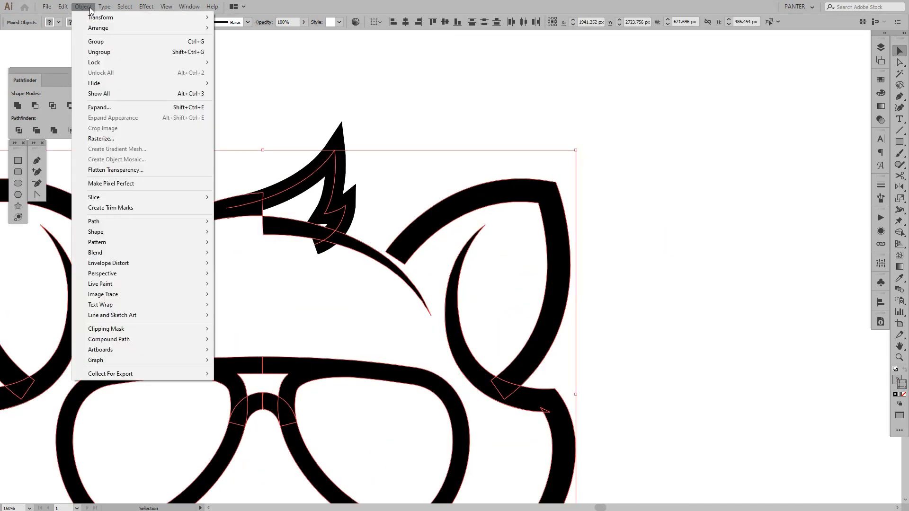
click(135, 112)
click(424, 319)
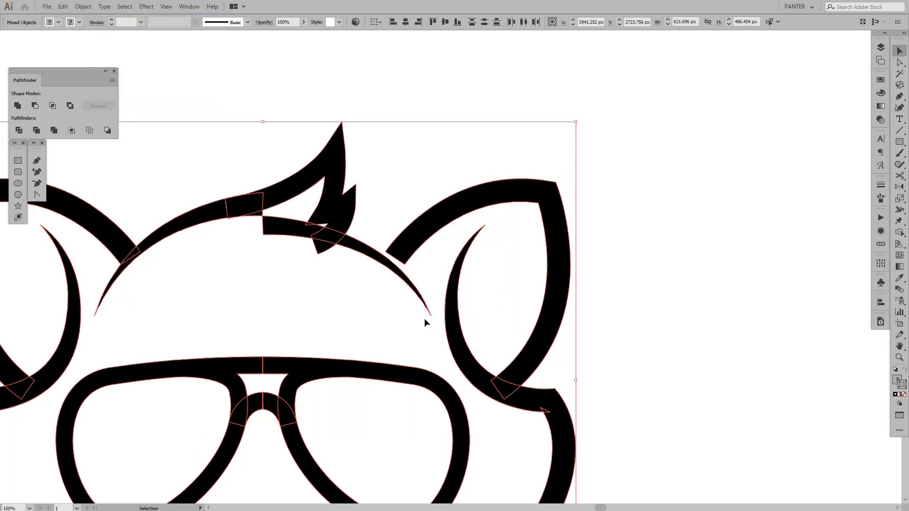
Remove the overhanging inner segment of the raccoon copy's right forehead arc beneath the hair tuft with Shape Builder
key(ctrl+plus)
key(ctrl+plus)
click(304, 260)
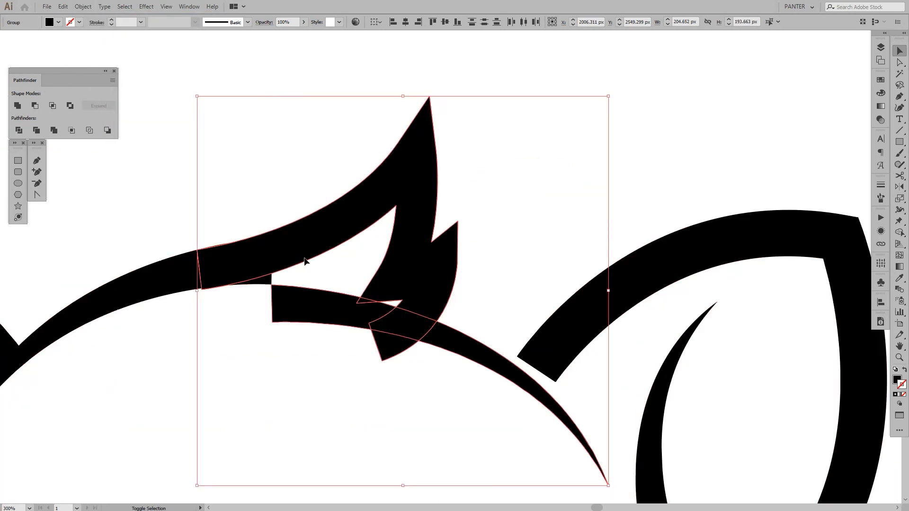
key(shift+m)
alt+click(336, 325)
key(v)
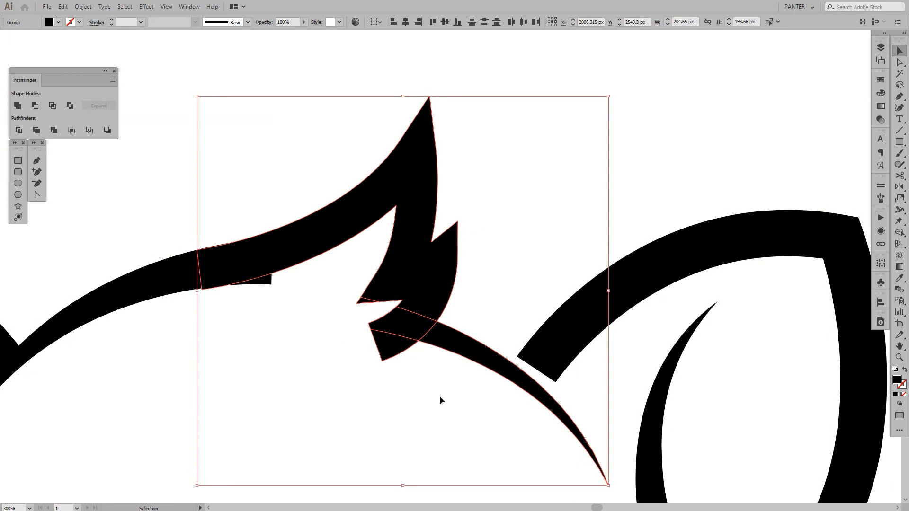
Remove the small corner of the left forehead arc protruding below the tuft's root with Shape Builder and deselect
key(shift+m)
scroll(243, 280, up, 1)
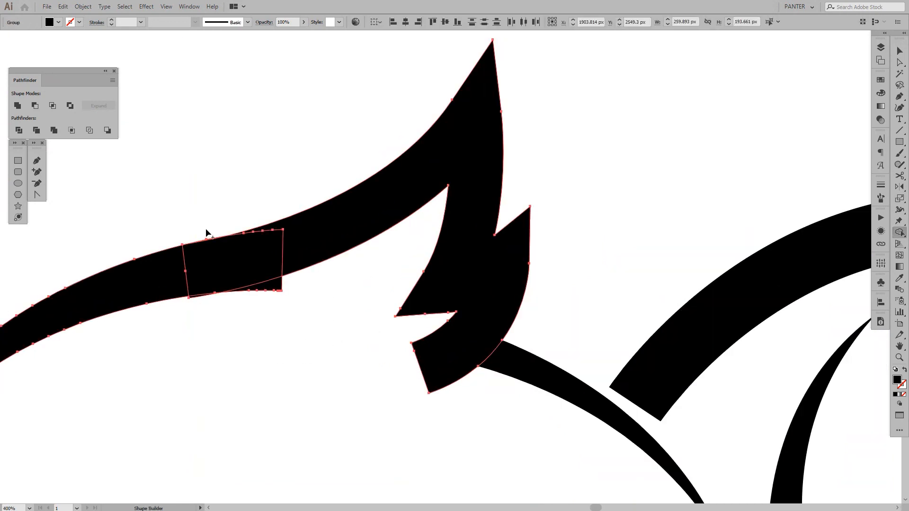
alt+click(275, 287)
key(v)
click(332, 309)
Delete the expanded raccoon copy beside the original
scroll(333, 309, down, 6)
drag(472, 287, 565, 245)
scroll(603, 274, down, 1)
drag(603, 300, 604, 287)
scroll(576, 323, up, 1)
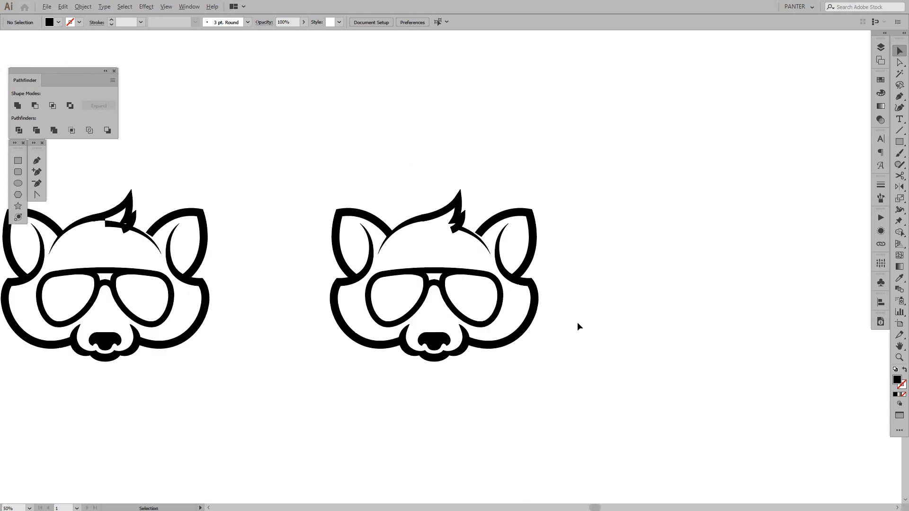
scroll(578, 324, up, 1)
drag(542, 317, 626, 317)
scroll(598, 320, down, 1)
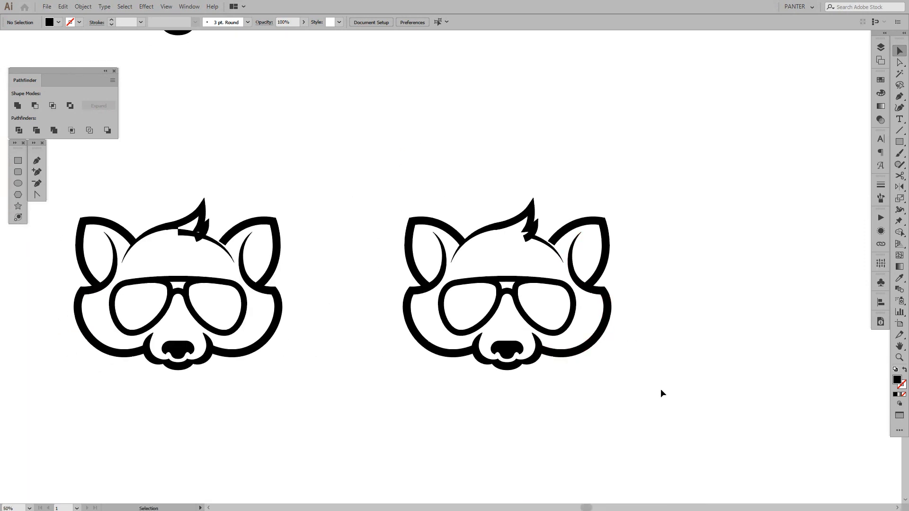
drag(661, 393, 442, 171)
key(Delete)
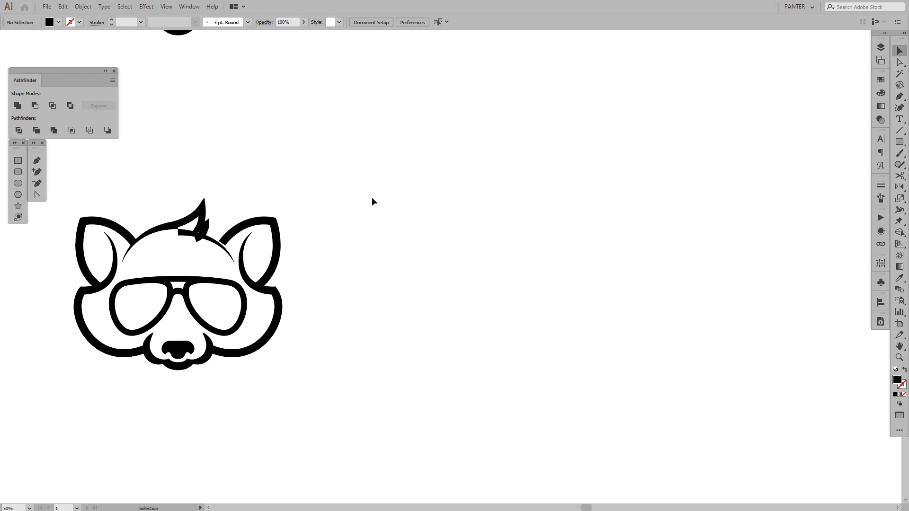
Extend the inner end of the original raccoon's right ear outline into the forehead arc by moving its two end anchors
scroll(378, 208, left, 3)
scroll(432, 224, up, 6)
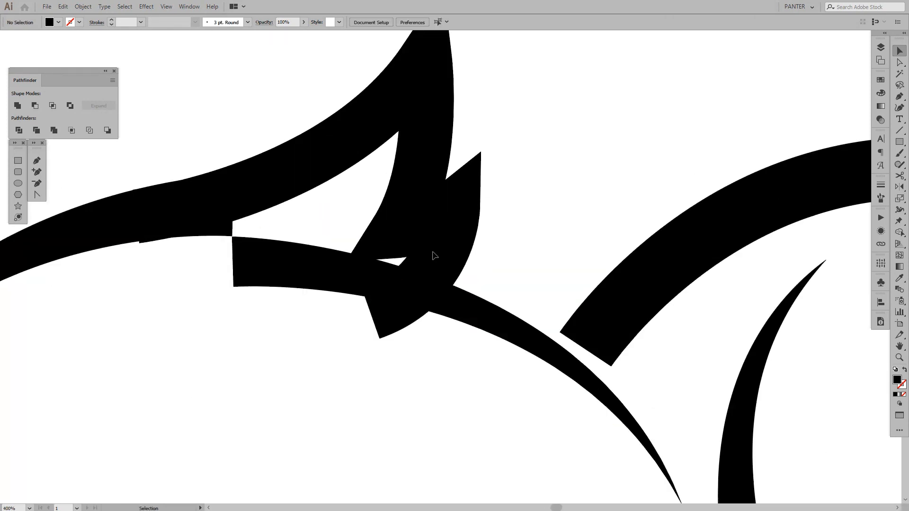
drag(534, 260, 364, 219)
key(a)
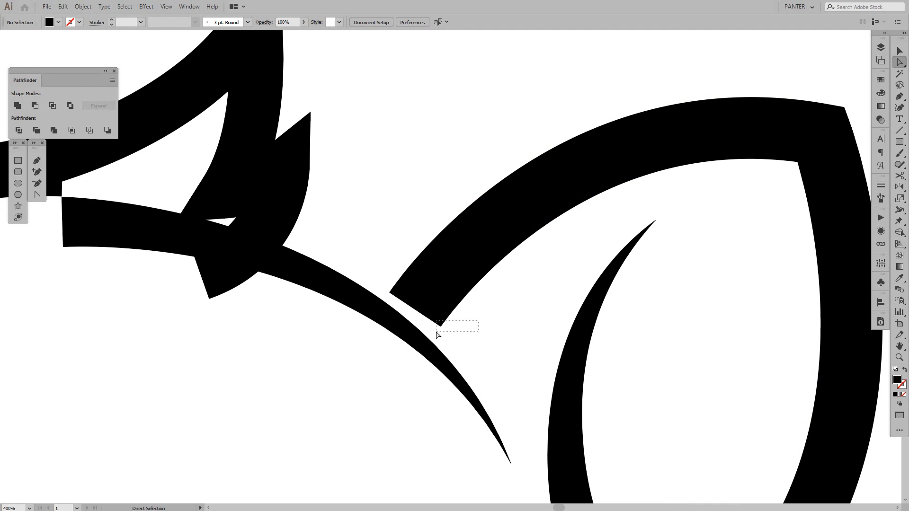
drag(478, 321, 436, 332)
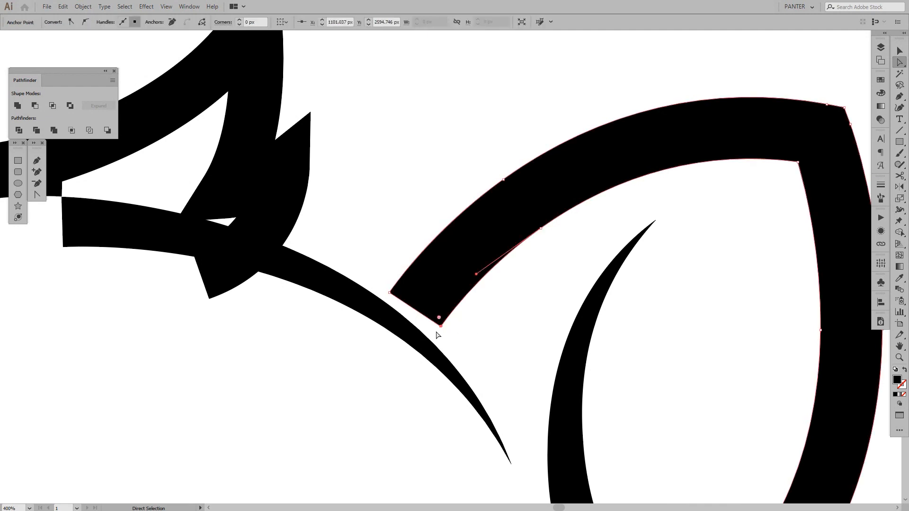
shift+click(389, 293)
drag(441, 327, 429, 345)
click(470, 324)
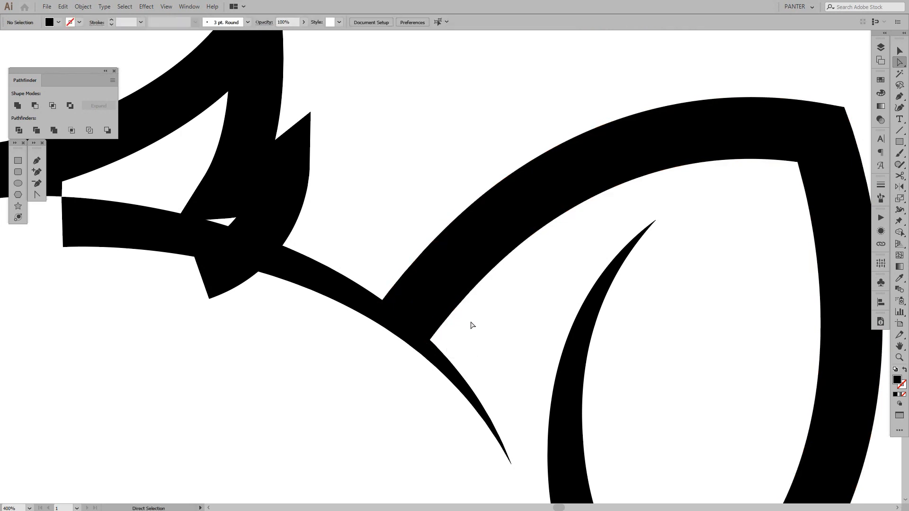
drag(484, 308, 551, 280)
scroll(551, 280, down, 2)
scroll(322, 199, up, 1)
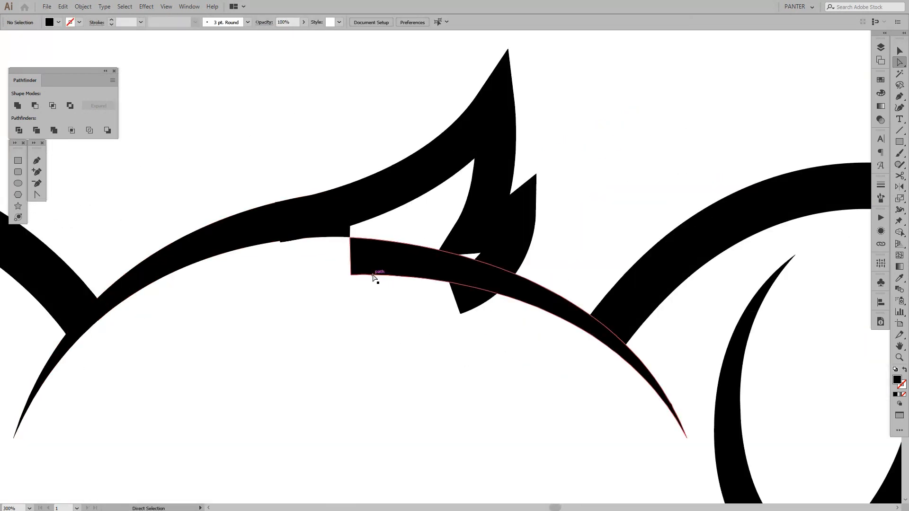
drag(368, 284, 328, 271)
click(367, 306)
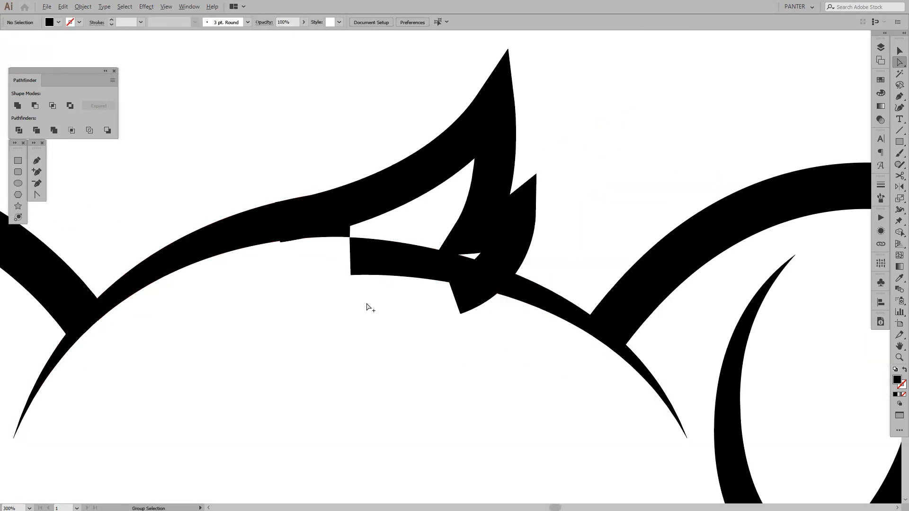
scroll(369, 307, down, 1)
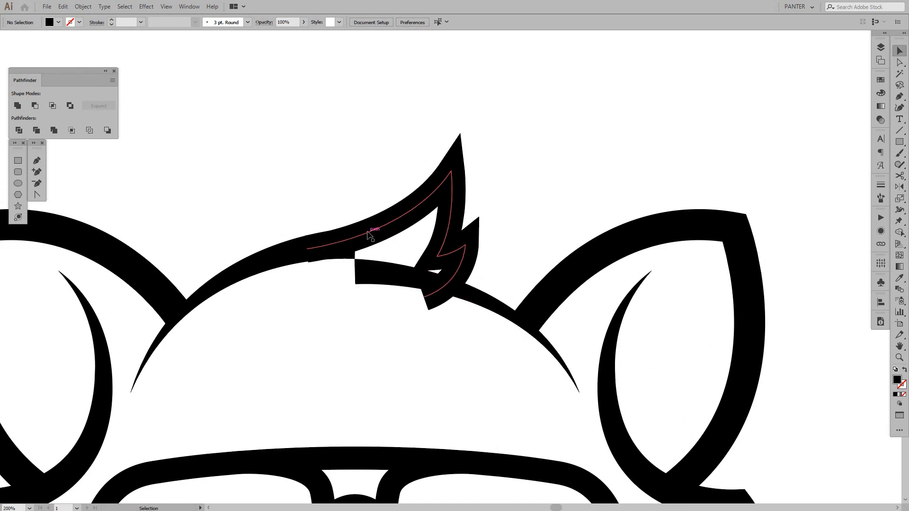
Adjust the long upper curve of the hair tuft path by moving the tip anchor's handle slightly down and left
click(368, 234)
scroll(368, 234, up, 1)
key(a)
click(277, 259)
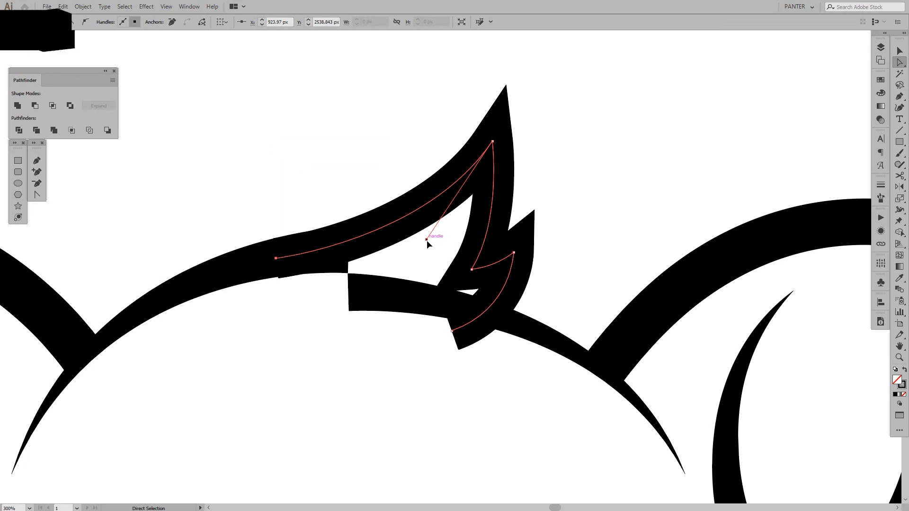
drag(427, 240, 412, 249)
click(358, 335)
scroll(359, 336, down, 4)
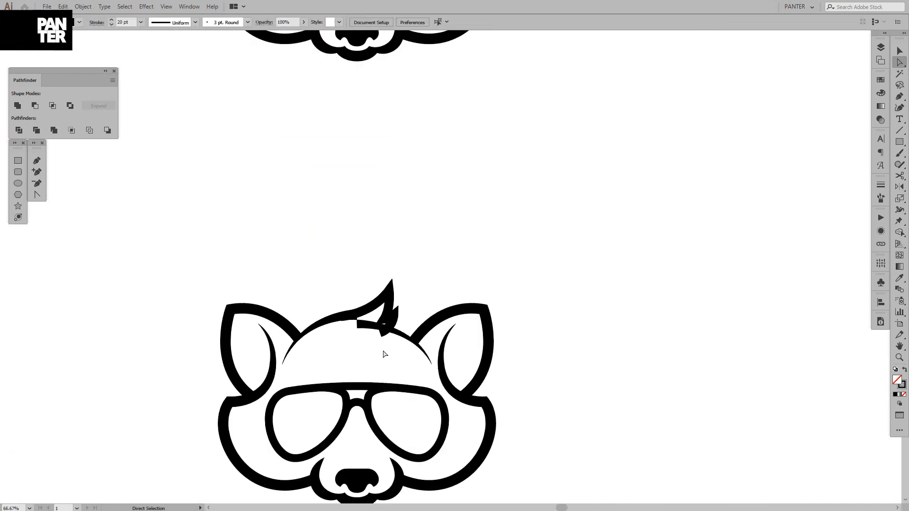
Taper the lower end of the hair tuft's stroke to a point with the Width tool and deselect it
key(space)
drag(370, 358, 370, 352)
scroll(372, 347, up, 3)
key(v)
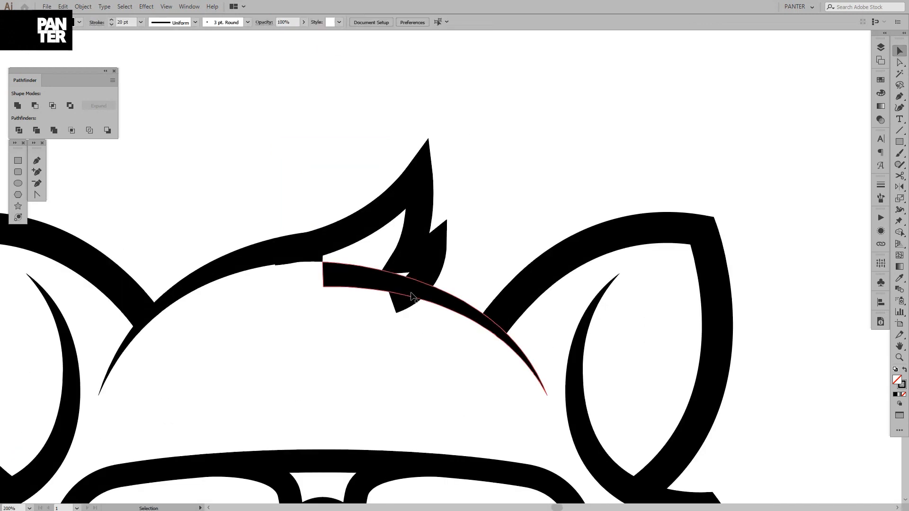
click(440, 281)
click(431, 276)
scroll(428, 274, up, 1)
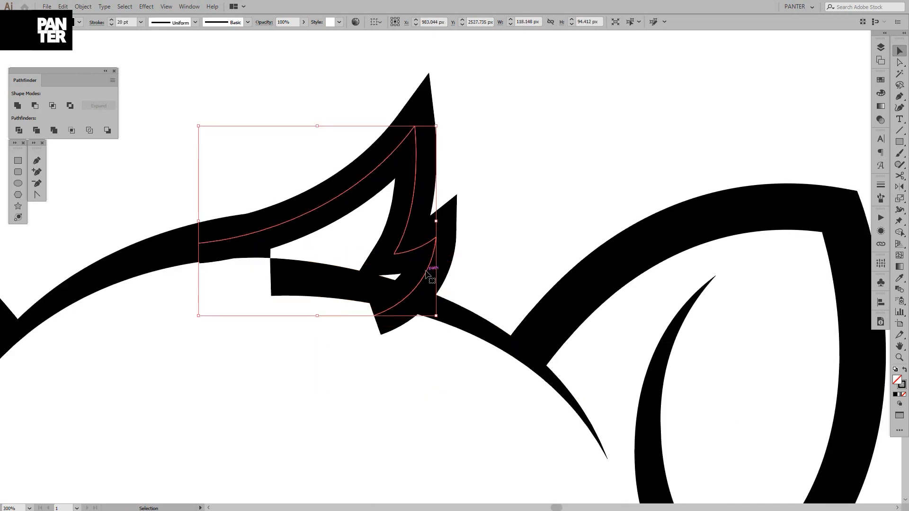
key(shift+w)
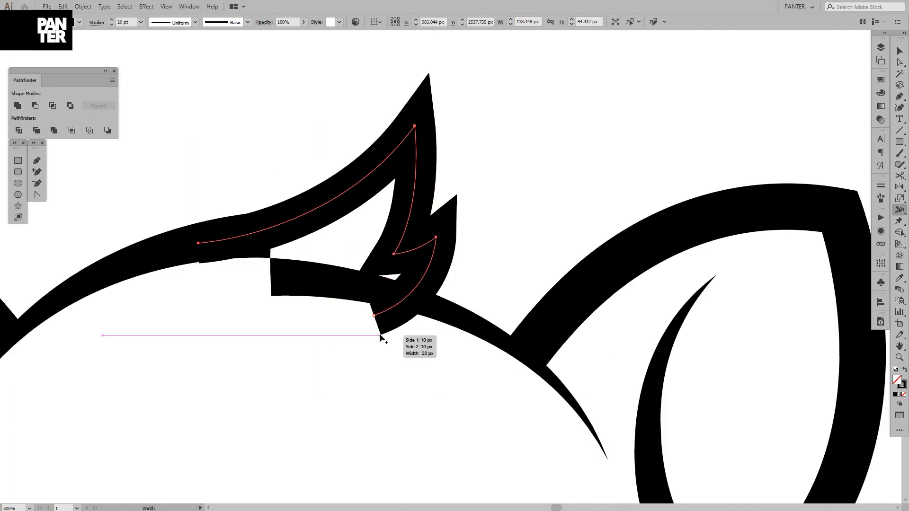
drag(377, 333, 366, 315)
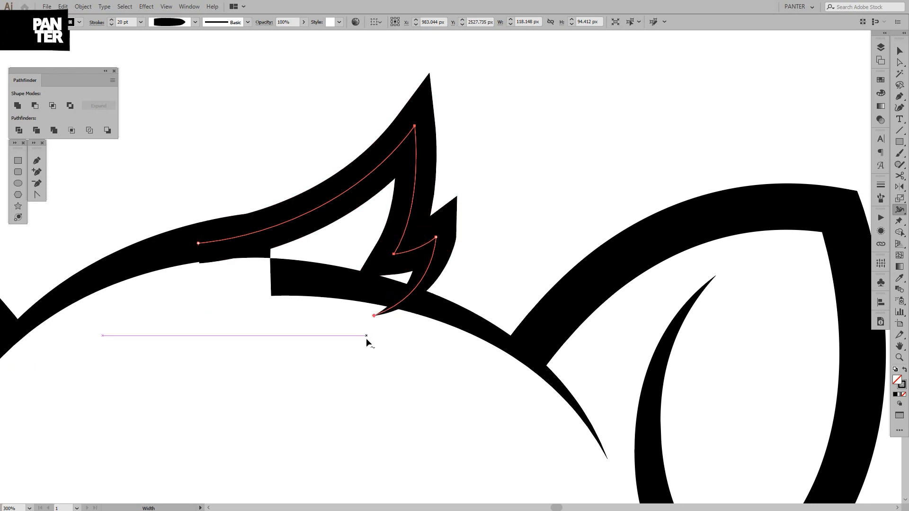
key(v)
click(366, 340)
Duplicate the whole raccoon, including the tapered tuft, about 931 px horizontally to the right
scroll(366, 344, down, 3)
drag(366, 348, 313, 287)
scroll(374, 308, down, 2)
drag(148, 203, 505, 450)
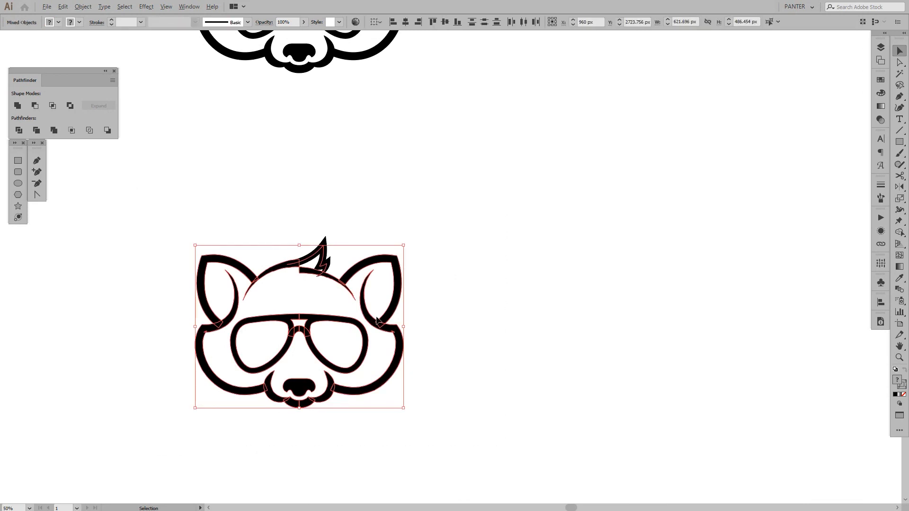
drag(425, 328, 632, 351)
drag(526, 427, 208, 222)
drag(277, 268, 588, 294)
Expand the appearance of all objects in the new raccoon copy, including the tapered tuft
scroll(684, 260, up, 2)
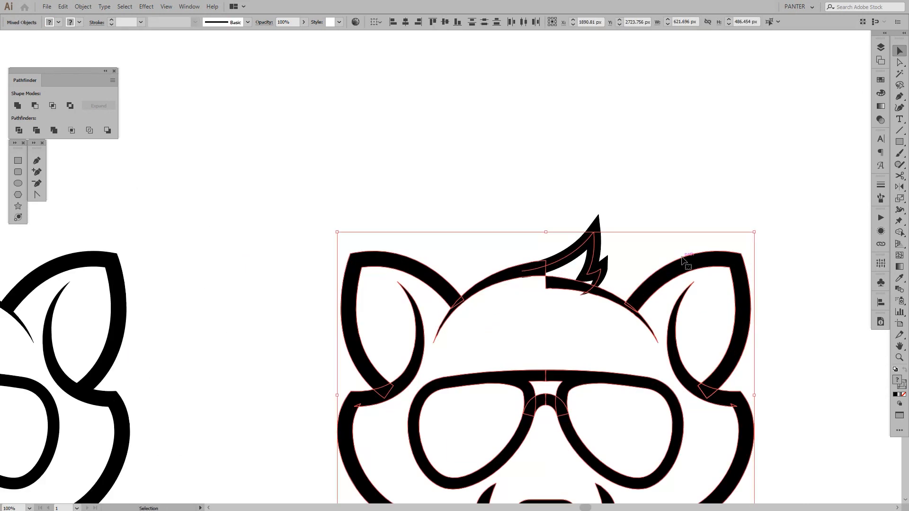
click(83, 6)
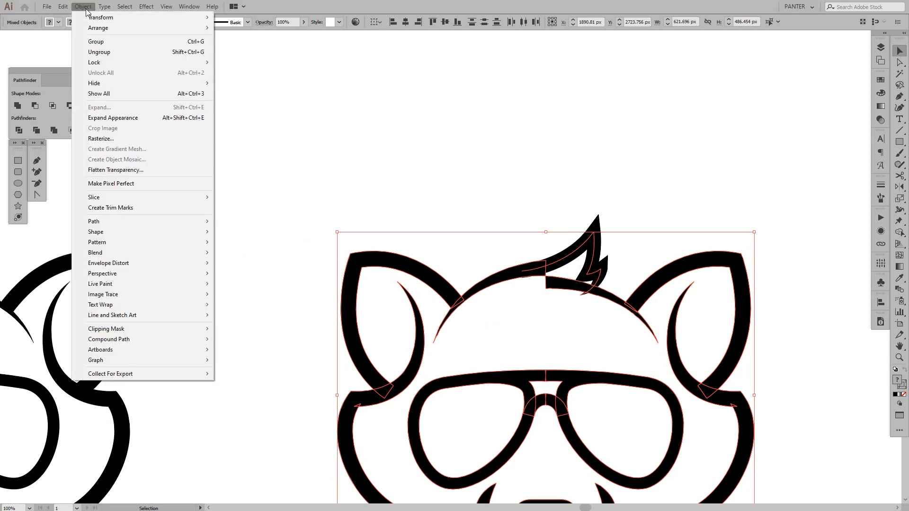
click(109, 115)
drag(647, 294, 550, 176)
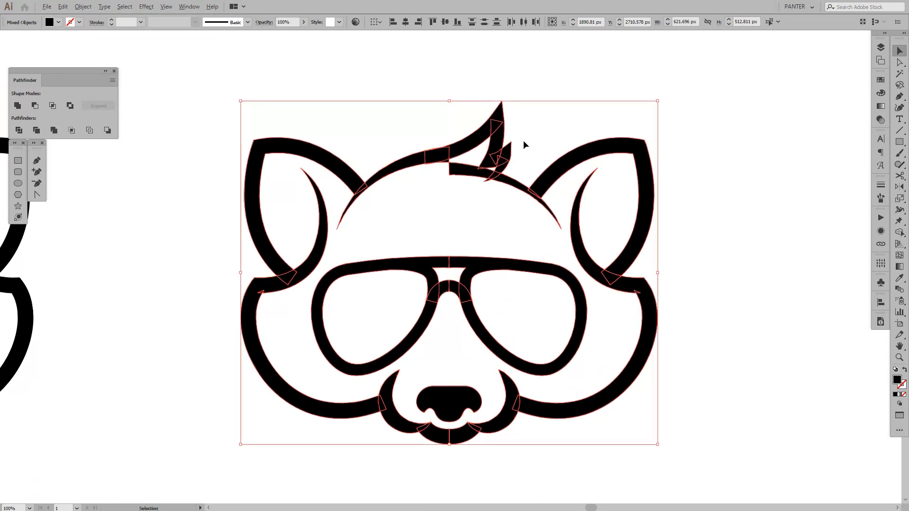
Try to remove the forehead arc's overhang and the neighbouring corner under the tuft together with Shape Builder
scroll(521, 140, up, 2)
key(shift+m)
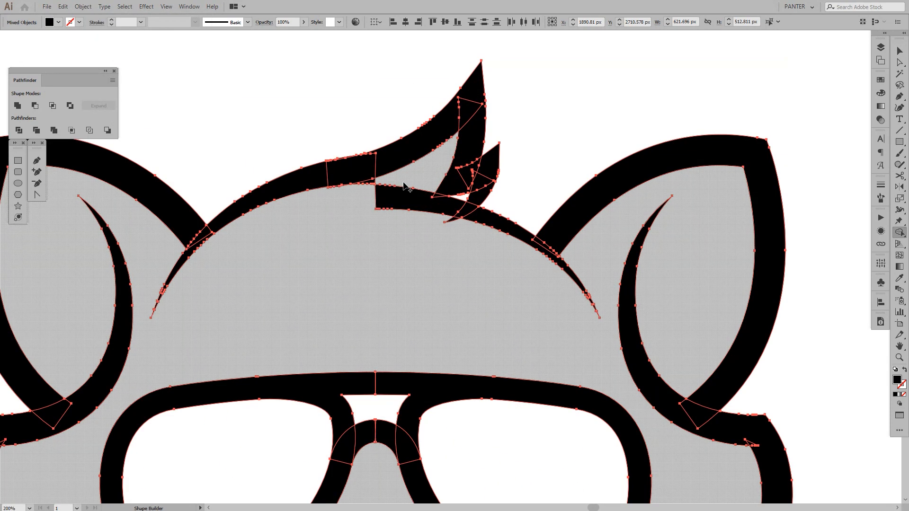
scroll(400, 185, up, 2)
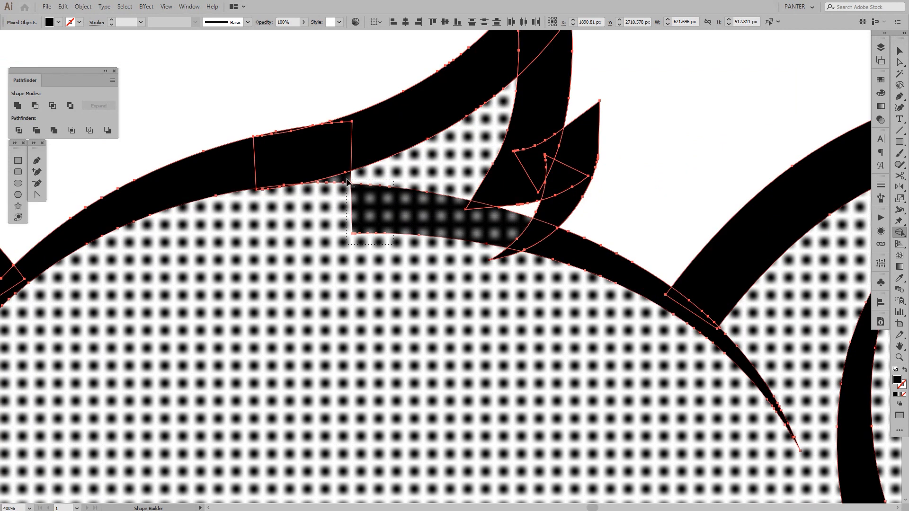
alt+click(347, 182)
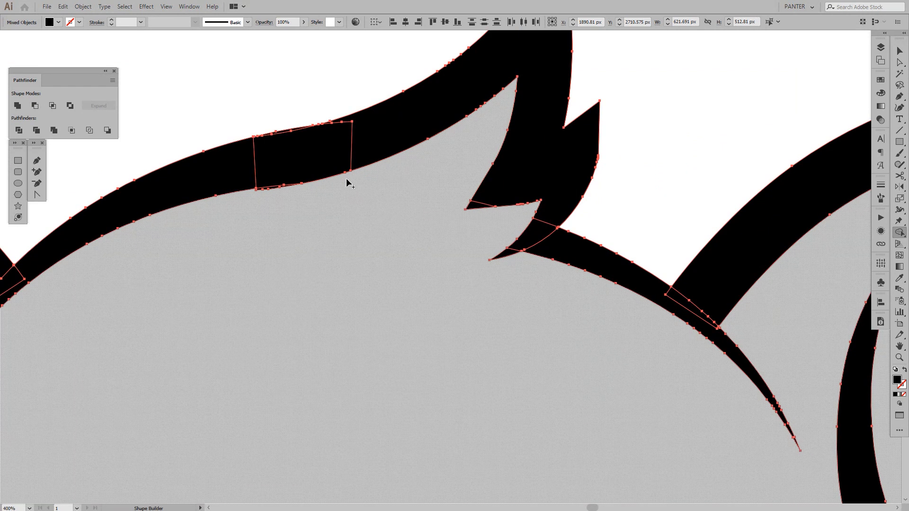
key(ctrl+z)
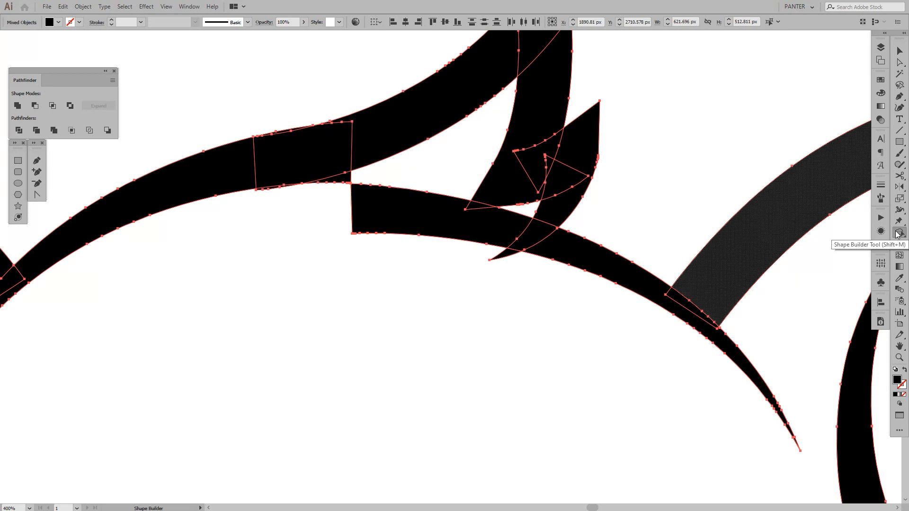
Remove the right forehead arc's overhanging segment and the small corner under the tuft individually with Shape Builder
alt+click(412, 212)
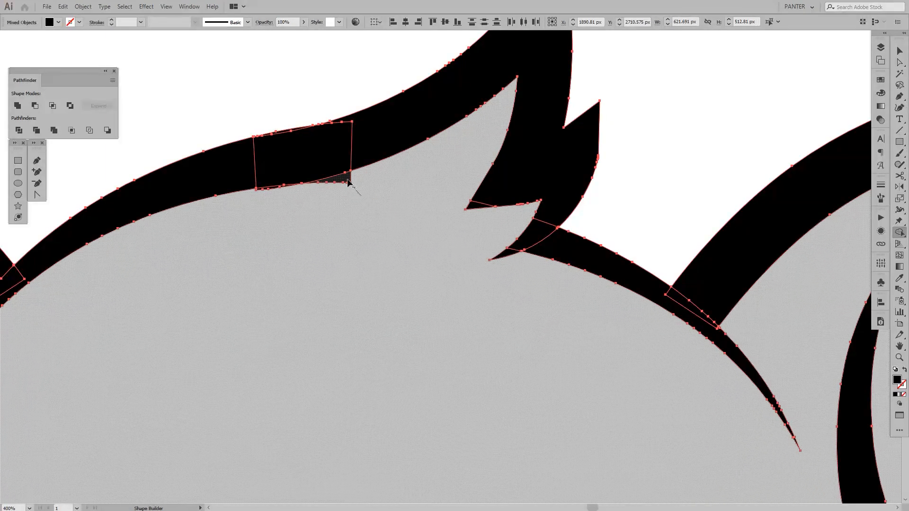
scroll(268, 194, up, 2)
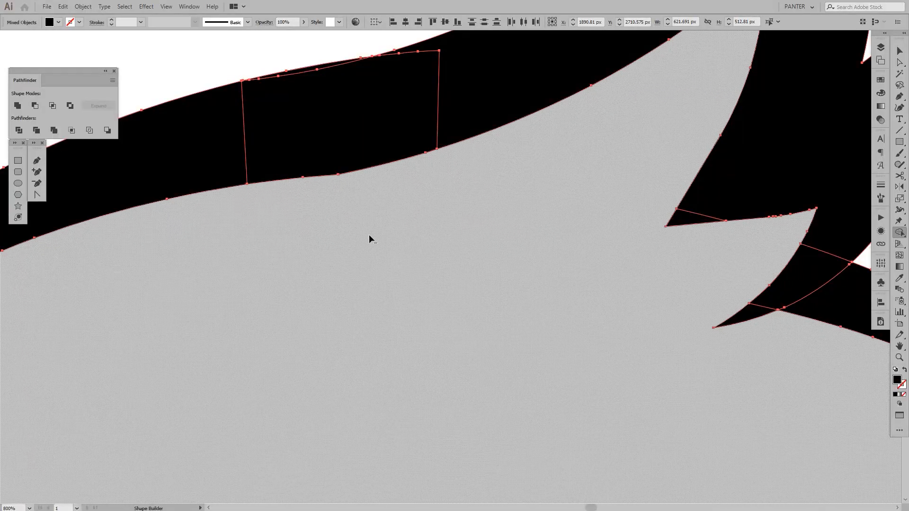
key(v)
click(388, 235)
Move the cleaned-up raccoon copy horizontally farther from the original and deselect it
scroll(388, 235, down, 5)
key(space)
drag(420, 270, 424, 264)
scroll(424, 264, down, 3)
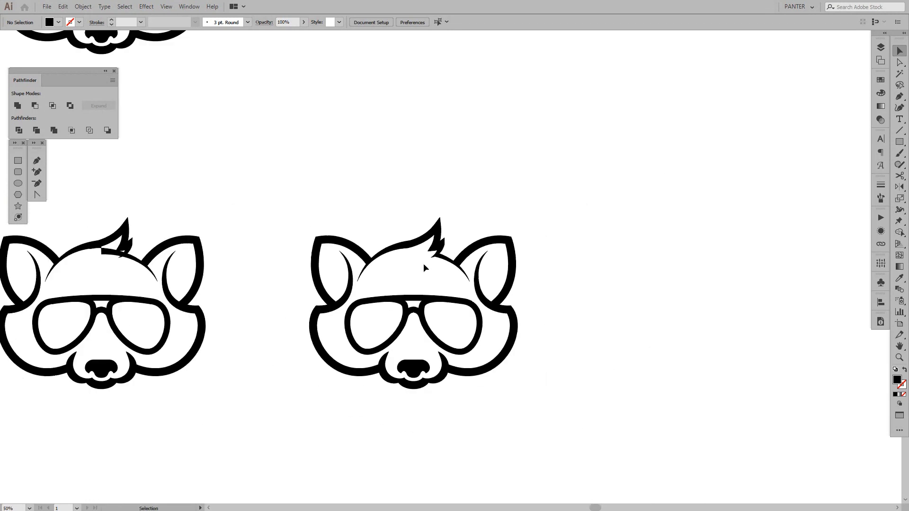
key(space)
drag(545, 295, 566, 261)
scroll(564, 259, down, 1)
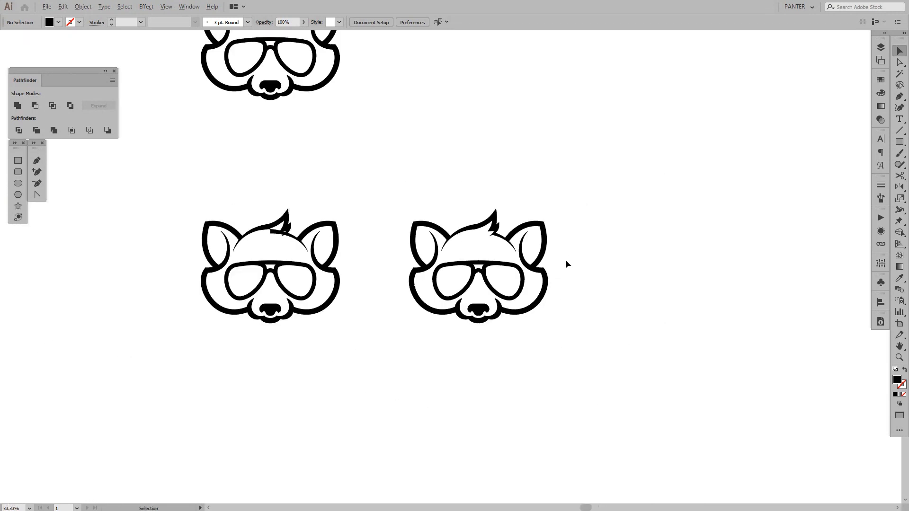
scroll(580, 262, right, 1)
drag(595, 350, 373, 170)
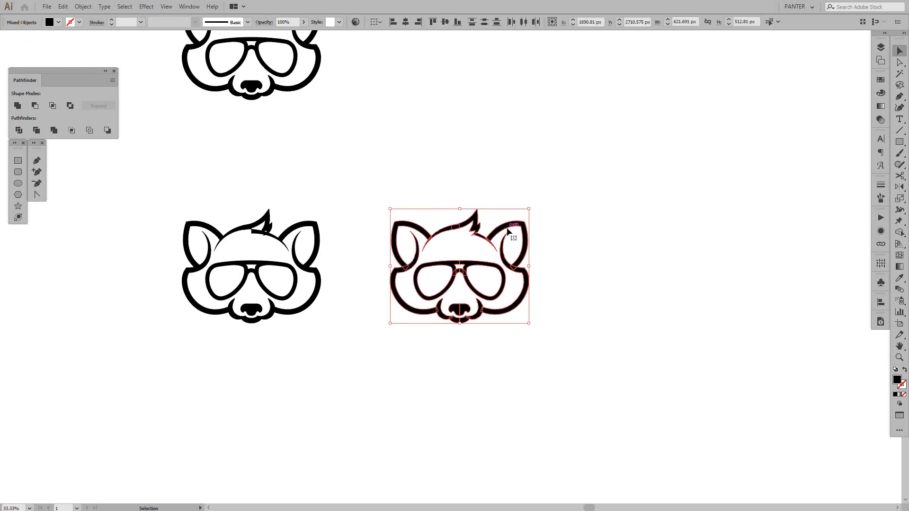
drag(523, 235, 616, 234)
click(695, 243)
Cover the narrow wedge-shaped gap in the middle of the sunglasses' lower nose bridge with a small black rectangle and deselect it
scroll(629, 233, up, 2)
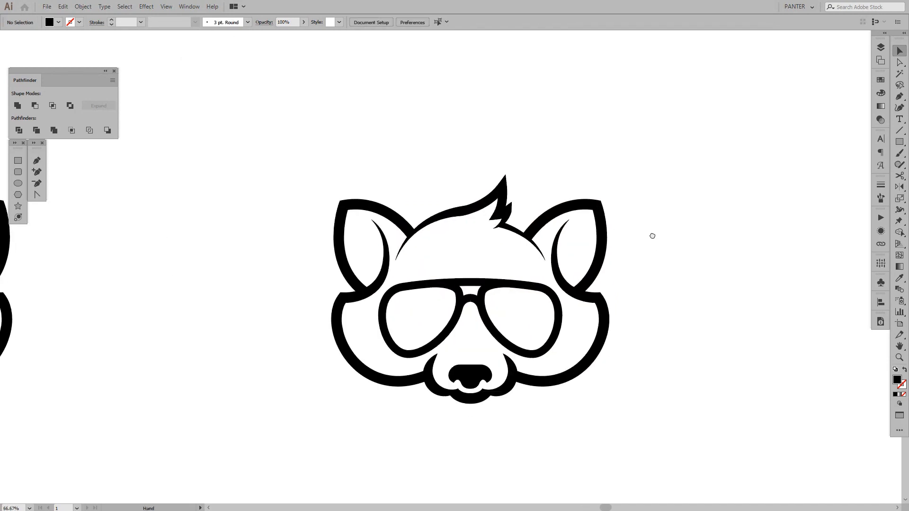
scroll(474, 312, up, 6)
scroll(445, 306, up, 4)
key(a)
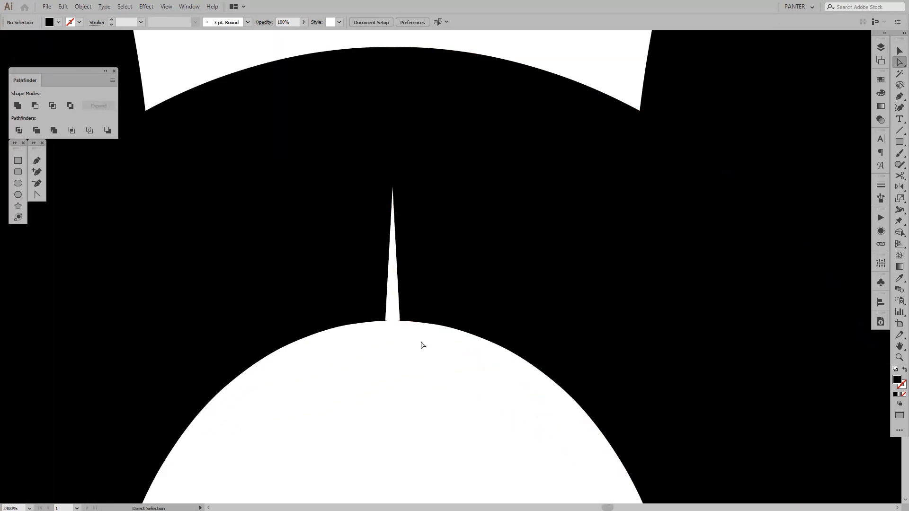
key(m)
scroll(388, 322, up, 1)
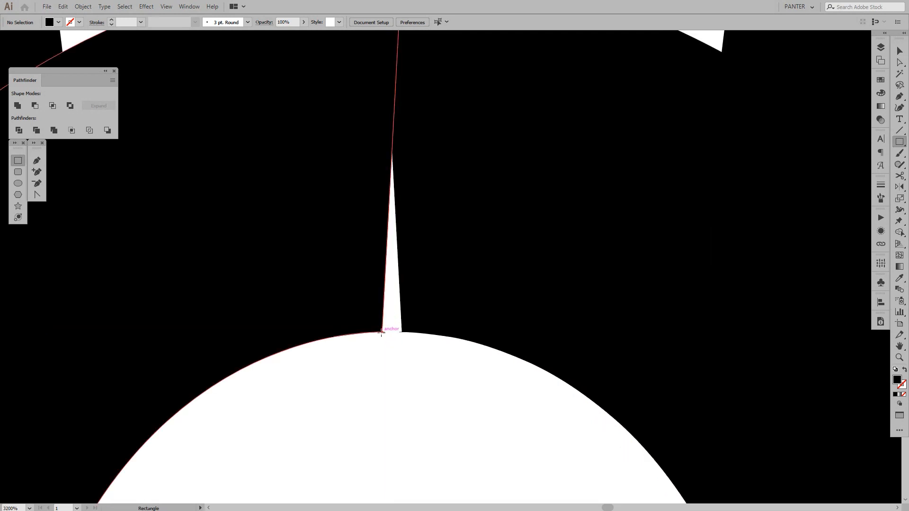
drag(381, 333, 415, 112)
key(v)
click(415, 400)
scroll(415, 400, down, 5)
drag(420, 411, 415, 382)
Cover the thin gap in the middle of the sunglasses' top bar with a black rectangle of about 4 × 17 px
scroll(452, 326, up, 3)
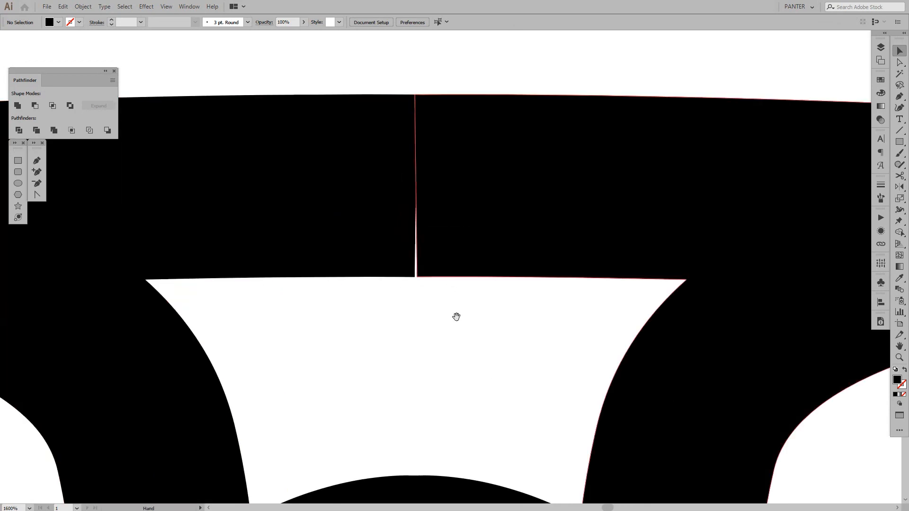
key(m)
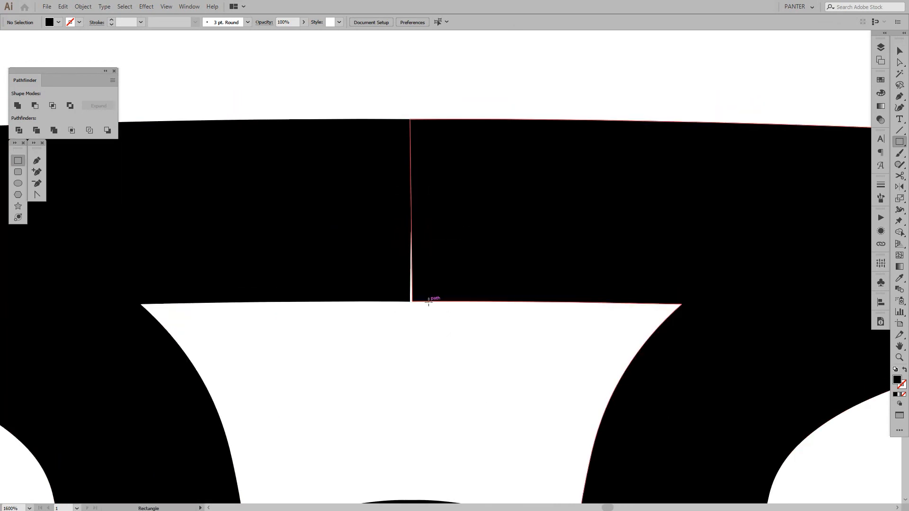
mouse_move(429, 301)
mouse_down()
mouse_move(404, 158)
mouse_move(385, 119)
mouse_up()
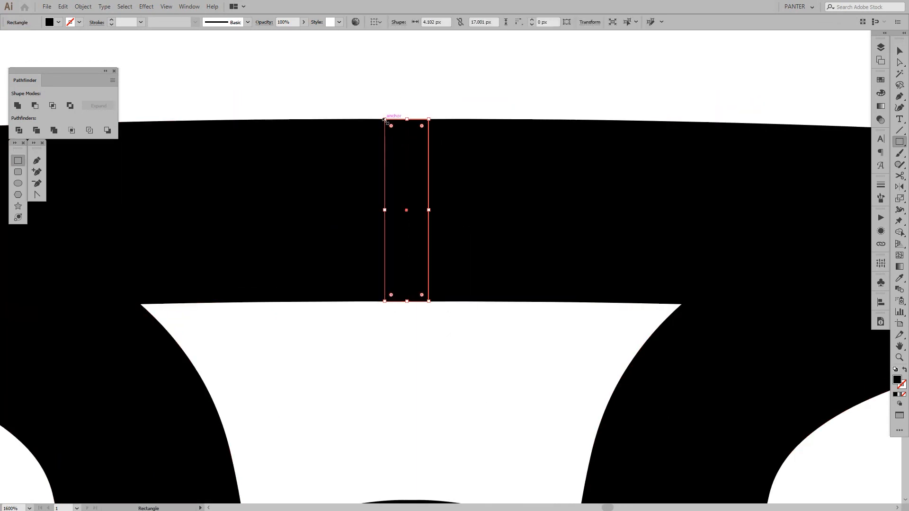
key(v)
click(458, 87)
scroll(459, 87, down, 5)
drag(514, 84, 488, 87)
scroll(488, 87, down, 1)
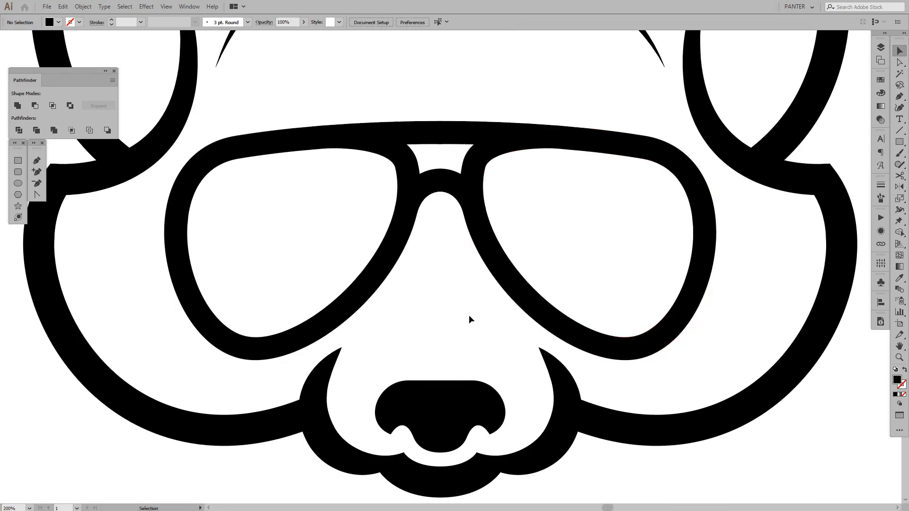
drag(467, 318, 460, 304)
scroll(460, 302, down, 2)
drag(631, 330, 624, 336)
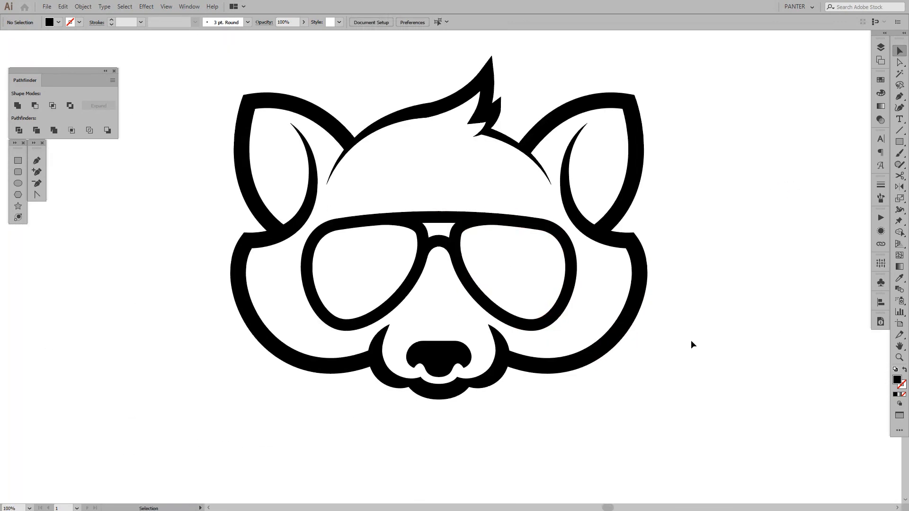
Select the whole cleaned-up raccoon copy, shift it further right, away from the original, and deselect it
scroll(704, 338, down, 1)
drag(706, 338, 563, 337)
drag(623, 397, 229, 112)
drag(523, 251, 697, 257)
drag(715, 254, 634, 246)
scroll(557, 252, up, 1)
scroll(557, 252, down, 1)
click(689, 256)
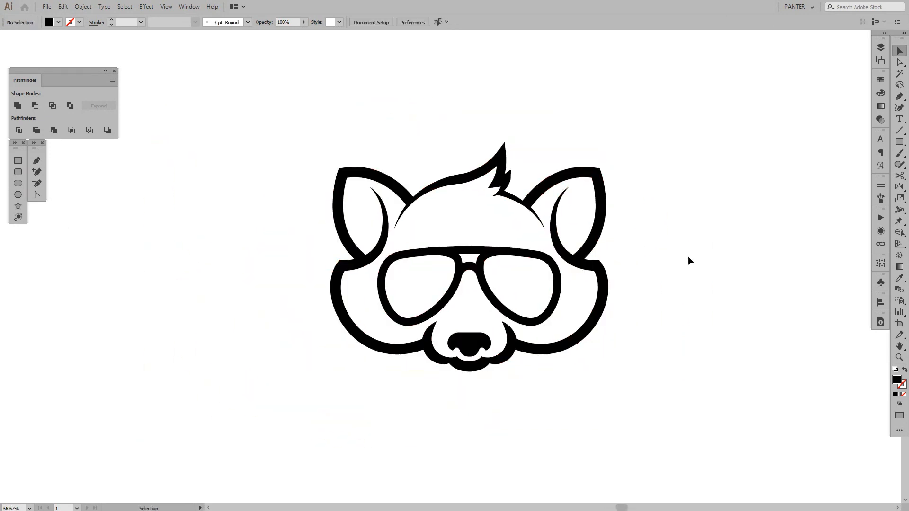
drag(690, 258, 679, 263)
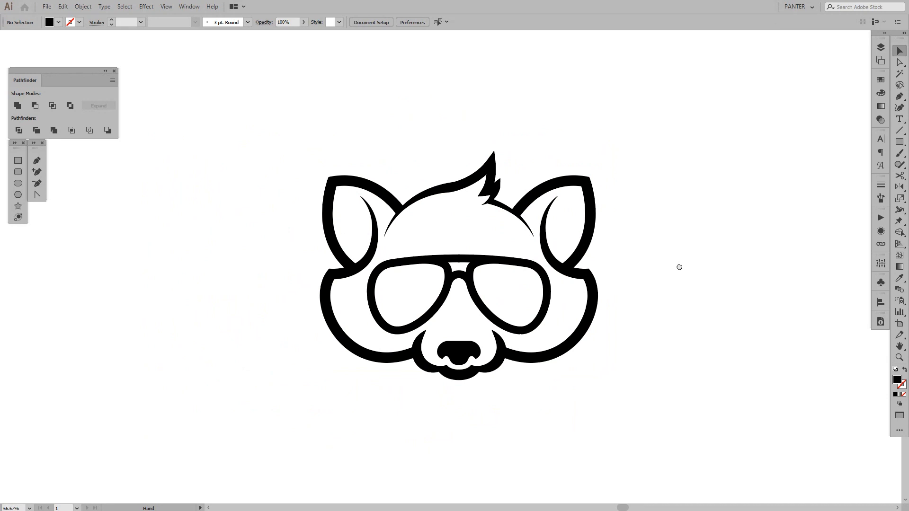
Draw a closed black Pen shape smoothing the small hair spike's outer edge, curving from its upper tip to its lower point
key(z)
drag(619, 290, 682, 292)
key(space)
click(519, 138)
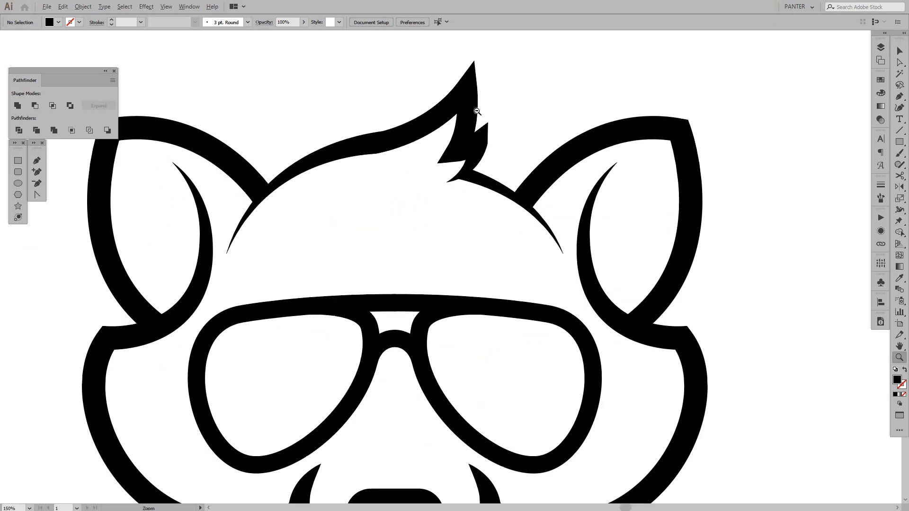
click(477, 111)
click(477, 111)
click(513, 144)
click(514, 144)
key(p)
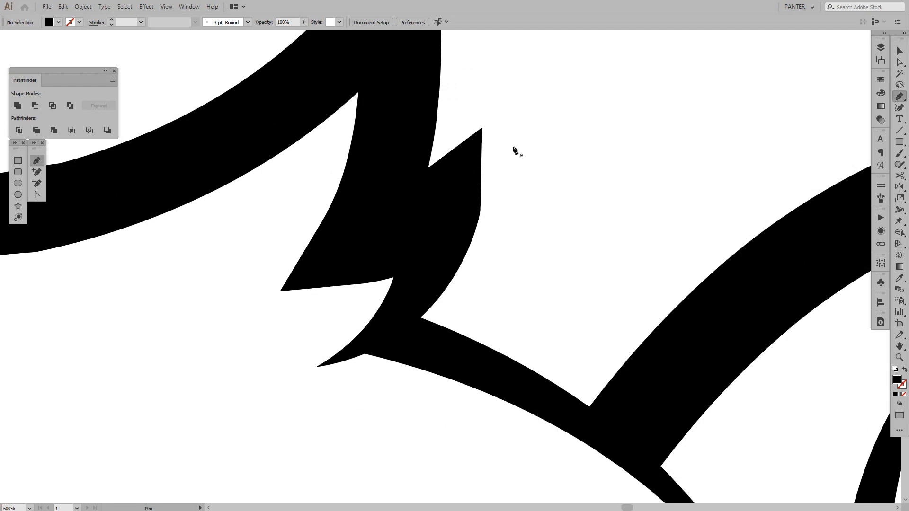
click(482, 128)
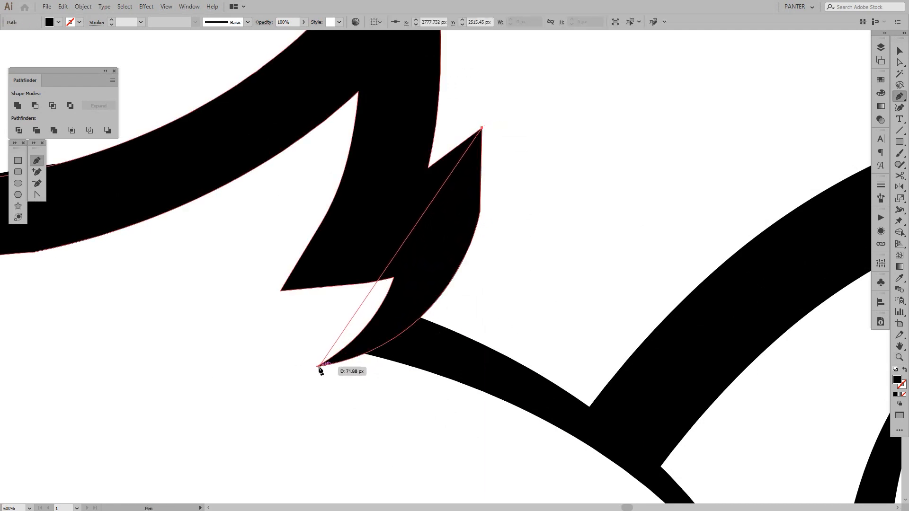
drag(317, 366, 113, 400)
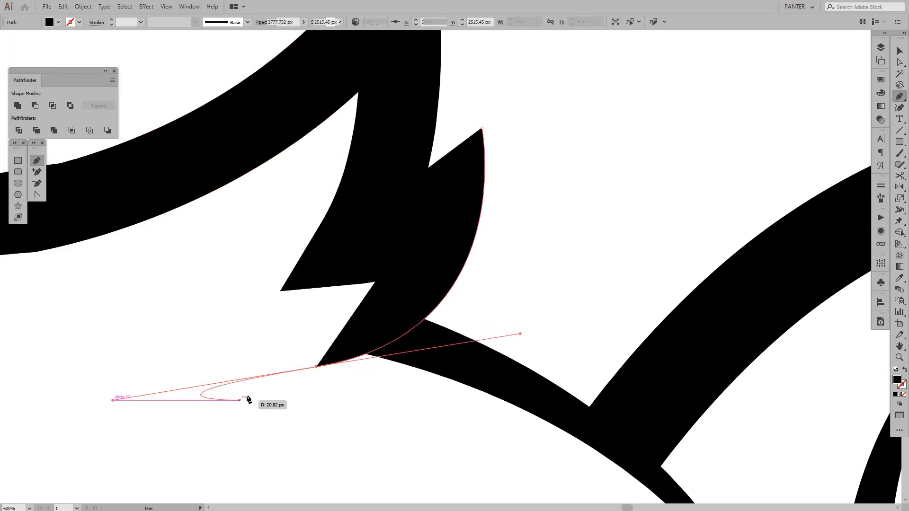
click(316, 367)
click(380, 323)
click(446, 232)
click(460, 159)
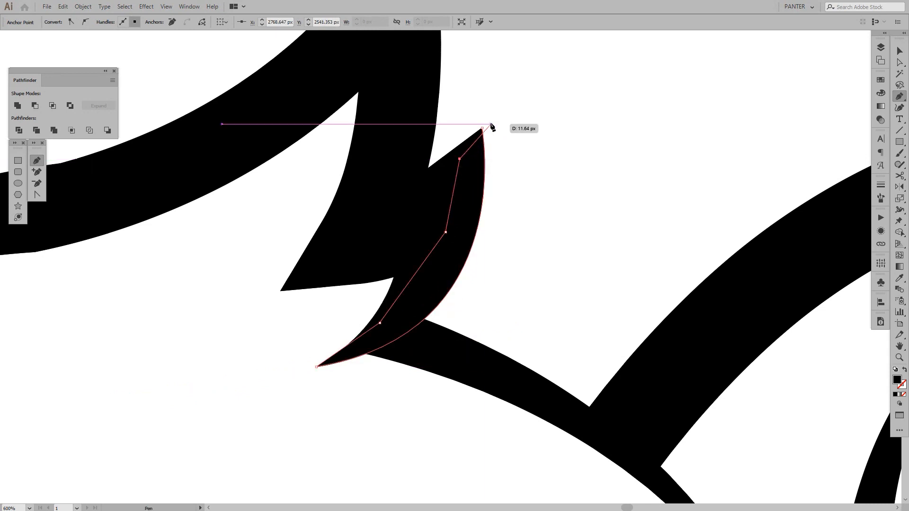
click(482, 128)
key(v)
click(571, 168)
scroll(572, 170, down, 4)
drag(574, 169, 453, 176)
scroll(511, 188, down, 2)
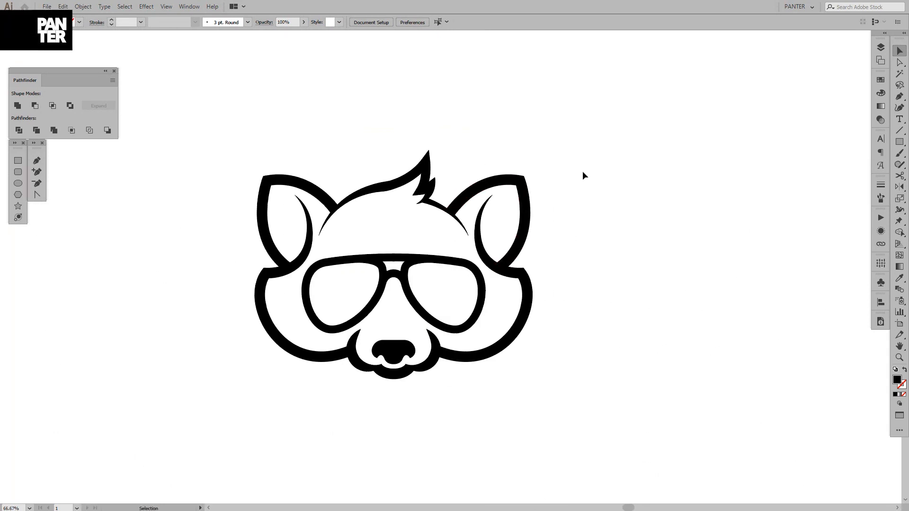
Draw a closed black Pen wedge, about 44 × 63 px, thickening the right forehead line from the ear joint to its tapered end
scroll(478, 202, up, 4)
drag(446, 227, 467, 210)
key(p)
click(398, 208)
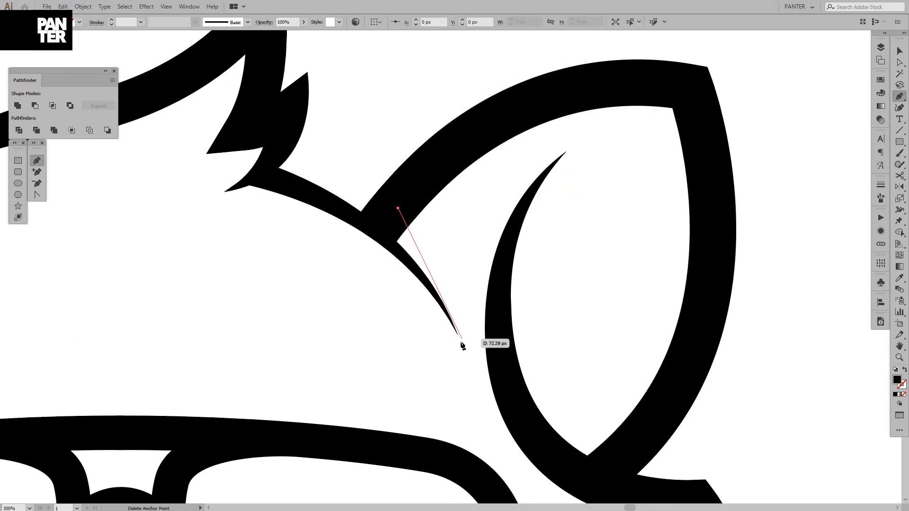
drag(457, 334, 472, 399)
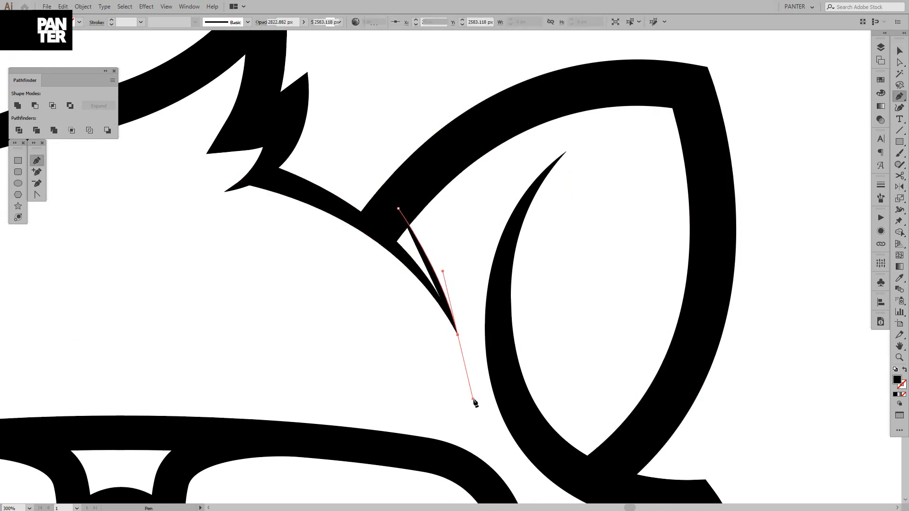
click(458, 335)
drag(384, 239, 344, 212)
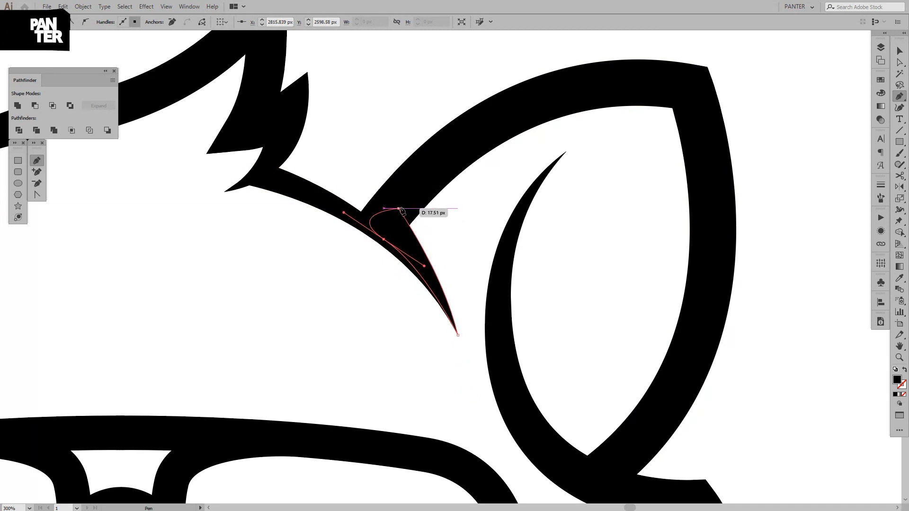
click(398, 209)
key(v)
click(466, 225)
scroll(468, 227, down, 4)
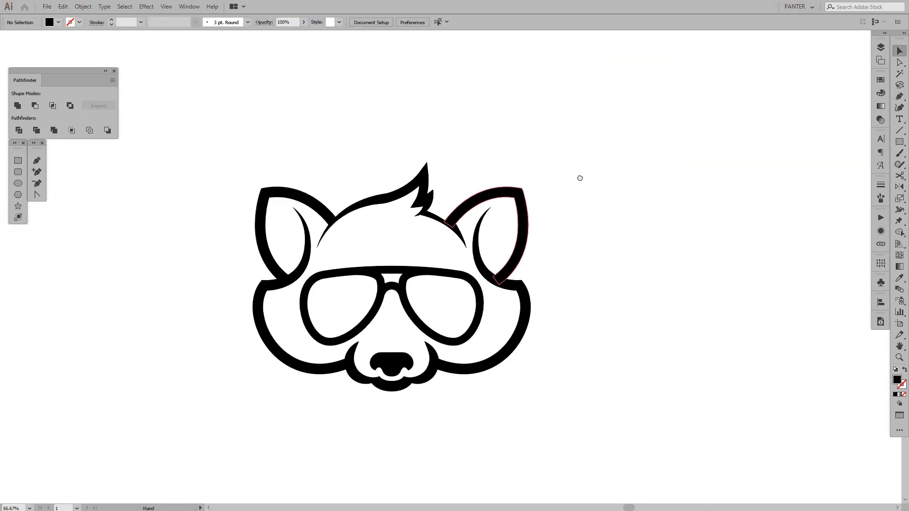
drag(578, 179, 585, 174)
scroll(586, 180, down, 1)
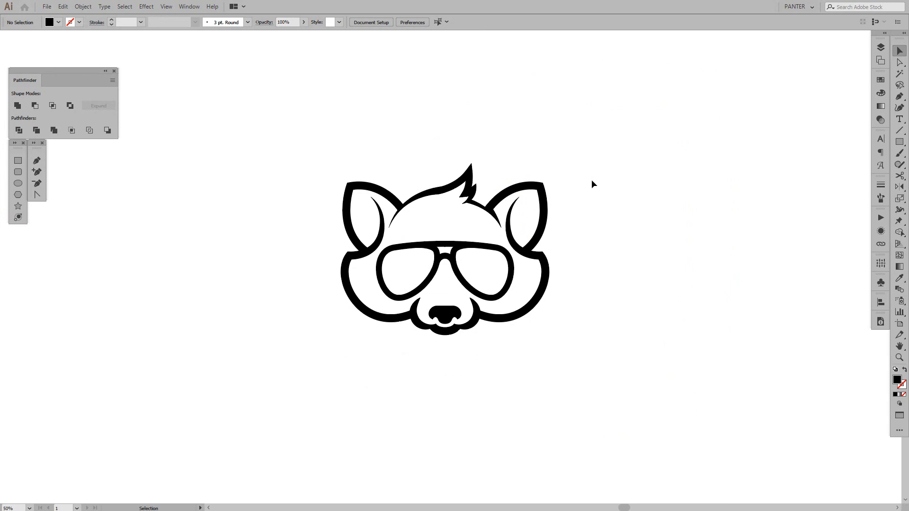
Try to mirror the right forehead wedge across the face's vertical centre axis onto the left forehead line
key(ctrl+1)
click(534, 168)
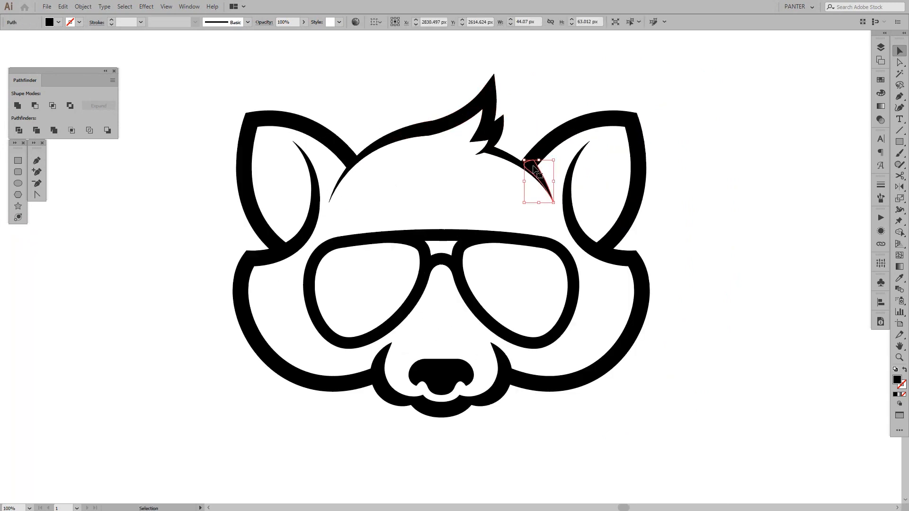
key(o)
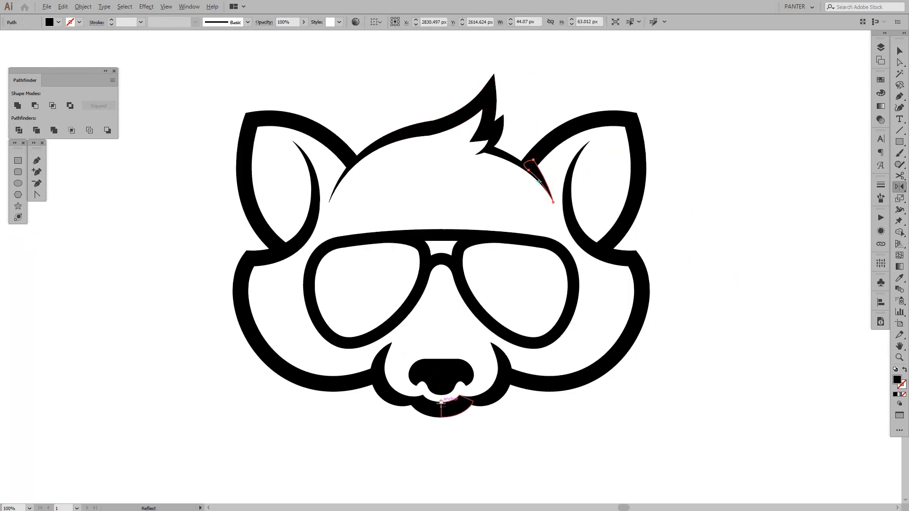
alt+click(441, 402)
click(449, 302)
key(v)
click(719, 191)
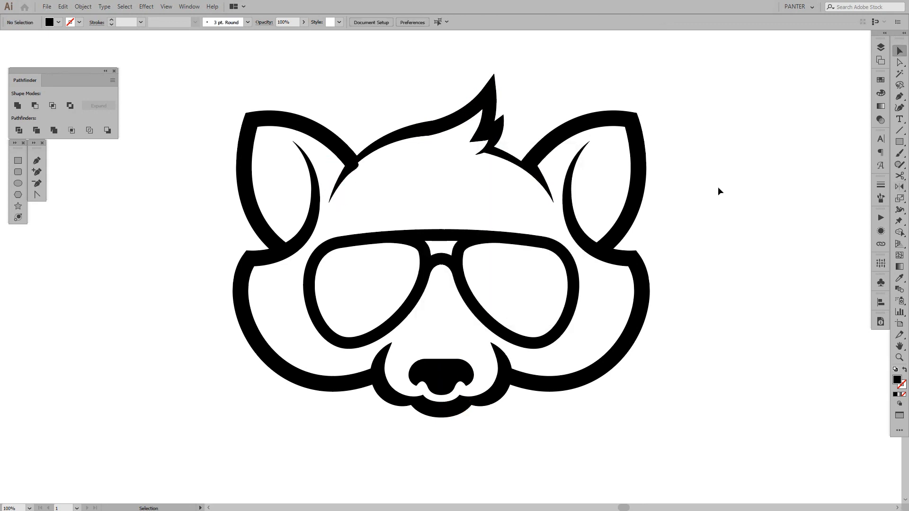
Shift the mirrored wedge slightly upward at the left ear joint and delete it
drag(411, 79, 422, 90)
scroll(367, 117, up, 1)
scroll(363, 212, up, 2)
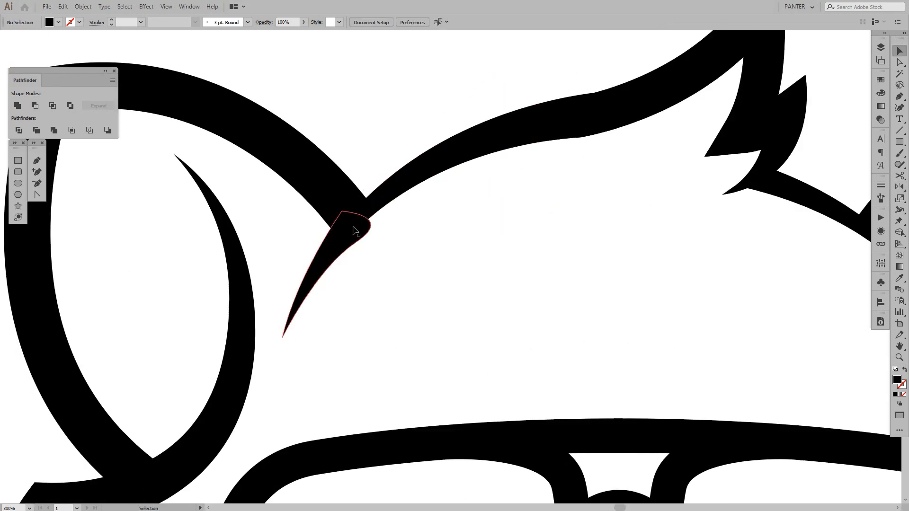
drag(353, 238, 352, 225)
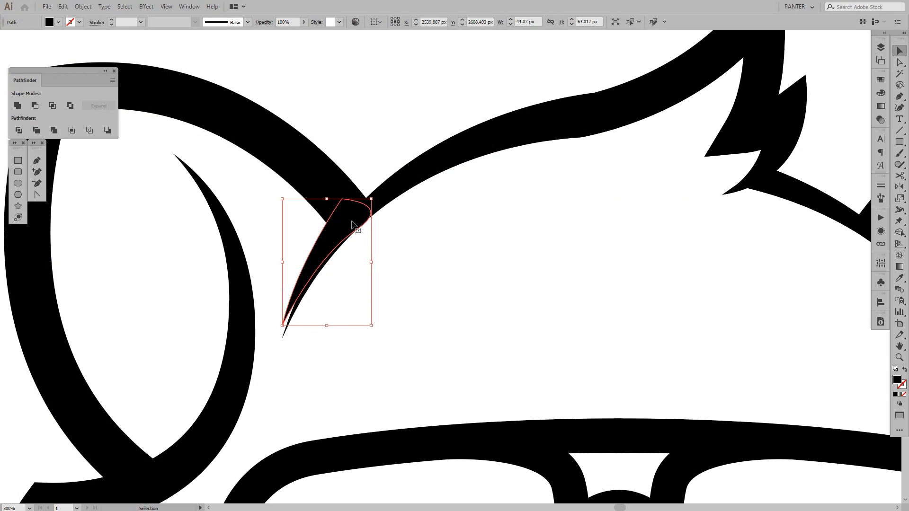
key(Delete)
Draw a separate closed black Pen wedge thickening the left forehead line from its tapered end to the ear joint, and deselect it
drag(673, 235, 521, 234)
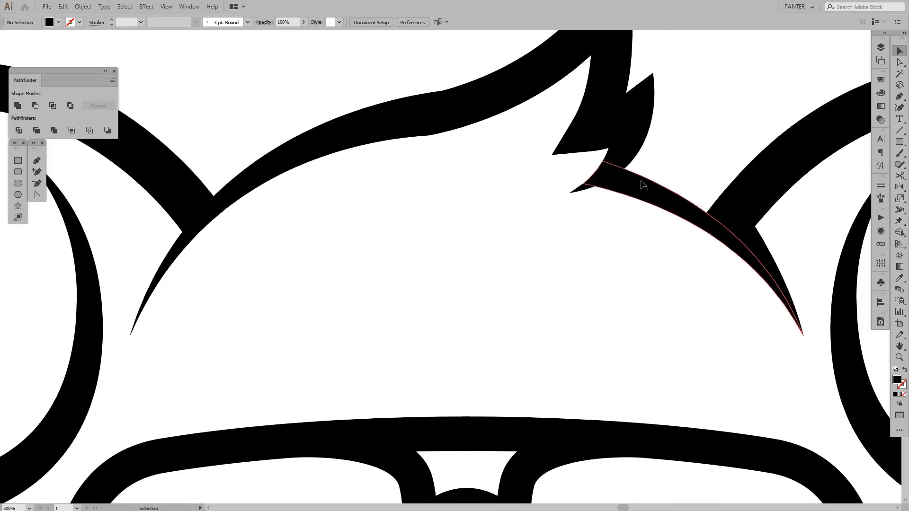
key(p)
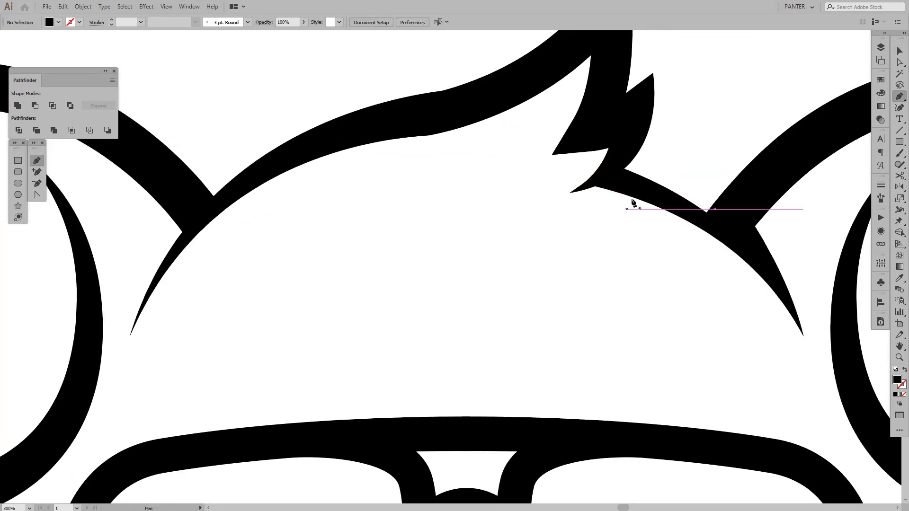
scroll(247, 265, left, 2)
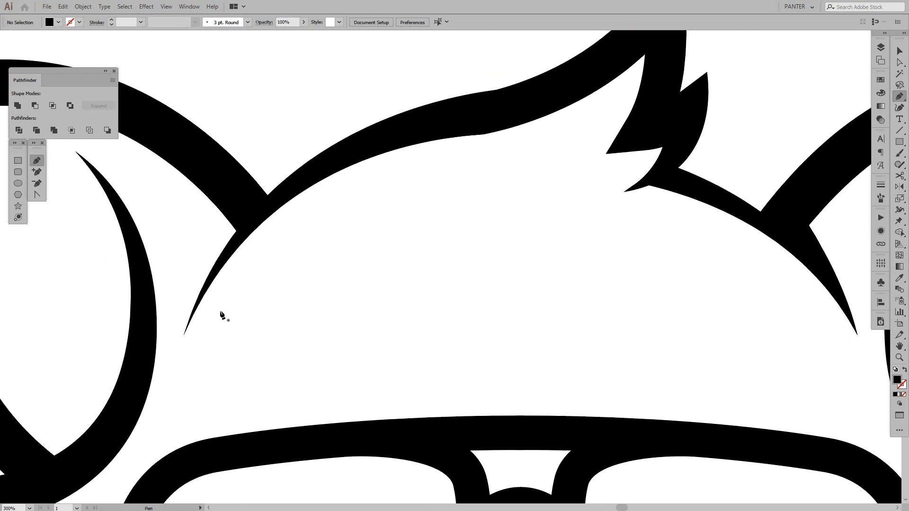
click(183, 335)
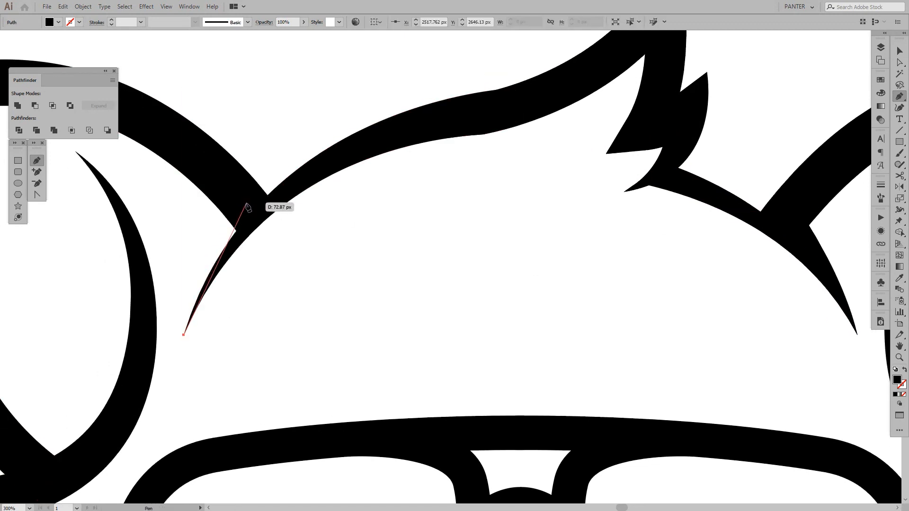
drag(246, 196, 292, 147)
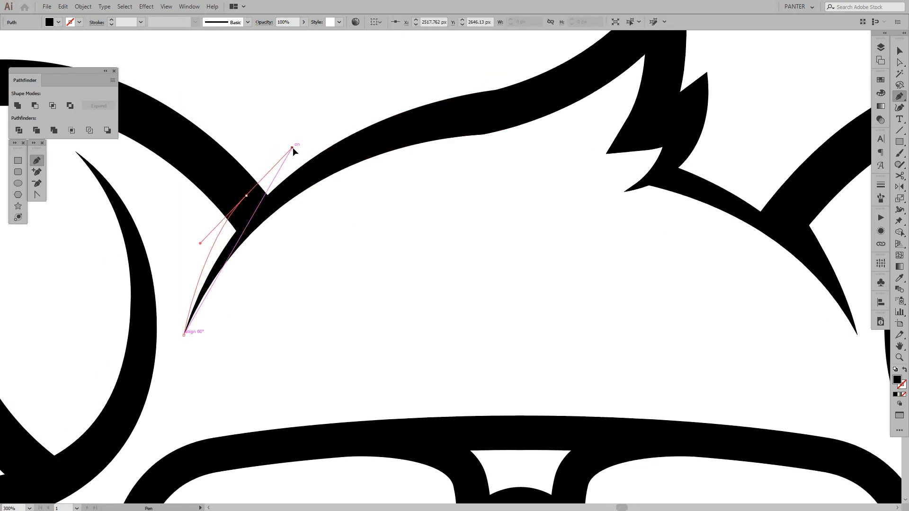
key(ctrl+z)
drag(232, 195, 277, 133)
click(232, 195)
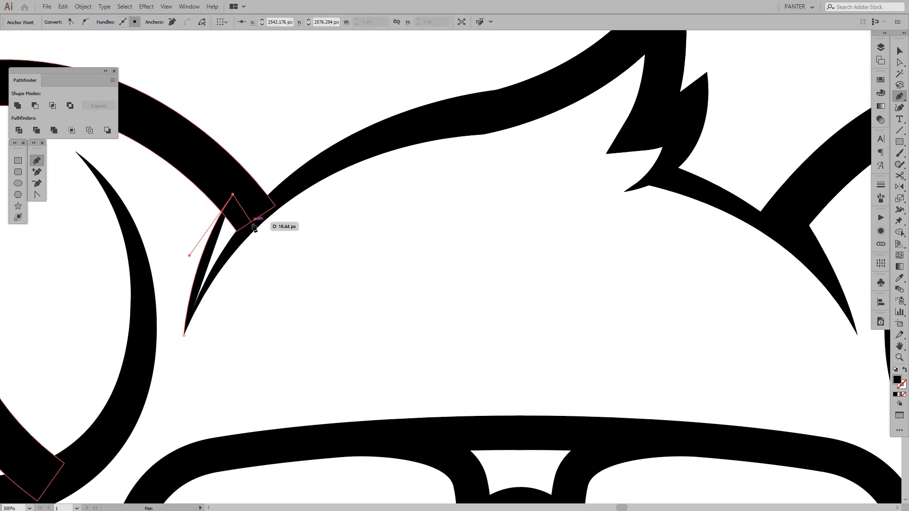
click(252, 228)
drag(184, 335, 171, 380)
key(v)
click(324, 283)
Examine the cleaned-up raccoon head as a whole and beside the original version
scroll(324, 283, down, 4)
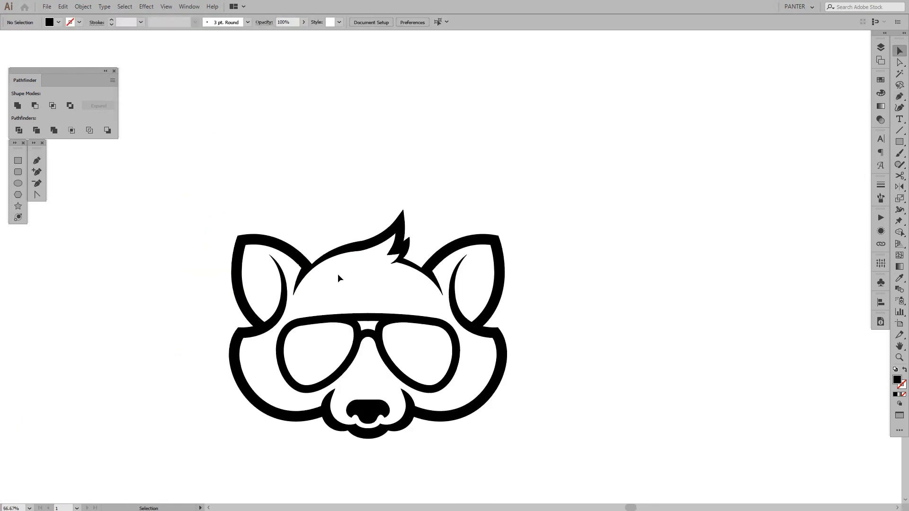
drag(352, 278, 349, 191)
scroll(349, 191, down, 2)
drag(443, 204, 544, 216)
scroll(478, 202, up, 2)
drag(482, 208, 507, 197)
scroll(509, 216, up, 1)
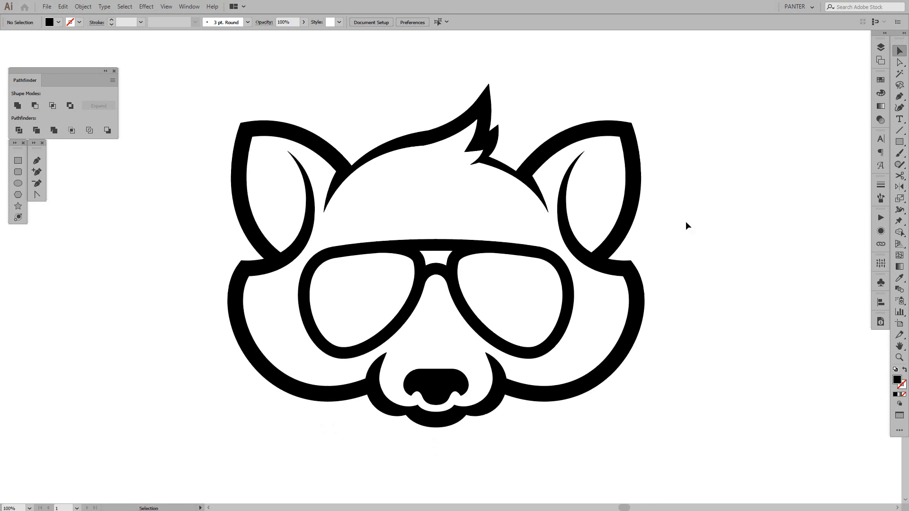
drag(674, 218, 675, 223)
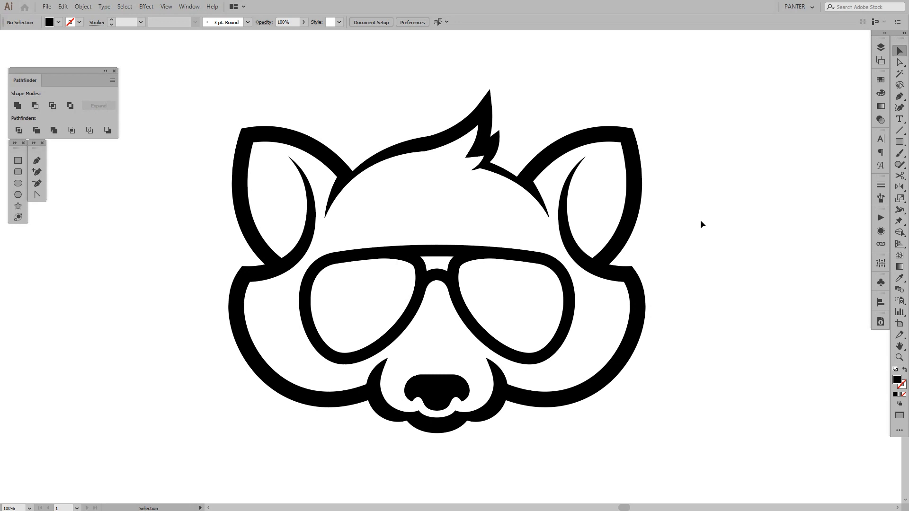
scroll(700, 220, down, 3)
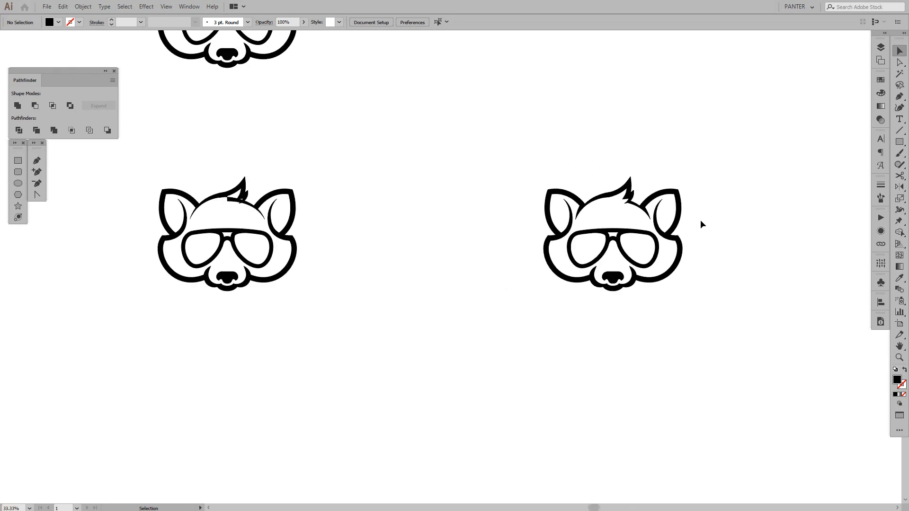